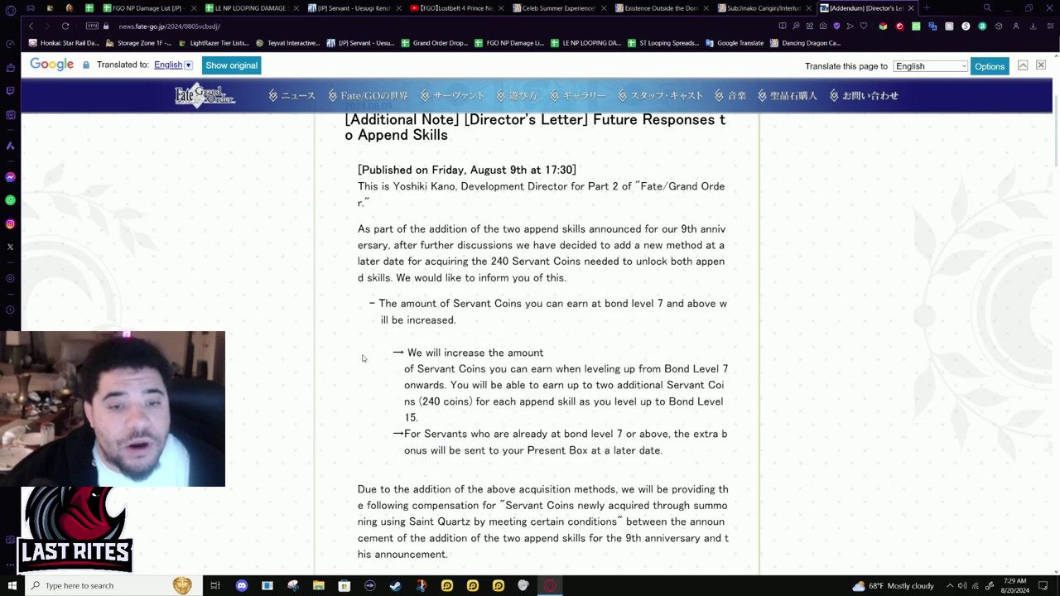
- Highlight both sub-points about extra Servant Coins from Bond Level 7 onwards in the Director's Letter to read them
{"action": "left_click_drag", "start_coordinate": [394, 352], "coordinate": [531, 436]}
{"action": "left_click_drag", "start_coordinate": [693, 466], "coordinate": [406, 353]}
{"action": "left_click", "coordinate": [697, 463]}
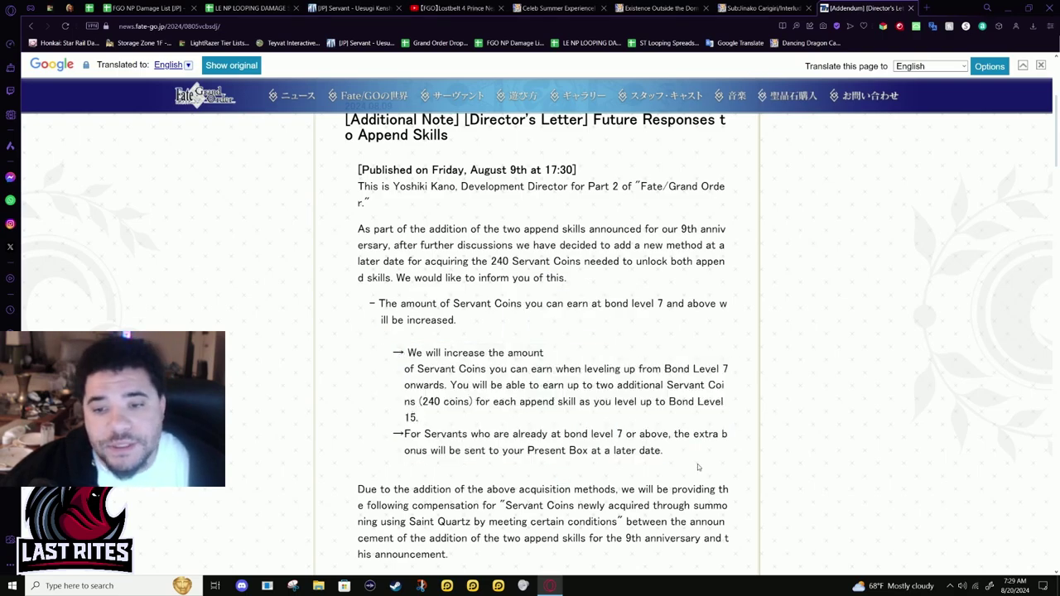
{"action": "left_click_drag", "start_coordinate": [669, 449], "coordinate": [577, 418]}
{"action": "left_click", "coordinate": [387, 352]}
{"action": "left_click_drag", "start_coordinate": [704, 462], "coordinate": [415, 372]}
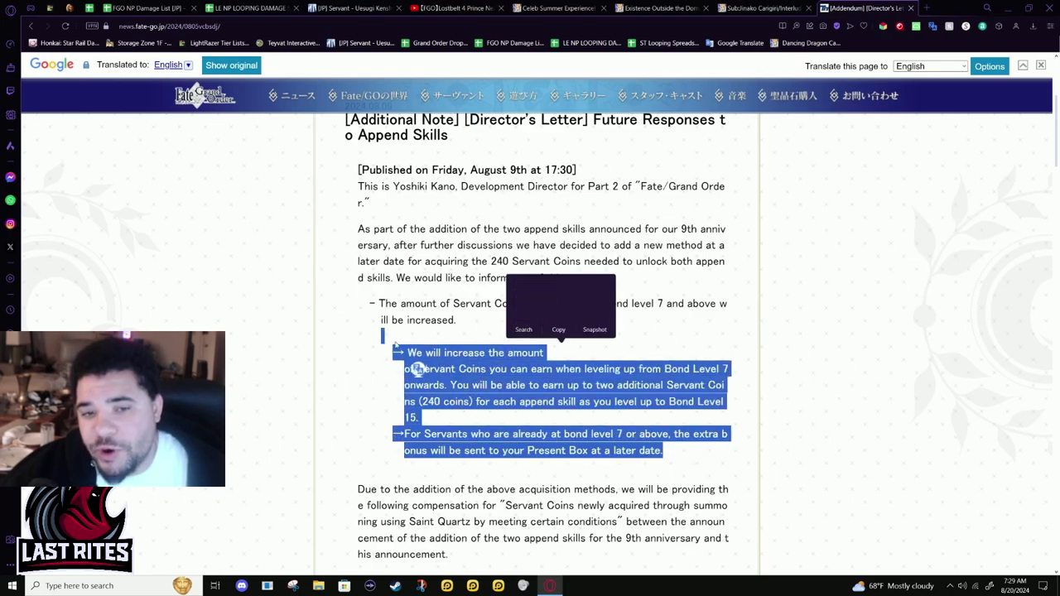
{"action": "left_click", "coordinate": [592, 434]}
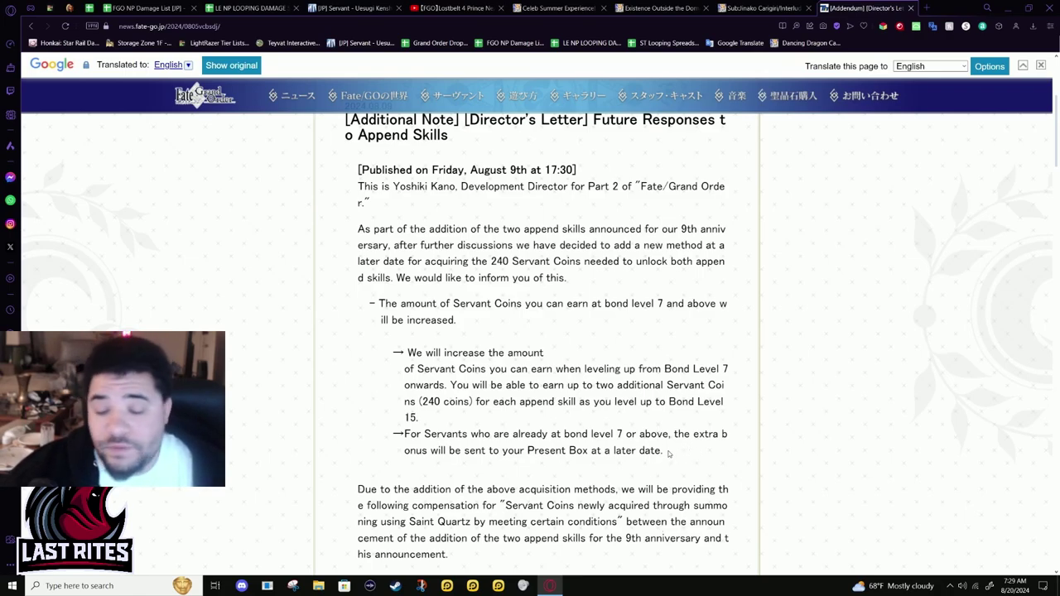
{"action": "left_click_drag", "start_coordinate": [669, 454], "coordinate": [395, 351]}
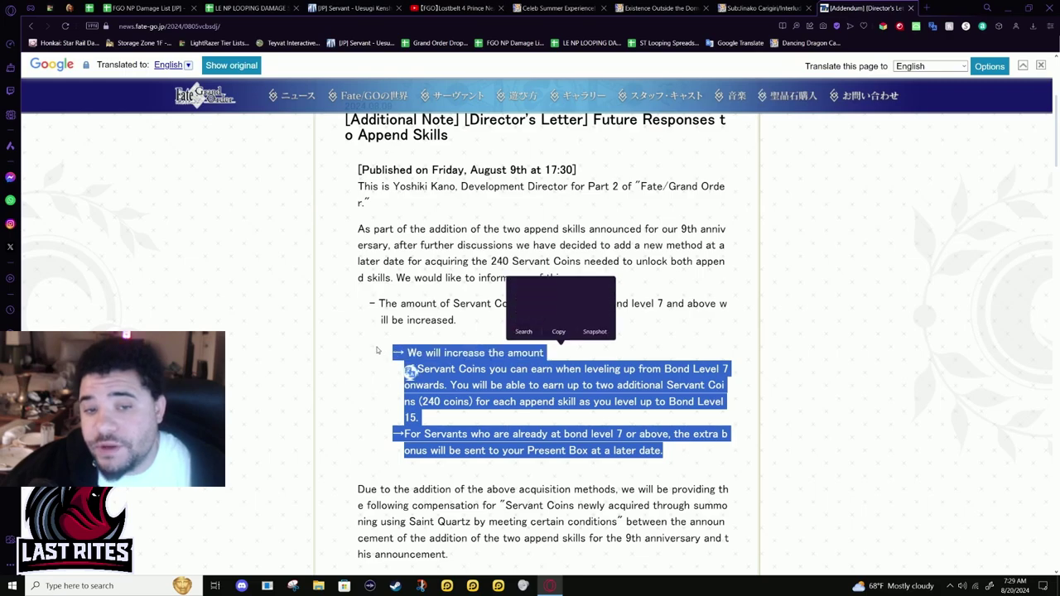
{"action": "left_click", "coordinate": [669, 464]}
{"action": "left_click_drag", "start_coordinate": [669, 454], "coordinate": [394, 351]}
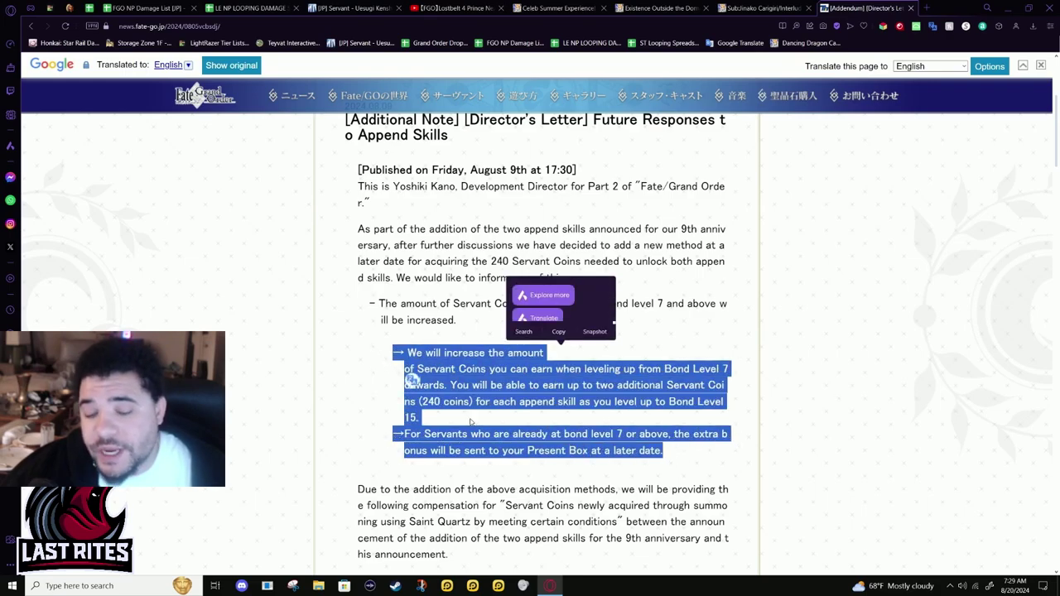
{"action": "left_click", "coordinate": [680, 453]}
- Highlight the sub-point on Servants already at bond level 7 and the one on earning coins up to Bond Level 15 separately
{"action": "left_click_drag", "start_coordinate": [680, 453], "coordinate": [402, 463]}
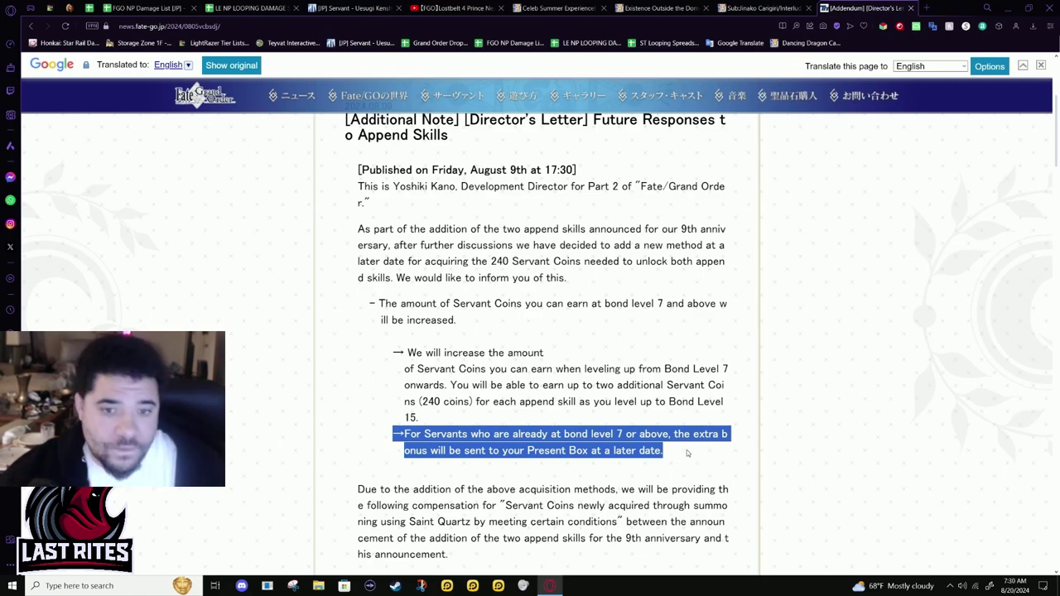
{"action": "left_click", "coordinate": [592, 340]}
{"action": "left_click_drag", "start_coordinate": [321, 339], "coordinate": [710, 425]}
{"action": "left_click", "coordinate": [497, 424]}
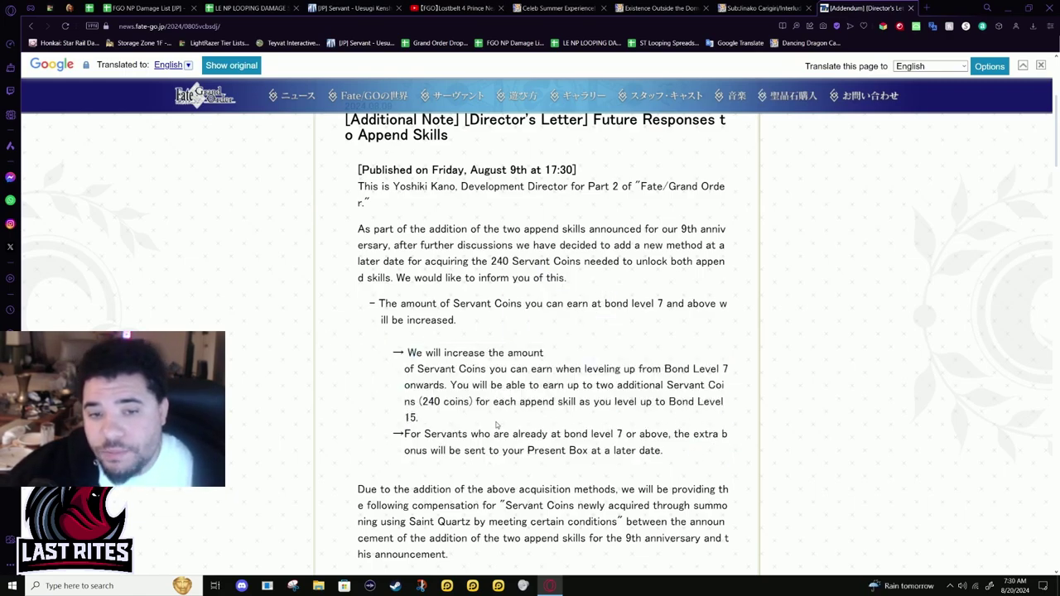
{"action": "left_click_drag", "start_coordinate": [456, 404], "coordinate": [513, 303]}
{"action": "left_click", "coordinate": [484, 430]}
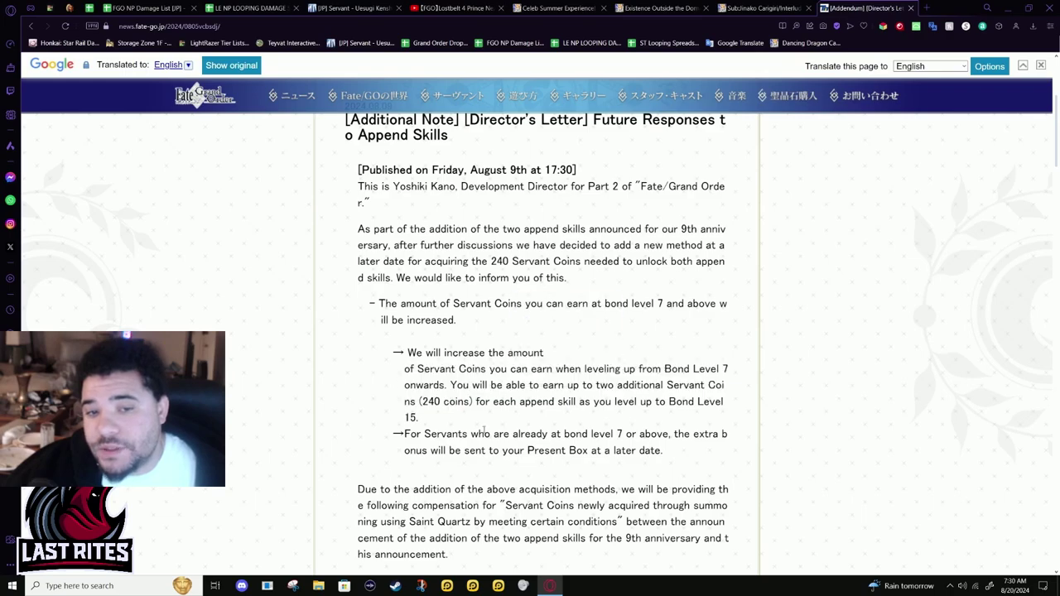
{"action": "left_click_drag", "start_coordinate": [435, 420], "coordinate": [396, 351]}
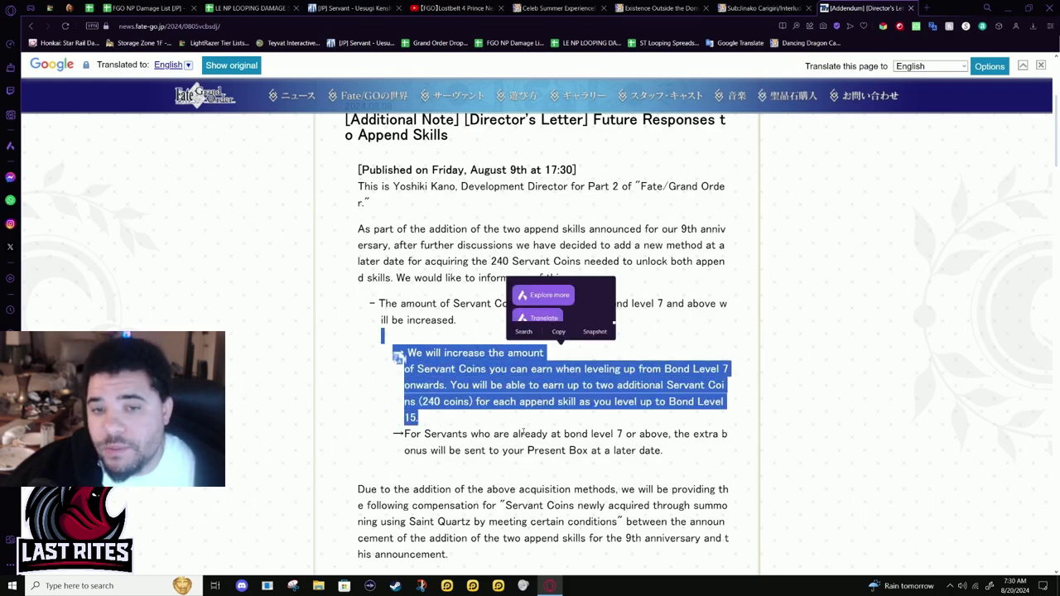
{"action": "left_click", "coordinate": [495, 430]}
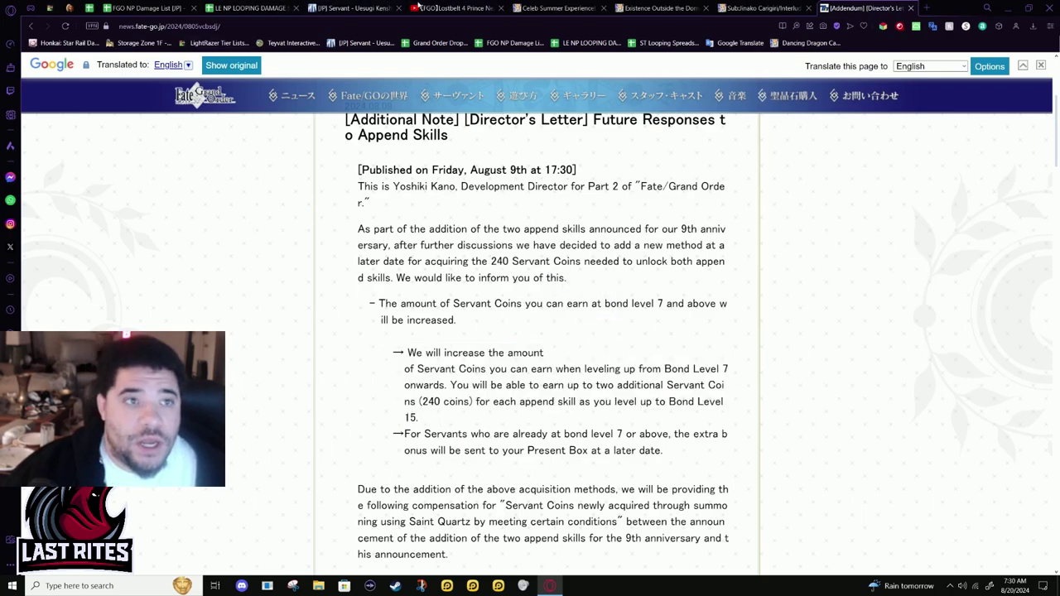
- Switch to the Servant Coins spreadsheet and examine the NP level 24 row on the Perm Previous sheet
{"action": "left_click", "coordinate": [90, 8]}
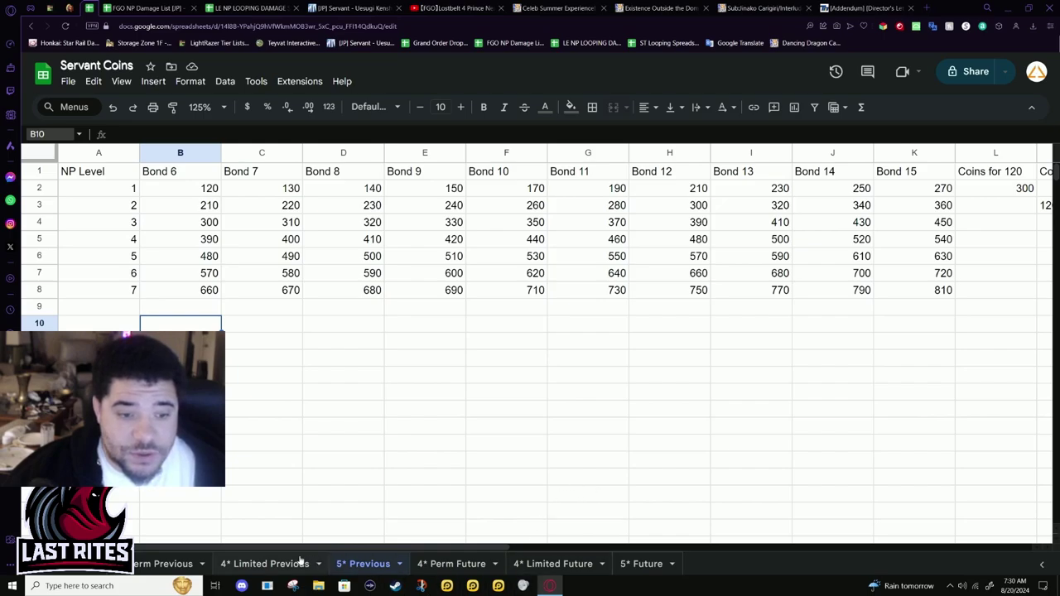
{"action": "left_click", "coordinate": [158, 565]}
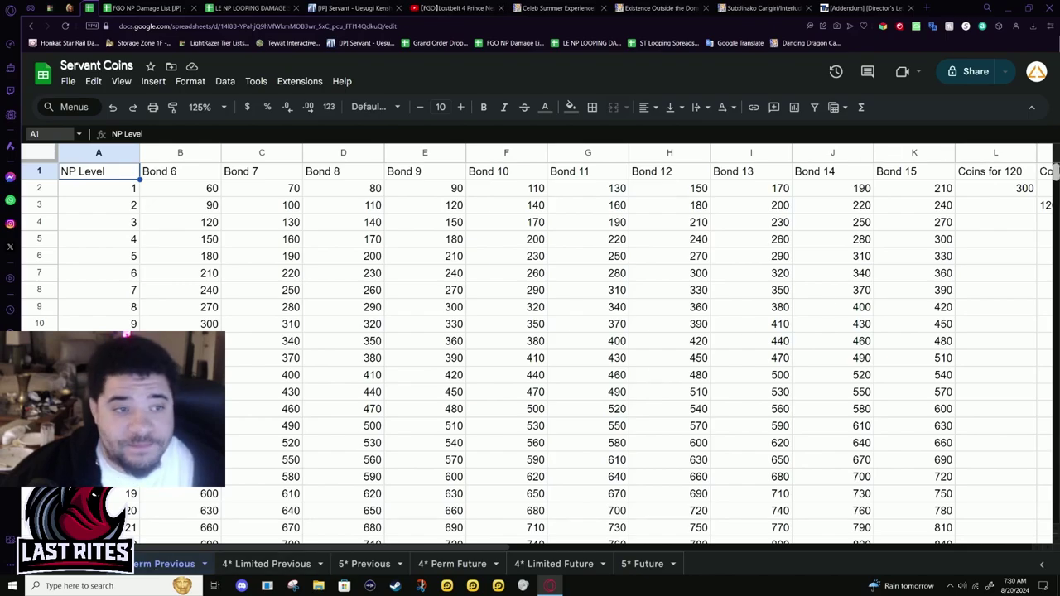
{"action": "scroll", "coordinate": [530, 348], "scroll_direction": "down", "scroll_amount": 5}
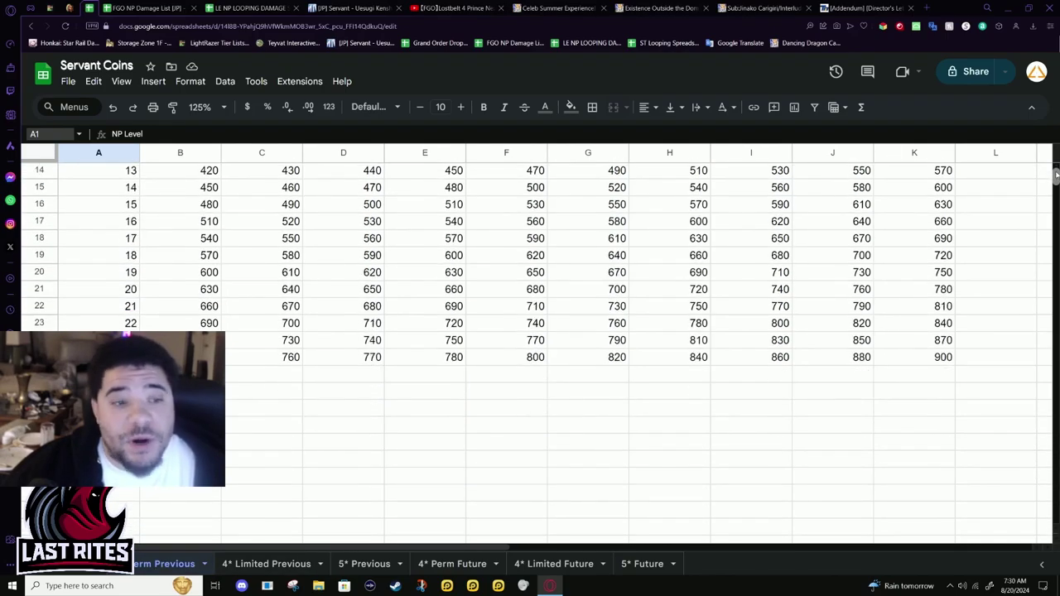
{"action": "scroll", "coordinate": [1052, 176], "scroll_direction": "down", "scroll_amount": 12}
{"action": "scroll", "coordinate": [1052, 177], "scroll_direction": "up", "scroll_amount": 12}
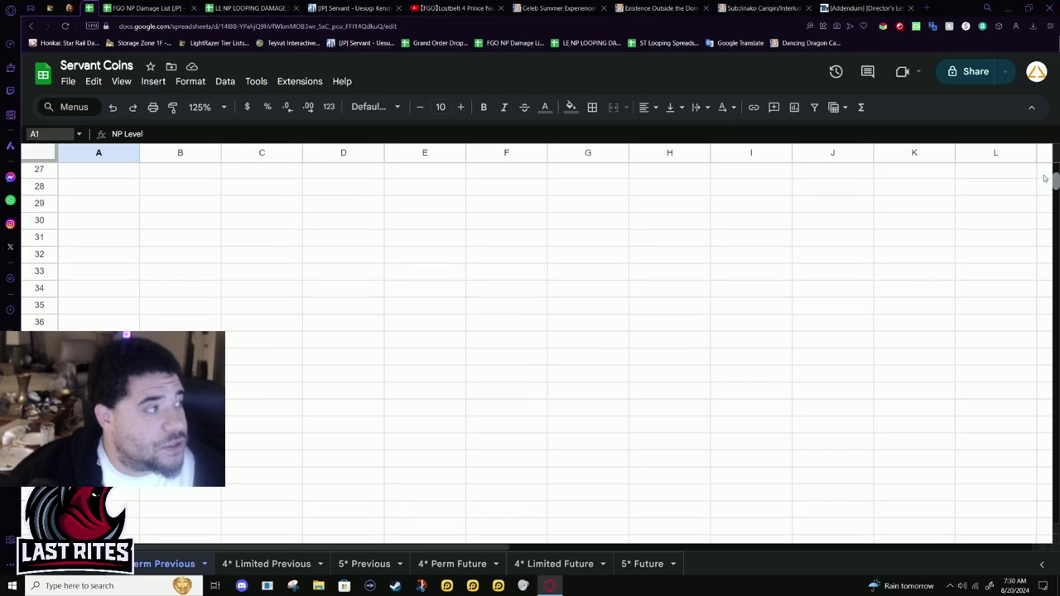
{"action": "scroll", "coordinate": [1044, 176], "scroll_direction": "down", "scroll_amount": 3}
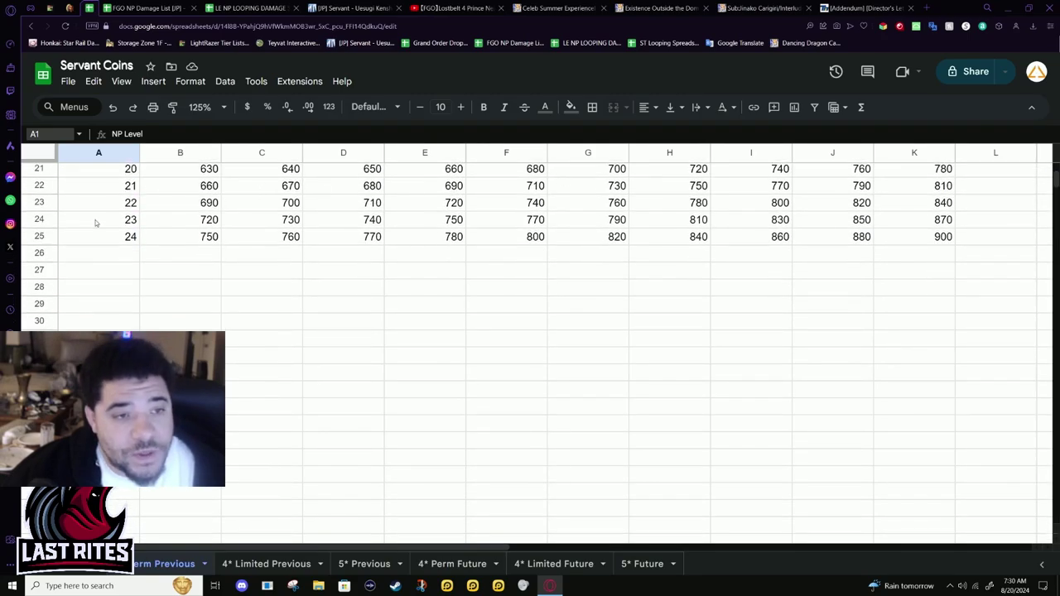
{"action": "left_click", "coordinate": [131, 236]}
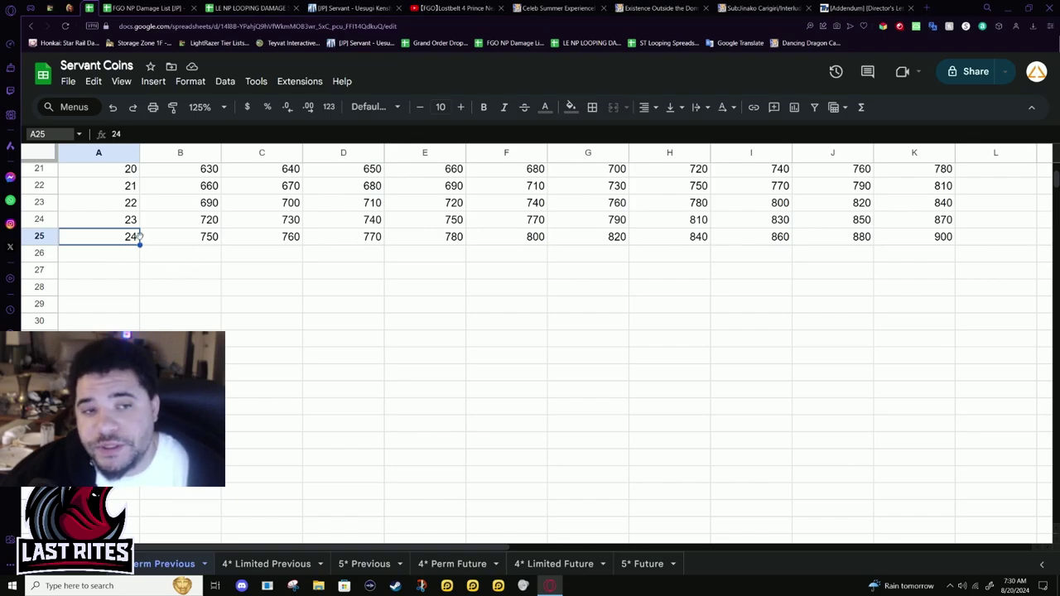
- Extend the coin formulas in B25:K25 down to row 37 and clear the surplus range B31:K37
{"action": "left_click_drag", "start_coordinate": [177, 237], "coordinate": [884, 444]}
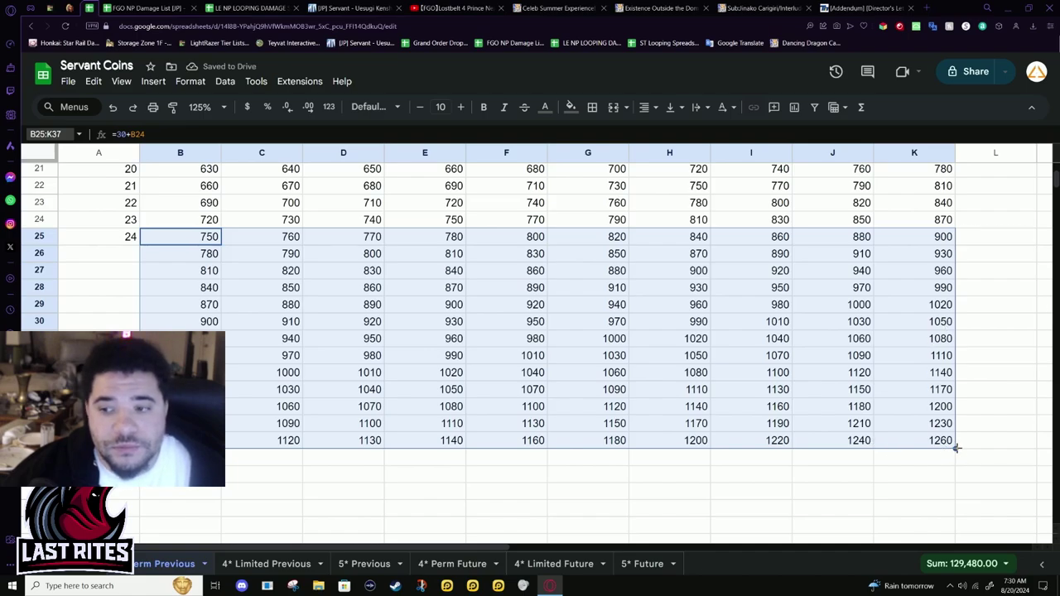
{"action": "left_click", "coordinate": [862, 410]}
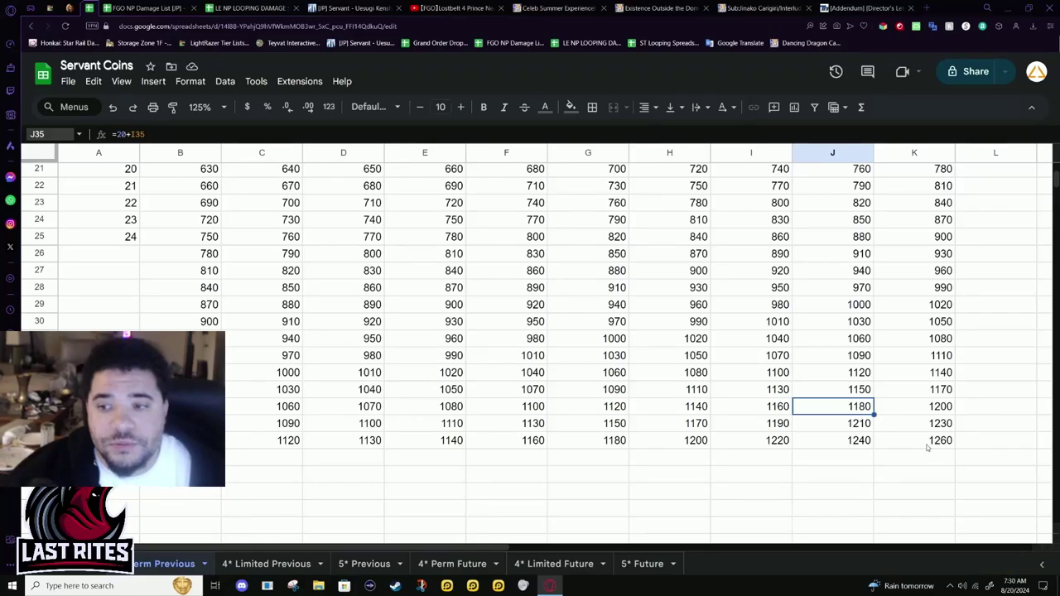
{"action": "left_click_drag", "start_coordinate": [928, 440], "coordinate": [180, 338]}
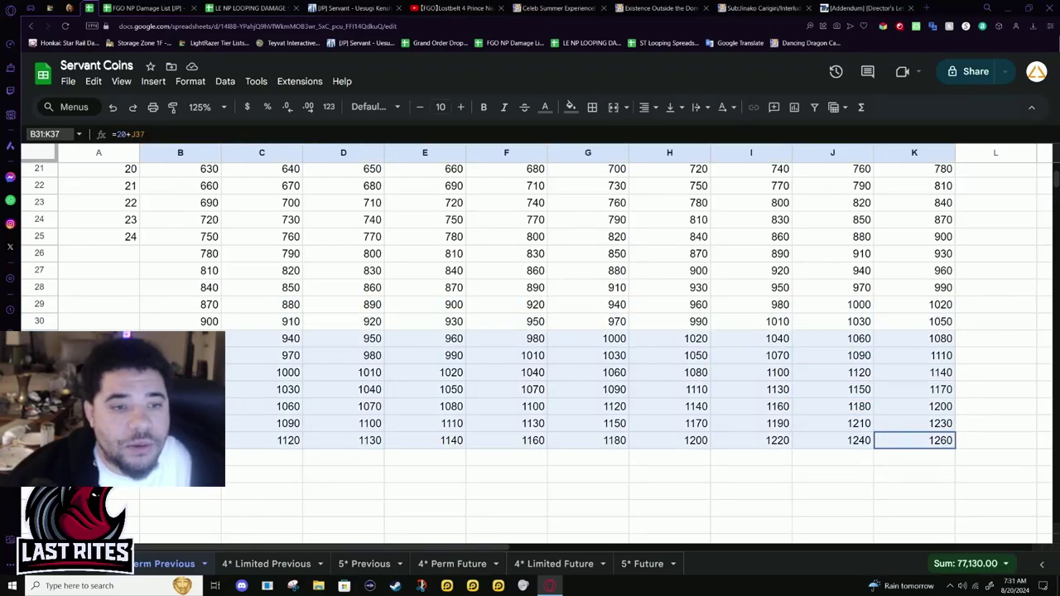
{"action": "key", "text": "Delete"}
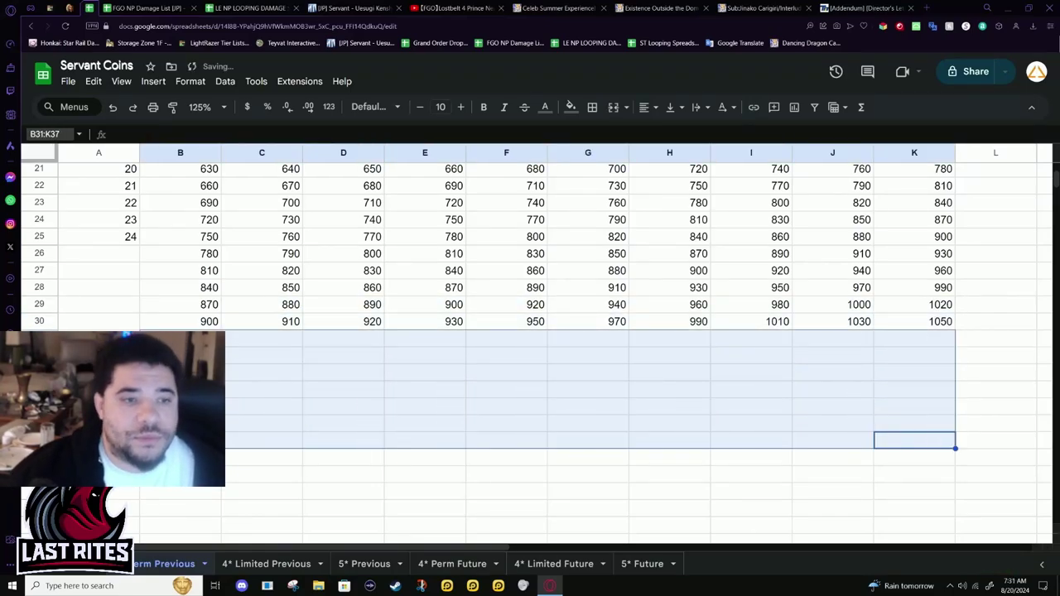
{"action": "left_click", "coordinate": [198, 325]}
- Step through the unnumbered cells A26 to A30 below NP level 24 and compare the rows above
{"action": "left_click", "coordinate": [101, 255]}
{"action": "key", "text": "Down"}
{"action": "key", "text": "Down"}
{"action": "key", "text": "Down"}
{"action": "key", "text": "Down"}
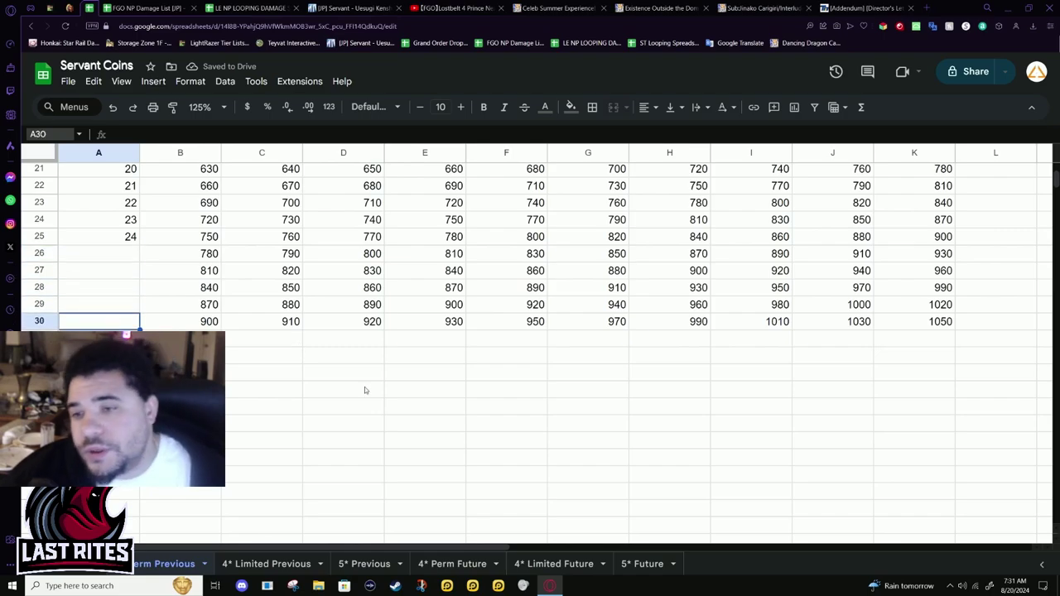
{"action": "scroll", "coordinate": [285, 345], "scroll_direction": "up", "scroll_amount": 5}
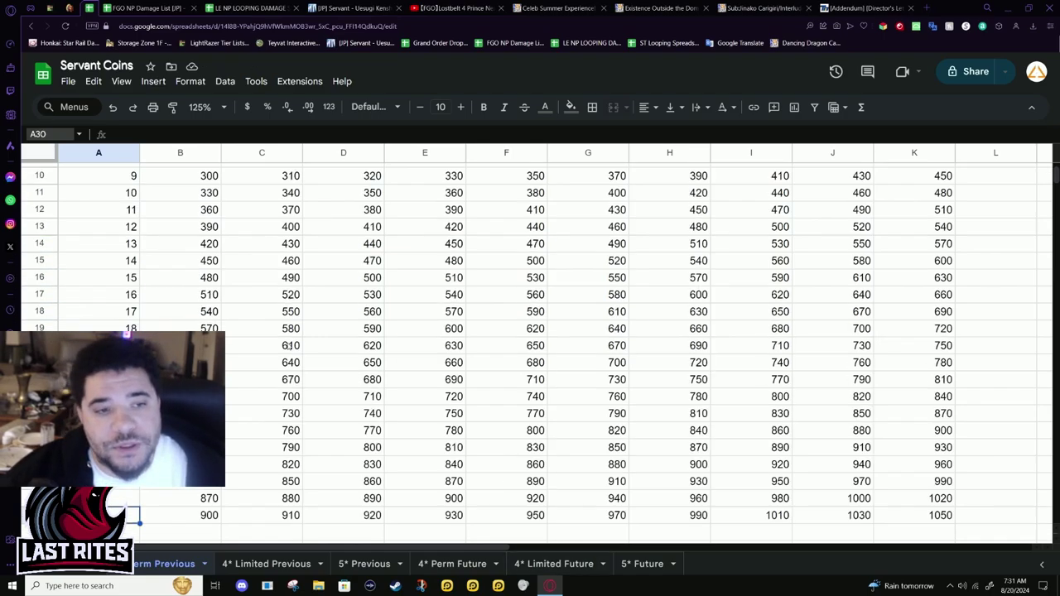
{"action": "scroll", "coordinate": [161, 267], "scroll_direction": "down", "scroll_amount": 5}
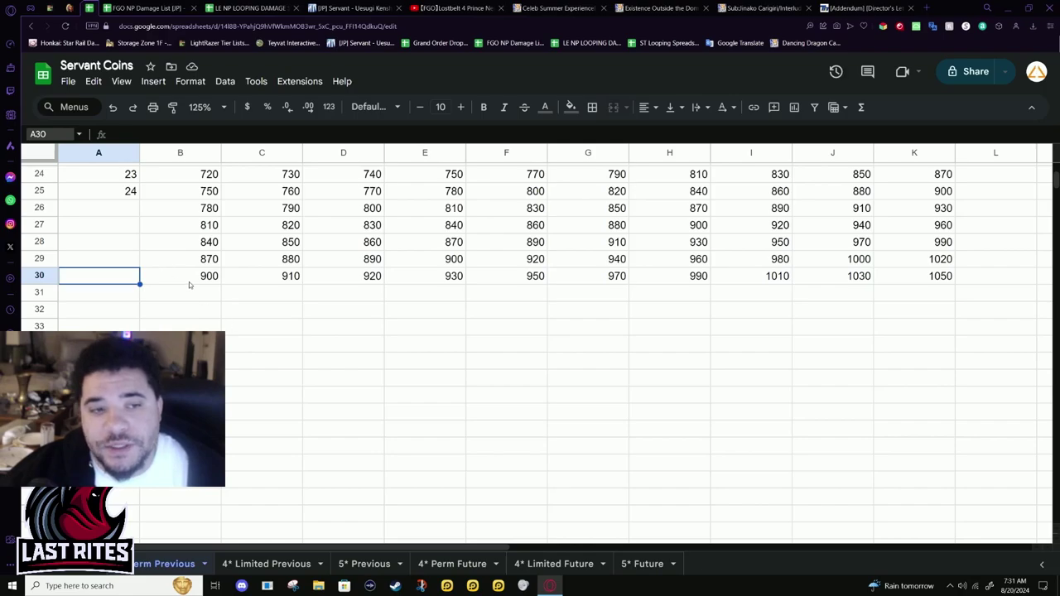
- Examine the Bond 6 coin values from row 25 down to row 30
{"action": "left_click", "coordinate": [165, 279]}
{"action": "left_click", "coordinate": [117, 275]}
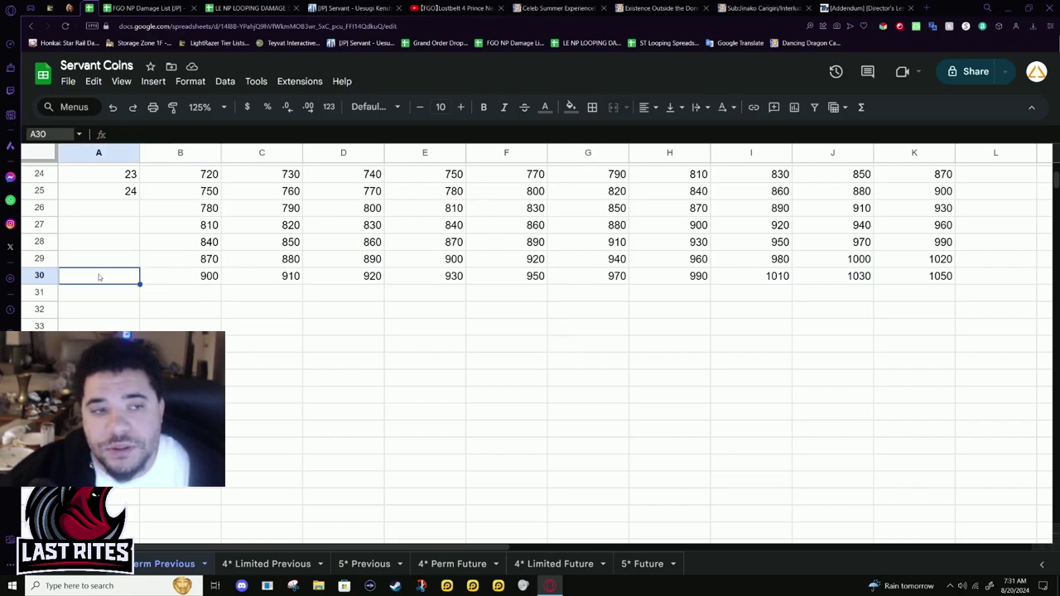
{"action": "left_click", "coordinate": [207, 280]}
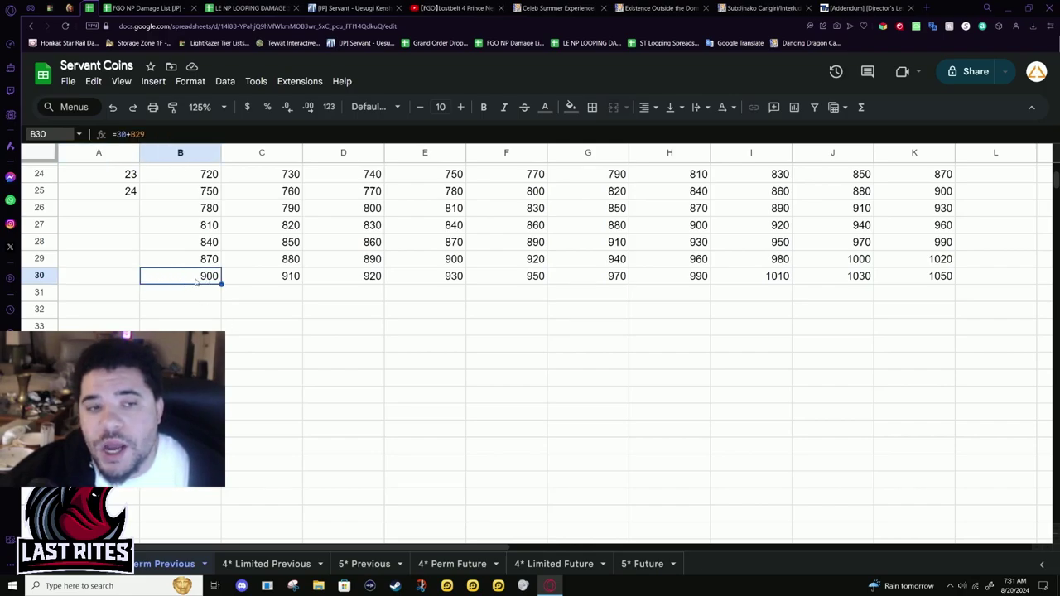
{"action": "left_click", "coordinate": [103, 282]}
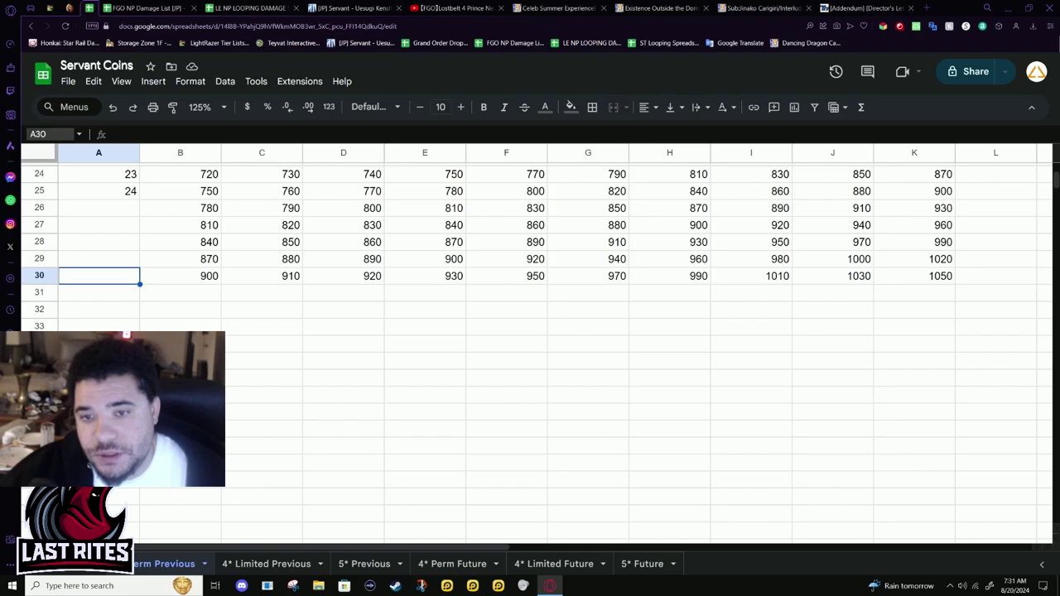
{"action": "left_click", "coordinate": [187, 277]}
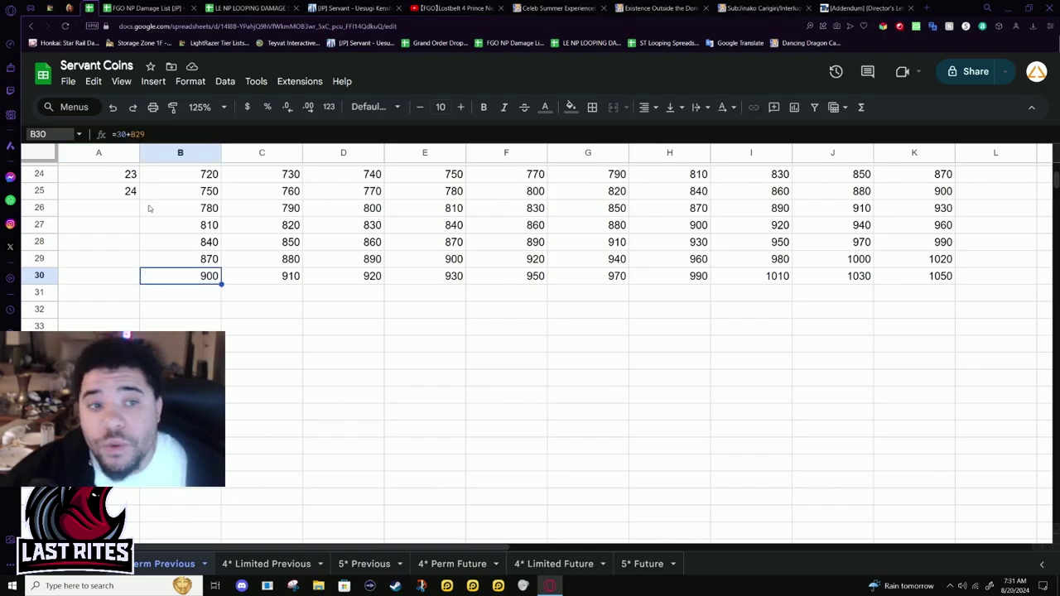
{"action": "left_click_drag", "start_coordinate": [189, 192], "coordinate": [194, 293]}
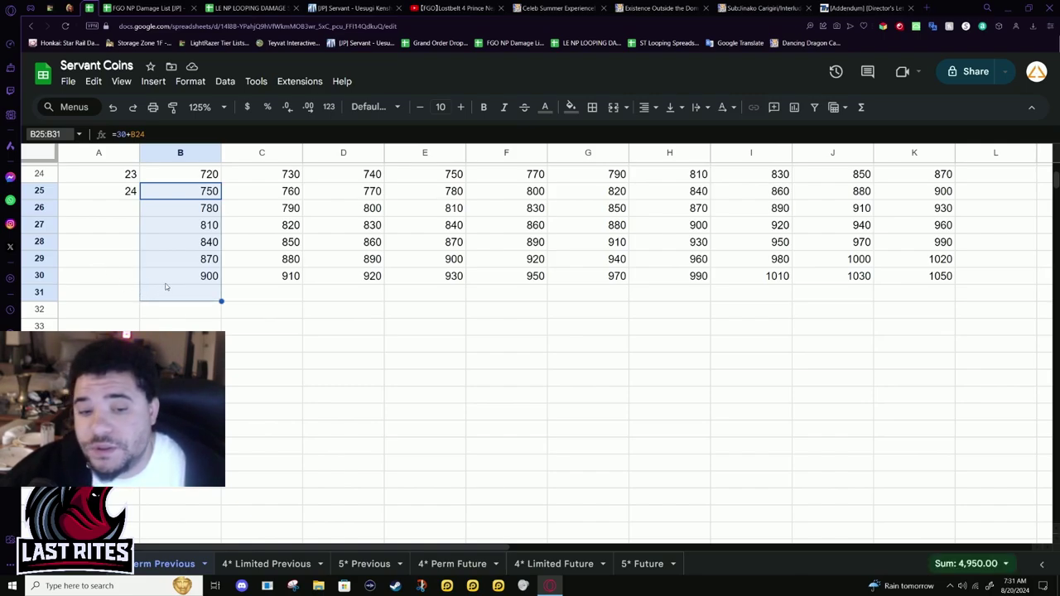
{"action": "mouse_move", "coordinate": [169, 277]}
{"action": "left_mouse_down"}
{"action": "mouse_move", "coordinate": [187, 133]}
{"action": "mouse_move", "coordinate": [180, 398]}
{"action": "mouse_move", "coordinate": [189, 196]}
{"action": "mouse_move", "coordinate": [166, 266]}
{"action": "left_mouse_up"}
{"action": "left_click", "coordinate": [171, 215]}
{"action": "left_click", "coordinate": [165, 267]}
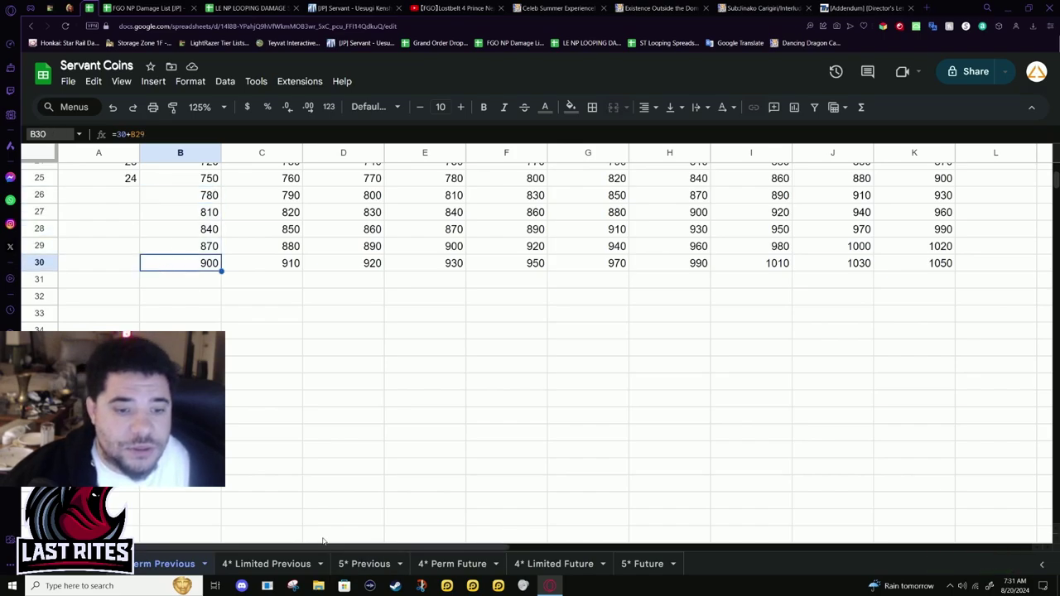
- Open the 4* Limited Previous sheet and examine the Bond 6 column B2:B16 and the last coin row B16:K16
{"action": "left_click", "coordinate": [265, 563]}
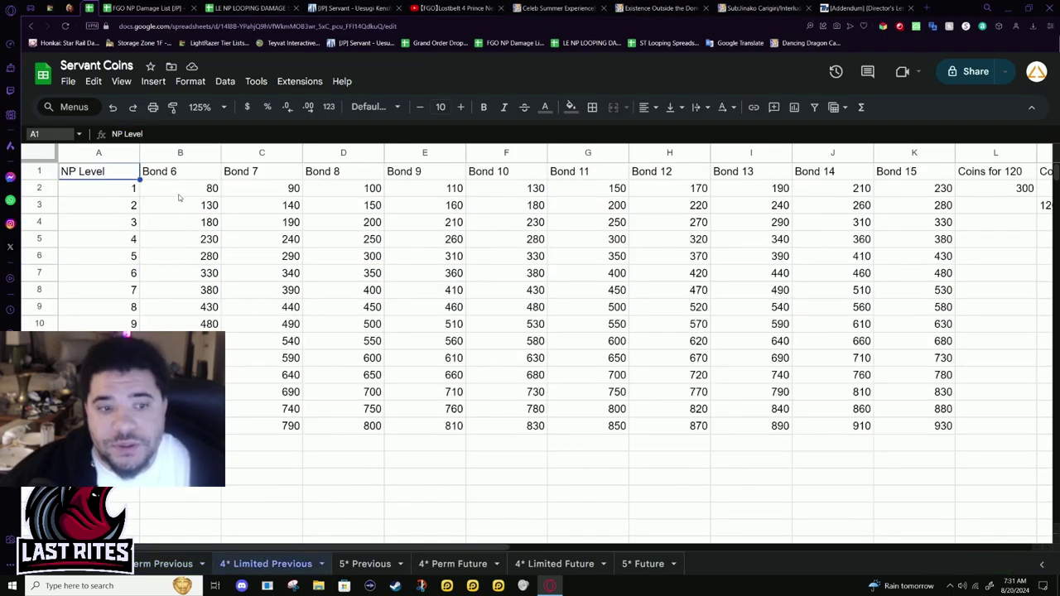
{"action": "left_click", "coordinate": [163, 183]}
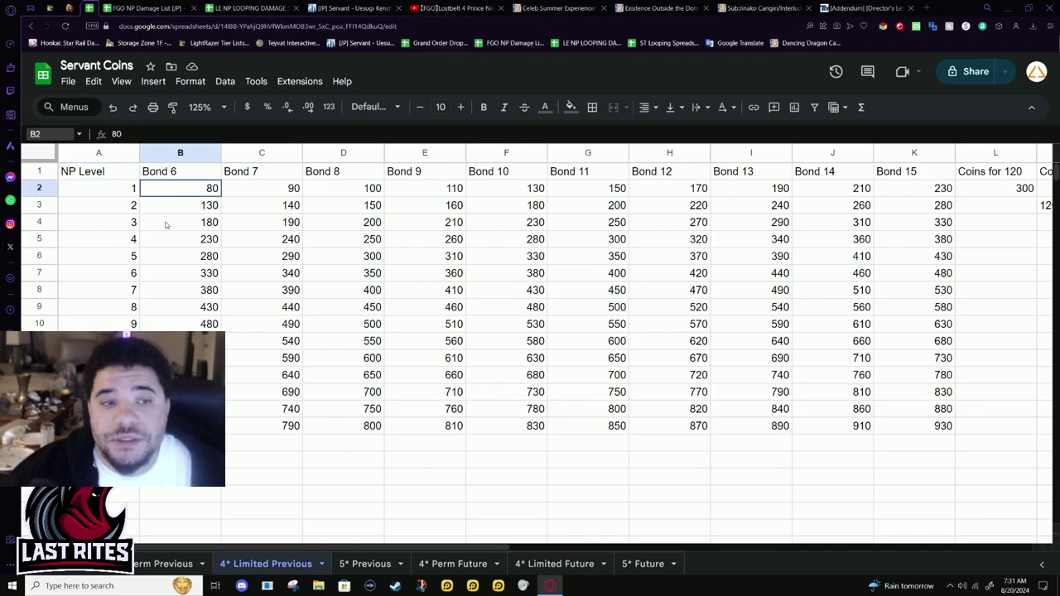
{"action": "key", "text": "ctrl+shift+Down"}
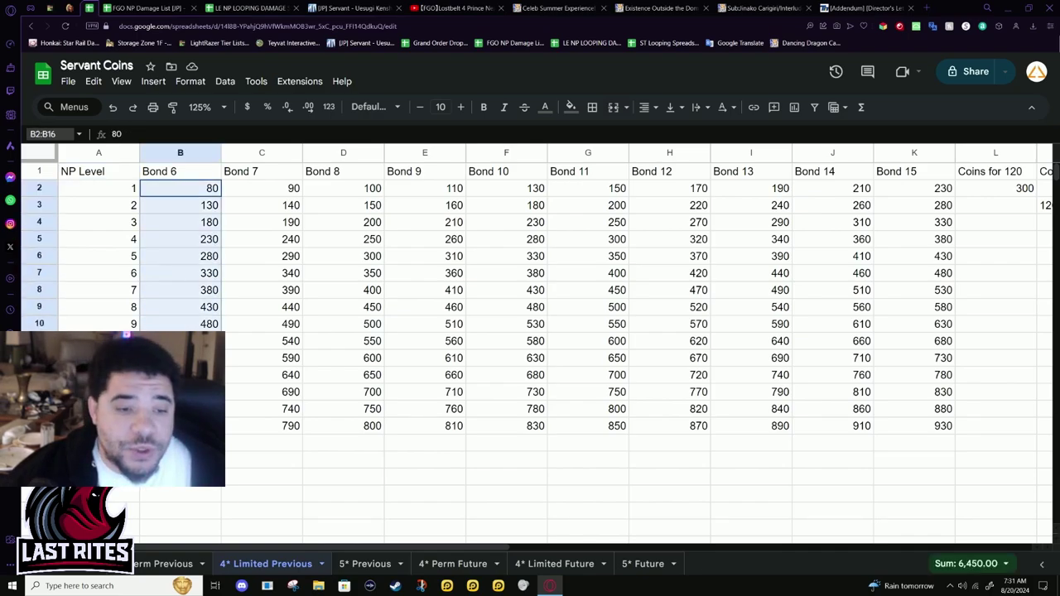
{"action": "left_click", "coordinate": [179, 444]}
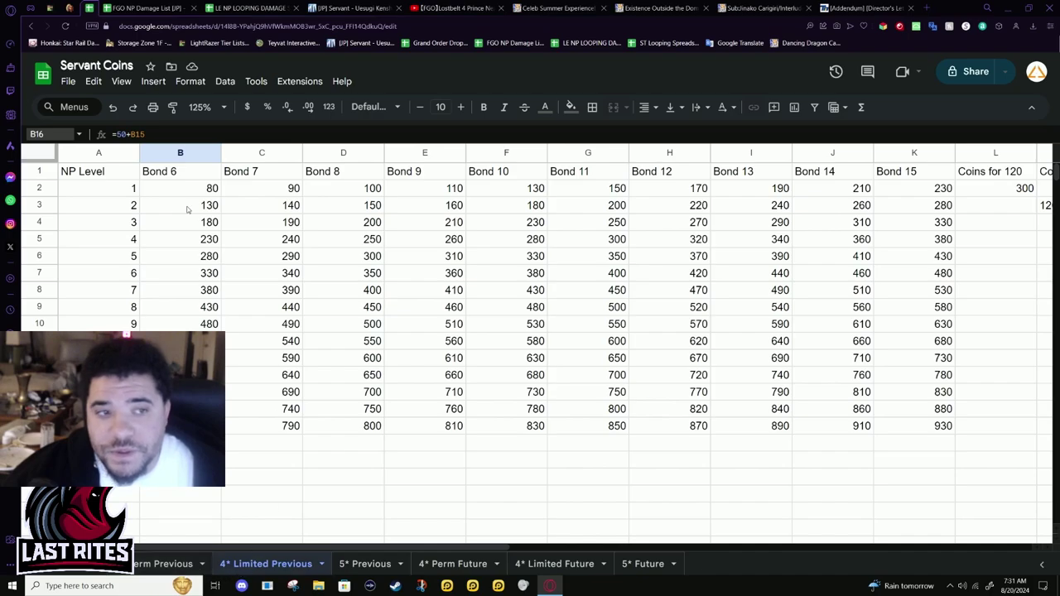
{"action": "left_click_drag", "start_coordinate": [180, 188], "coordinate": [180, 392]}
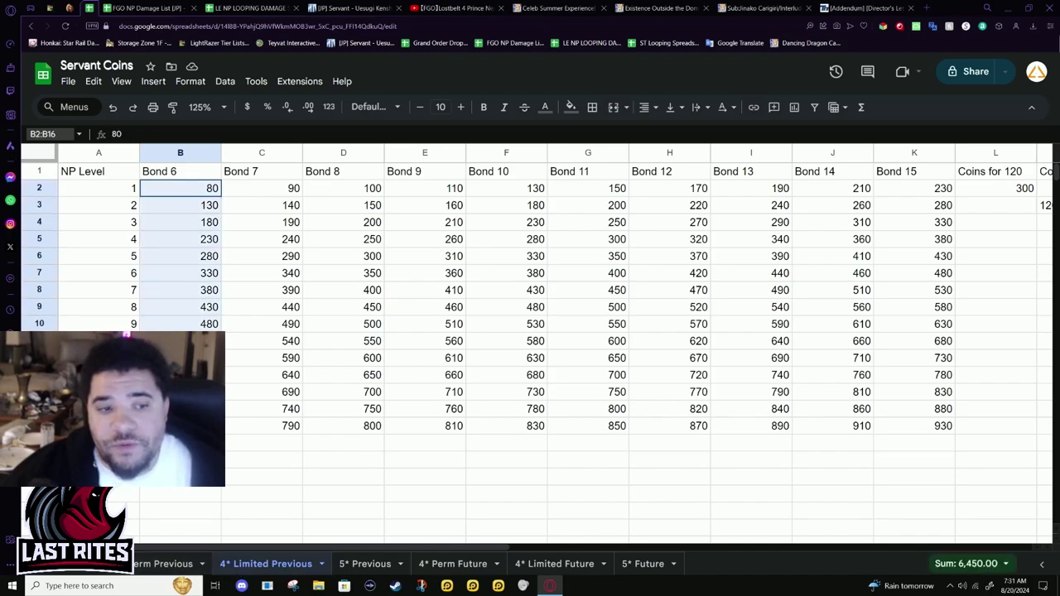
{"action": "left_click", "coordinate": [180, 426]}
{"action": "left_click_drag", "start_coordinate": [928, 426], "coordinate": [191, 425]}
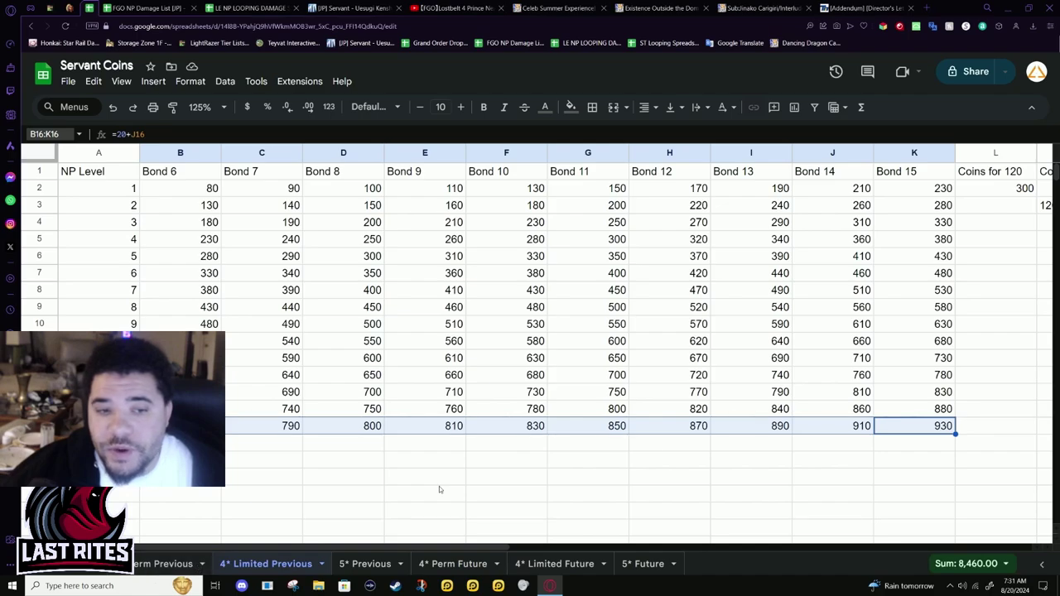
- Compare the Bond 15, Bond 14 and Bond 10 coin totals in the last row, K16, J16 and F16, with the values above
{"action": "left_click", "coordinate": [907, 428]}
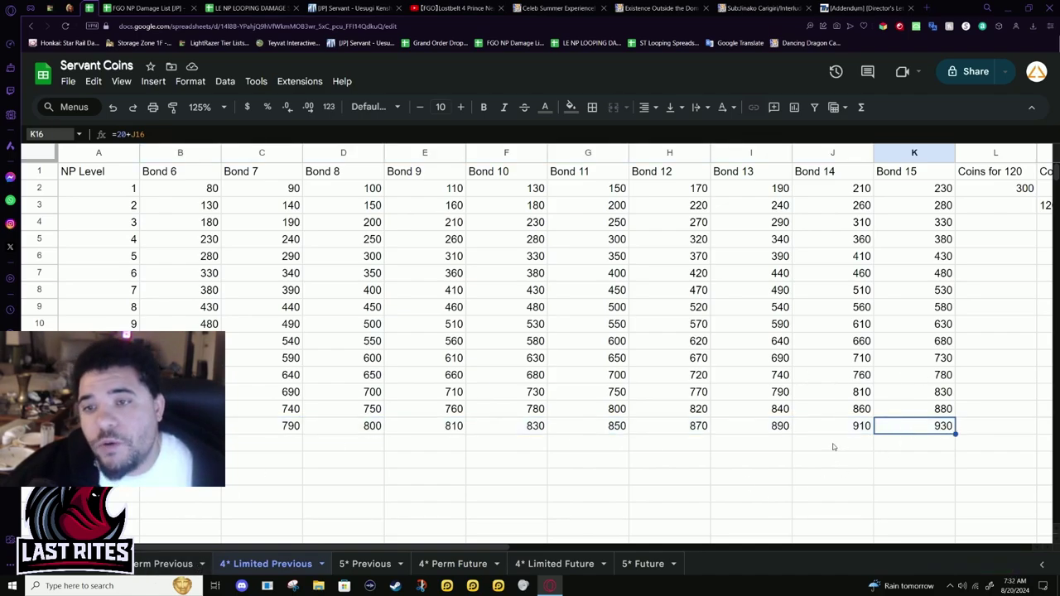
{"action": "key", "text": "Left"}
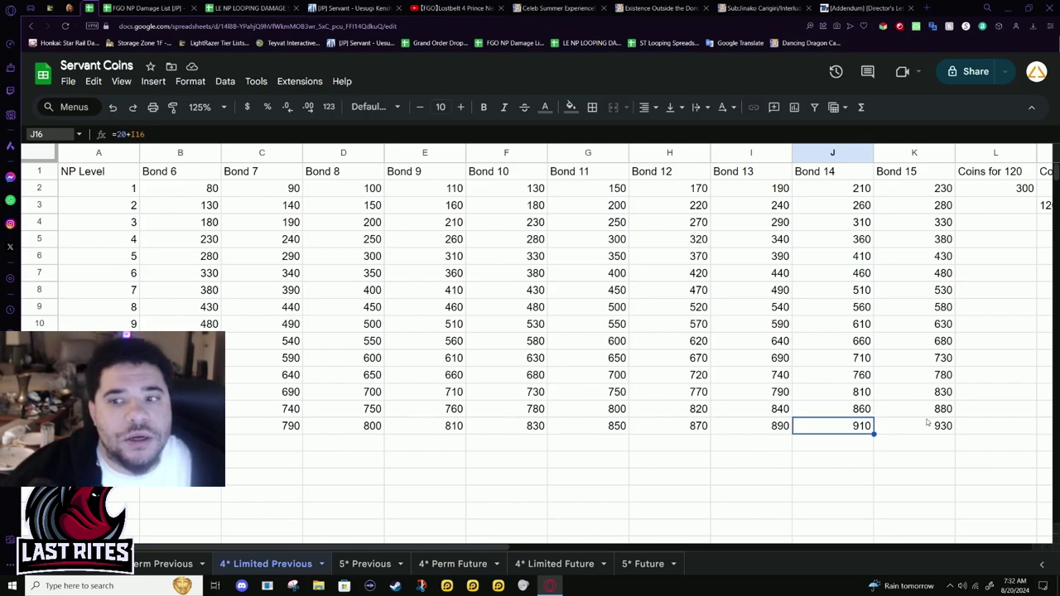
{"action": "key", "text": "Right"}
{"action": "key", "text": "Left"}
{"action": "key", "text": "Right"}
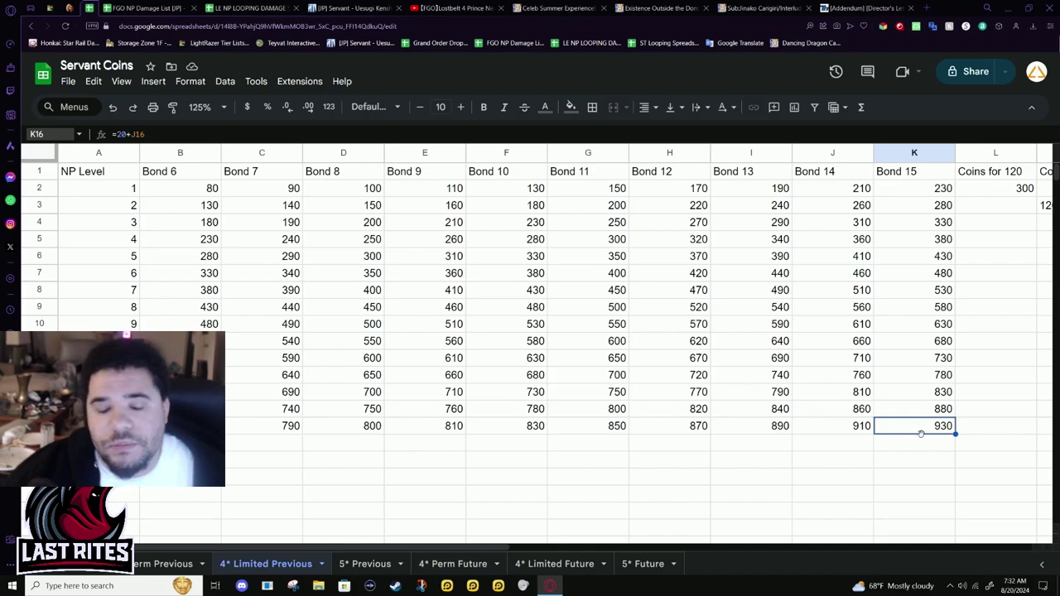
{"action": "left_click", "coordinate": [903, 395]}
{"action": "left_click", "coordinate": [519, 424]}
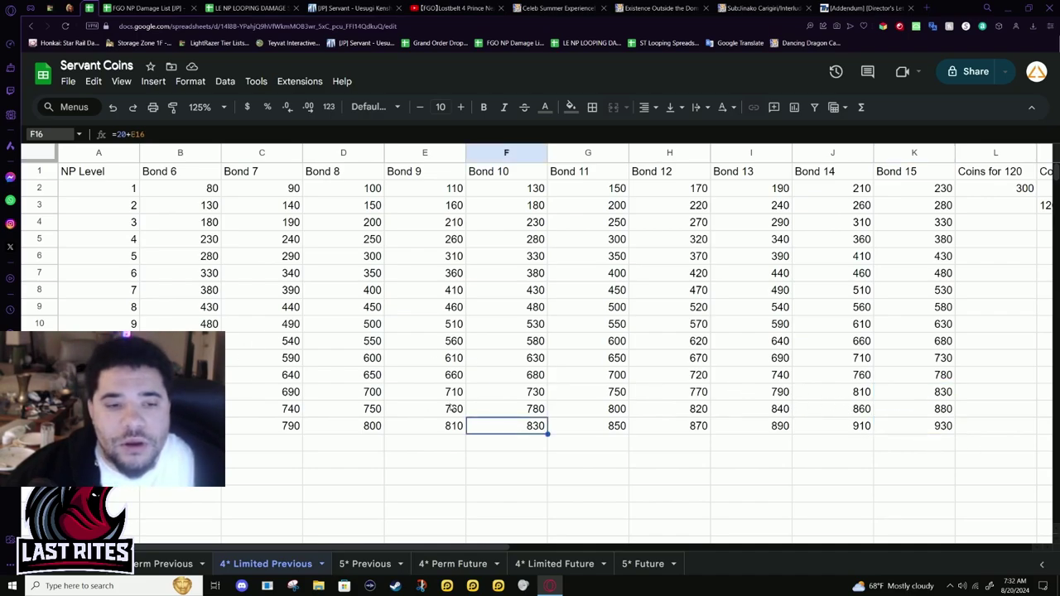
{"action": "left_click_drag", "start_coordinate": [192, 204], "coordinate": [454, 394]}
{"action": "left_click", "coordinate": [897, 430]}
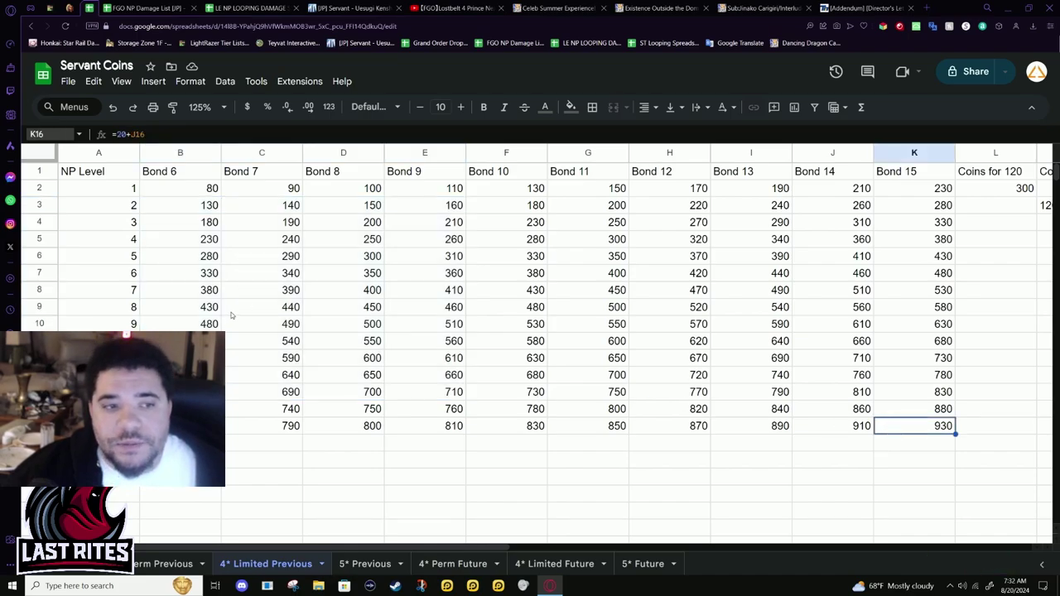
- Examine the NP level 5 coin totals across B6:K6, ending at Bond 15, and the Bond 15 cell just below
{"action": "left_click_drag", "start_coordinate": [210, 259], "coordinate": [936, 258]}
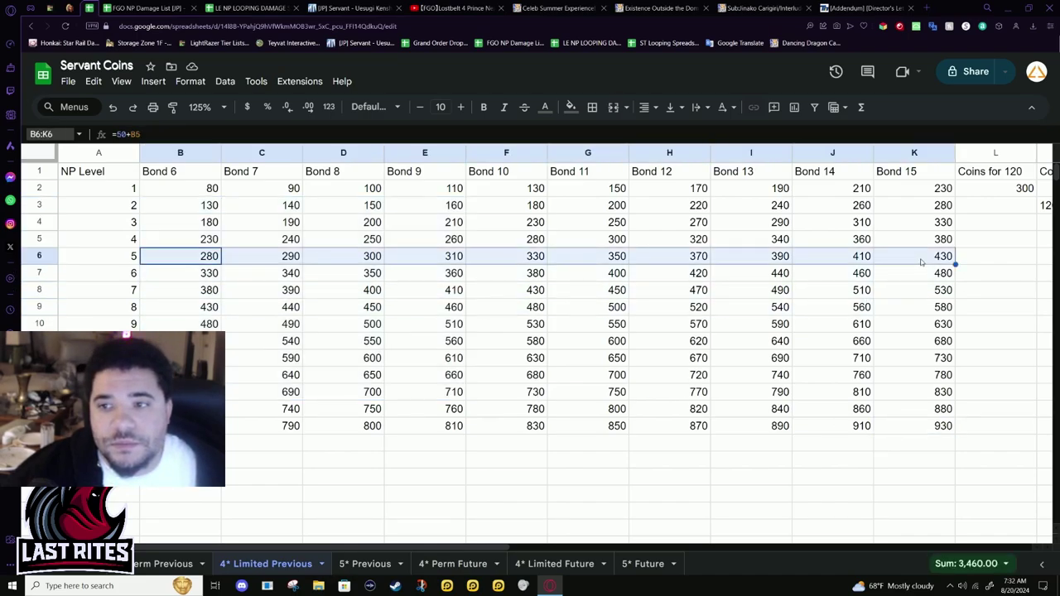
{"action": "left_click", "coordinate": [950, 259]}
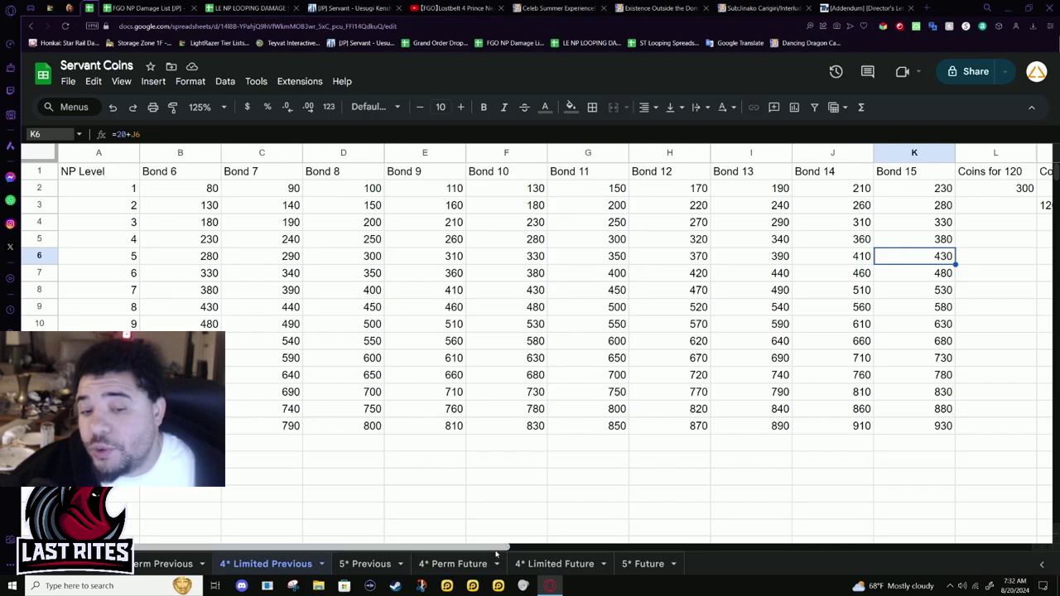
{"action": "left_click_drag", "start_coordinate": [489, 548], "coordinate": [459, 547]}
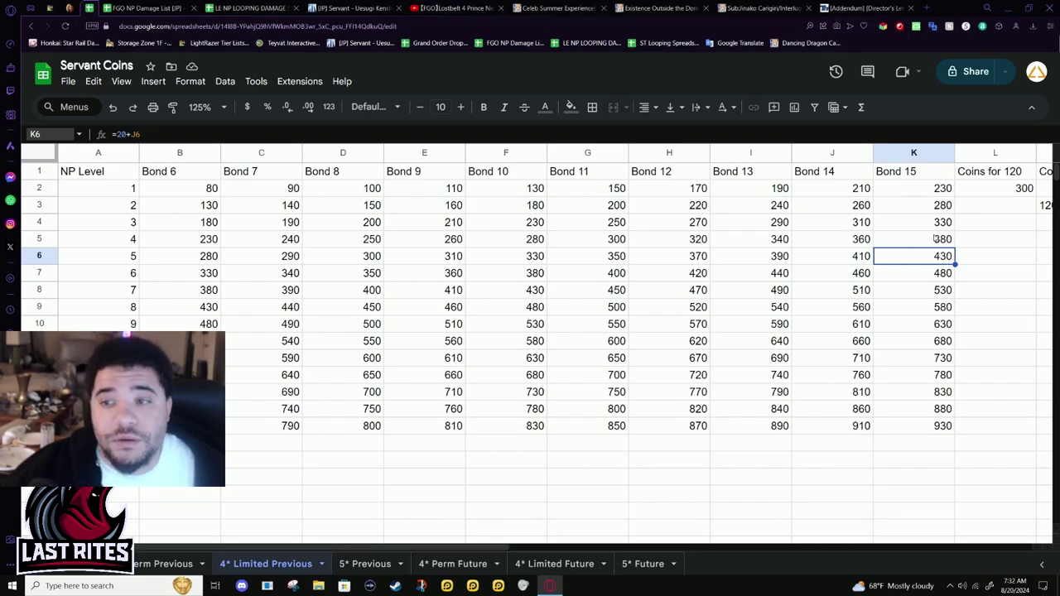
{"action": "left_click", "coordinate": [928, 274]}
- Extend the coin formulas in B16:K16 down to row 20
{"action": "left_click", "coordinate": [179, 425]}
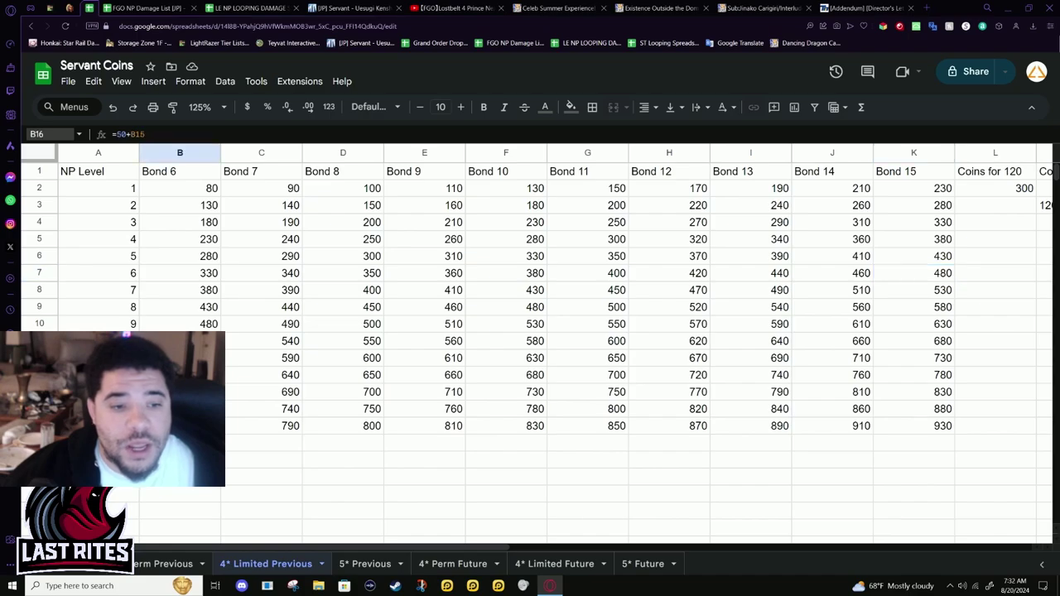
{"action": "left_click", "coordinate": [180, 409]}
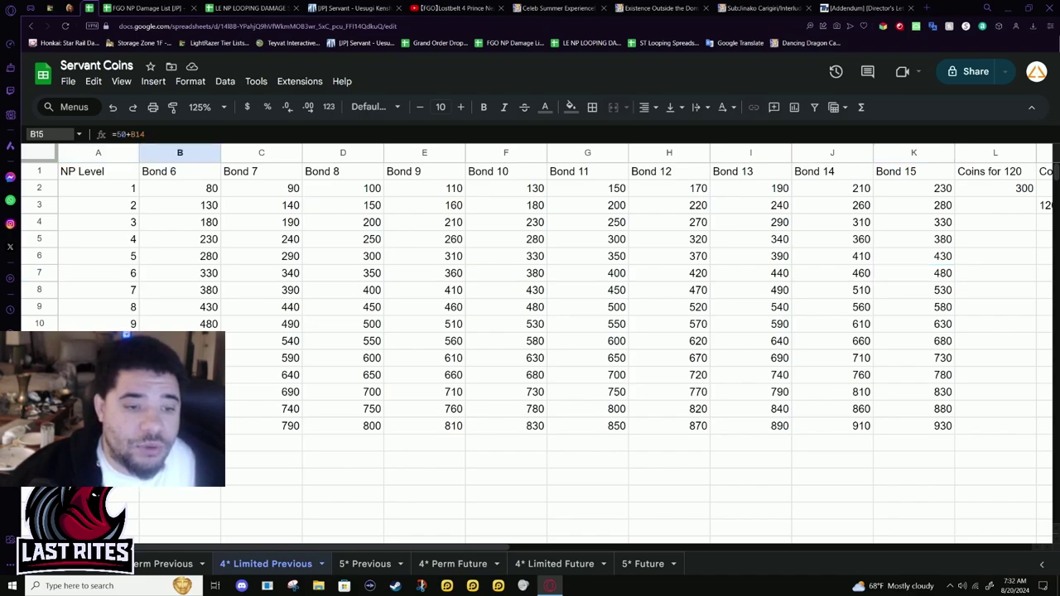
{"action": "left_click_drag", "start_coordinate": [179, 426], "coordinate": [925, 488]}
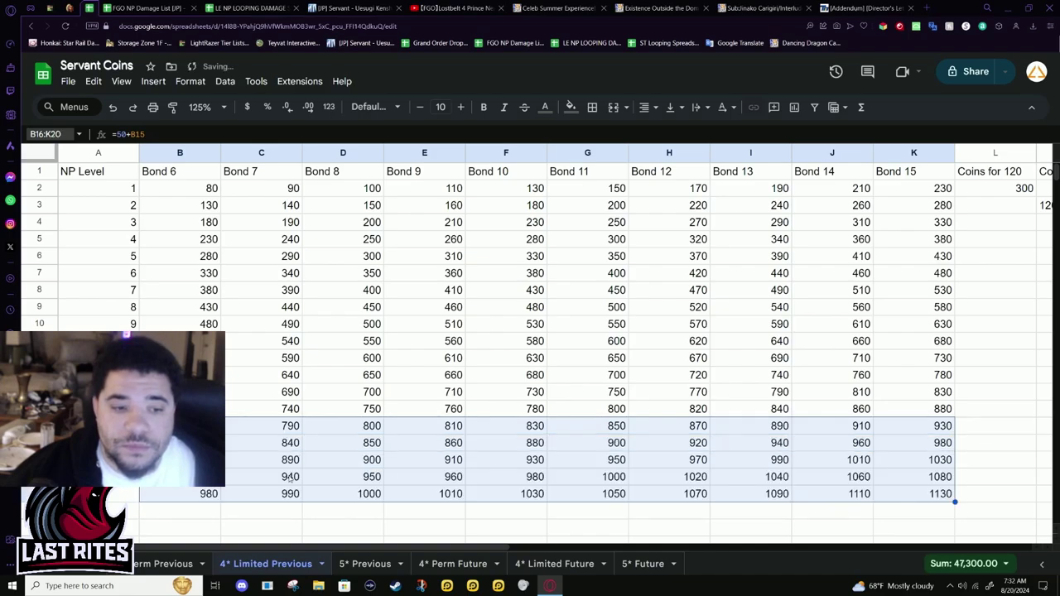
{"action": "left_click", "coordinate": [180, 494]}
- Examine the added coin rows 17 to 20 alongside their unnumbered NP level cells in column A
{"action": "left_click", "coordinate": [98, 460]}
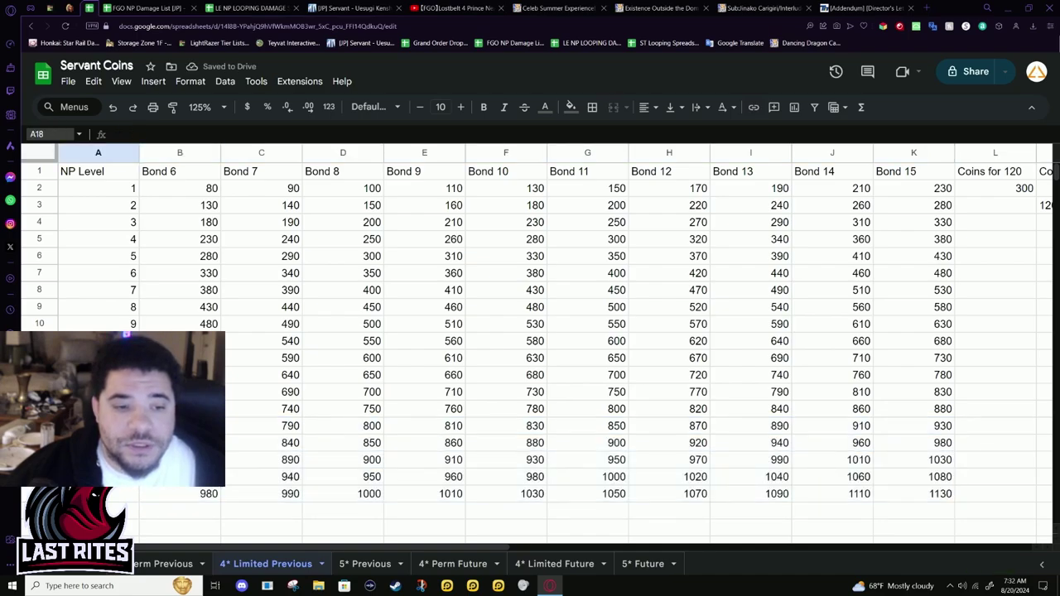
{"action": "left_click", "coordinate": [156, 492]}
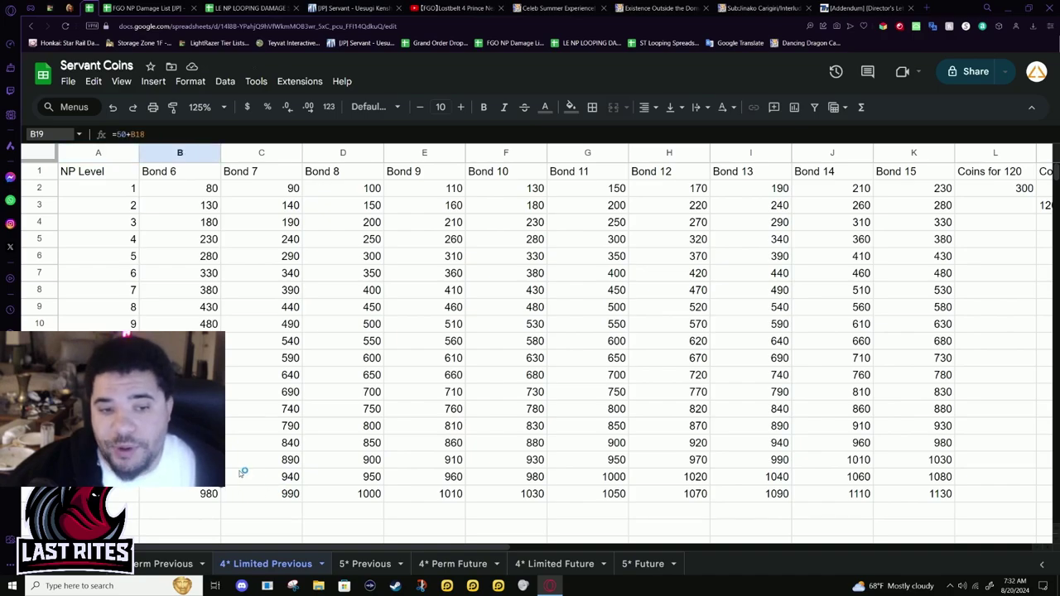
{"action": "left_click_drag", "start_coordinate": [240, 476], "coordinate": [500, 477]}
{"action": "left_click", "coordinate": [310, 493]}
{"action": "left_click", "coordinate": [180, 477]}
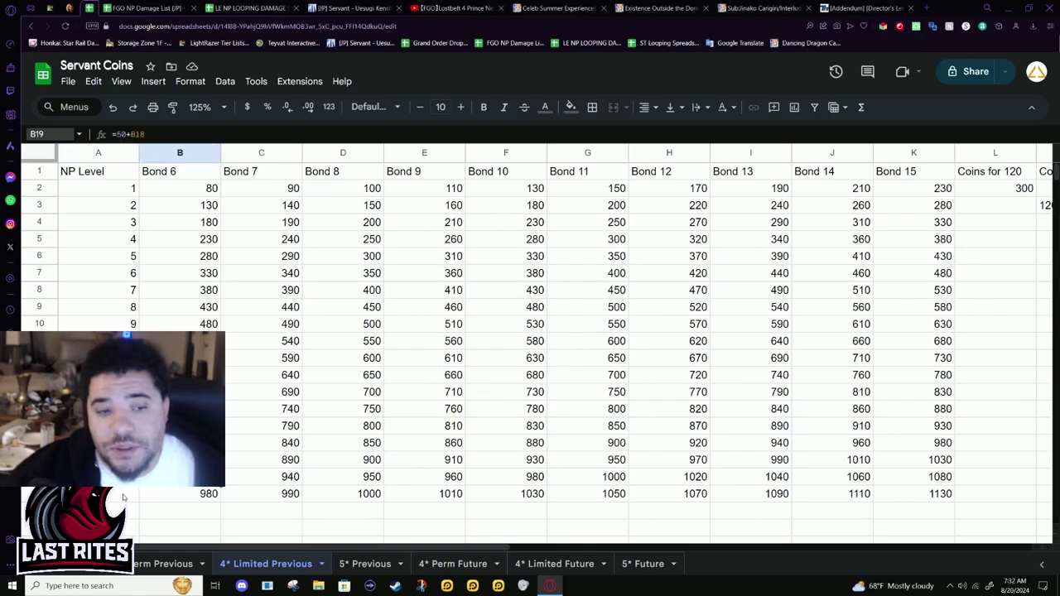
{"action": "left_click_drag", "start_coordinate": [123, 443], "coordinate": [123, 460]}
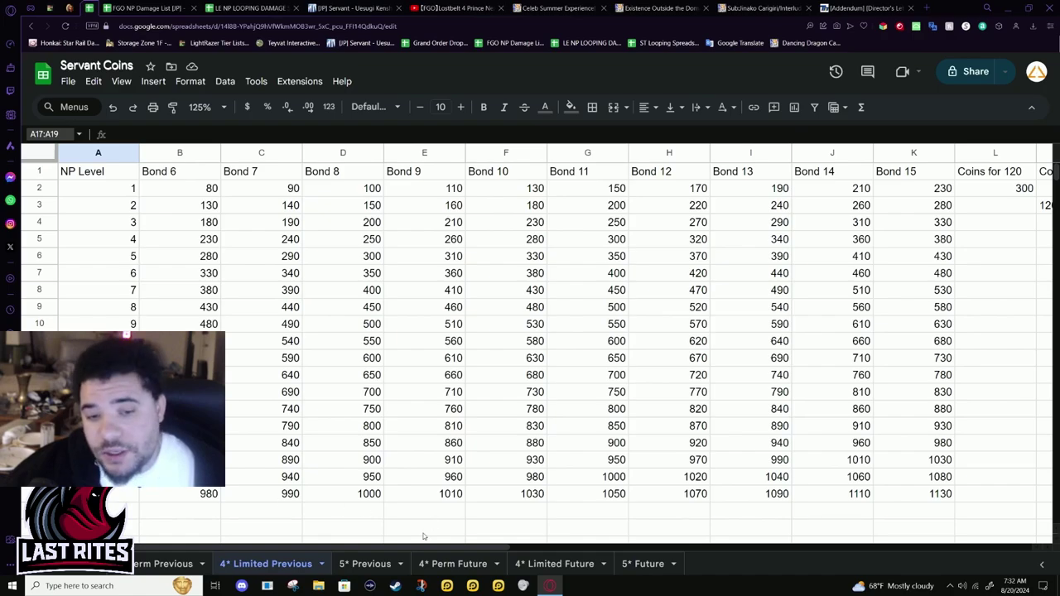
- Open the 5* Previous sheet and examine the Bond 6 coins from NP level 1 to 5 in B2:B6
{"action": "left_click", "coordinate": [363, 568]}
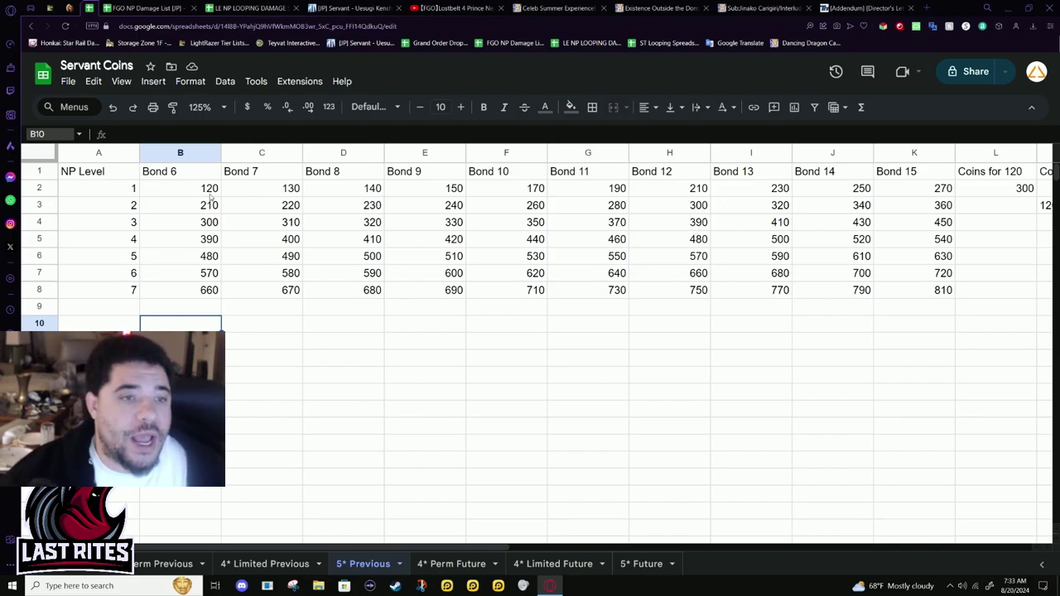
{"action": "left_click_drag", "start_coordinate": [191, 193], "coordinate": [185, 260]}
{"action": "left_click", "coordinate": [185, 260]}
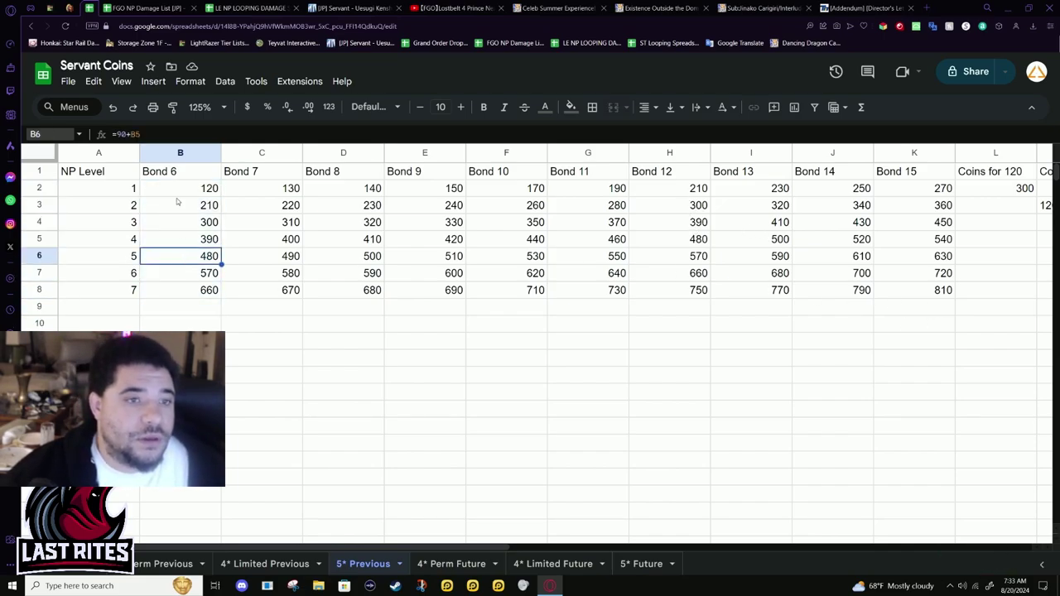
{"action": "mouse_move", "coordinate": [169, 191]}
{"action": "left_mouse_down"}
{"action": "mouse_move", "coordinate": [187, 174]}
{"action": "mouse_move", "coordinate": [183, 191]}
{"action": "left_mouse_up"}
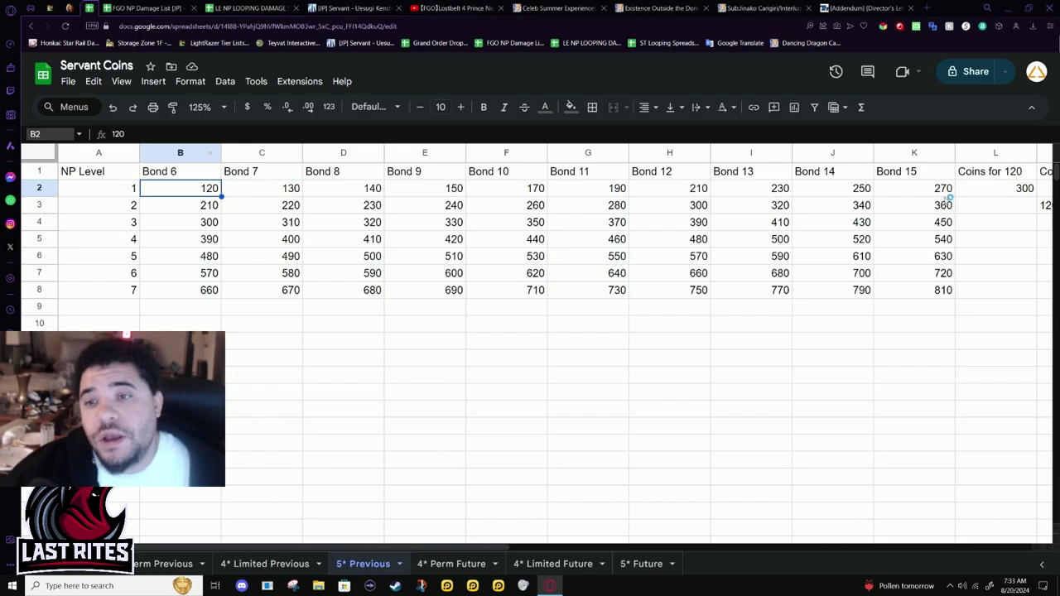
- Examine the NP level 1 coin totals from Bond 15 back to Bond 6 across B2:K2
{"action": "left_click", "coordinate": [918, 190]}
{"action": "left_click_drag", "start_coordinate": [918, 190], "coordinate": [762, 189]}
{"action": "left_click", "coordinate": [830, 177]}
{"action": "left_click", "coordinate": [814, 191]}
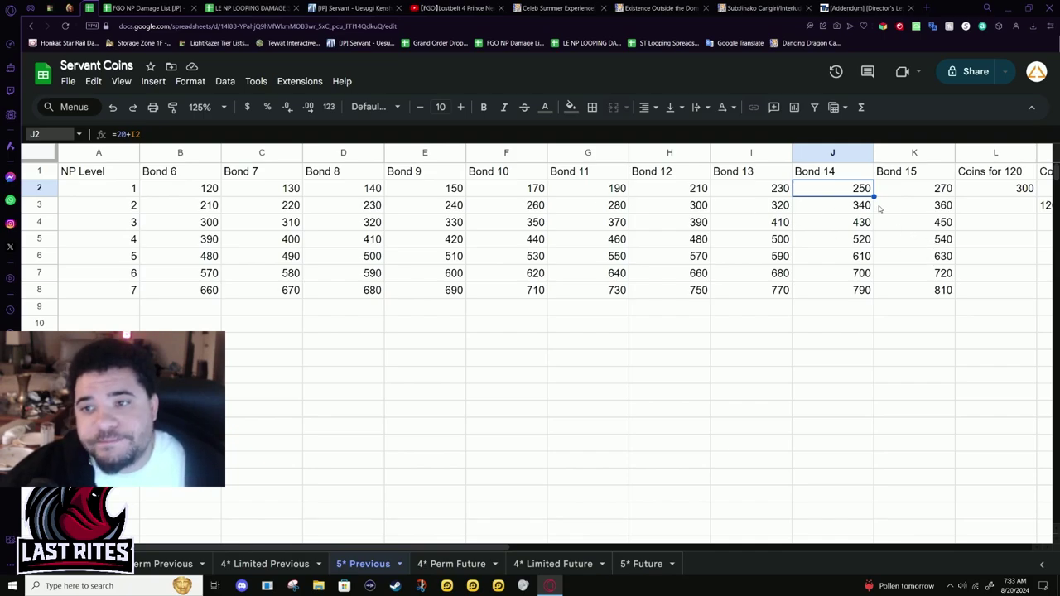
{"action": "left_click_drag", "start_coordinate": [897, 190], "coordinate": [191, 192]}
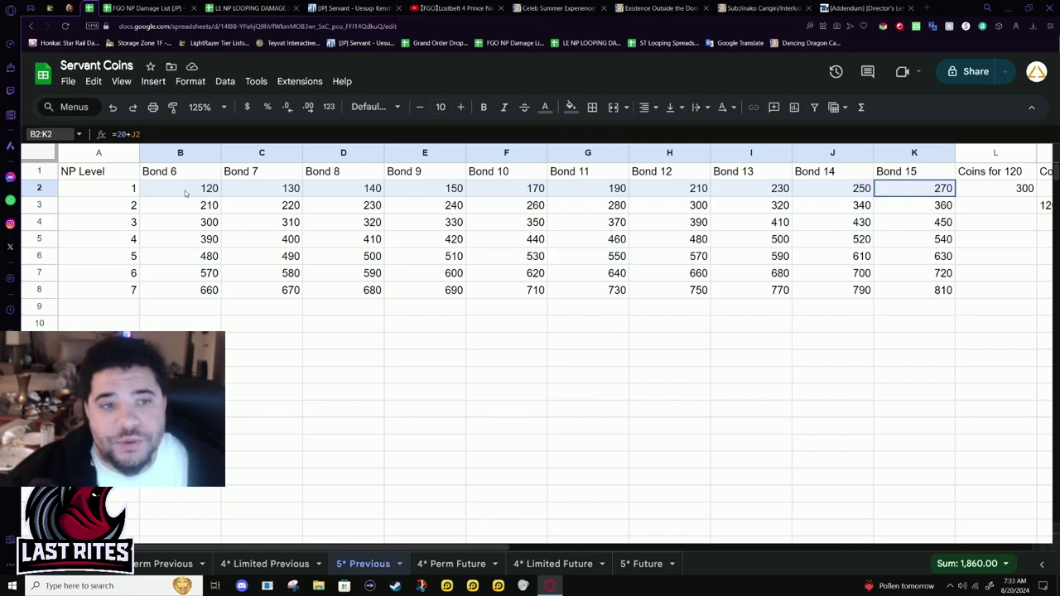
{"action": "left_click_drag", "start_coordinate": [185, 193], "coordinate": [184, 189]}
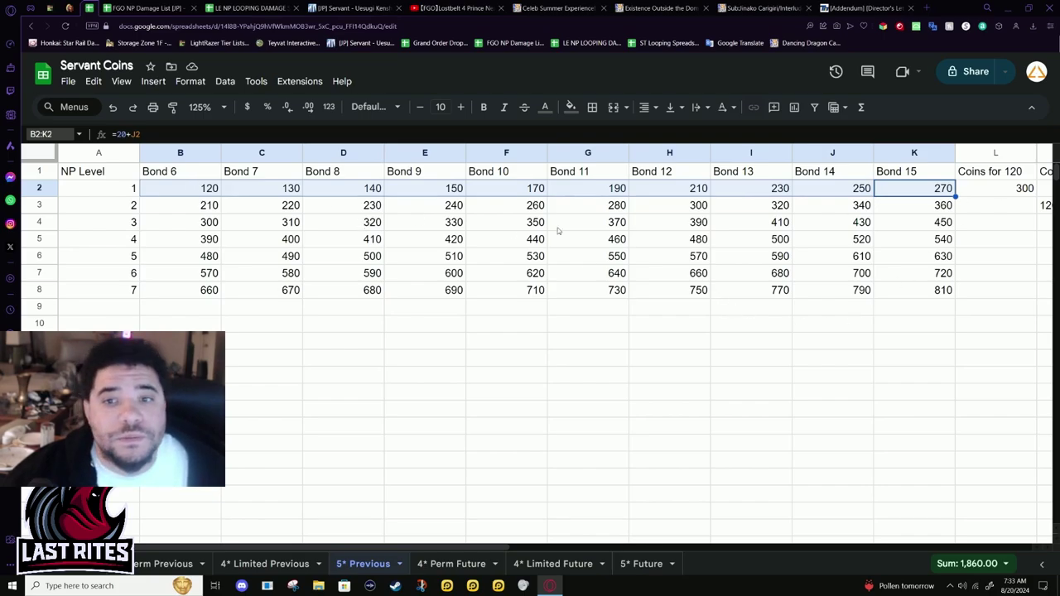
- Compare the Bond 9 coins at NP levels 2 and 4 with the Bond 11 coins at NP level 3
{"action": "left_click", "coordinate": [445, 208]}
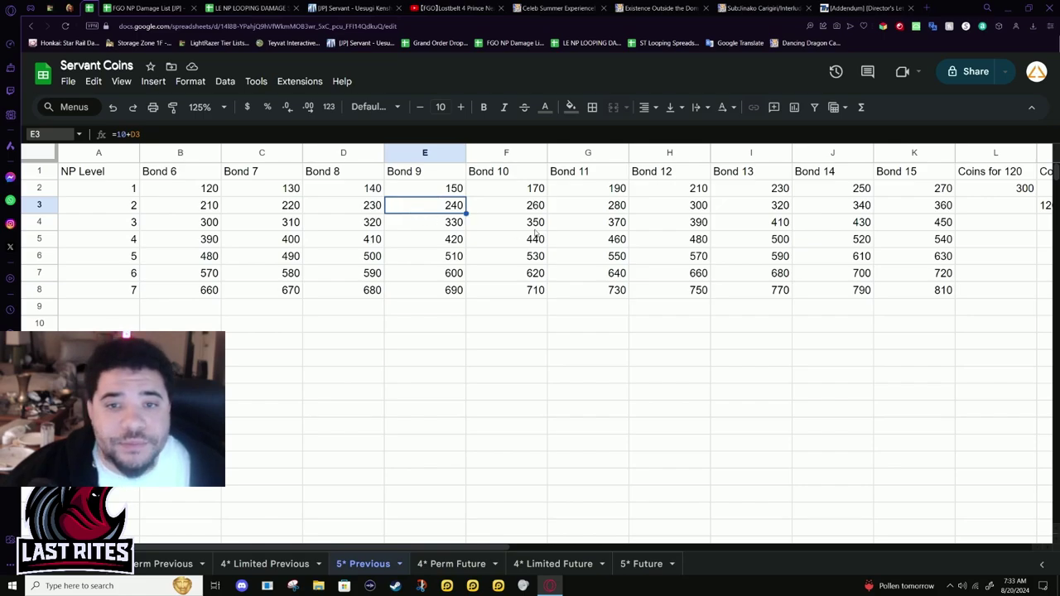
{"action": "left_click", "coordinate": [572, 230]}
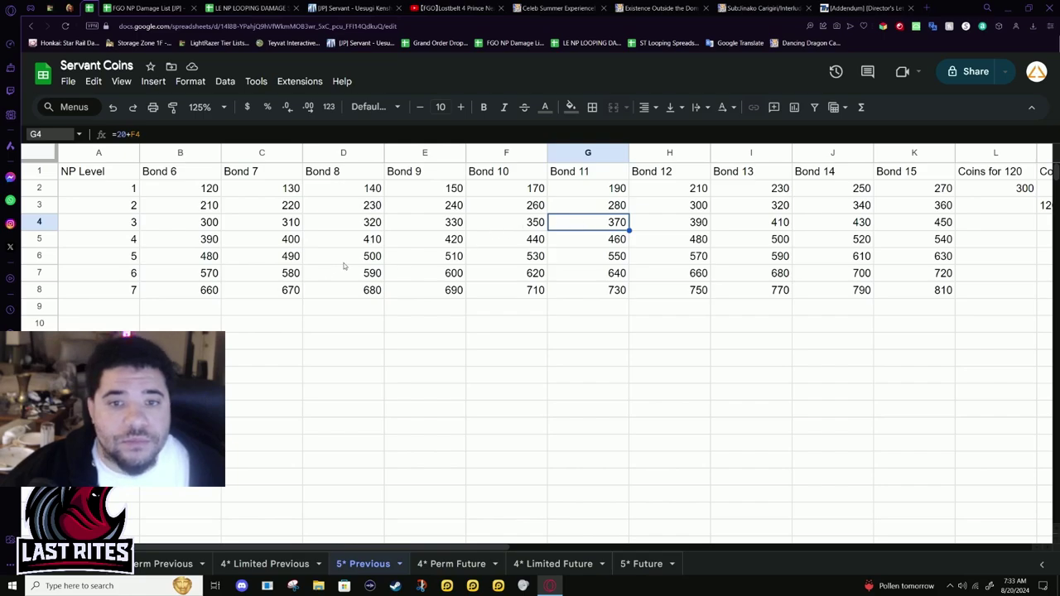
{"action": "left_click", "coordinate": [428, 241]}
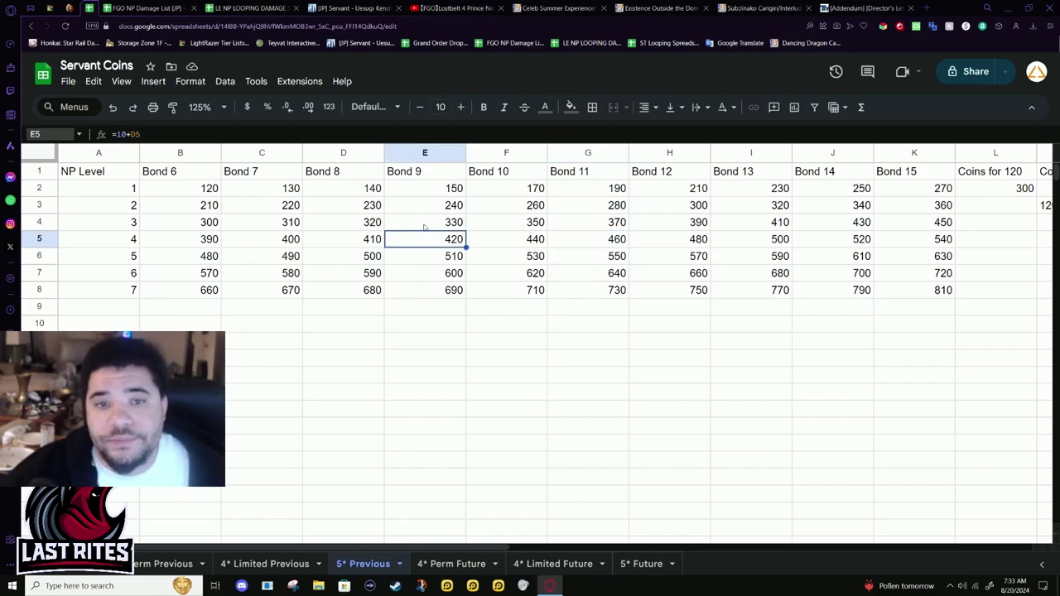
{"action": "left_click", "coordinate": [425, 205]}
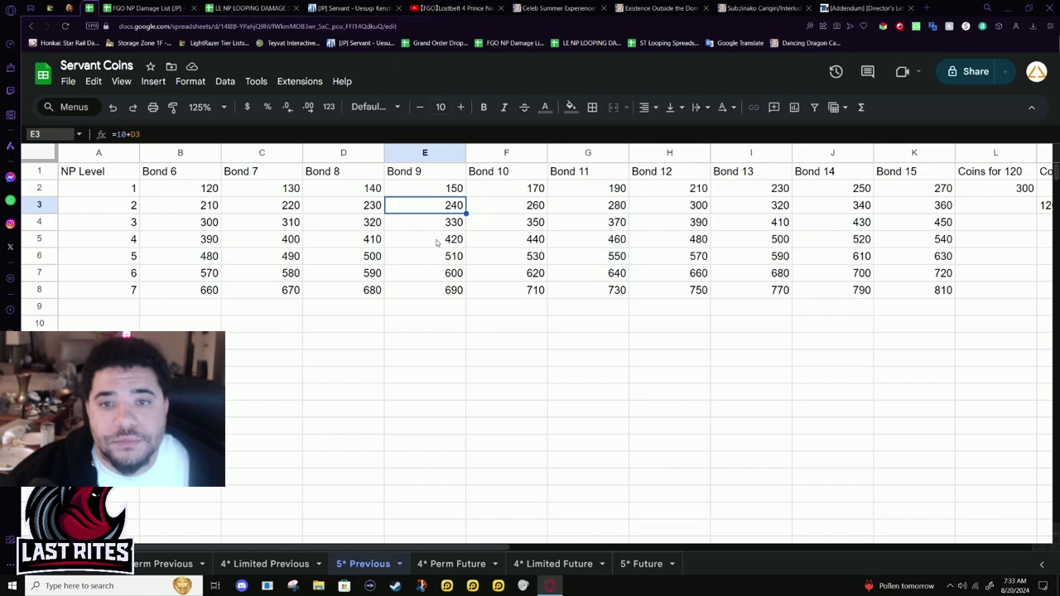
{"action": "left_click", "coordinate": [439, 245]}
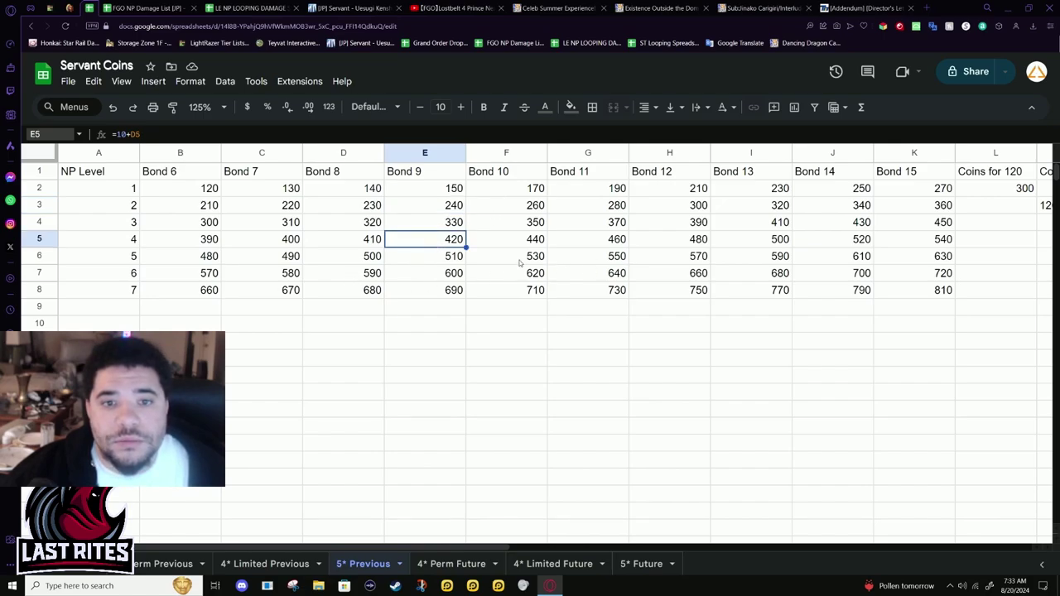
- Compare the level 120 and append coin costs in columns L to Q with the NP level 6 Bond 12 total in H7
{"action": "left_click_drag", "start_coordinate": [534, 549], "coordinate": [769, 568]}
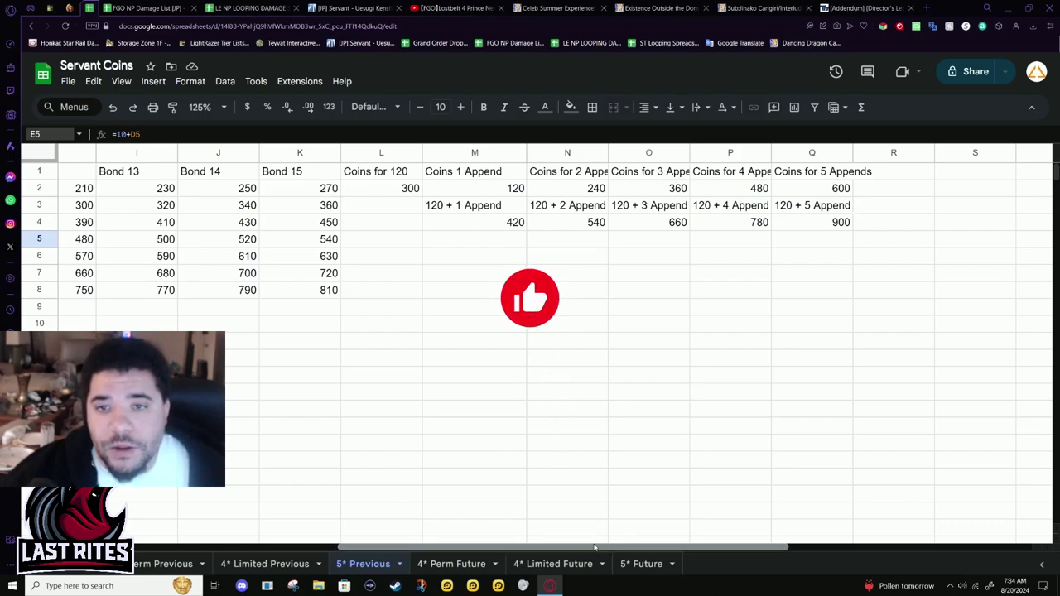
{"action": "left_click_drag", "start_coordinate": [544, 546], "coordinate": [321, 535]}
{"action": "left_click_drag", "start_coordinate": [714, 277], "coordinate": [663, 272]}
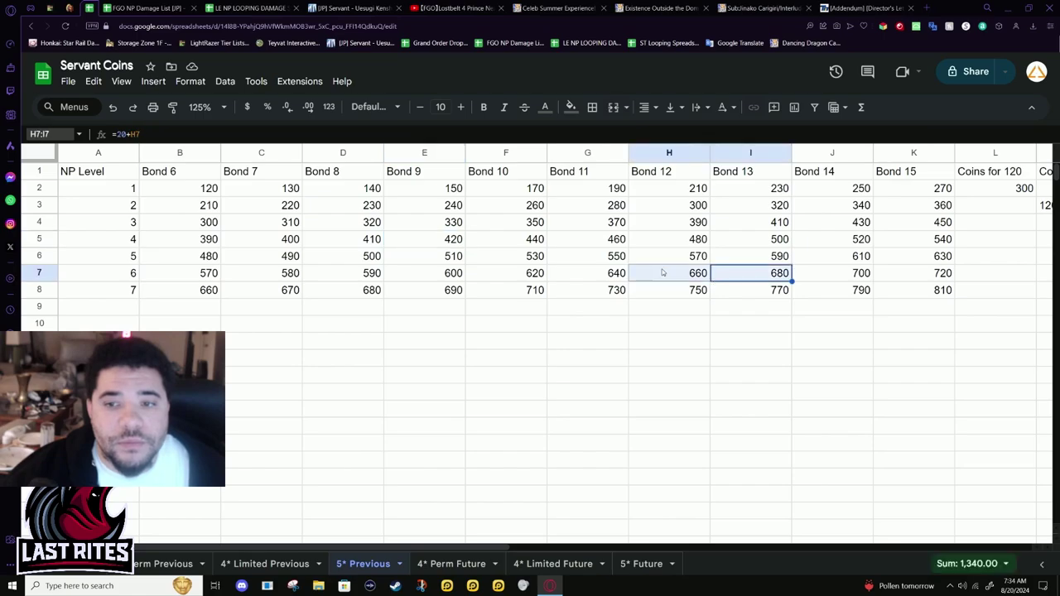
{"action": "left_click", "coordinate": [675, 273]}
{"action": "left_click_drag", "start_coordinate": [429, 548], "coordinate": [695, 535]}
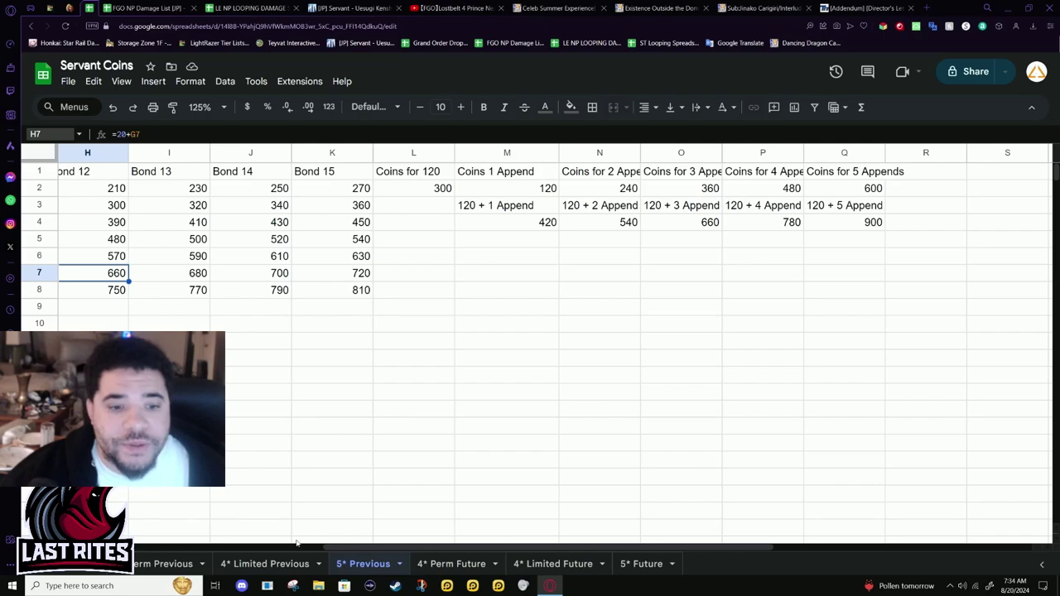
{"action": "left_click_drag", "start_coordinate": [348, 547], "coordinate": [162, 547]}
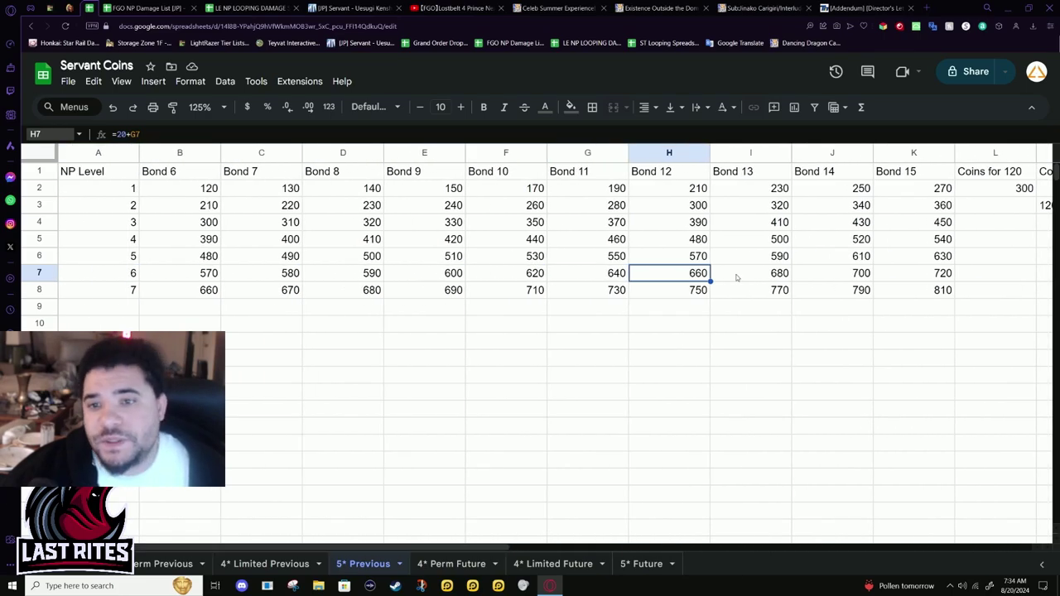
- Compare the NP level 5 Bond 15 total in K6 with the 120 + 3 Append cost in column O
{"action": "left_click", "coordinate": [896, 253]}
{"action": "left_click_drag", "start_coordinate": [878, 257], "coordinate": [165, 242]}
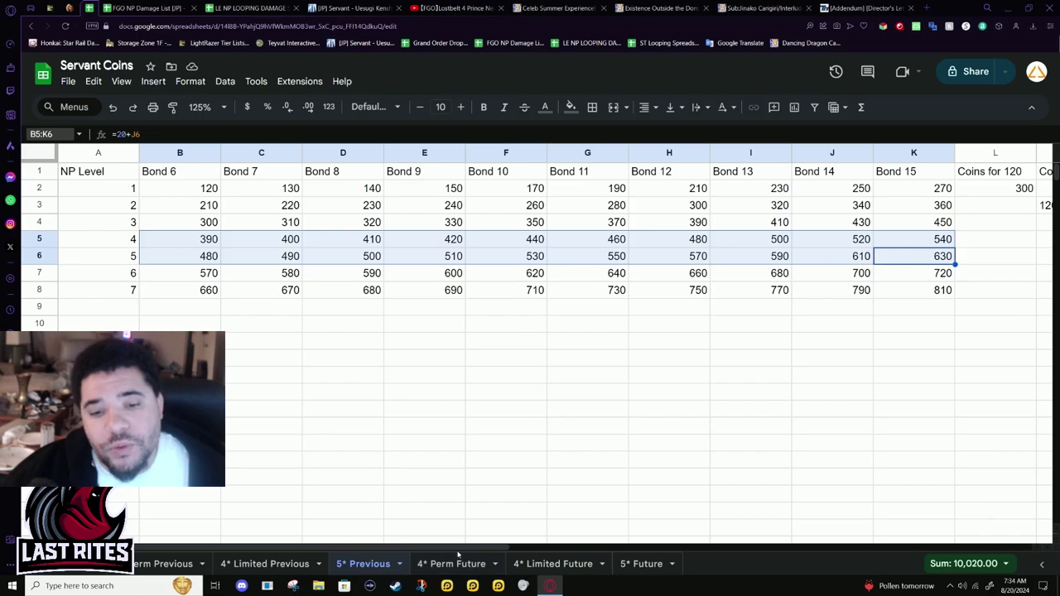
{"action": "scroll", "coordinate": [734, 342], "scroll_direction": "right", "scroll_amount": 5}
{"action": "left_click", "coordinate": [409, 256]}
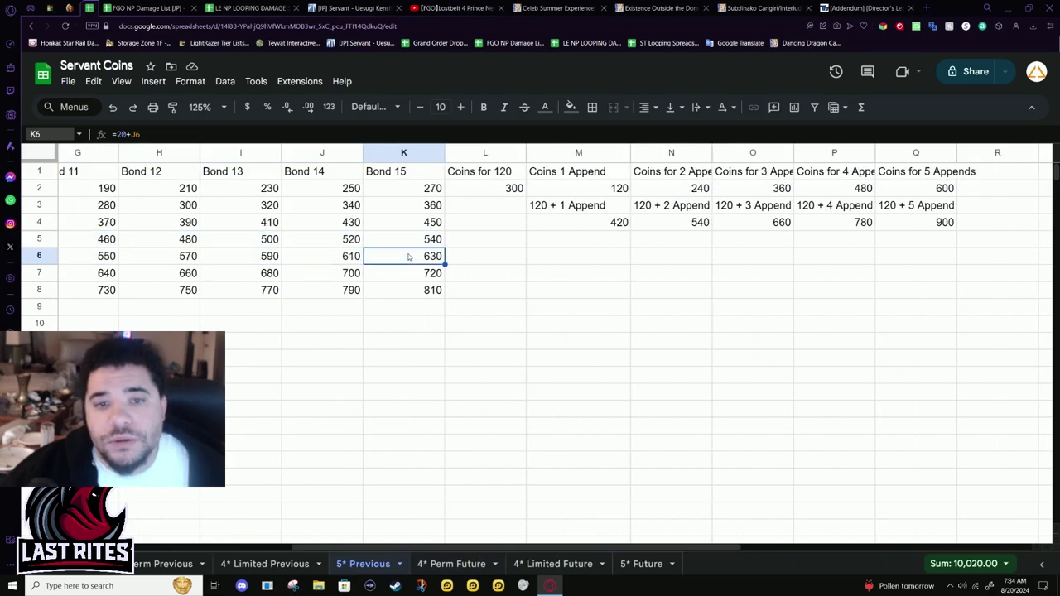
{"action": "left_click", "coordinate": [767, 203]}
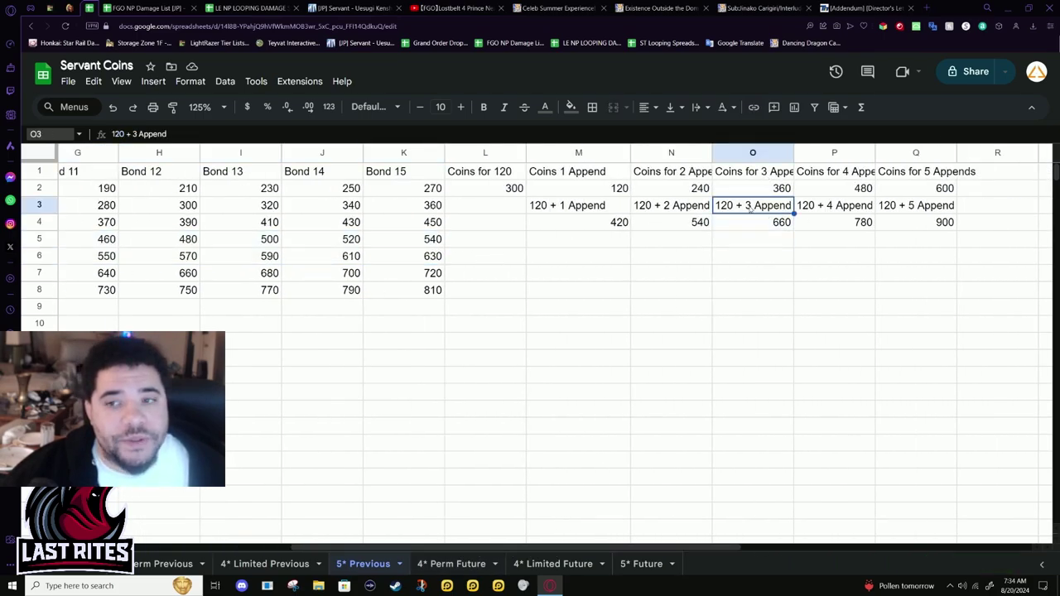
{"action": "left_click", "coordinate": [393, 257]}
{"action": "left_click_drag", "start_coordinate": [520, 547], "coordinate": [337, 553]}
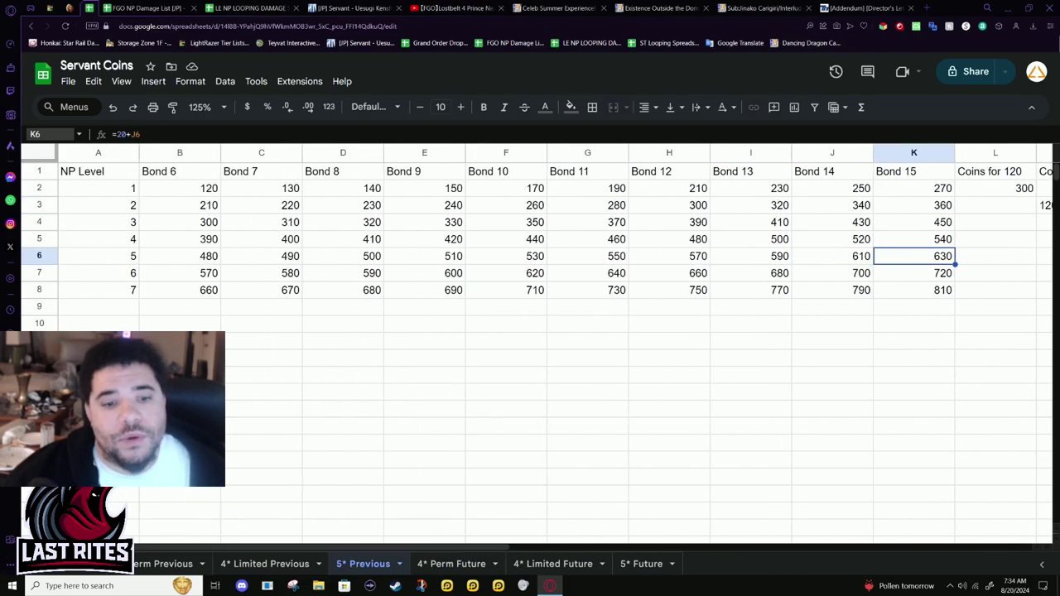
- Examine the Bond 6 coin values and highlight the Bond 6 to Bond 9 block B2:E9
{"action": "left_click", "coordinate": [180, 256]}
{"action": "left_click", "coordinate": [191, 306]}
{"action": "left_click", "coordinate": [189, 244]}
{"action": "left_click_drag", "start_coordinate": [189, 189], "coordinate": [452, 309]}
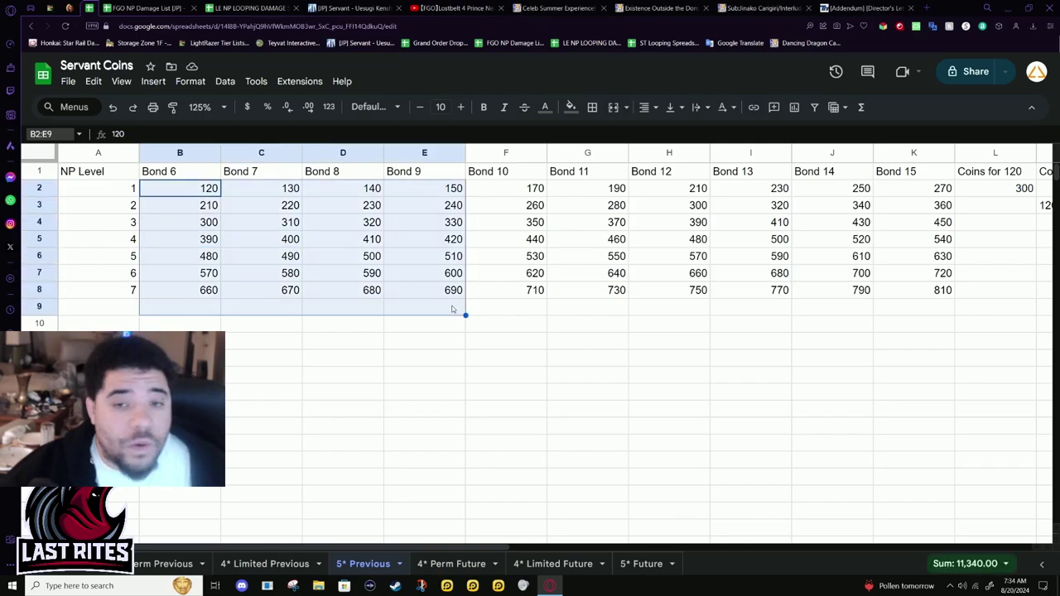
- Clear the highlighted block and check the NP level 5 Bond 15 coin total in K6
{"action": "left_click", "coordinate": [656, 309]}
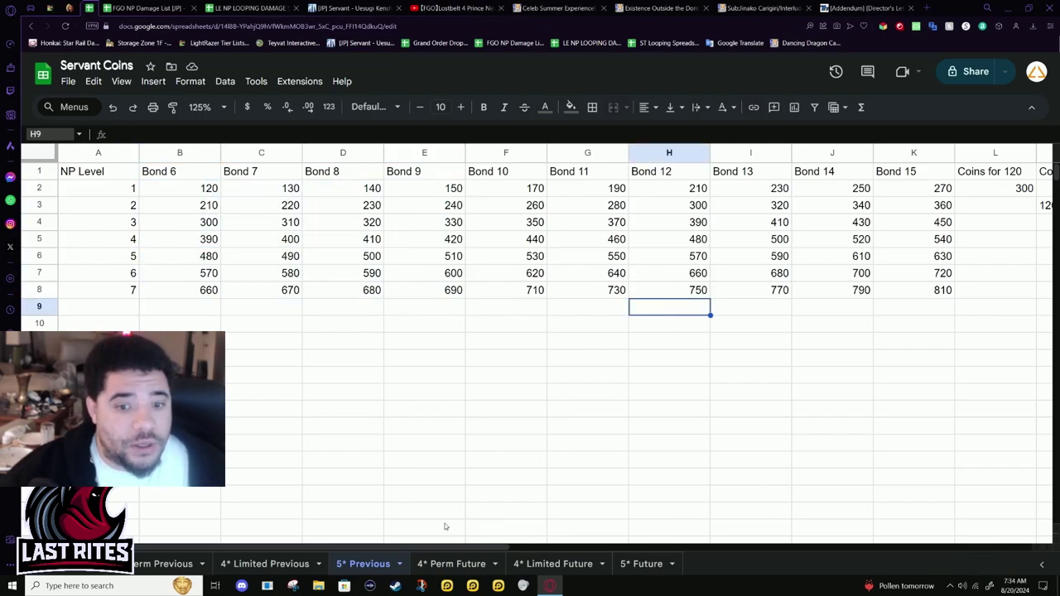
{"action": "left_click_drag", "start_coordinate": [467, 547], "coordinate": [435, 347]}
{"action": "left_click", "coordinate": [945, 256]}
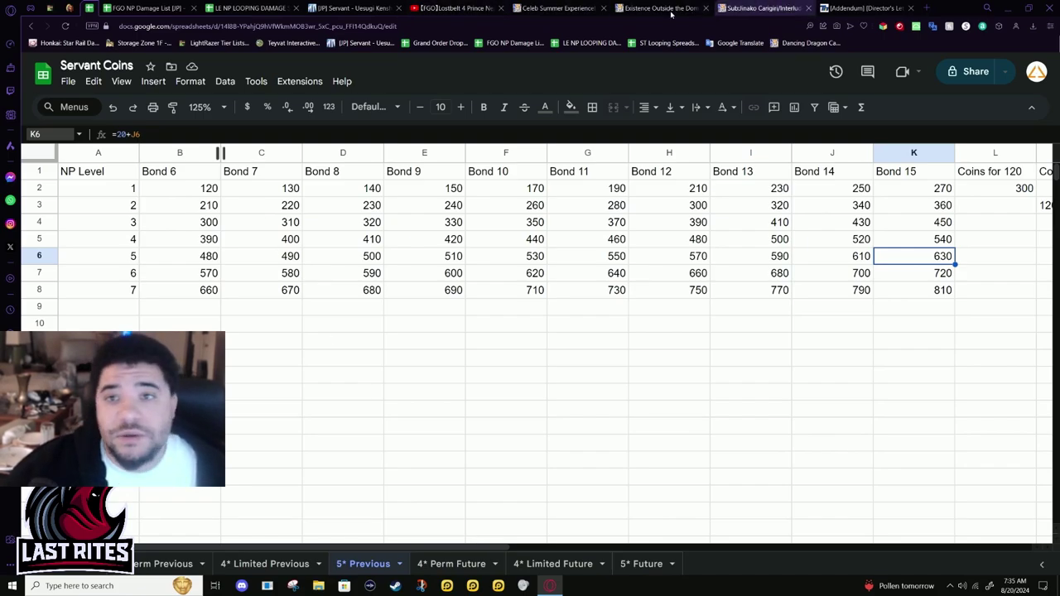
- Go from the Ganesh Impact wiki page to the Jinako Carigiri page and find its Append Skills section
{"action": "left_click", "coordinate": [772, 8]}
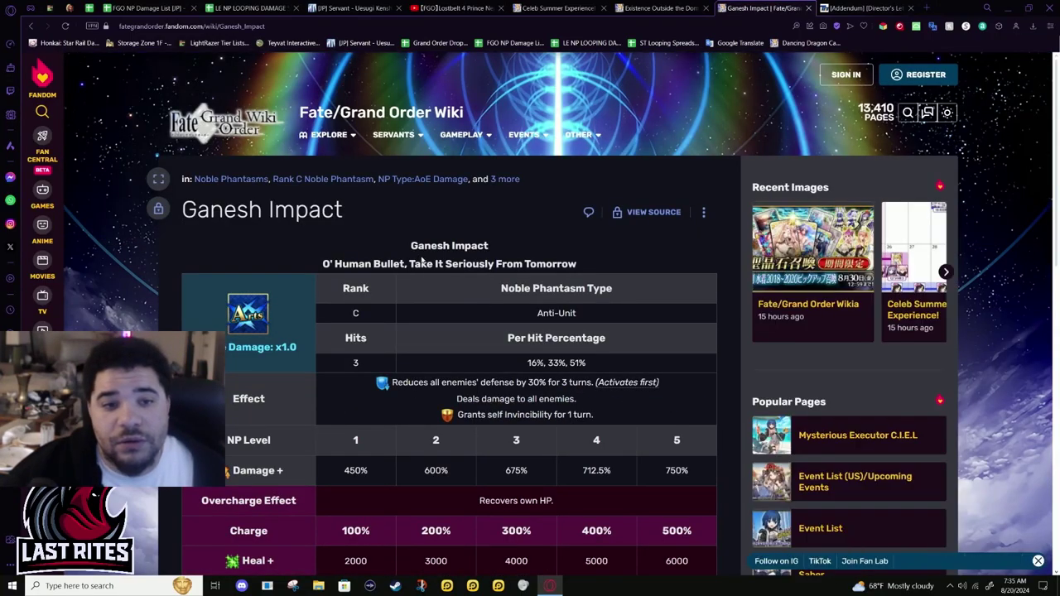
{"action": "scroll", "coordinate": [454, 377], "scroll_direction": "down", "scroll_amount": 3}
{"action": "left_click", "coordinate": [449, 369]}
{"action": "scroll", "coordinate": [570, 281], "scroll_direction": "down", "scroll_amount": 10}
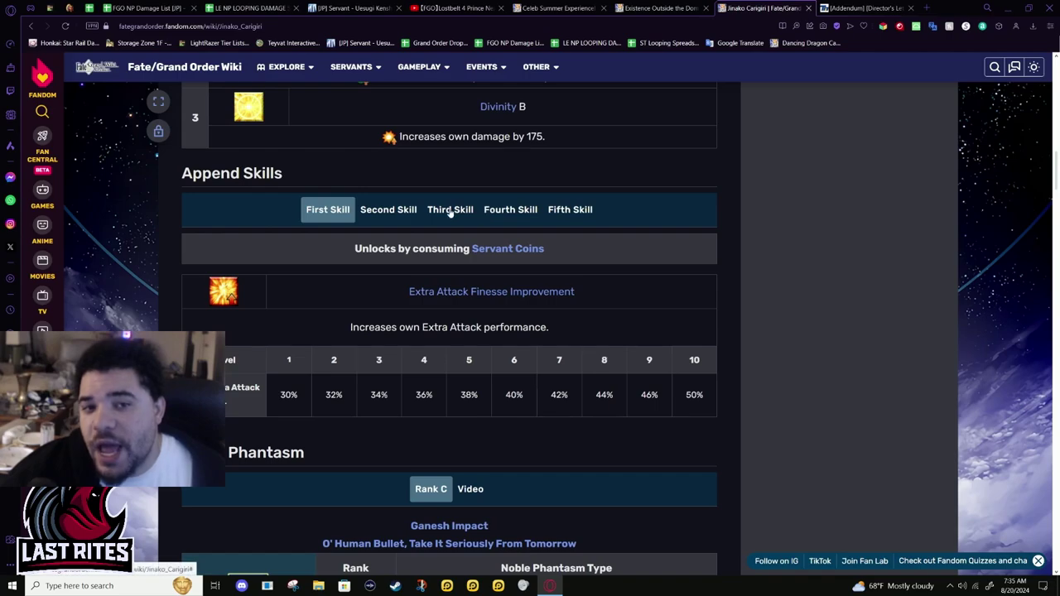
- Examine the third append skill, Anti-Lancer Attack Damage Aptitude, and highlight part of its effect description
{"action": "left_click", "coordinate": [450, 210]}
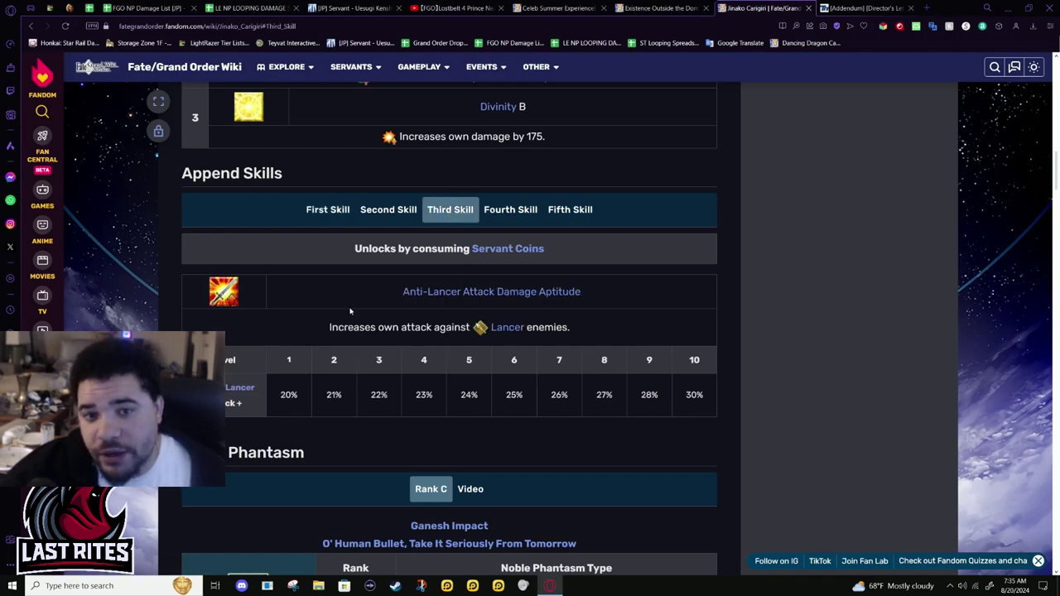
{"action": "left_click_drag", "start_coordinate": [330, 327], "coordinate": [365, 345]}
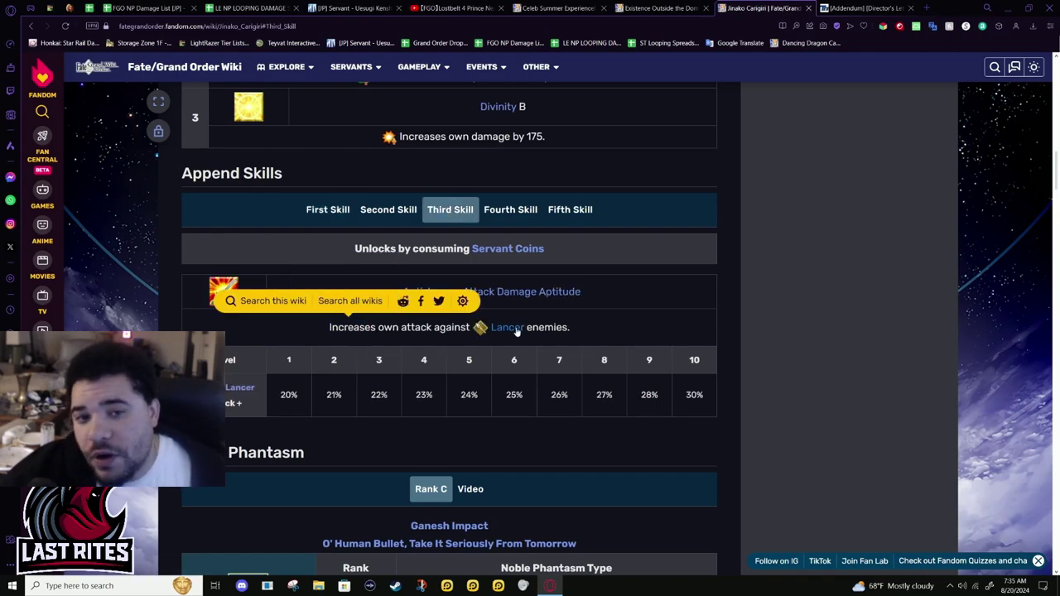
{"action": "scroll", "coordinate": [496, 312], "scroll_direction": "up", "scroll_amount": 9}
{"action": "scroll", "coordinate": [496, 312], "scroll_direction": "down", "scroll_amount": 5}
{"action": "scroll", "coordinate": [452, 408], "scroll_direction": "down", "scroll_amount": 4}
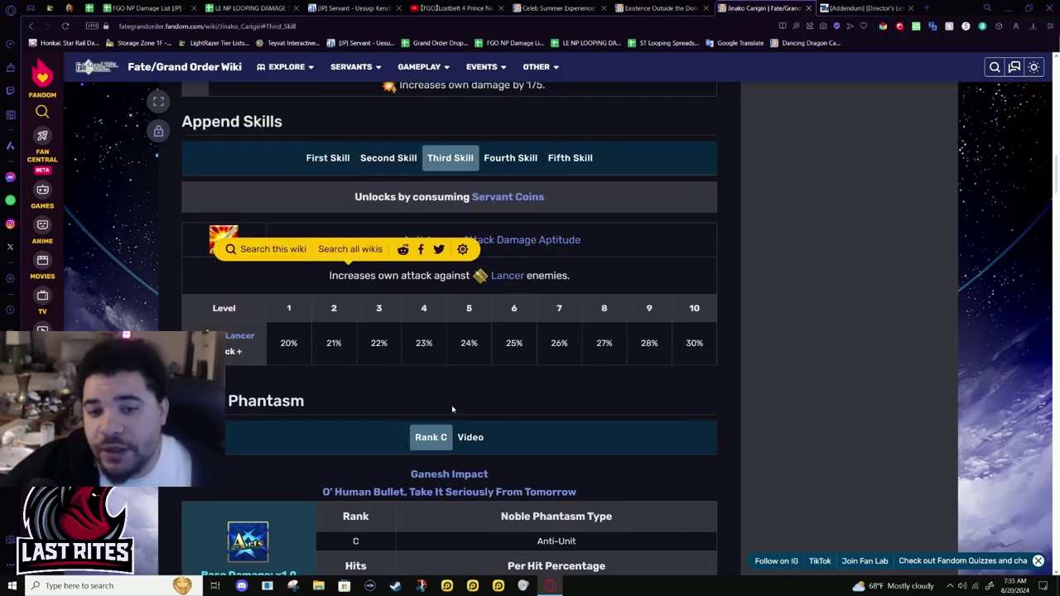
{"action": "left_click", "coordinate": [455, 366]}
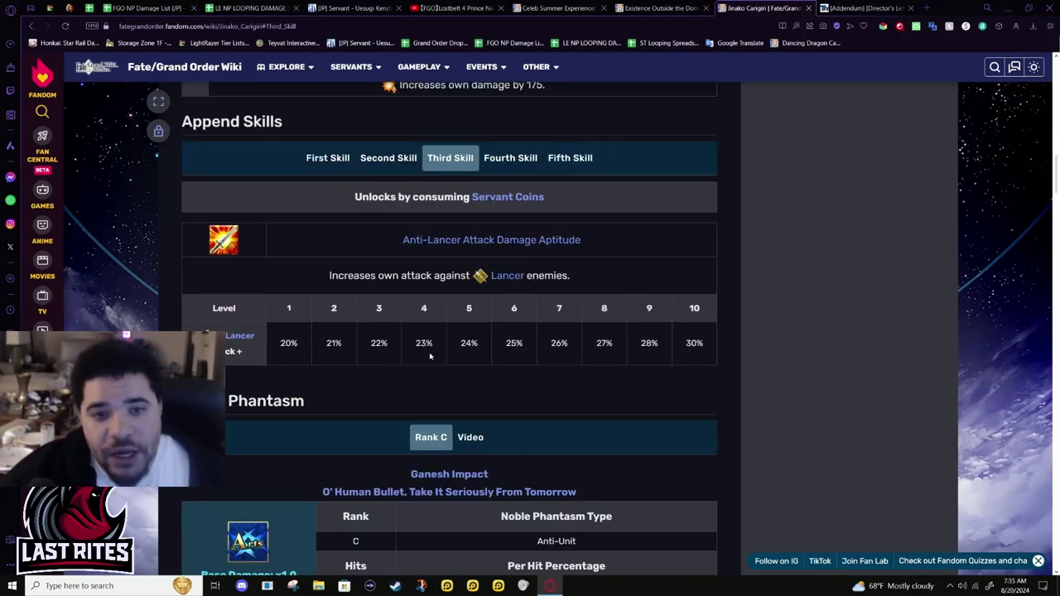
- Check the level 10 values of the fifth append skill, Skill Reloading, and the second, Mana Loading
{"action": "left_click", "coordinate": [570, 157]}
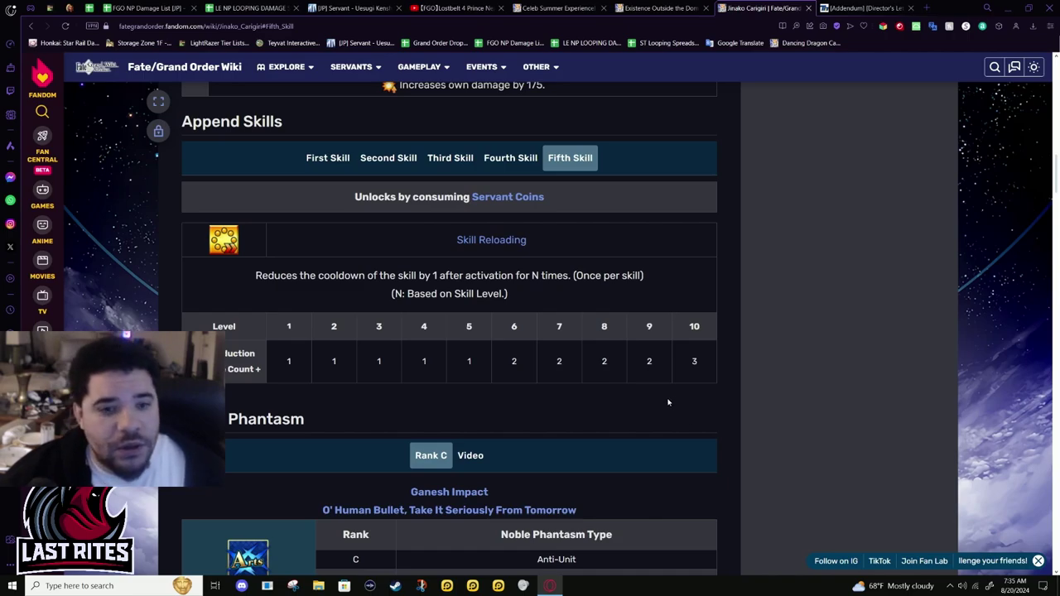
{"action": "double_click", "coordinate": [694, 361]}
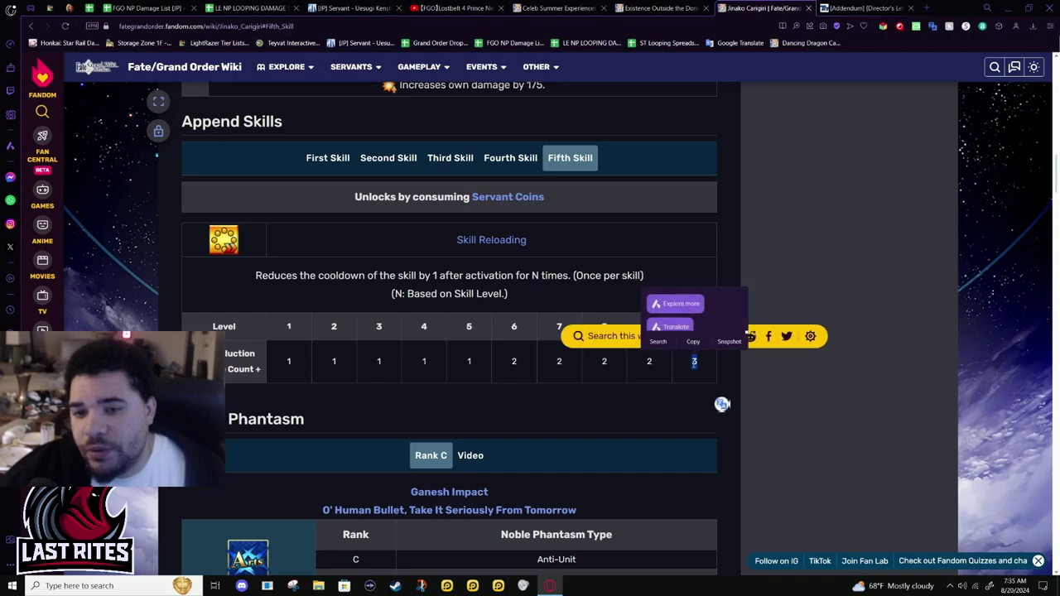
{"action": "left_click", "coordinate": [367, 161]}
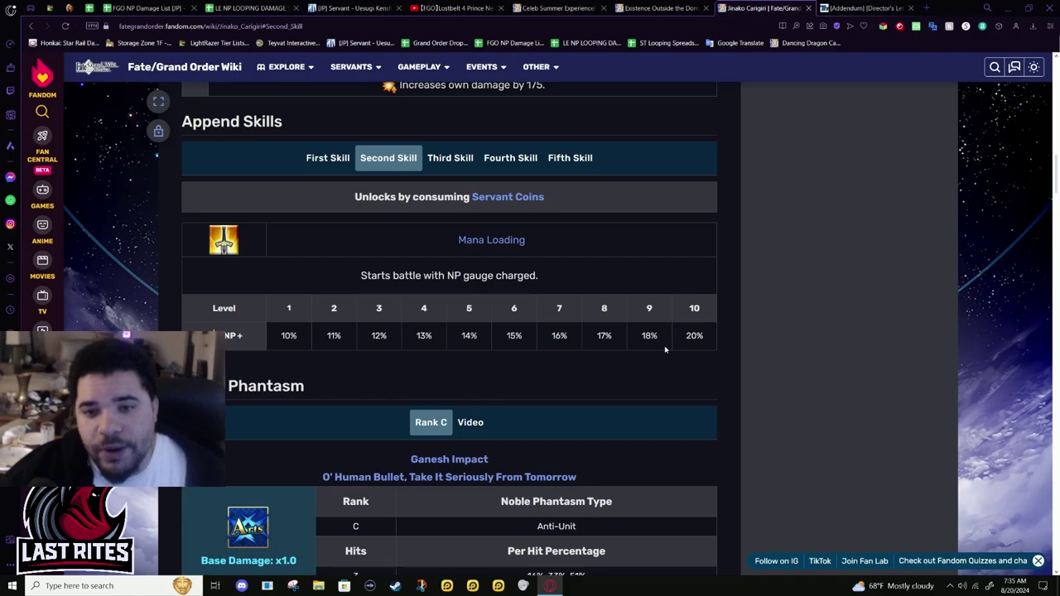
{"action": "double_click", "coordinate": [695, 340]}
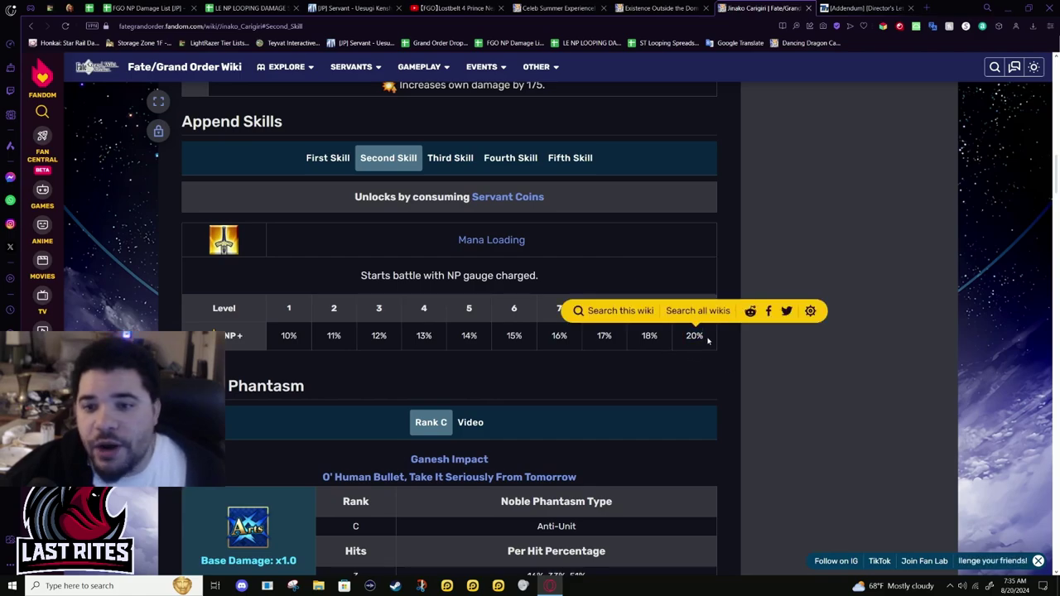
{"action": "left_click", "coordinate": [519, 331]}
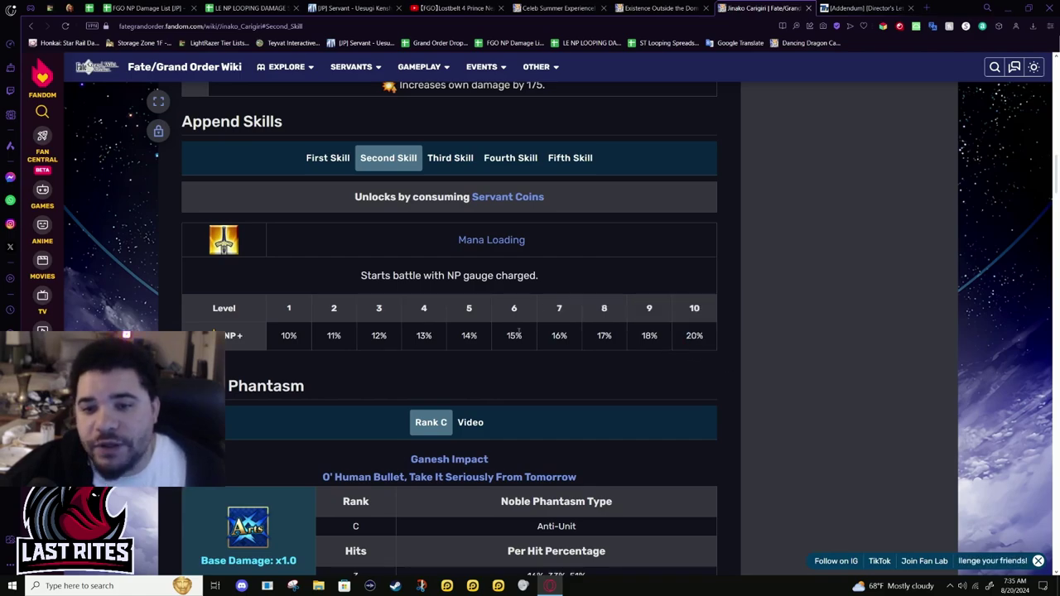
{"action": "double_click", "coordinate": [694, 335]}
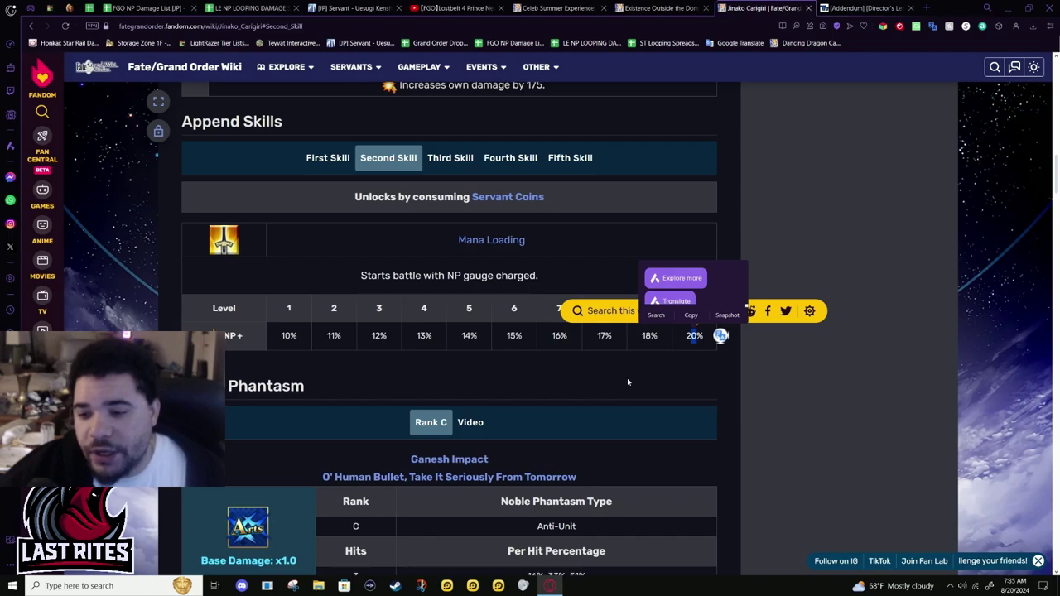
{"action": "left_click", "coordinate": [600, 387]}
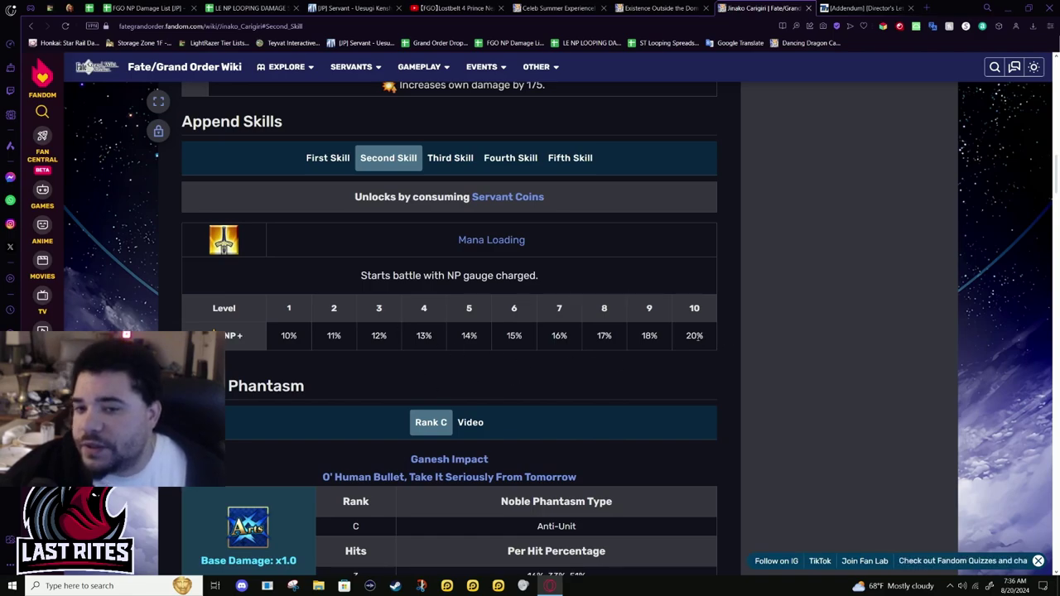
- Check the level 10 value of the first append skill, Extra Attack Finesse Improvement
{"action": "left_click", "coordinate": [331, 159]}
{"action": "left_click_drag", "start_coordinate": [410, 311], "coordinate": [687, 344]}
{"action": "left_click", "coordinate": [707, 365]}
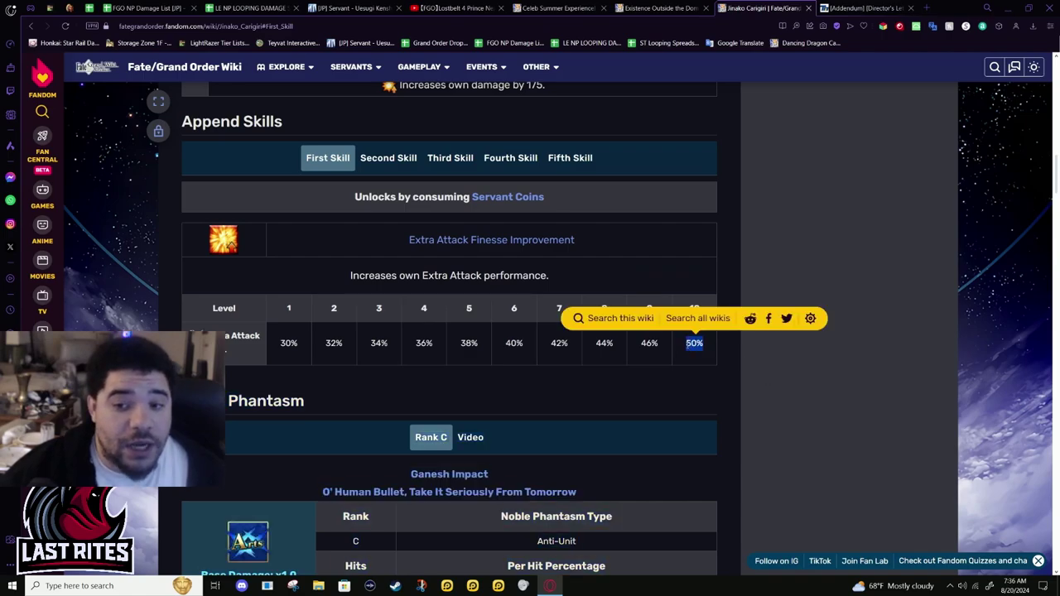
{"action": "left_click", "coordinate": [690, 361]}
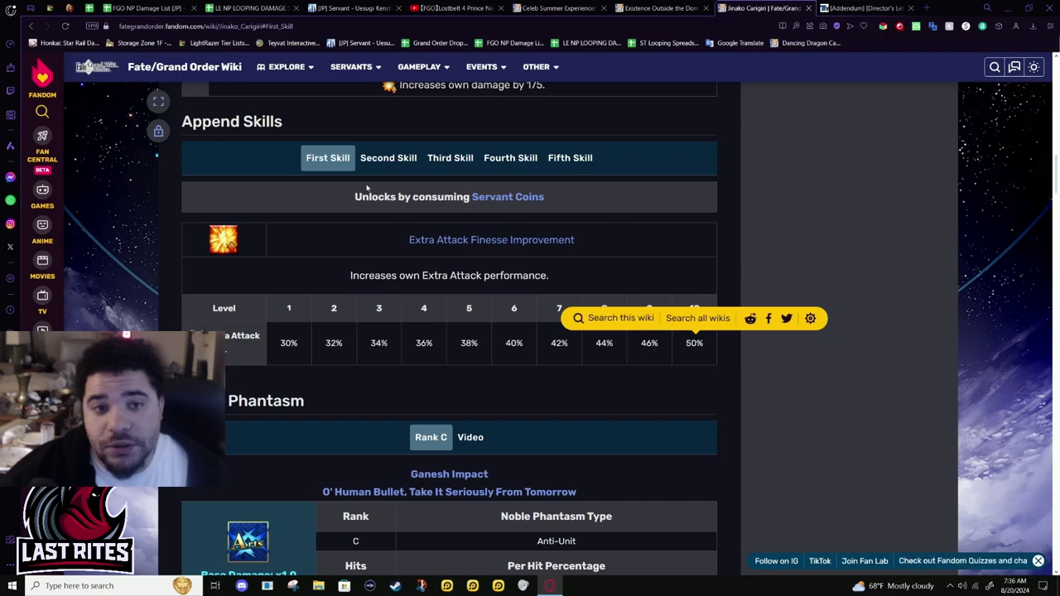
- Compare the second append skill, Mana Loading, with the fifth, Skill Reloading, alternating between the two
{"action": "left_click", "coordinate": [386, 158]}
{"action": "left_click", "coordinate": [557, 160]}
{"action": "left_click", "coordinate": [388, 159]}
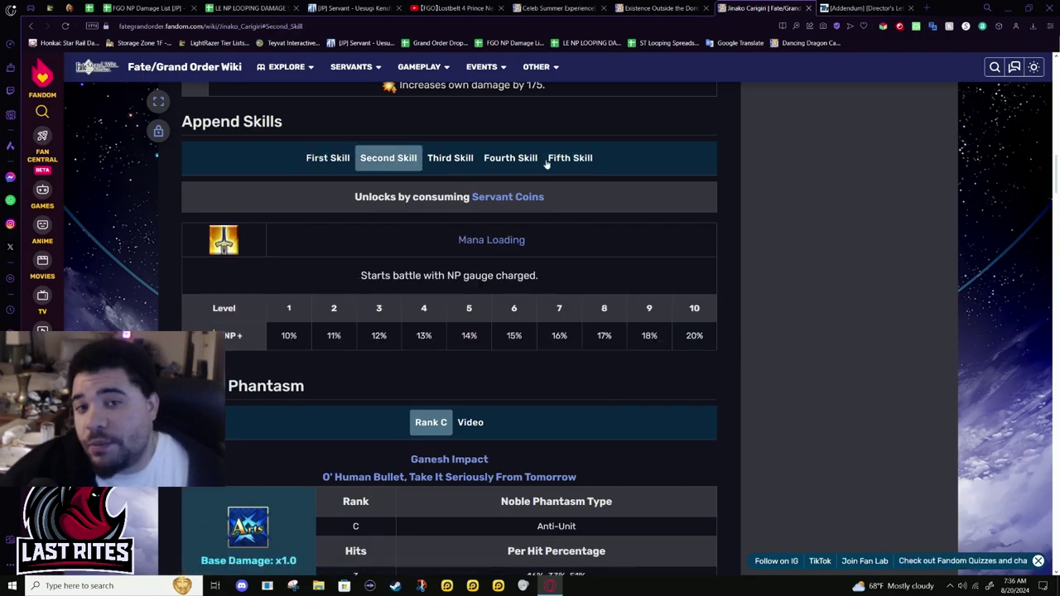
{"action": "left_click", "coordinate": [548, 163]}
{"action": "left_click", "coordinate": [389, 161]}
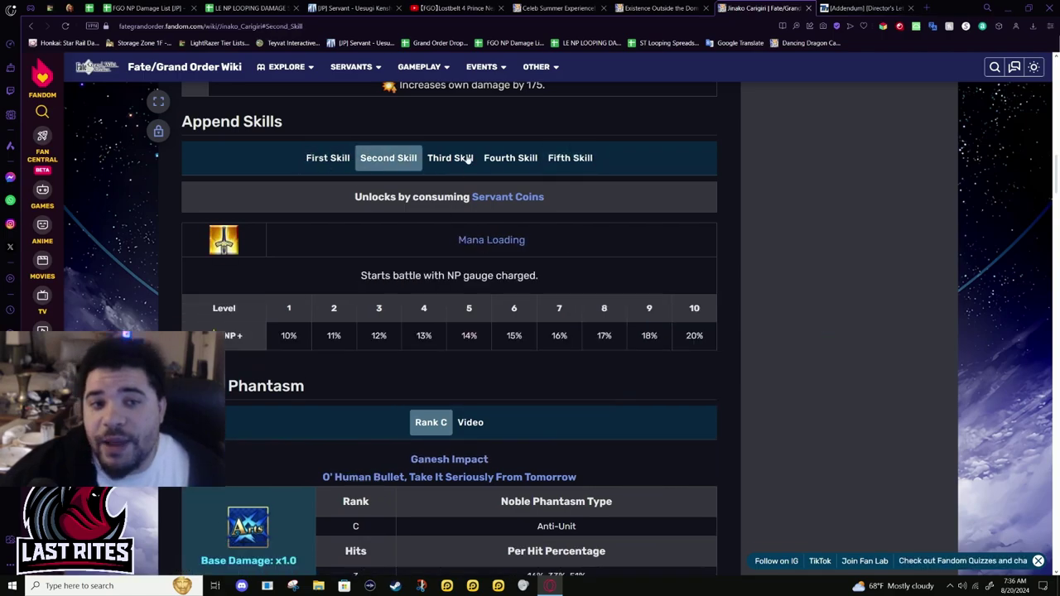
{"action": "left_click", "coordinate": [584, 159]}
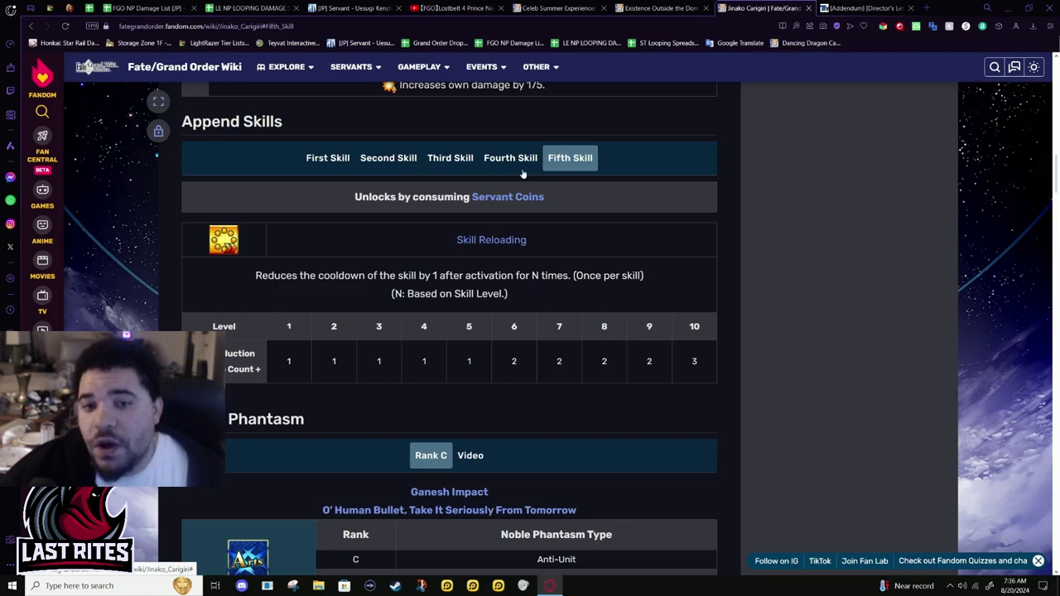
{"action": "left_click", "coordinate": [408, 164]}
{"action": "left_click", "coordinate": [577, 163]}
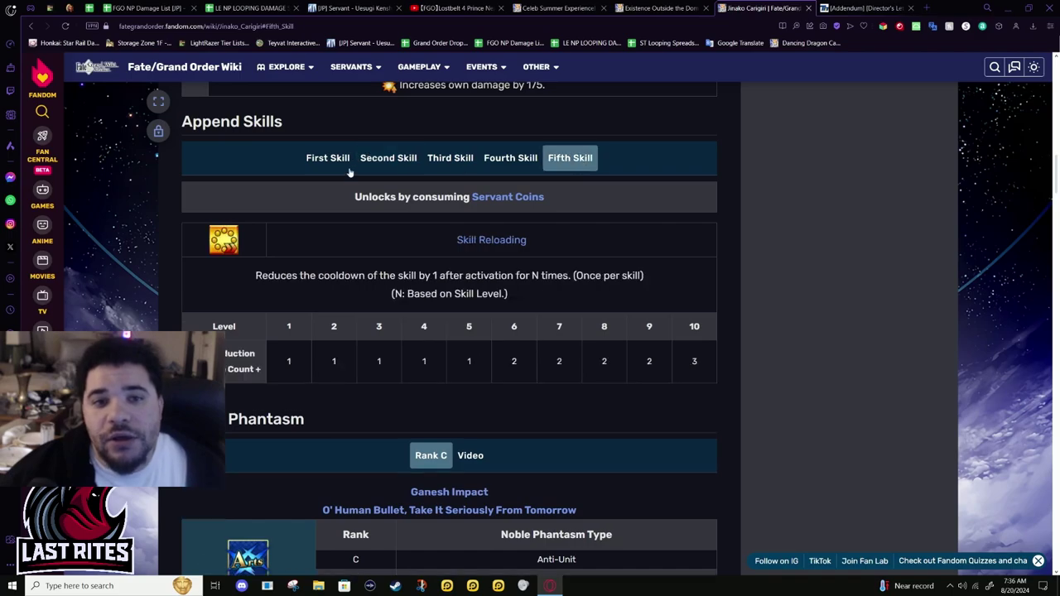
{"action": "left_click", "coordinate": [384, 160]}
{"action": "left_click", "coordinate": [579, 162]}
{"action": "left_click", "coordinate": [387, 168]}
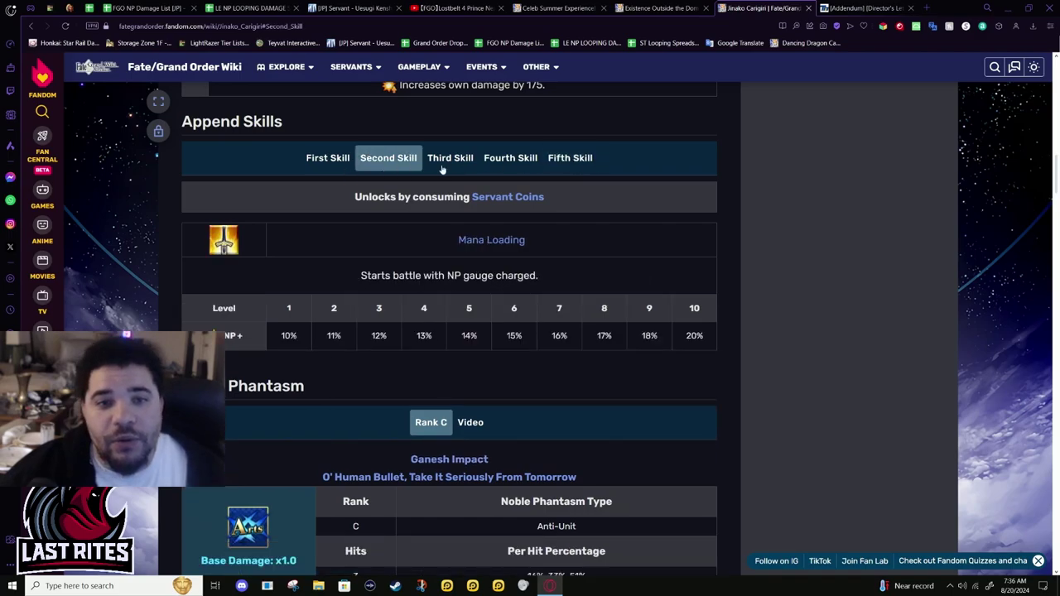
- Compare the first, third and fourth append skills for Extra Attack, Anti-Lancer and critical damage bonuses
{"action": "left_click", "coordinate": [512, 166]}
{"action": "left_click", "coordinate": [447, 161]}
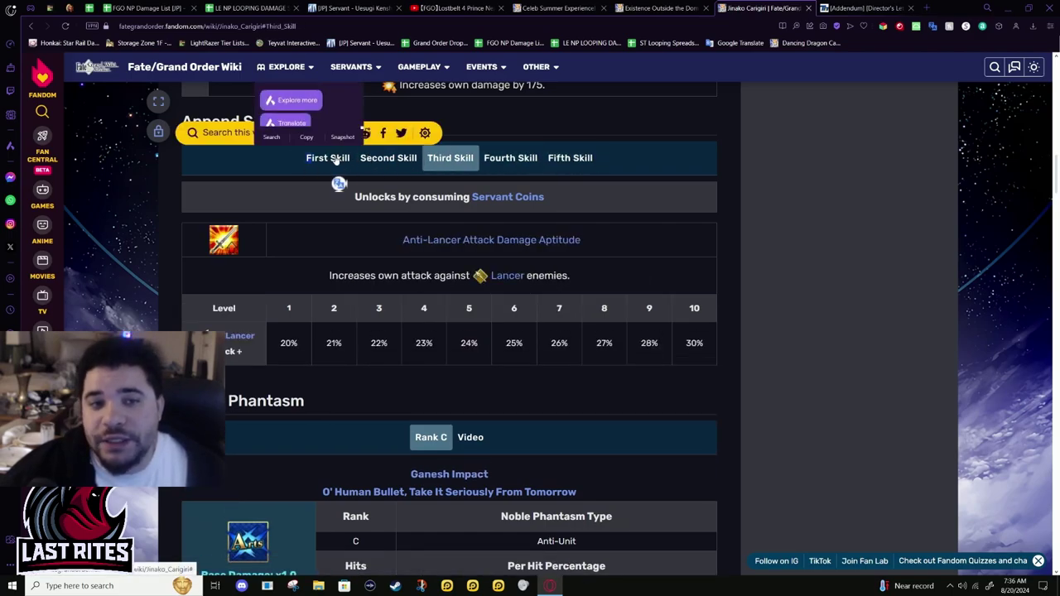
{"action": "left_click", "coordinate": [311, 159]}
{"action": "left_click", "coordinate": [493, 160]}
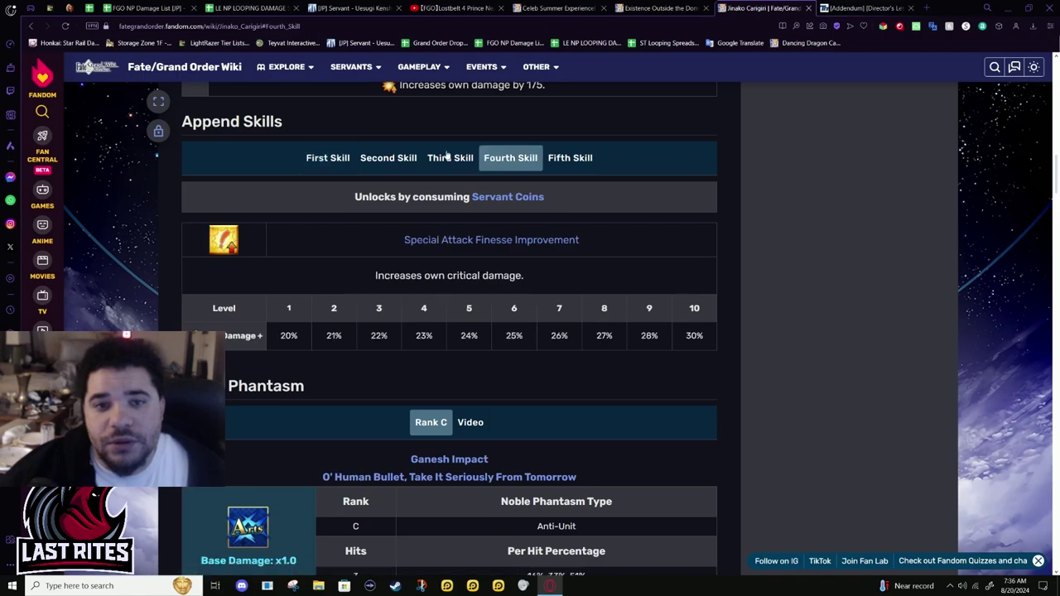
{"action": "left_click", "coordinate": [438, 159]}
{"action": "left_click", "coordinate": [337, 162]}
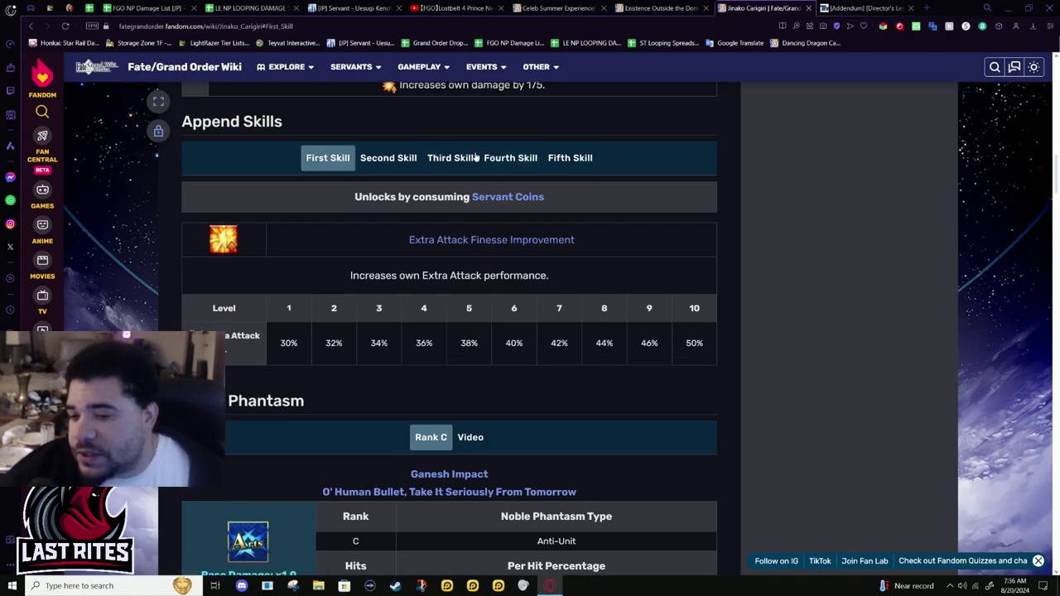
{"action": "left_click", "coordinate": [454, 158]}
{"action": "left_click", "coordinate": [507, 158]}
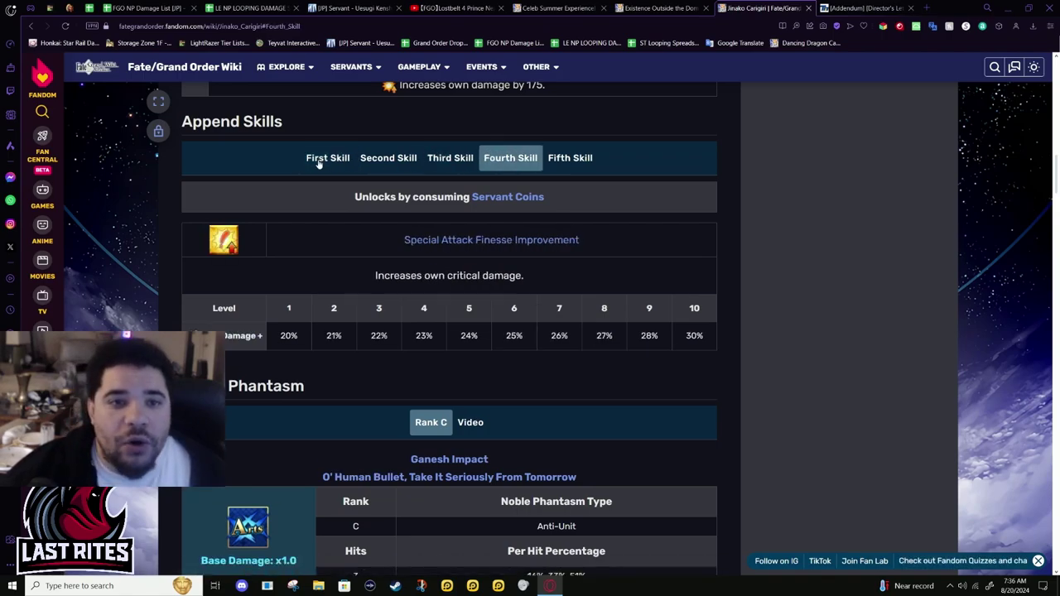
{"action": "left_click", "coordinate": [323, 162]}
{"action": "left_click", "coordinate": [440, 163]}
{"action": "left_click", "coordinate": [522, 160]}
{"action": "left_click", "coordinate": [458, 157]}
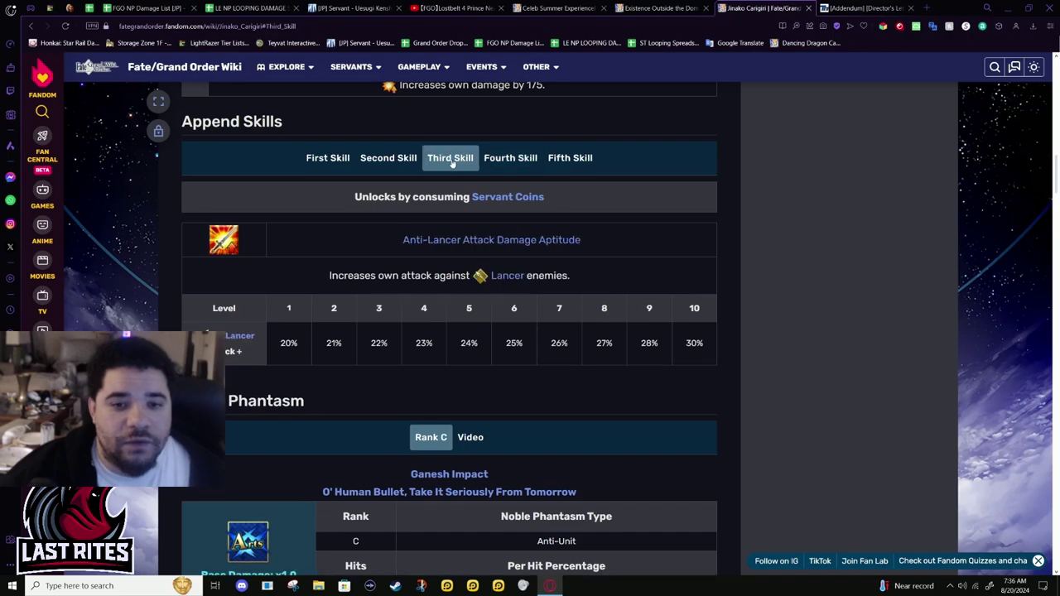
{"action": "left_click", "coordinate": [323, 164]}
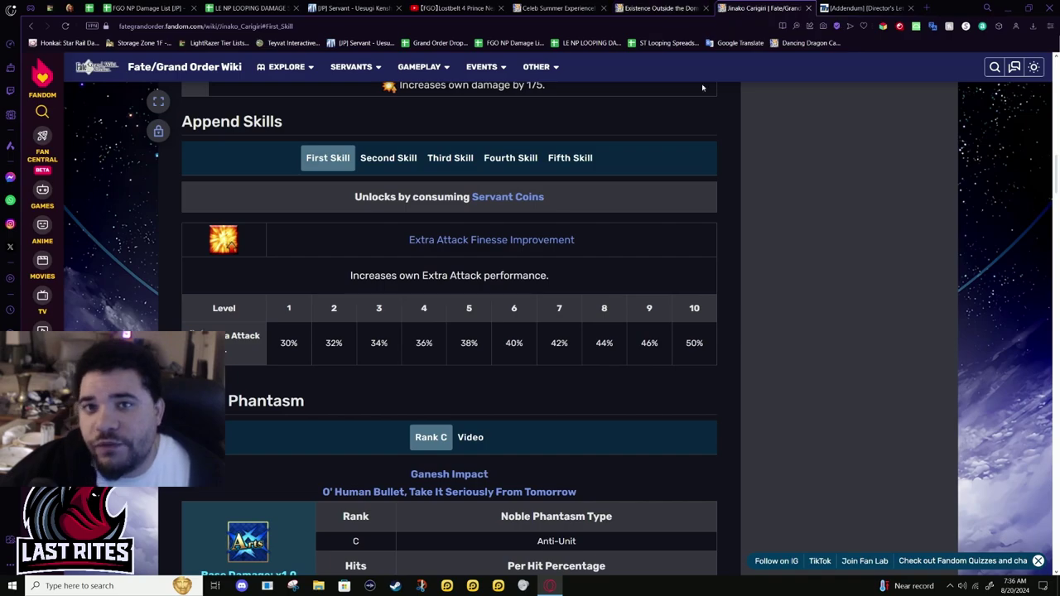
- Look over the LE NP Looping Damage spreadsheet and the FGO NP Damage List
{"action": "left_click", "coordinate": [248, 7]}
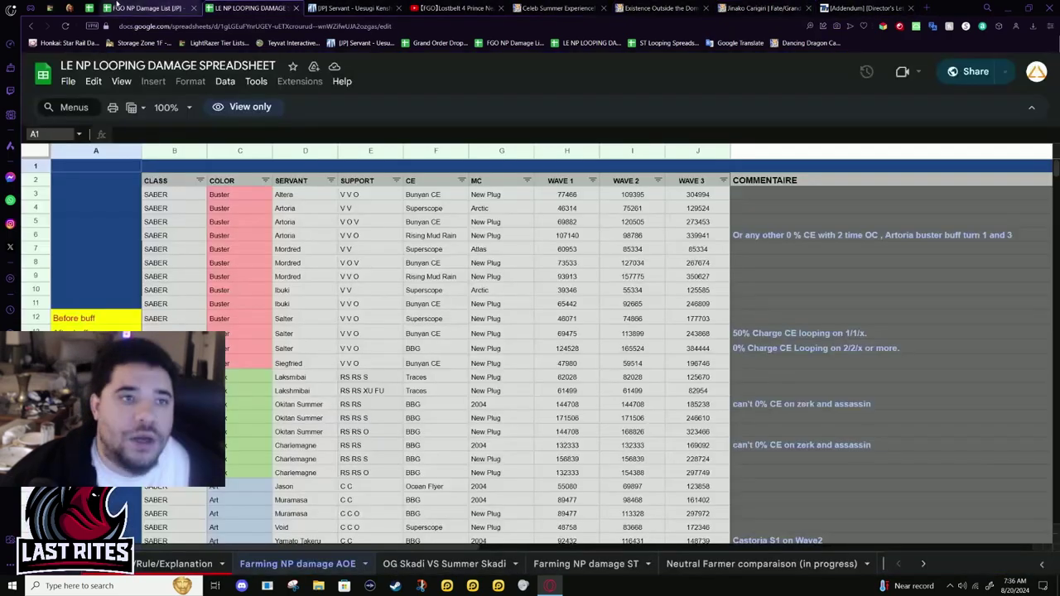
{"action": "left_click", "coordinate": [145, 8]}
{"action": "left_click", "coordinate": [236, 7]}
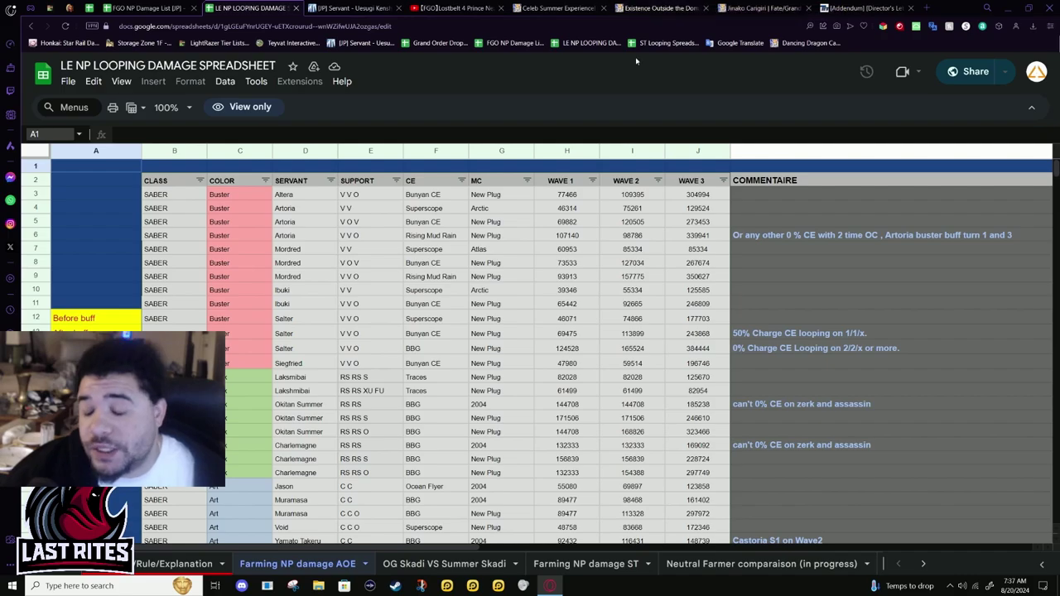
- Return to the Jinako Carigiri wiki page and reread the third and first append skill descriptions
{"action": "left_click", "coordinate": [800, 7]}
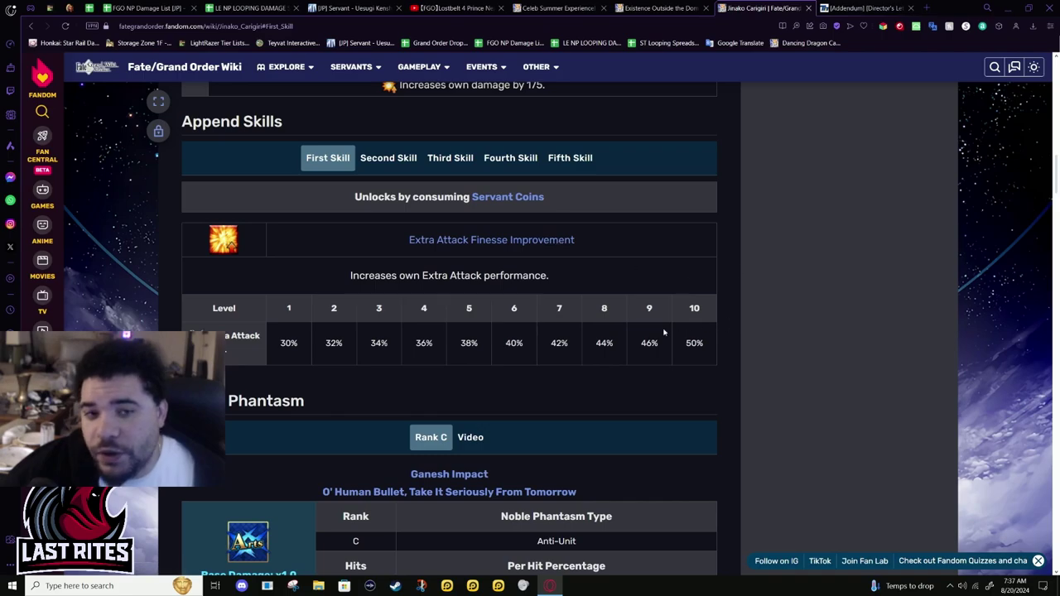
{"action": "left_click", "coordinate": [431, 158]}
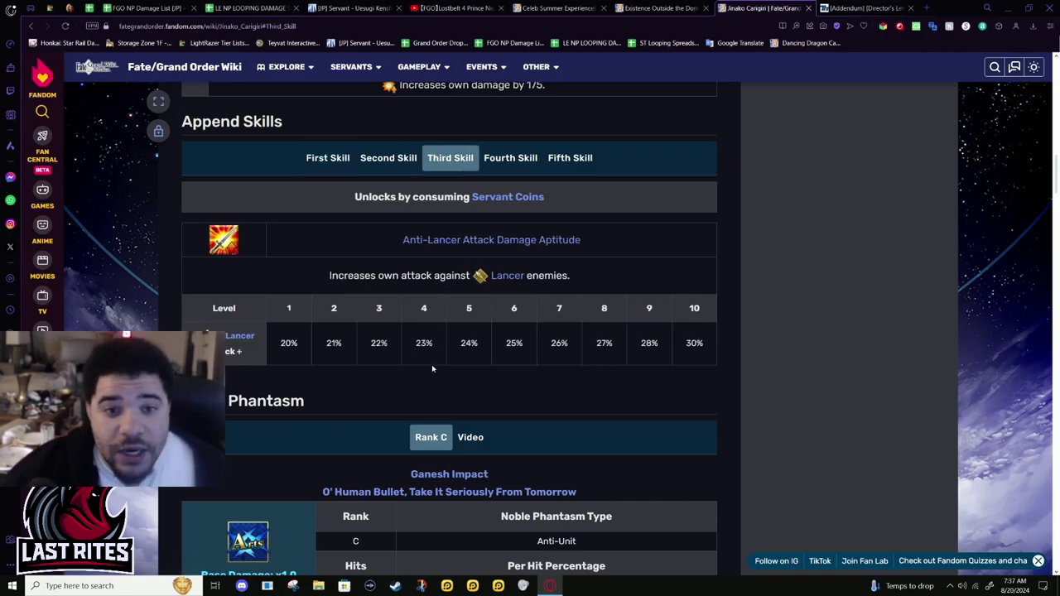
{"action": "left_click_drag", "start_coordinate": [384, 279], "coordinate": [390, 288]}
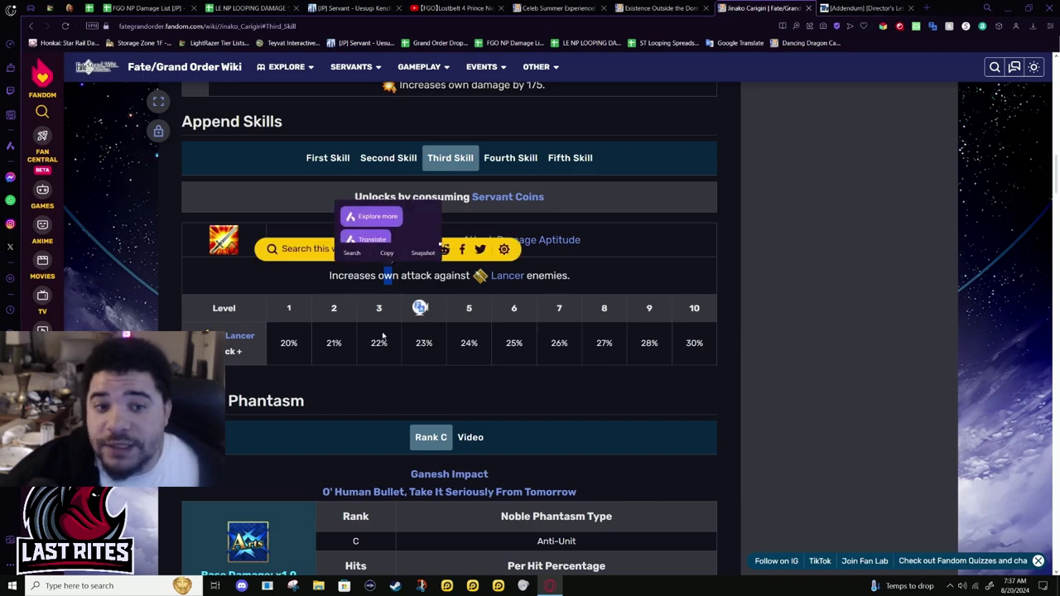
{"action": "left_click", "coordinate": [317, 158]}
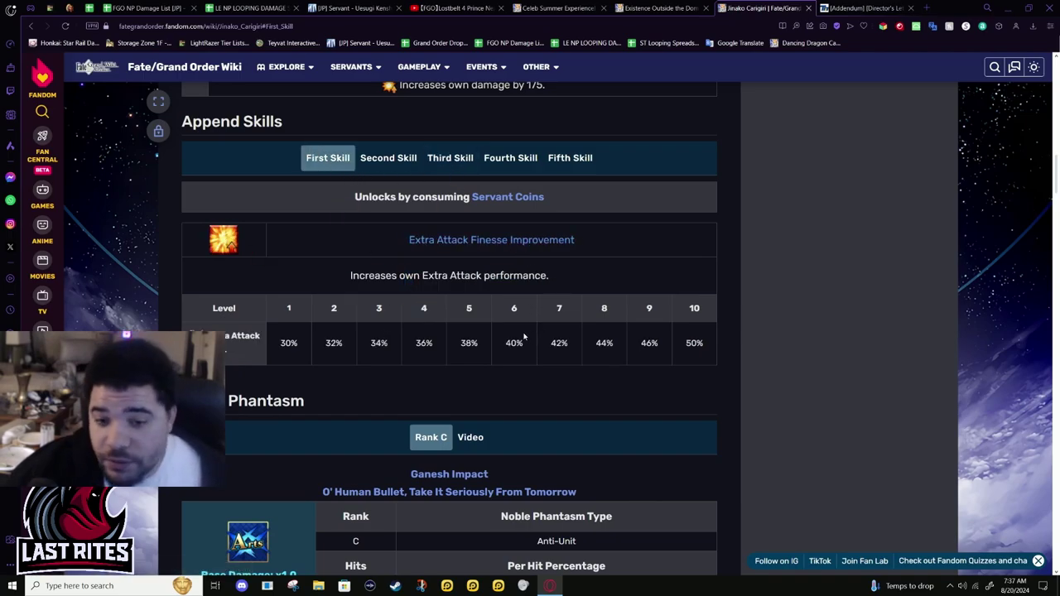
{"action": "left_click_drag", "start_coordinate": [342, 285], "coordinate": [395, 318]}
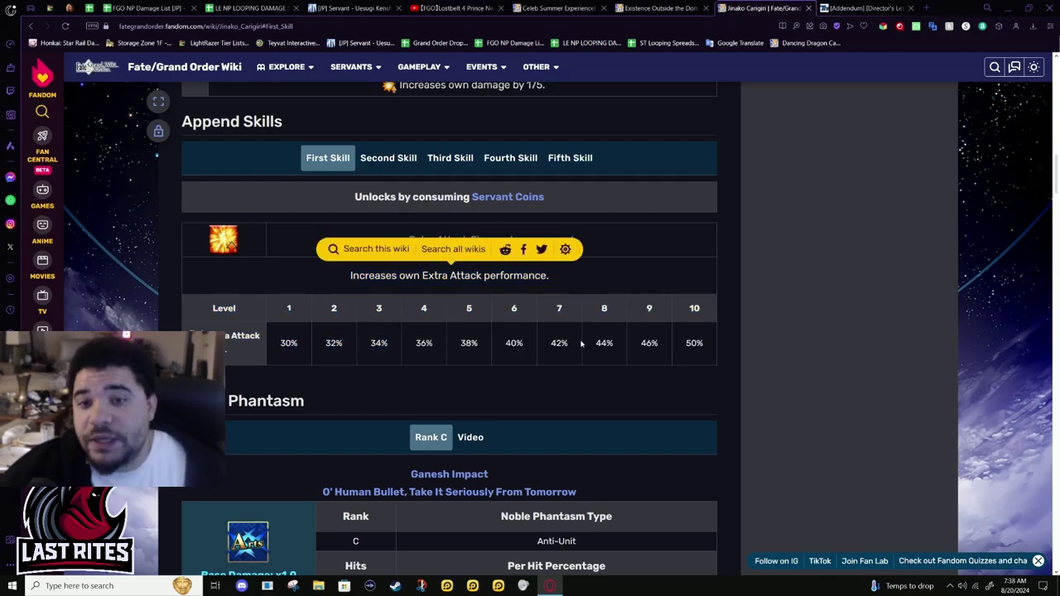
- Search the wiki for "hokusai" and open the Katsushika Hokusai page
{"action": "key", "text": "Home"}
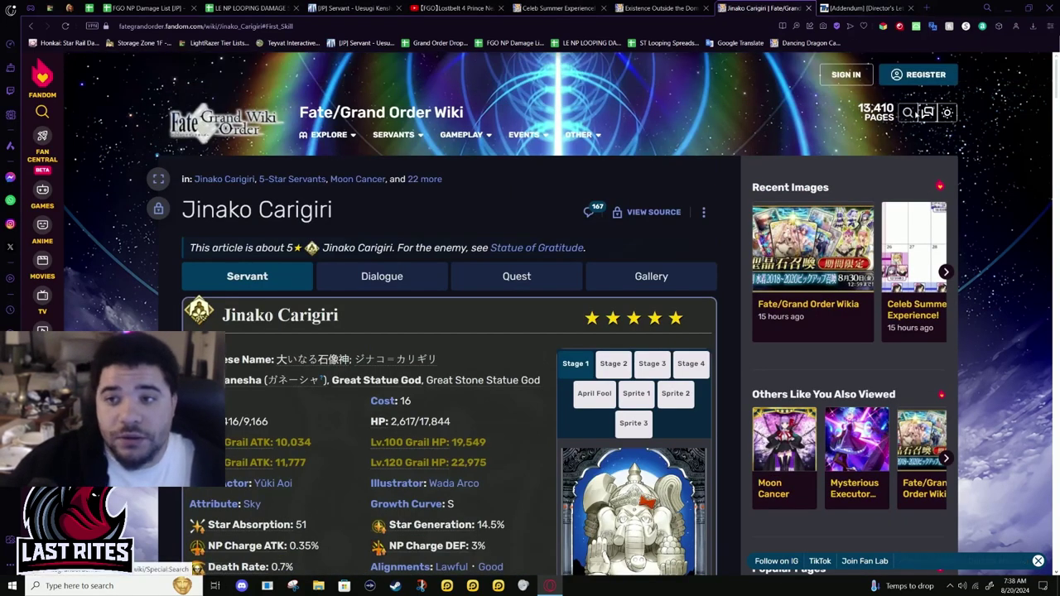
{"action": "left_click", "coordinate": [911, 113]}
{"action": "type", "text": "hokusai"}
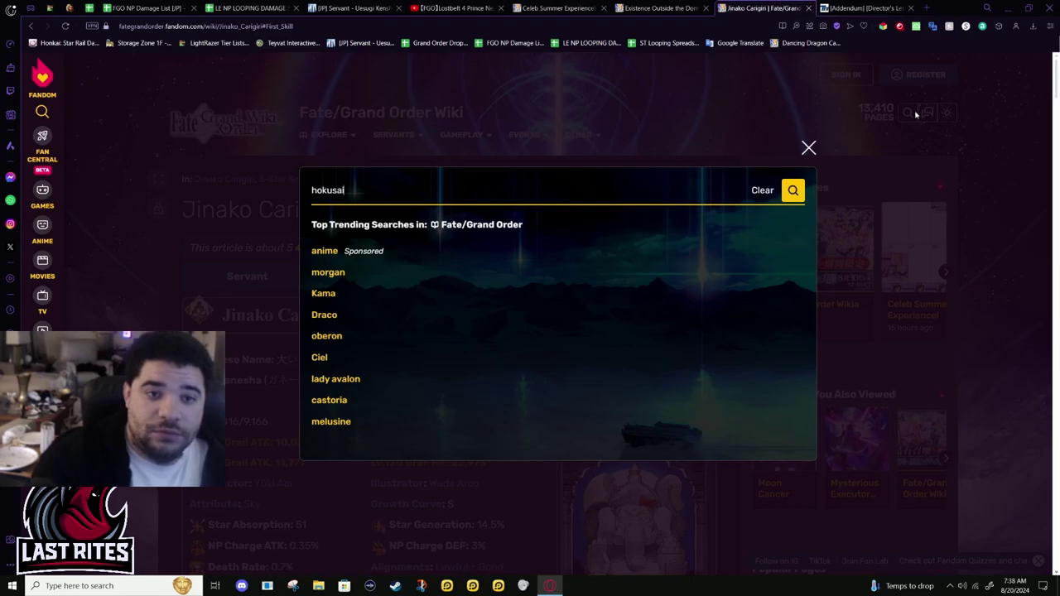
{"action": "left_click", "coordinate": [367, 227]}
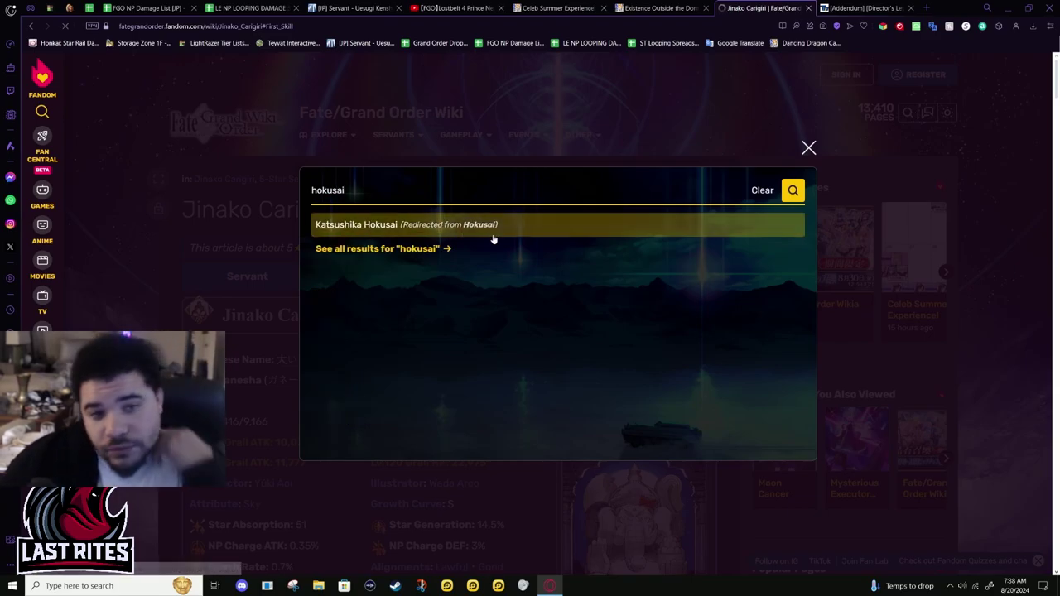
- Look through Katsushika Hokusai's second to fifth append skills in the Append Skills section
{"action": "scroll", "coordinate": [539, 298], "scroll_direction": "down", "scroll_amount": 15}
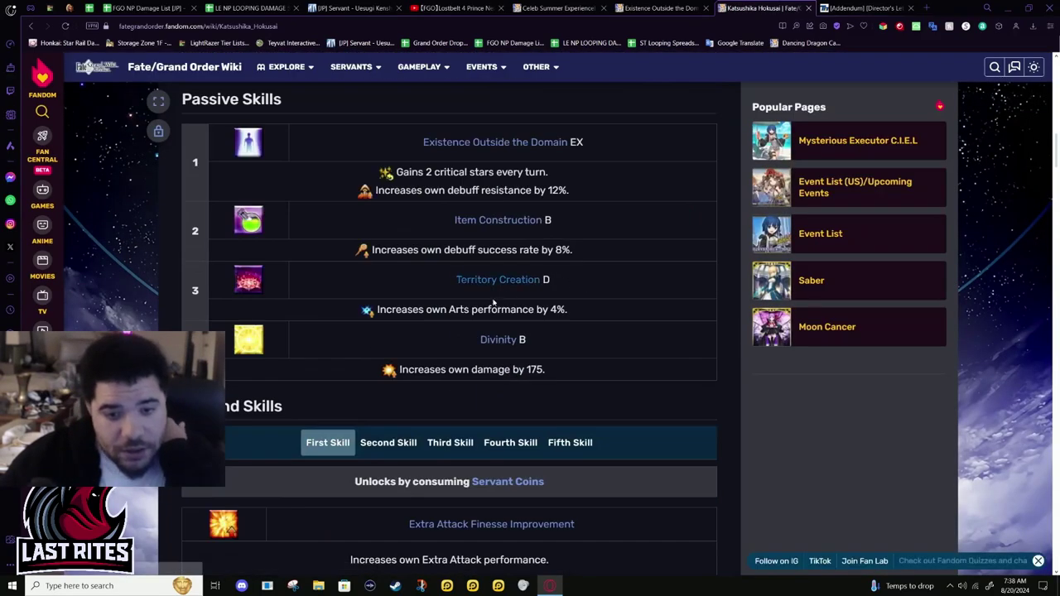
{"action": "scroll", "coordinate": [494, 303], "scroll_direction": "down", "scroll_amount": 3}
{"action": "left_click", "coordinate": [387, 184]}
{"action": "left_click", "coordinate": [451, 184]}
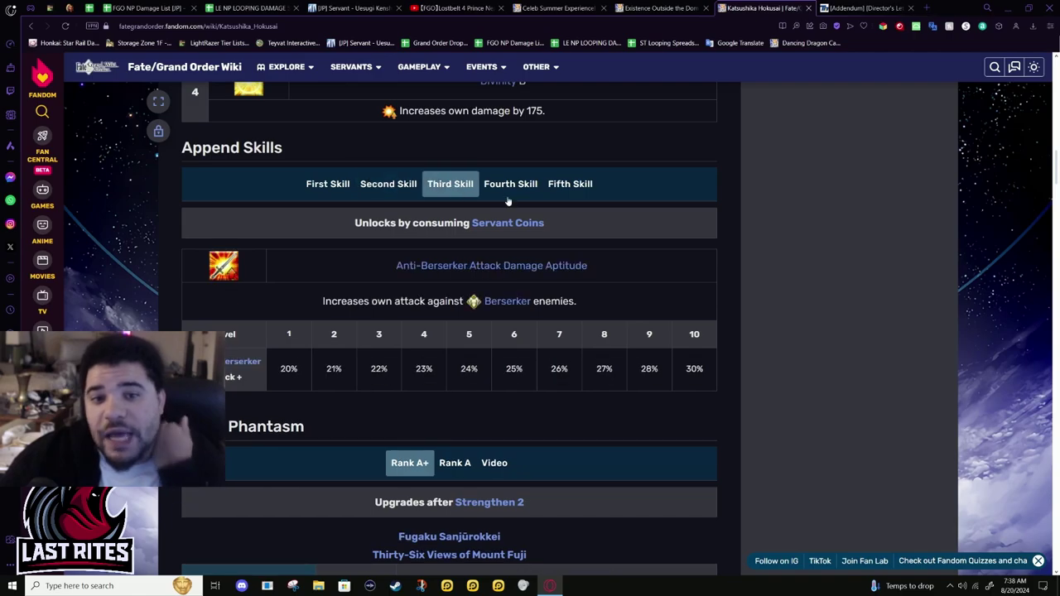
{"action": "left_click", "coordinate": [507, 189]}
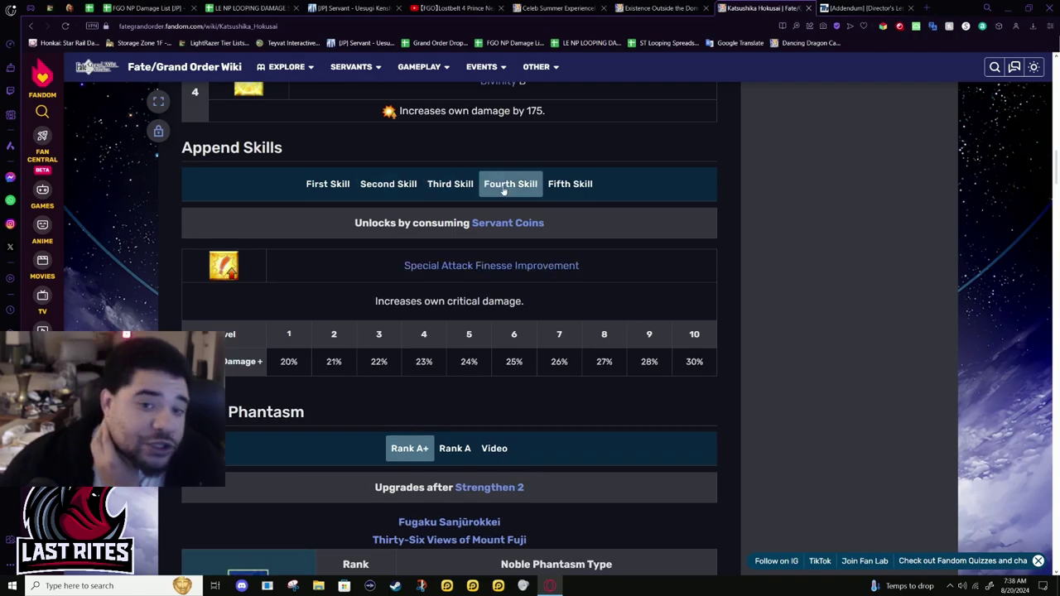
{"action": "left_click", "coordinate": [588, 190]}
{"action": "left_click", "coordinate": [511, 182]}
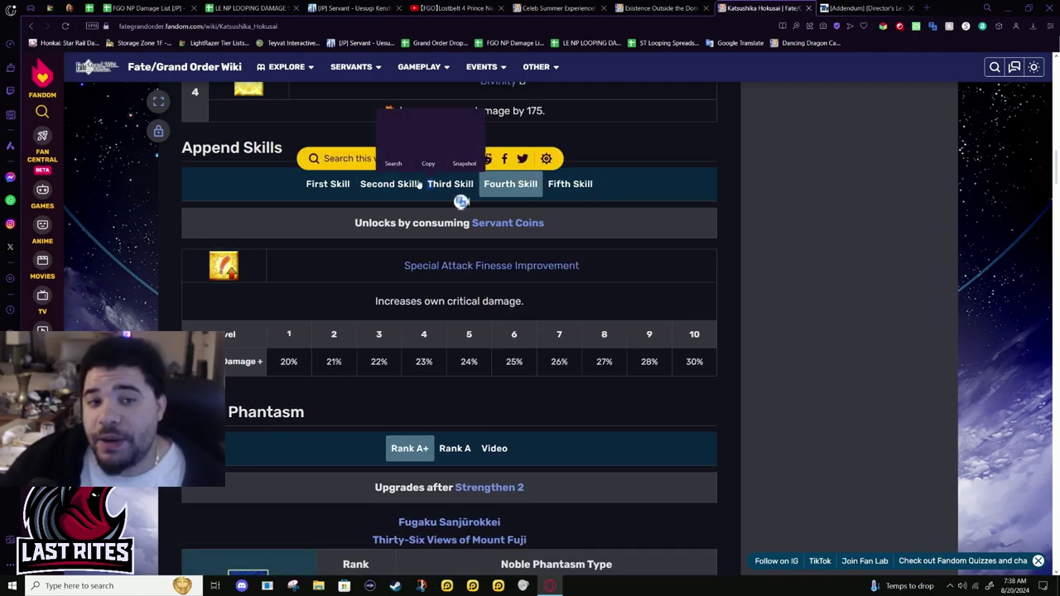
- Compare Hokusai's first append skill, Extra Attack Finesse Improvement, with her other four append skills
{"action": "left_click", "coordinate": [331, 184]}
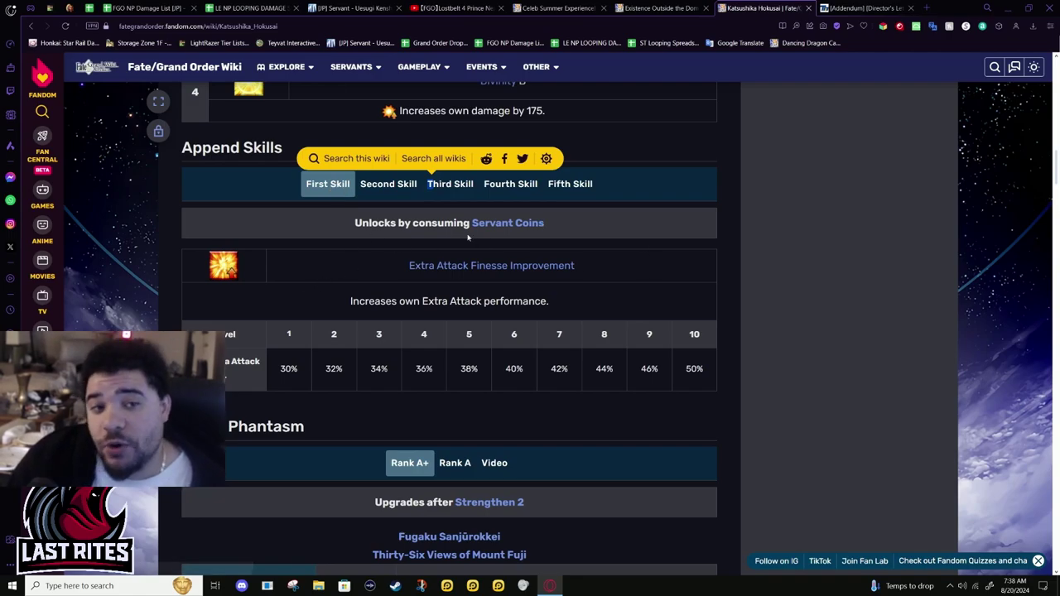
{"action": "left_click", "coordinate": [450, 184]}
{"action": "left_click", "coordinate": [386, 189]}
{"action": "left_click", "coordinate": [510, 184]}
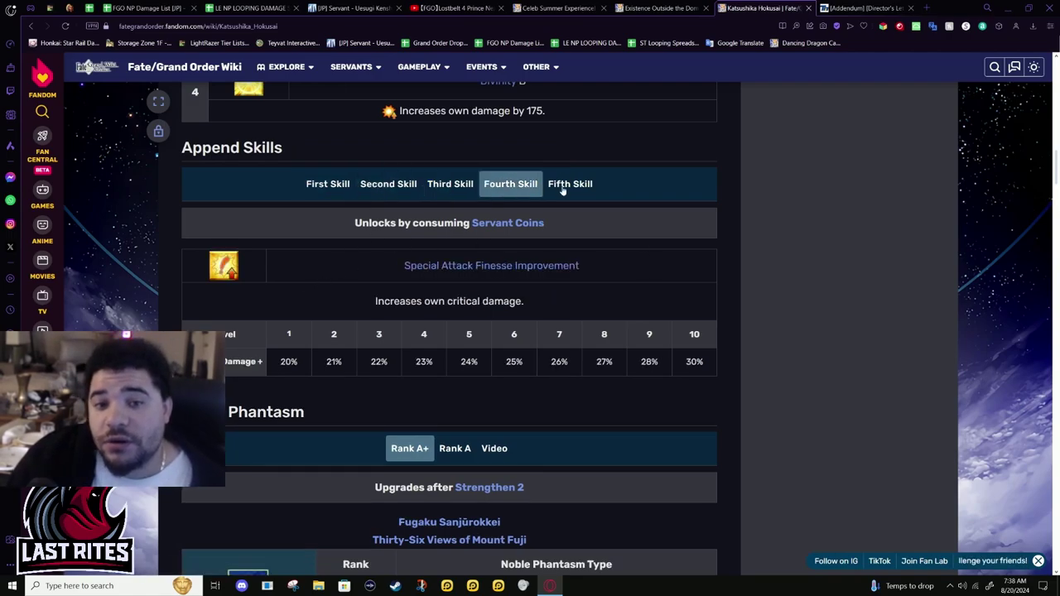
{"action": "left_click", "coordinate": [563, 187]}
{"action": "left_click", "coordinate": [456, 183]}
{"action": "left_click", "coordinate": [378, 182]}
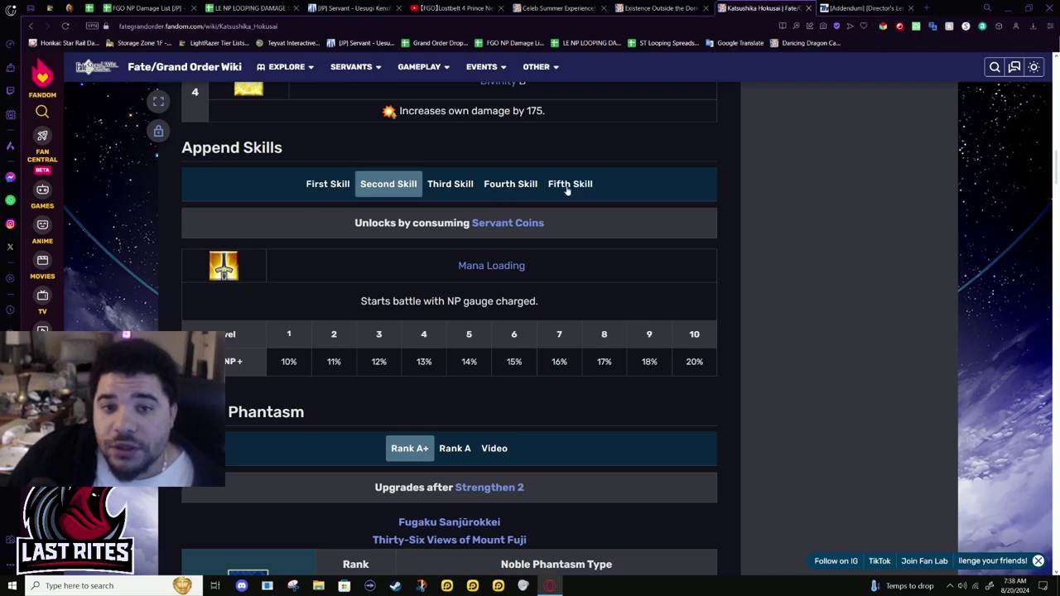
- Reread Hokusai's critical damage, Anti-Berserker, Mana Loading and Skill Reloading append skills in turn
{"action": "left_click", "coordinate": [515, 189]}
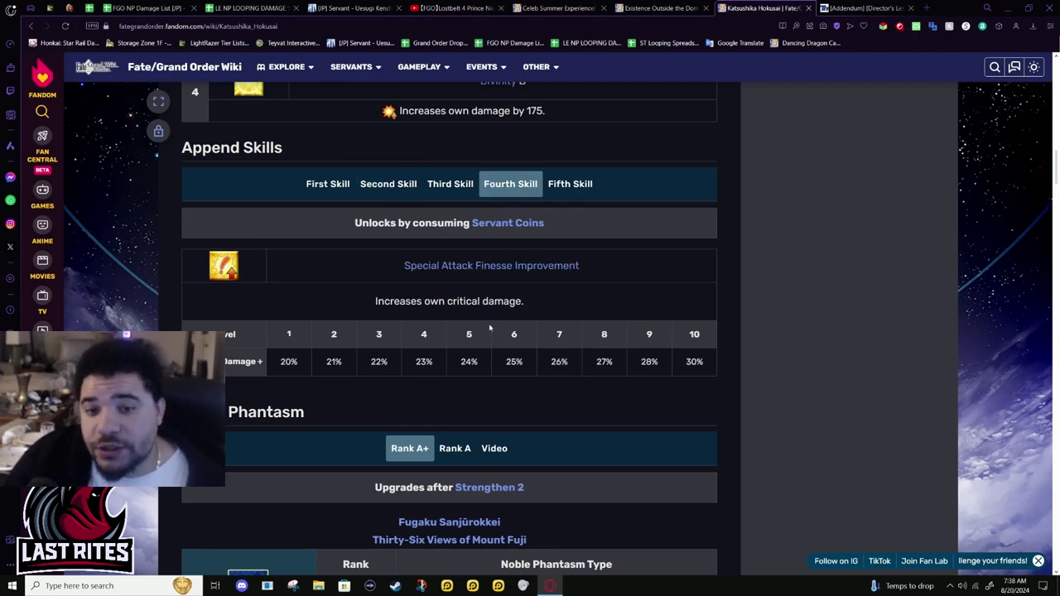
{"action": "left_click", "coordinate": [450, 189]}
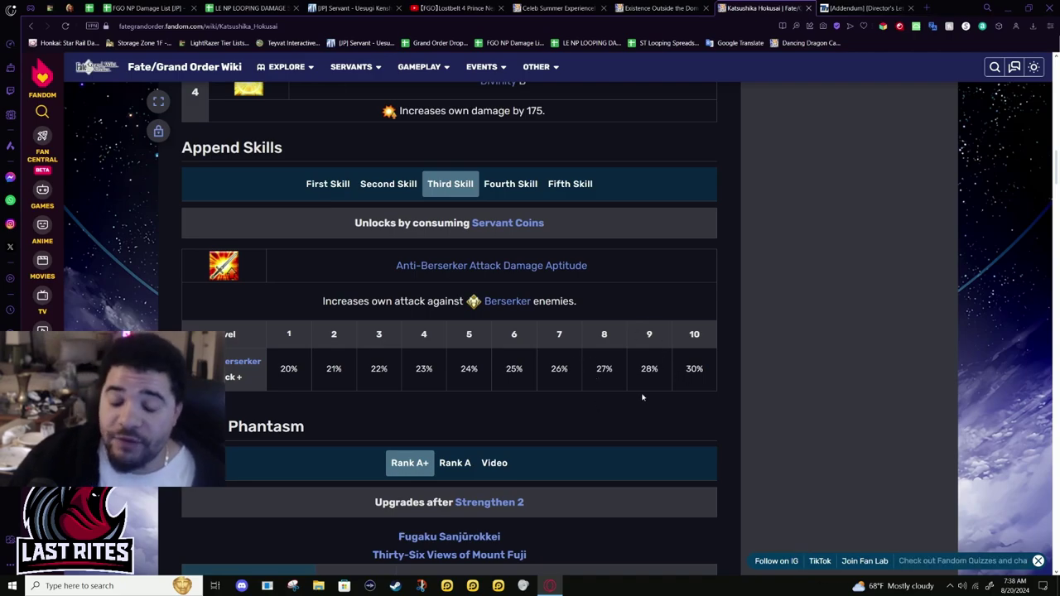
{"action": "left_click", "coordinate": [403, 190]}
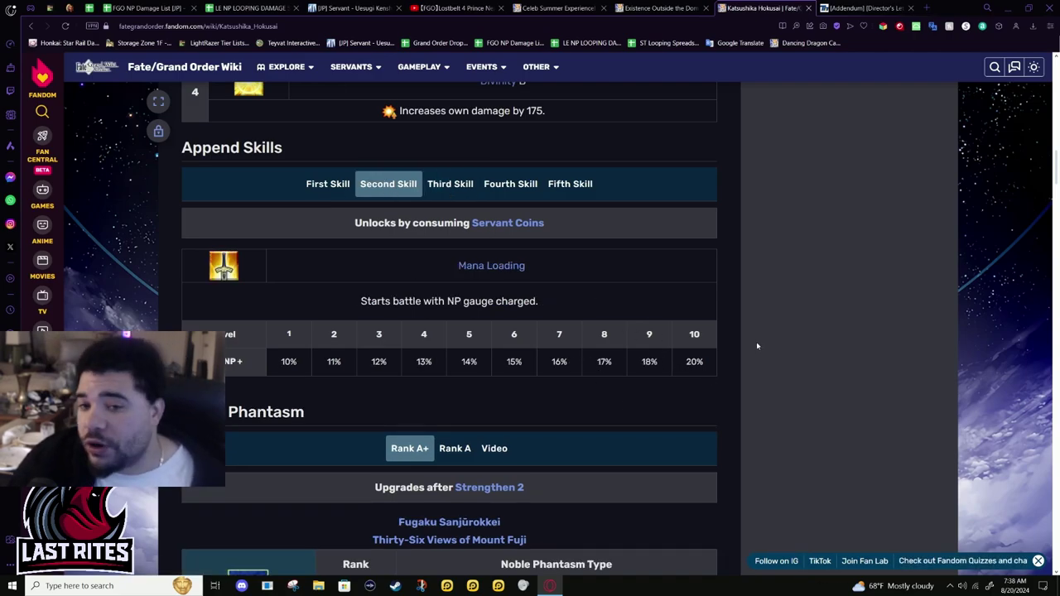
{"action": "left_click", "coordinate": [584, 197]}
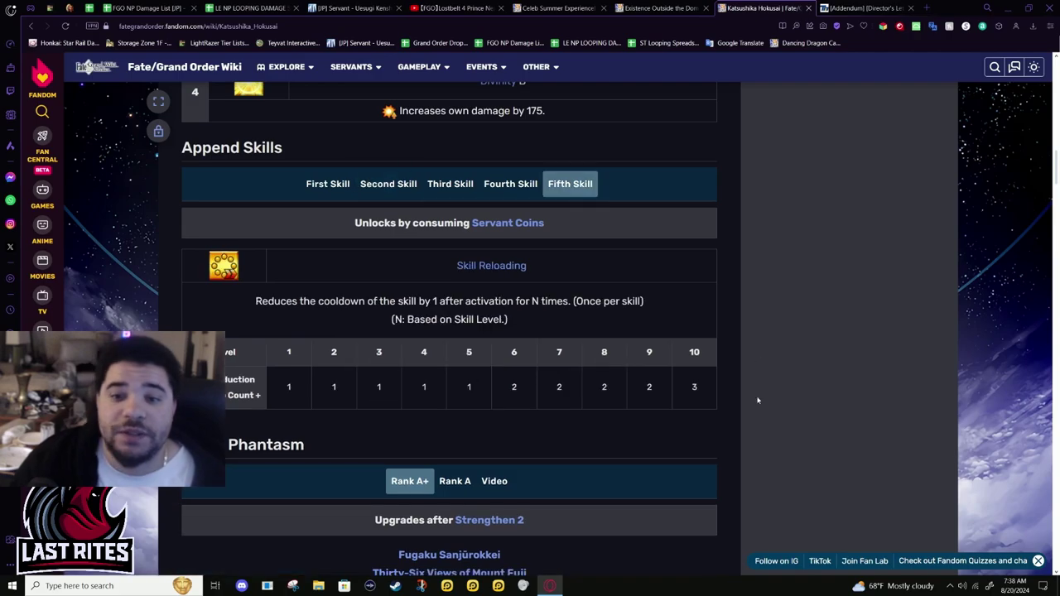
- Review Hokusai's first, second and third active skills and their cooldowns against the Skill Reloading append
{"action": "scroll", "coordinate": [762, 449], "scroll_direction": "up", "scroll_amount": 10}
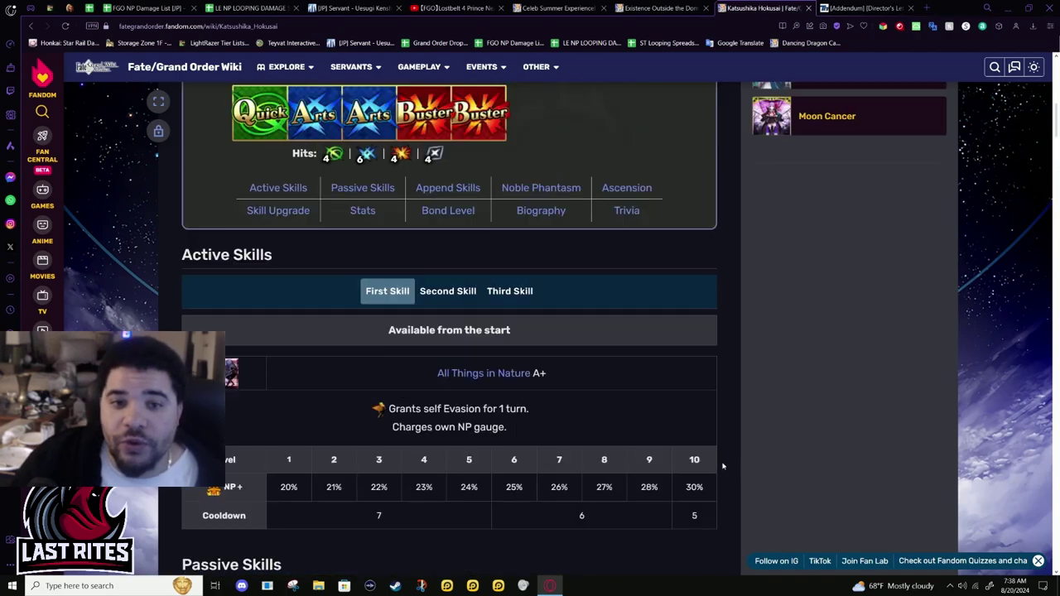
{"action": "scroll", "coordinate": [727, 463], "scroll_direction": "down", "scroll_amount": 2}
{"action": "scroll", "coordinate": [741, 518], "scroll_direction": "down", "scroll_amount": 7}
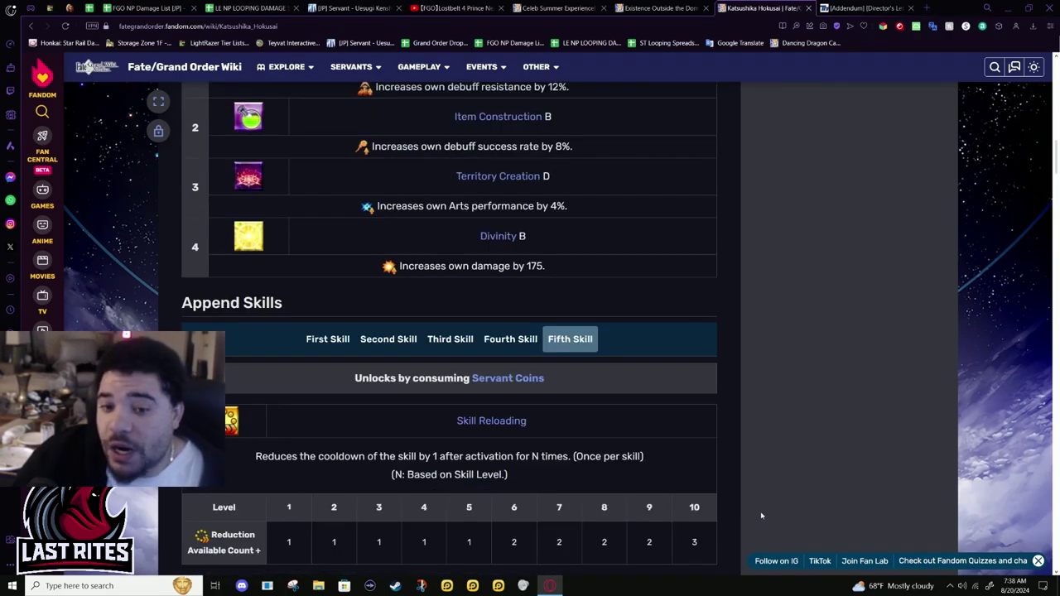
{"action": "scroll", "coordinate": [590, 462], "scroll_direction": "up", "scroll_amount": 8}
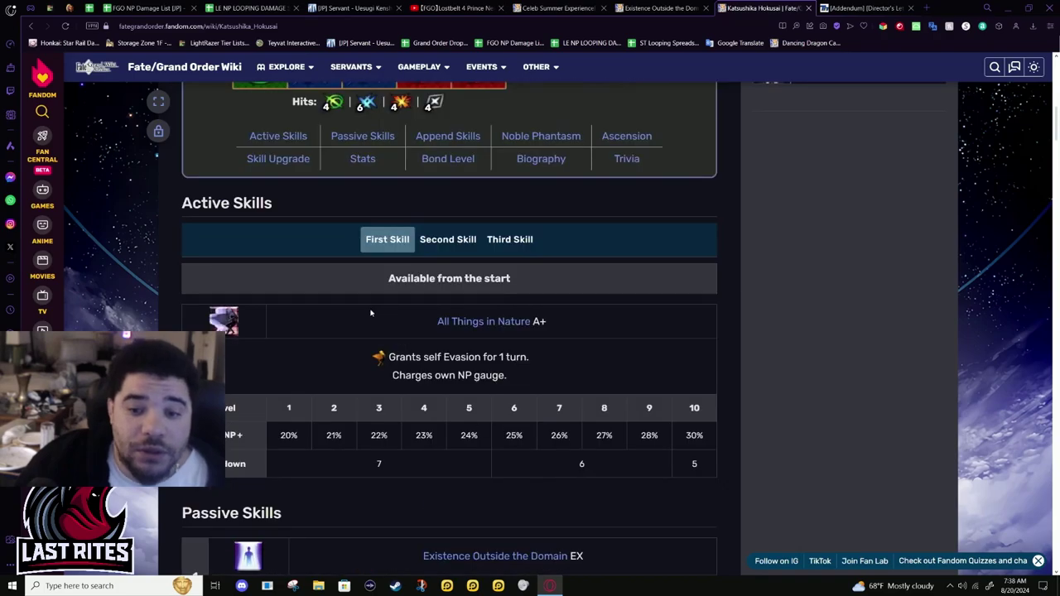
{"action": "left_click", "coordinate": [423, 240]}
{"action": "left_click", "coordinate": [510, 240]}
{"action": "left_click", "coordinate": [450, 241]}
{"action": "scroll", "coordinate": [497, 224], "scroll_direction": "down", "scroll_amount": 1}
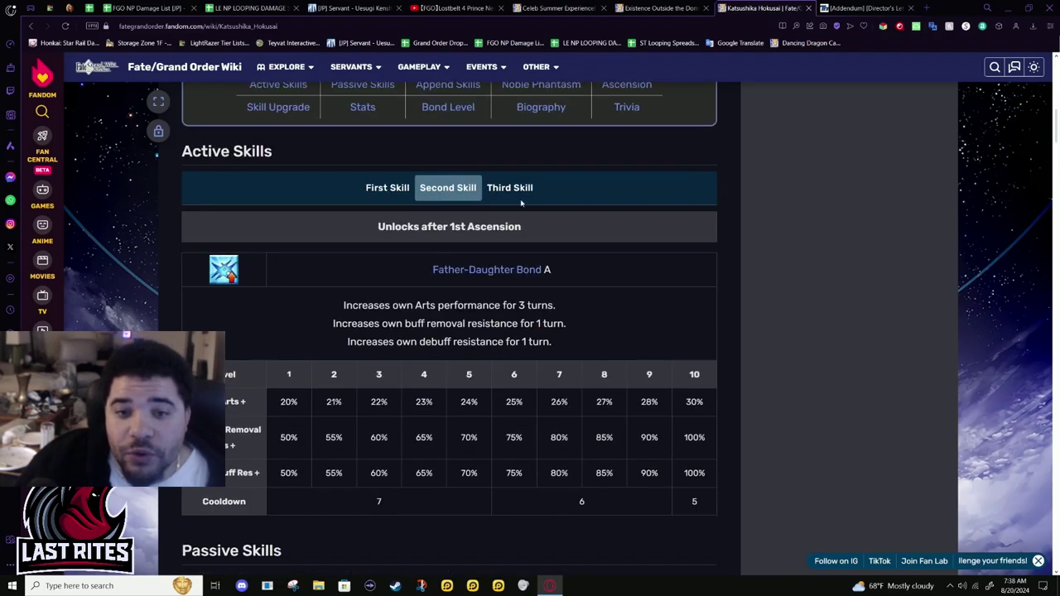
{"action": "left_click", "coordinate": [497, 189]}
{"action": "scroll", "coordinate": [512, 242], "scroll_direction": "down", "scroll_amount": 2}
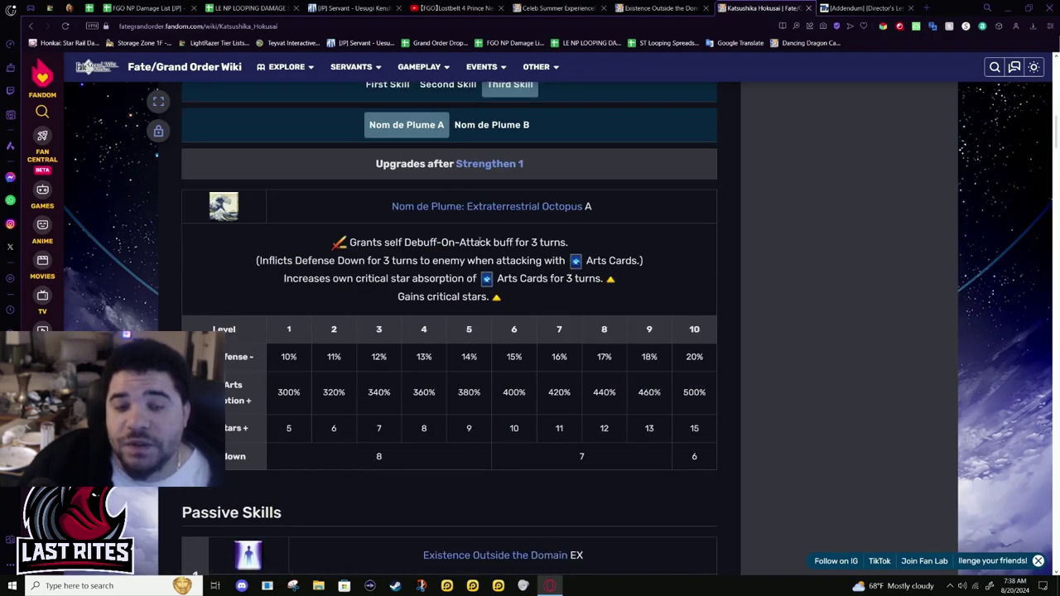
- Recheck the Skill Reloading levels and highlight the Debuff-On-Attack text of the Nom de Plume: Extraterrestrial Octopus skill
{"action": "scroll", "coordinate": [480, 241], "scroll_direction": "down", "scroll_amount": 15}
{"action": "scroll", "coordinate": [310, 216], "scroll_direction": "up", "scroll_amount": 2}
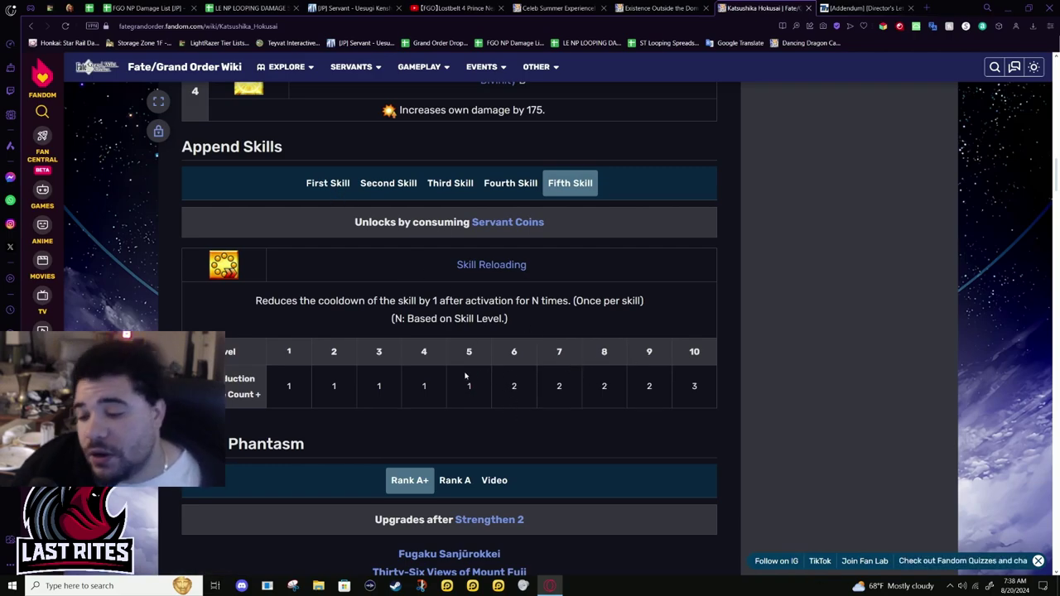
{"action": "scroll", "coordinate": [468, 369], "scroll_direction": "up", "scroll_amount": 8}
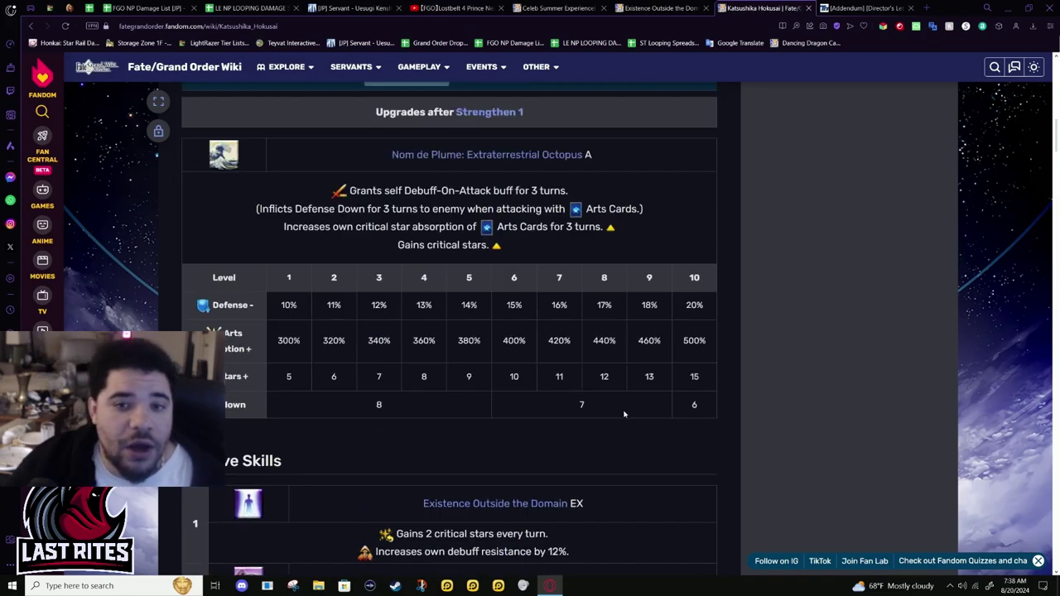
{"action": "left_click_drag", "start_coordinate": [352, 242], "coordinate": [447, 262]}
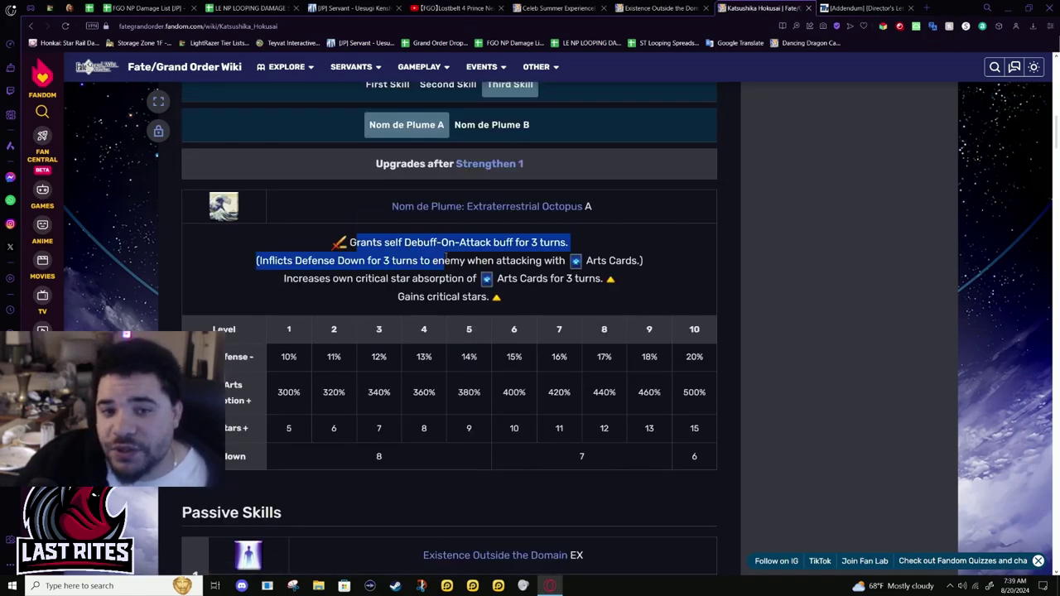
- Close the Hokusai page, switch to the Servant Coins spreadsheet and highlight the 5* Previous totals for Bond 6–7 at NP levels 1–4
{"action": "scroll", "coordinate": [444, 262], "scroll_direction": "up", "scroll_amount": 15}
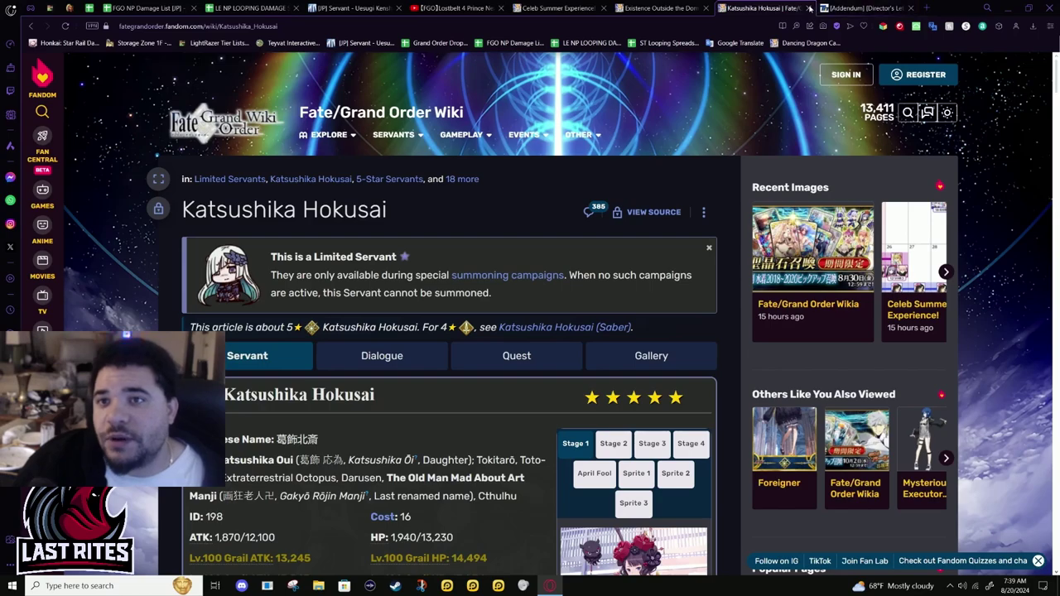
{"action": "left_click", "coordinate": [828, 8]}
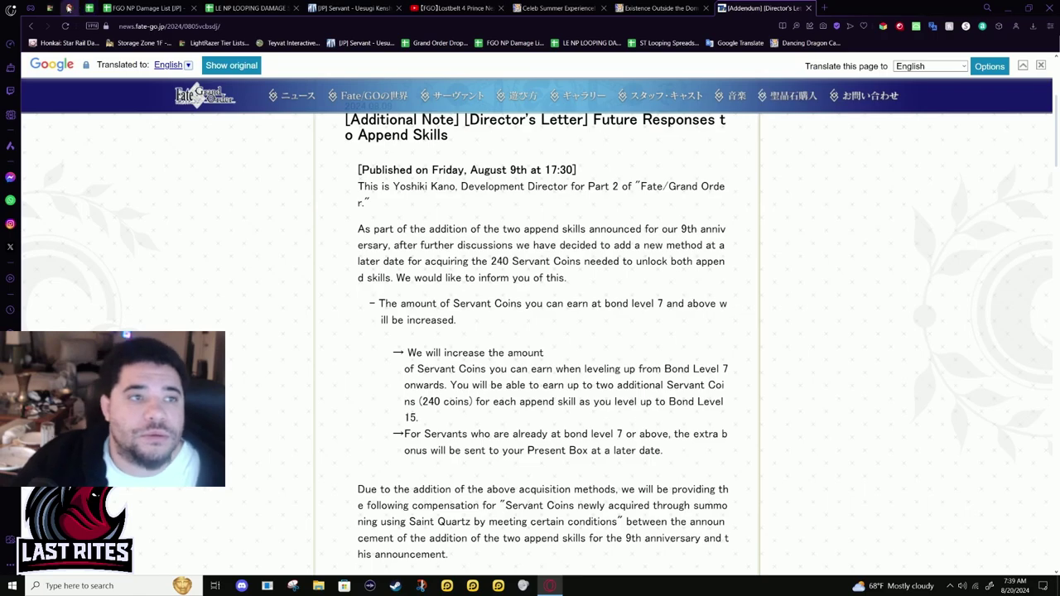
{"action": "left_click", "coordinate": [95, 12]}
{"action": "left_click", "coordinate": [199, 223]}
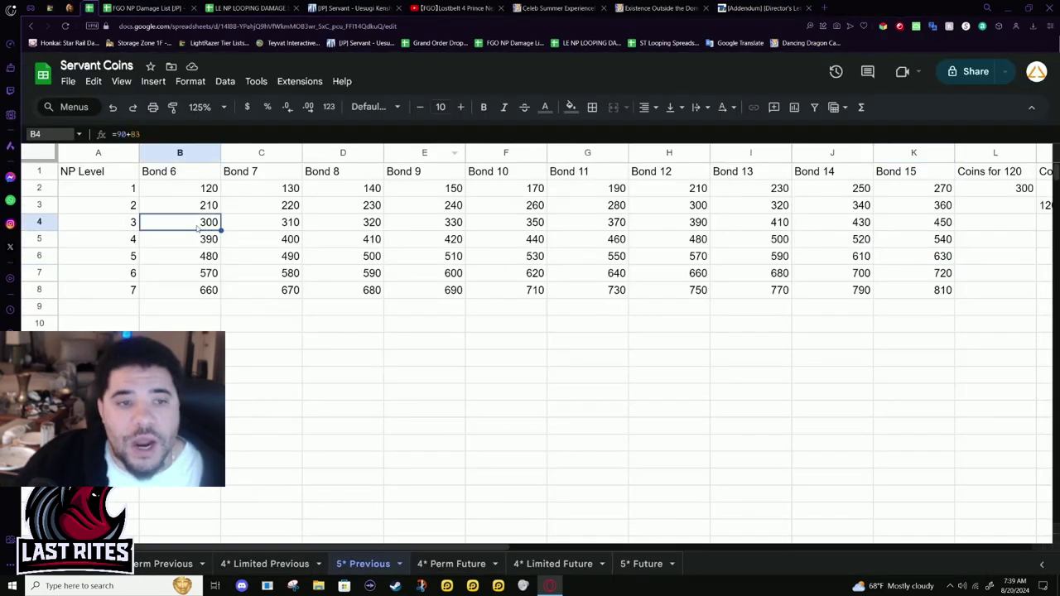
{"action": "left_click_drag", "start_coordinate": [207, 189], "coordinate": [286, 239]}
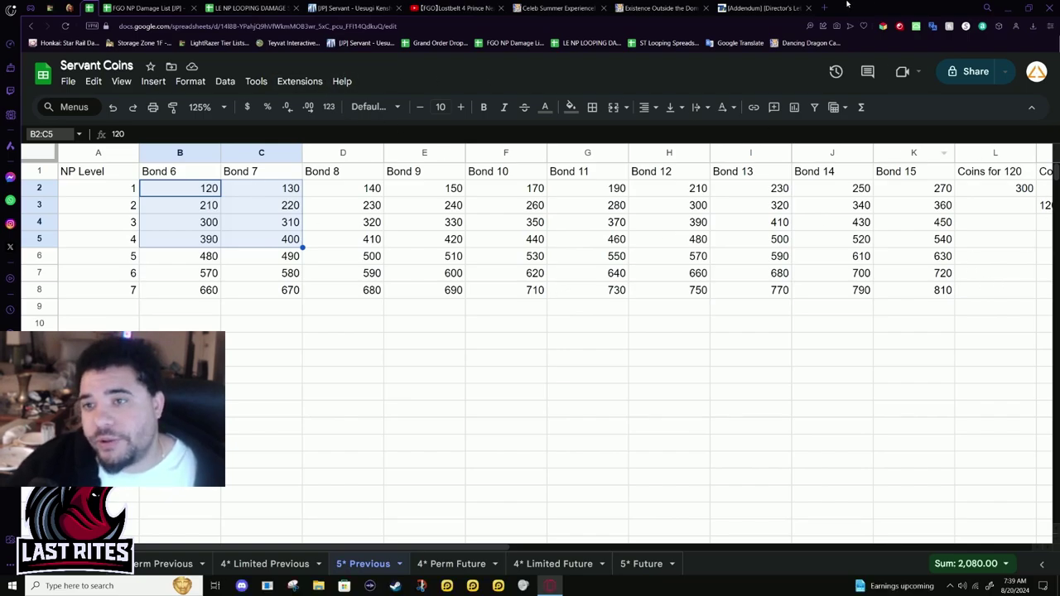
- Open the 5* Future sheet and highlight the note below the table about the added coins per bond level
{"action": "left_click", "coordinate": [651, 569]}
{"action": "left_click_drag", "start_coordinate": [147, 327], "coordinate": [270, 327]}
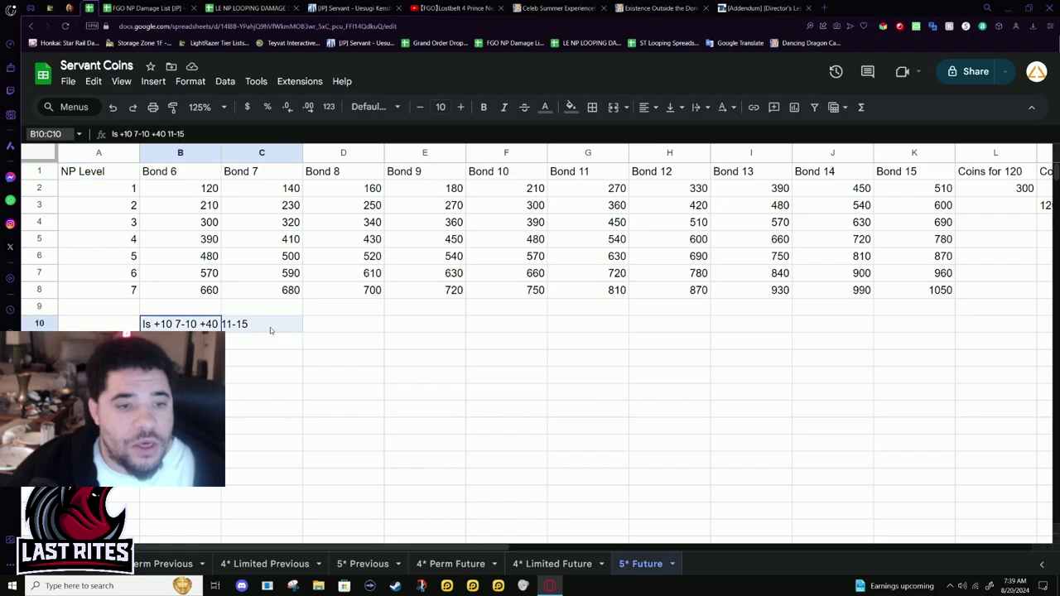
{"action": "left_click_drag", "start_coordinate": [174, 326], "coordinate": [254, 324]}
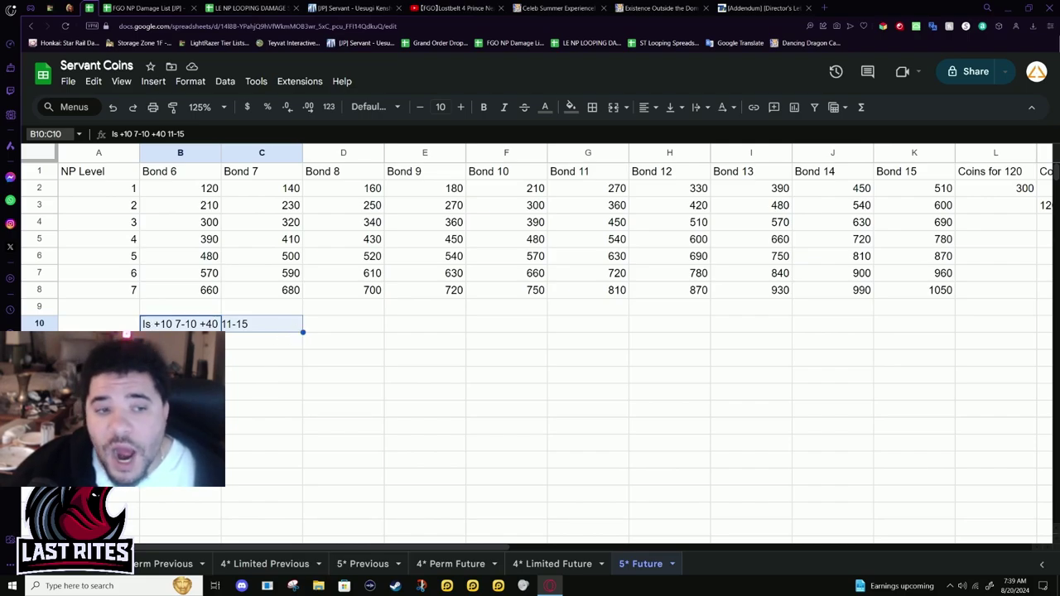
{"action": "left_click", "coordinate": [164, 327]}
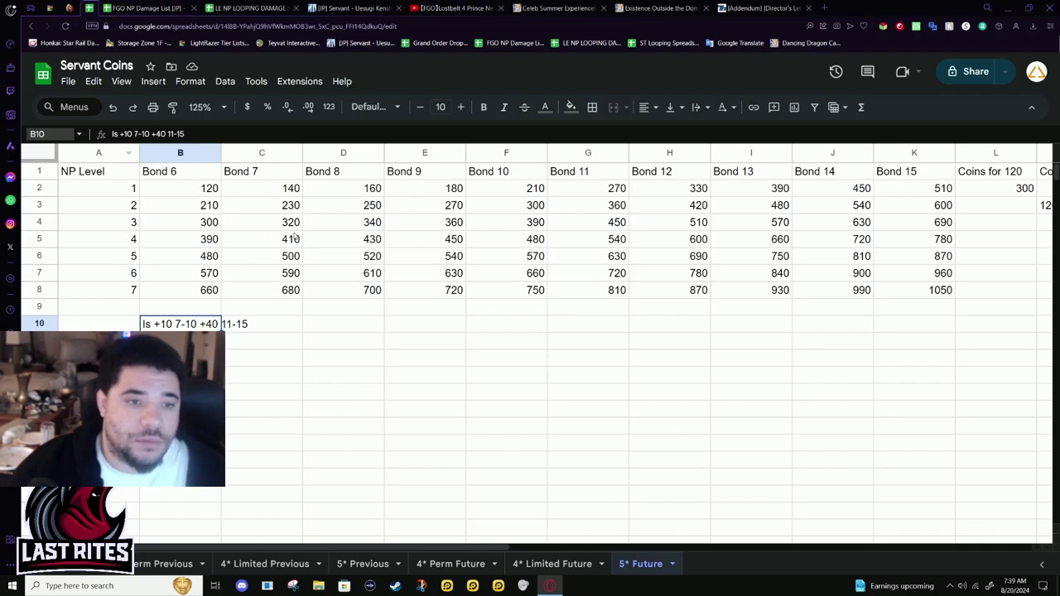
- Highlight the Bond 6 coin totals for NP levels 1 to 7 on the 5* Future sheet
{"action": "left_click", "coordinate": [189, 197]}
{"action": "left_click_drag", "start_coordinate": [177, 172], "coordinate": [207, 293]}
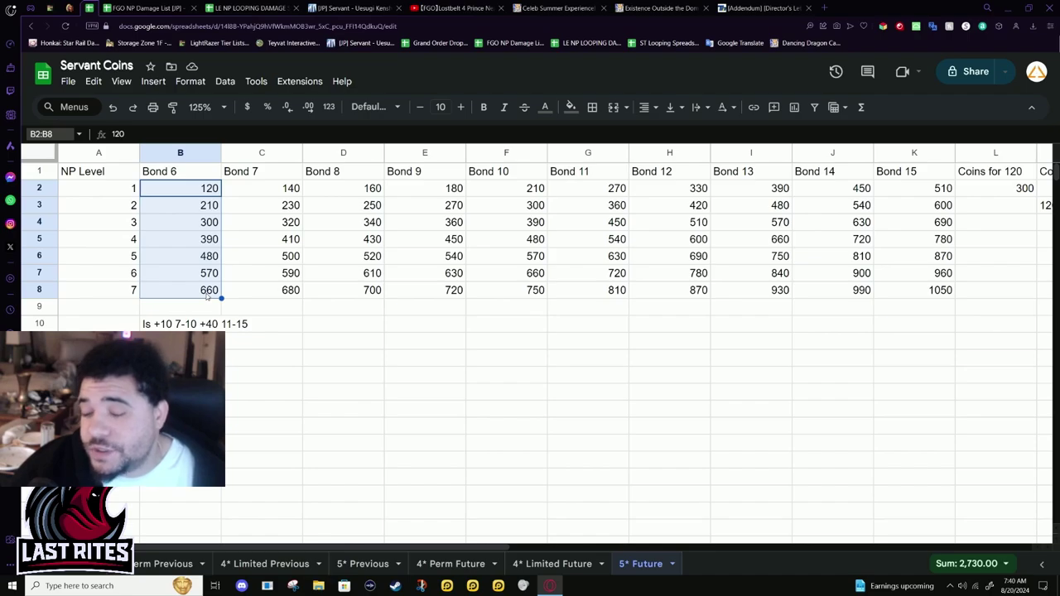
{"action": "left_click_drag", "start_coordinate": [190, 189], "coordinate": [185, 289]}
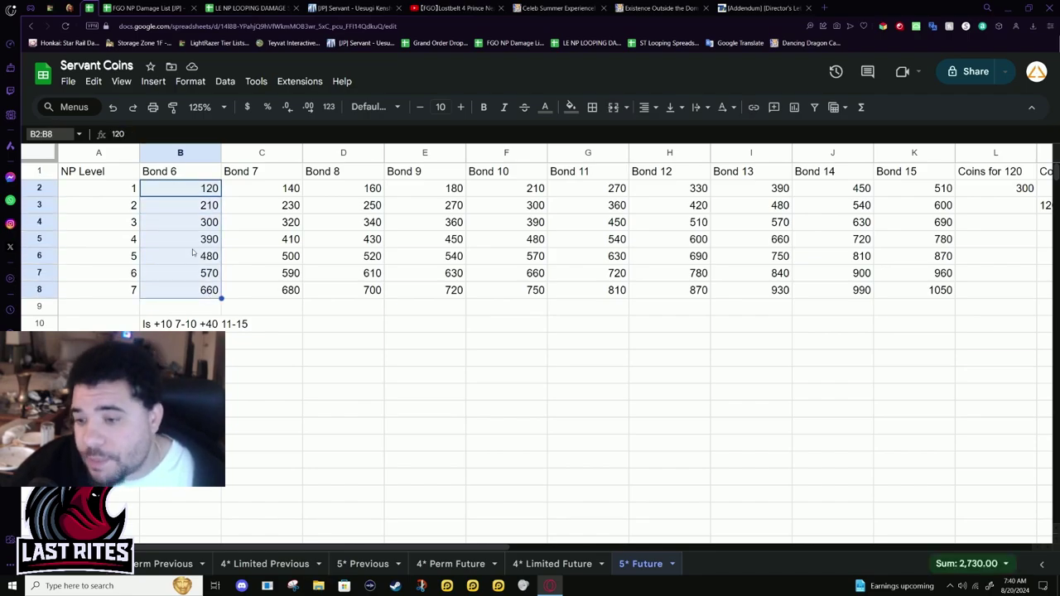
- Compare the NP level 1 coin totals at Bond 6, Bond 15 and Bond 9 on the 5* Future sheet
{"action": "left_click", "coordinate": [176, 194]}
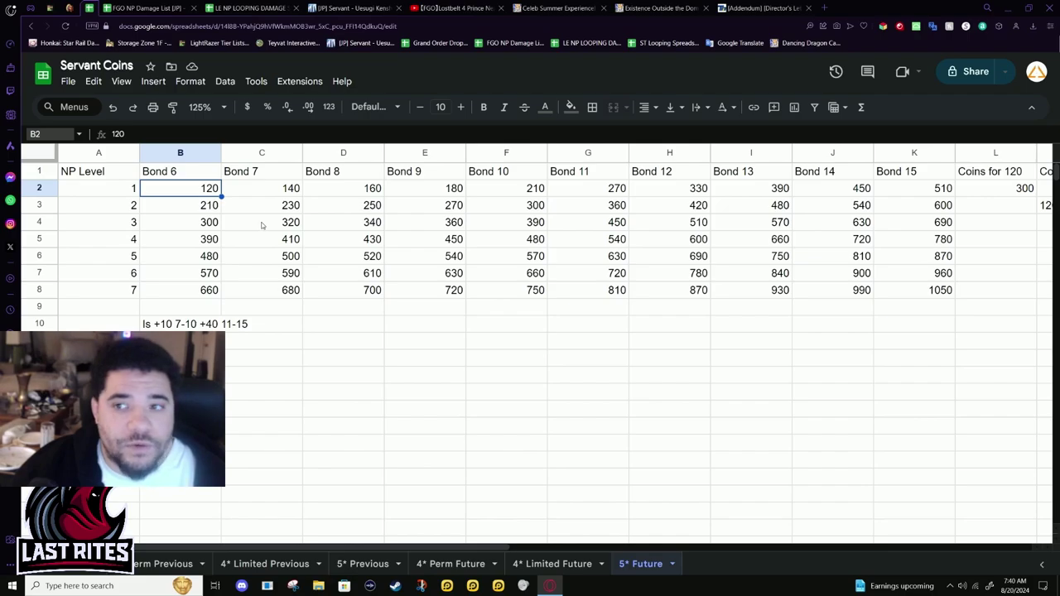
{"action": "key", "text": "Up"}
{"action": "left_click", "coordinate": [169, 198]}
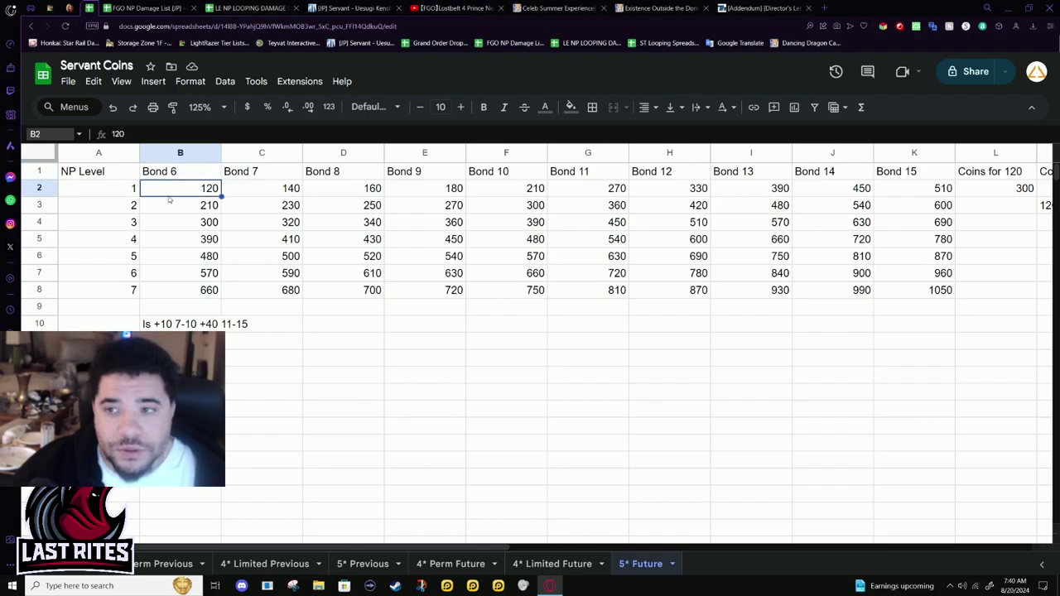
{"action": "key", "text": "ctrl+z"}
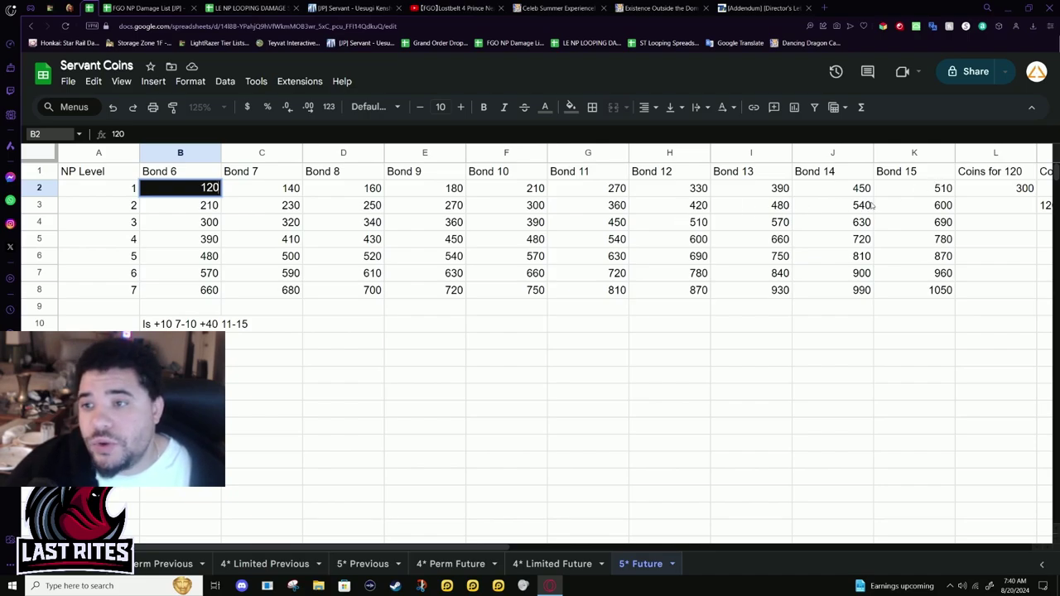
{"action": "left_click", "coordinate": [923, 189]}
{"action": "left_click", "coordinate": [456, 189]}
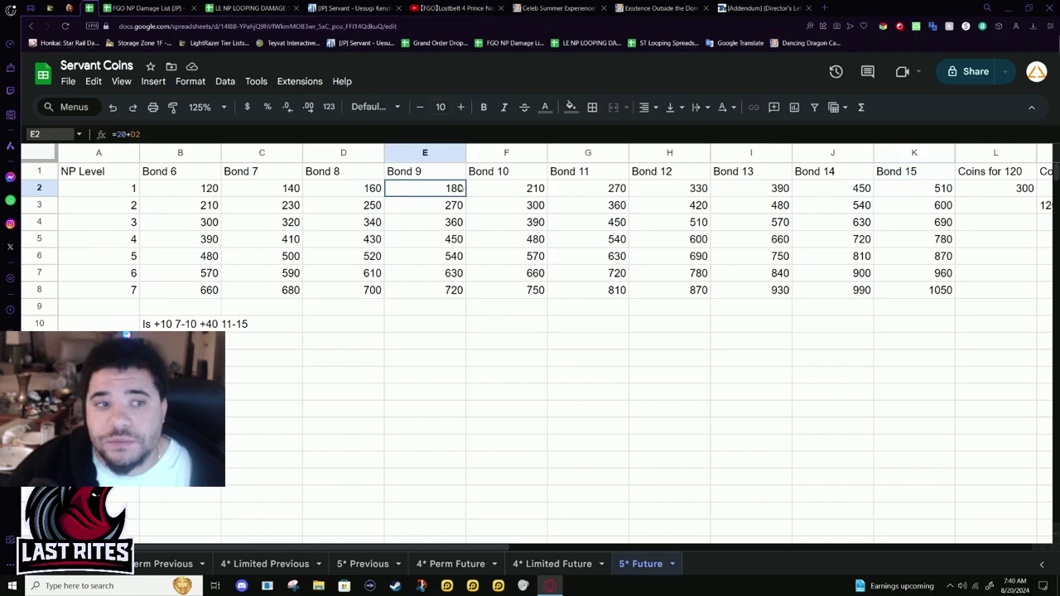
- Examine the NP level 1 coin total at Bond 14 on the 5* Future sheet
{"action": "left_click", "coordinate": [842, 193]}
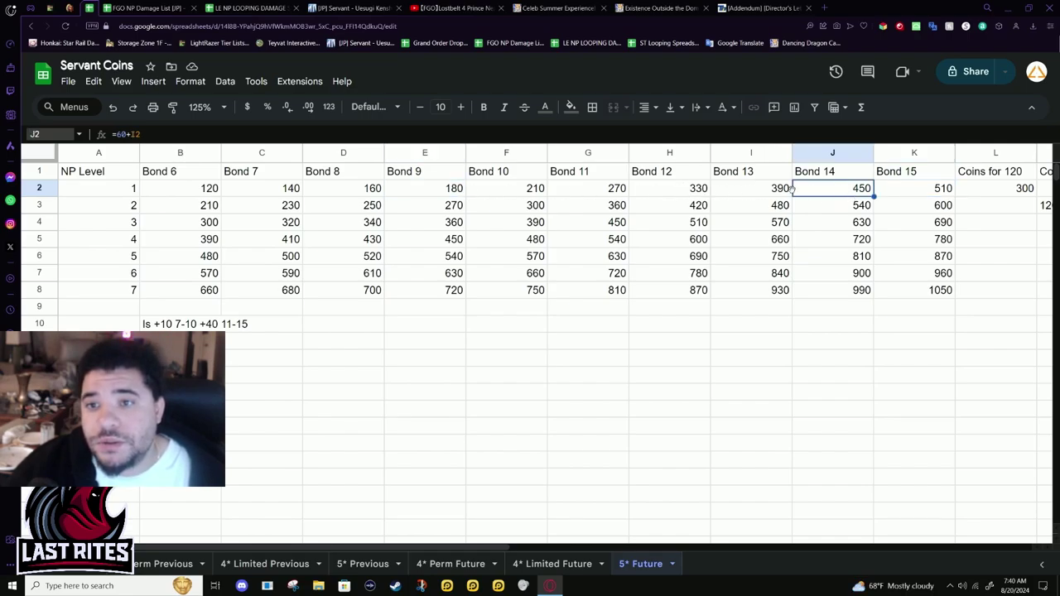
{"action": "left_click", "coordinate": [831, 200]}
{"action": "left_click", "coordinate": [832, 195]}
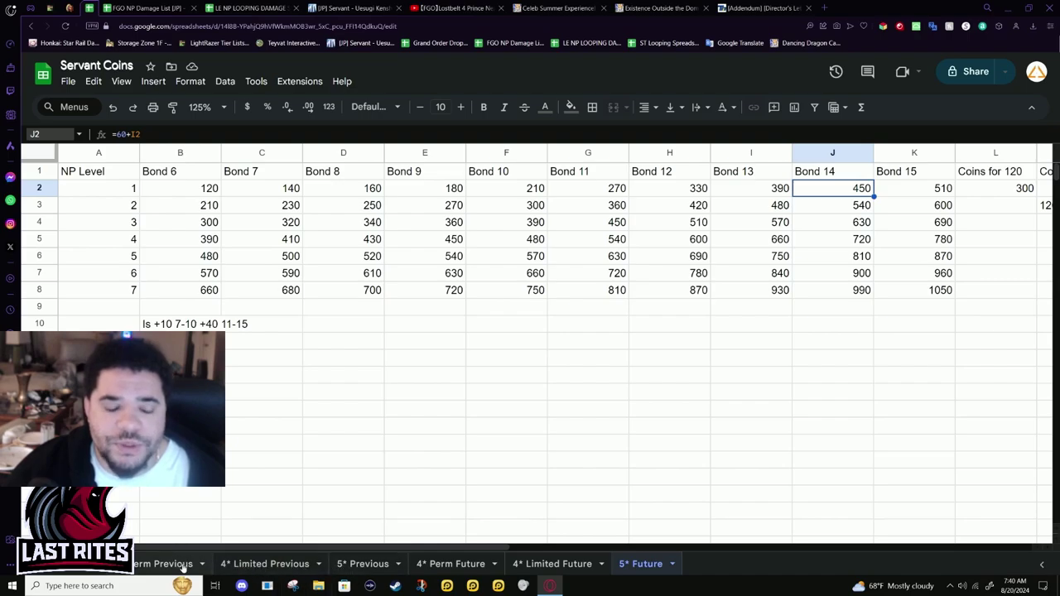
- Compare the 5* Previous and 5* Future coin tables by alternating between the two sheets, ending on 5* Future
{"action": "left_click", "coordinate": [362, 564]}
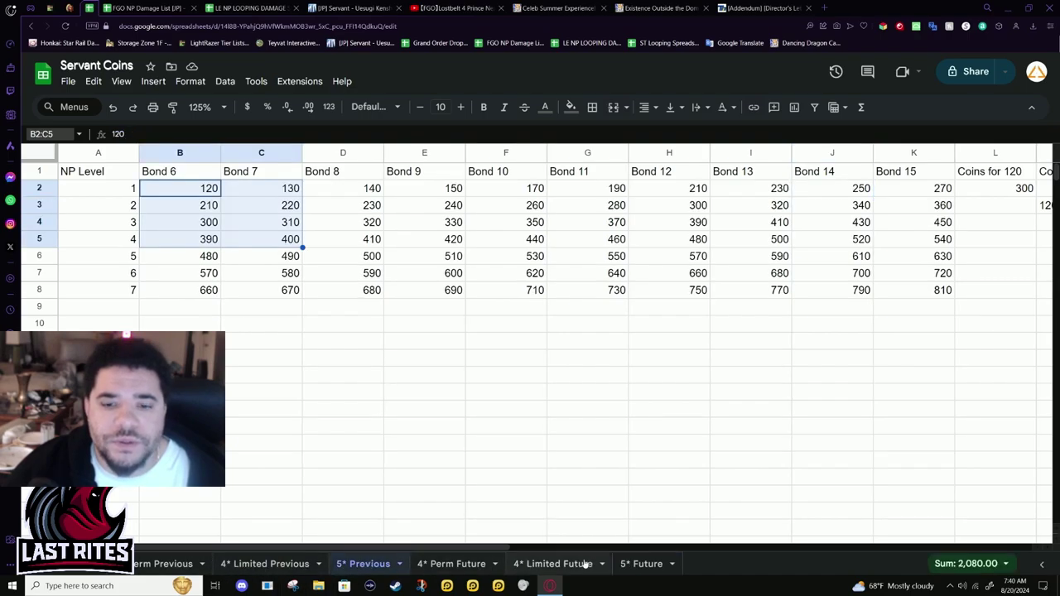
{"action": "left_click", "coordinate": [640, 564]}
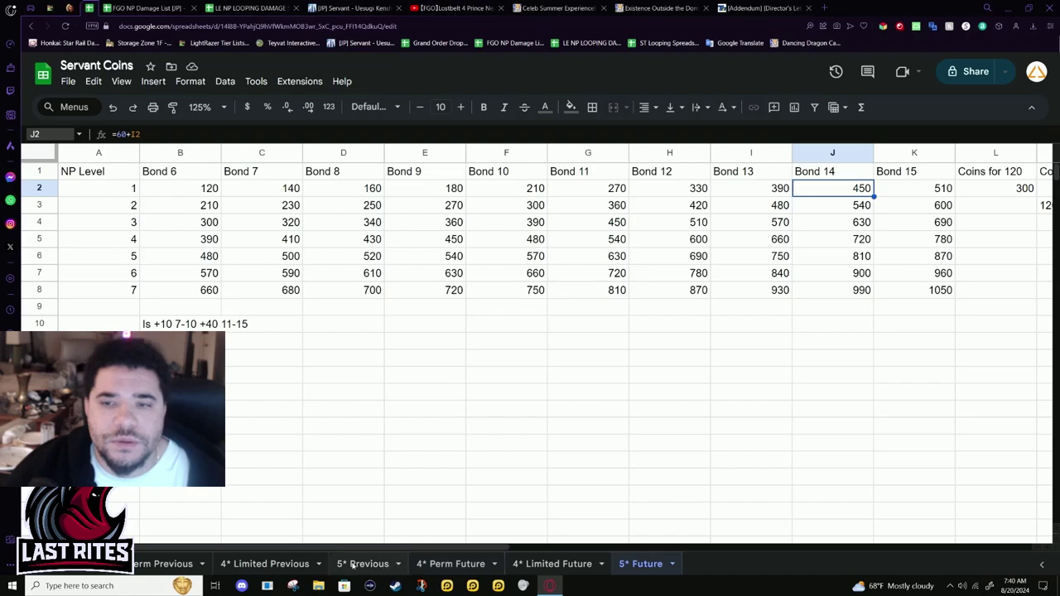
{"action": "left_click", "coordinate": [353, 564]}
{"action": "left_click", "coordinate": [646, 564]}
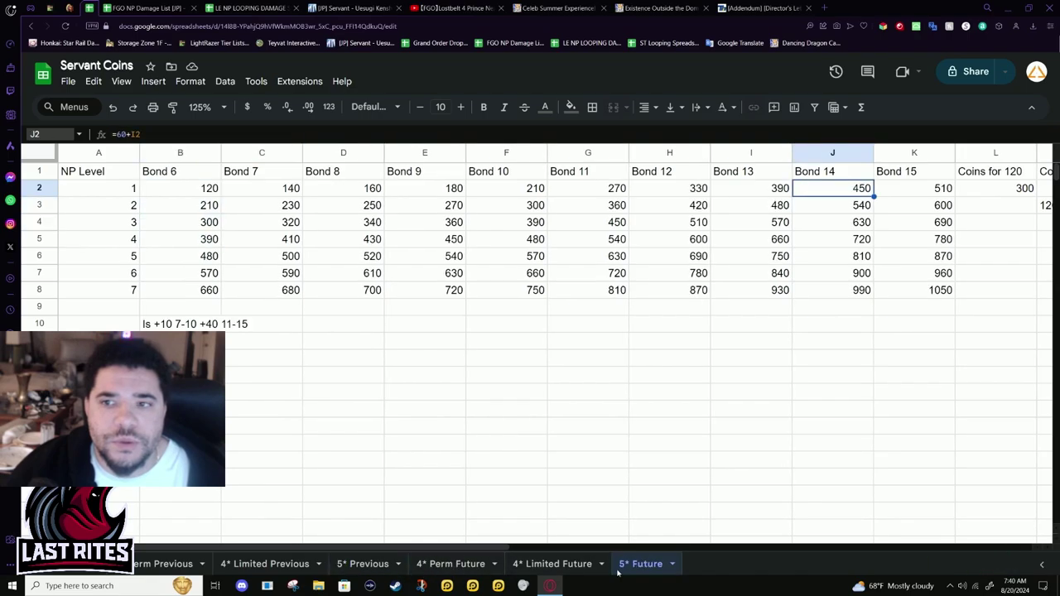
{"action": "left_click", "coordinate": [362, 564]}
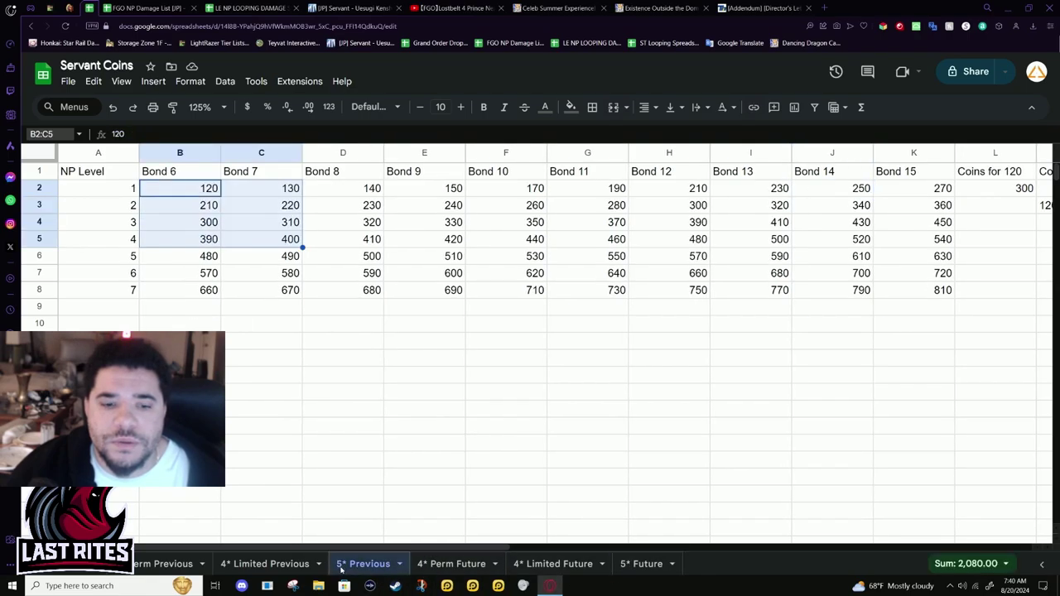
{"action": "left_click", "coordinate": [641, 563]}
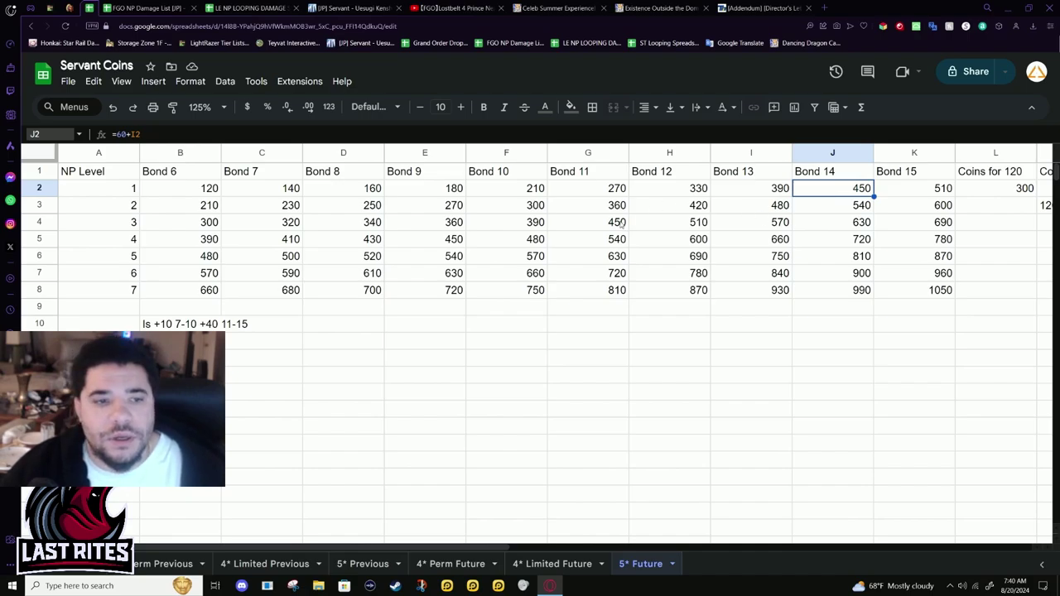
- Highlight the NP level 1 totals from Bond 10 to Bond 14, and compare Bond 13 with Bond 14
{"action": "left_click_drag", "start_coordinate": [853, 189], "coordinate": [545, 189]}
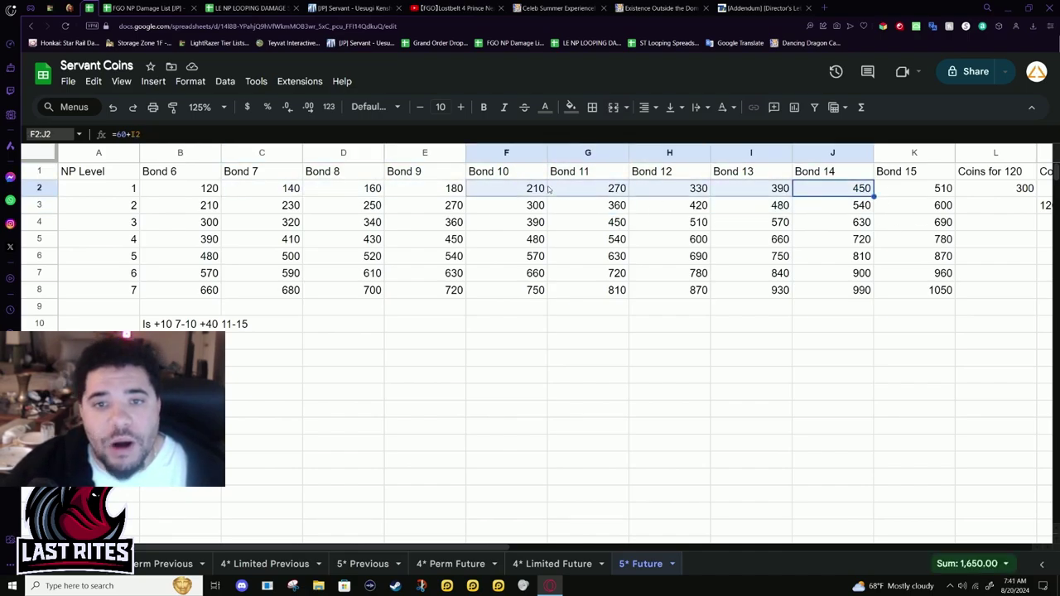
{"action": "left_click", "coordinate": [813, 187]}
{"action": "key", "text": "Up"}
{"action": "key", "text": "Down"}
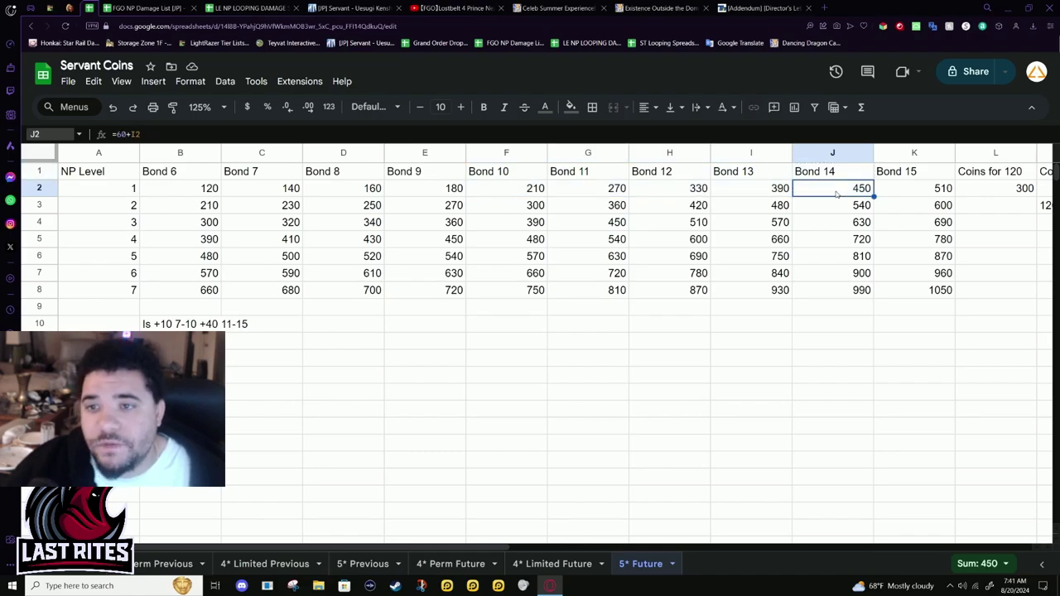
{"action": "left_click_drag", "start_coordinate": [820, 193], "coordinate": [778, 195]}
{"action": "left_click", "coordinate": [787, 196]}
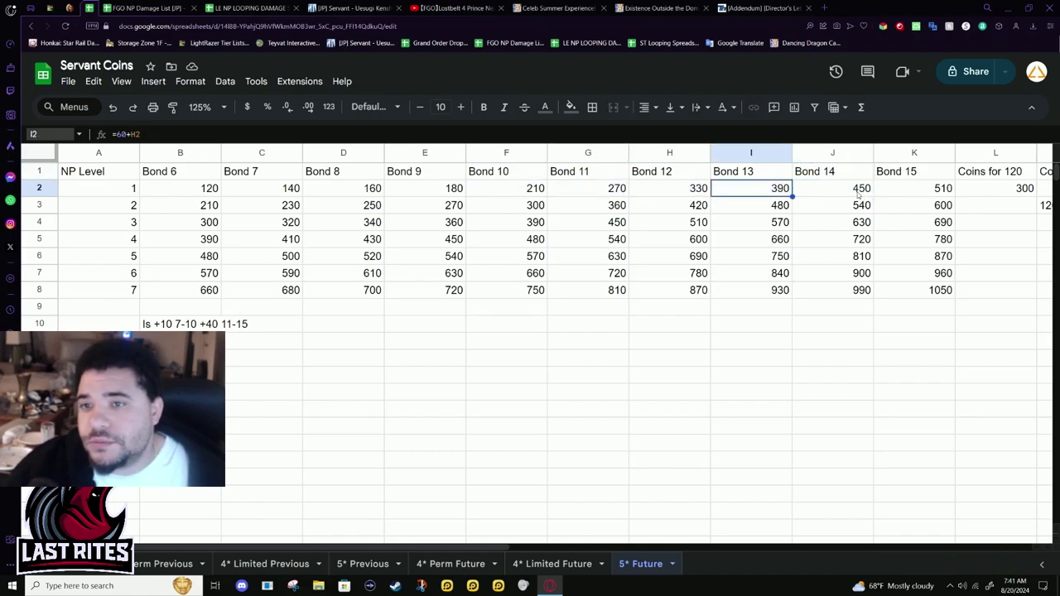
{"action": "left_click", "coordinate": [857, 195]}
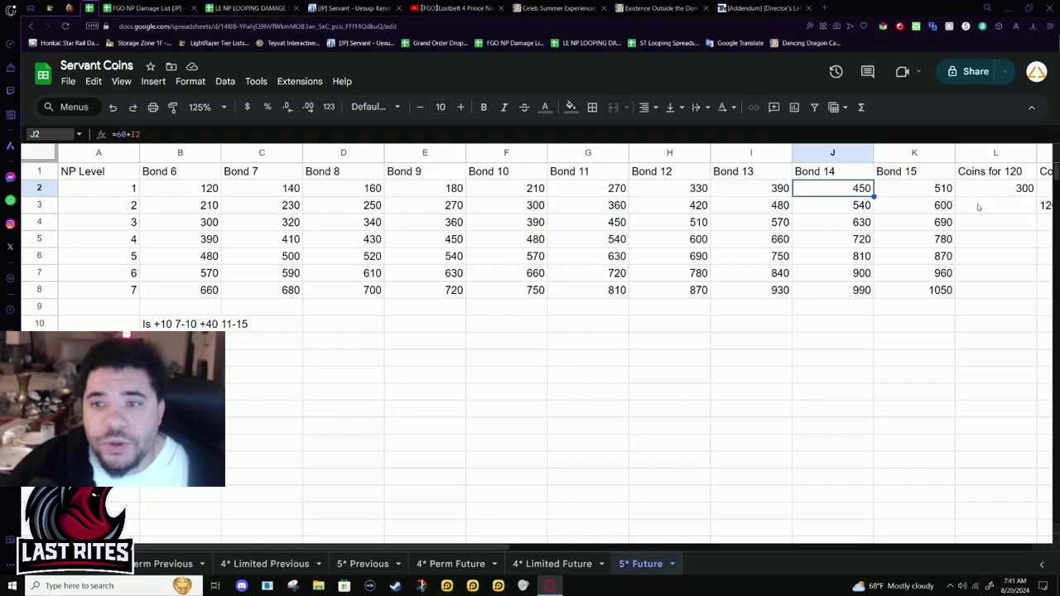
- Compare the Bond 15 coin totals at NP levels 1 and 2 with the NP level 1 total at Bond 14
{"action": "left_click", "coordinate": [944, 205]}
{"action": "left_click_drag", "start_coordinate": [944, 204], "coordinate": [933, 194]}
{"action": "left_click", "coordinate": [934, 193]}
{"action": "left_click", "coordinate": [811, 188]}
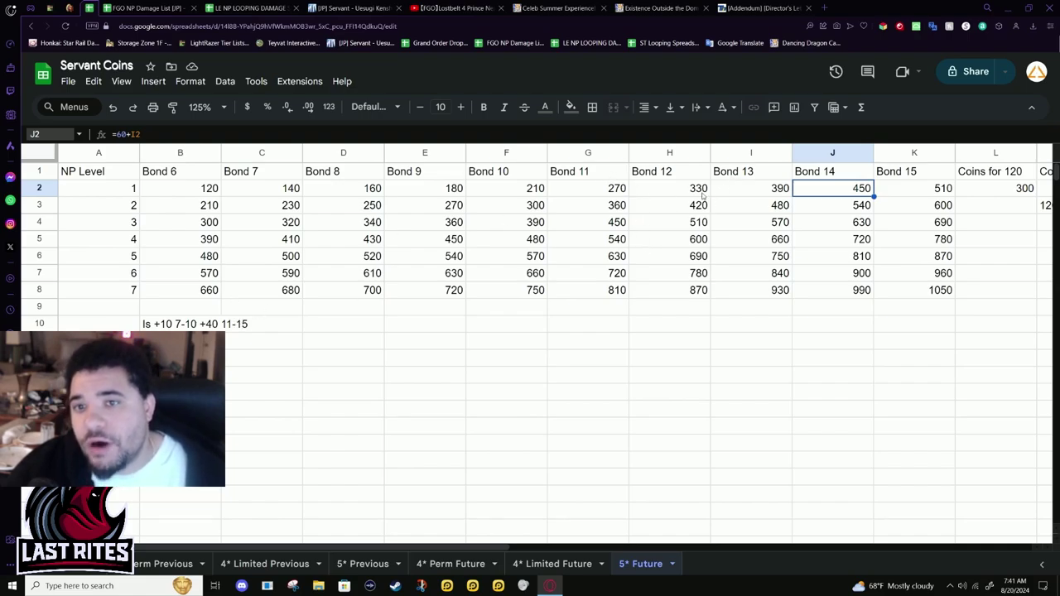
- Highlight the NP level 1 totals for Bond 12–13, and examine the upper bond totals through Bond 15
{"action": "left_click_drag", "start_coordinate": [717, 192], "coordinate": [768, 197]}
{"action": "left_click", "coordinate": [520, 282]}
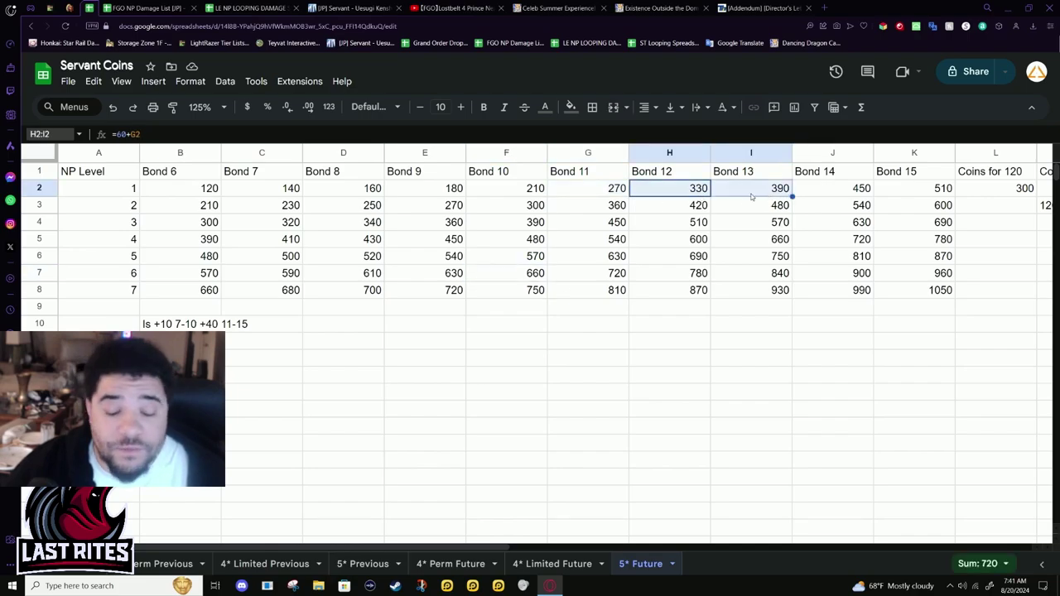
{"action": "mouse_move", "coordinate": [672, 190]}
{"action": "left_mouse_down"}
{"action": "mouse_move", "coordinate": [674, 222]}
{"action": "mouse_move", "coordinate": [686, 205]}
{"action": "mouse_move", "coordinate": [679, 197]}
{"action": "left_mouse_up"}
{"action": "left_click", "coordinate": [356, 222]}
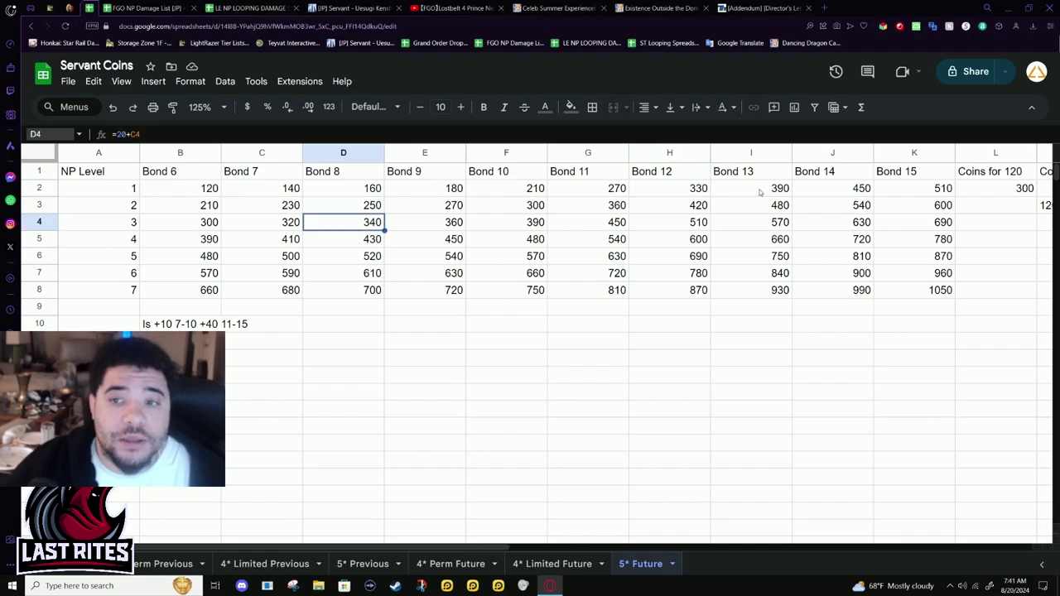
{"action": "left_click_drag", "start_coordinate": [944, 191], "coordinate": [792, 189]}
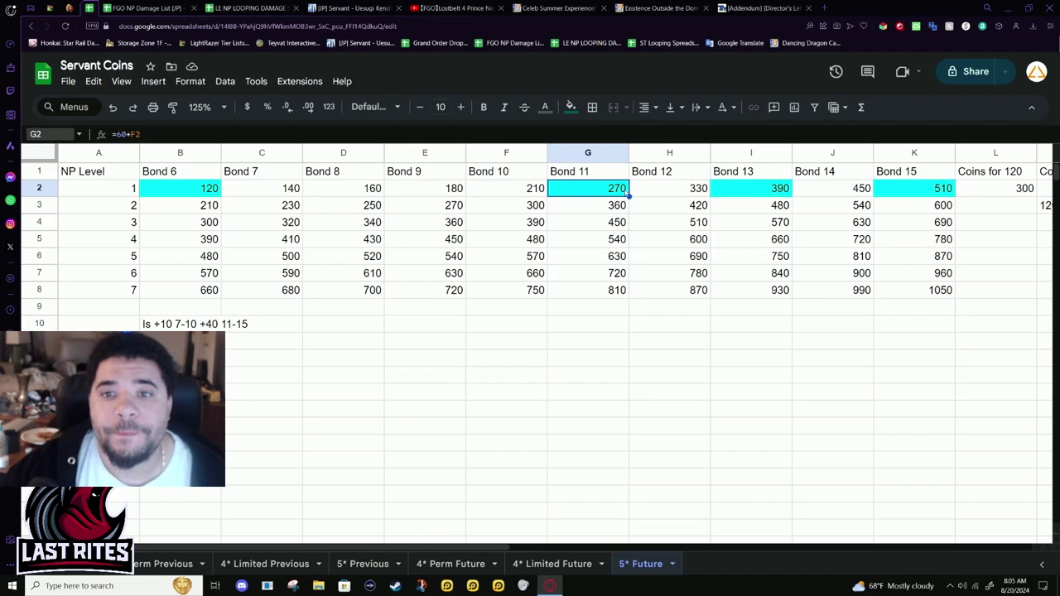
- Review the NP level 1 coin totals across Bond 7 to Bond 12 on the 5* Future sheet
{"action": "left_click", "coordinate": [685, 191]}
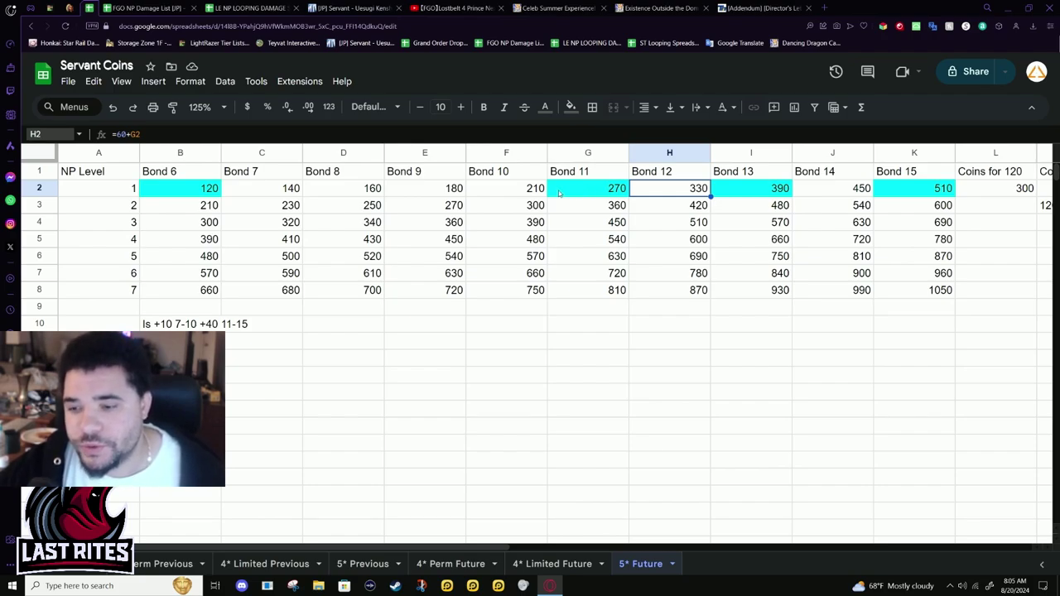
{"action": "left_click", "coordinate": [460, 187]}
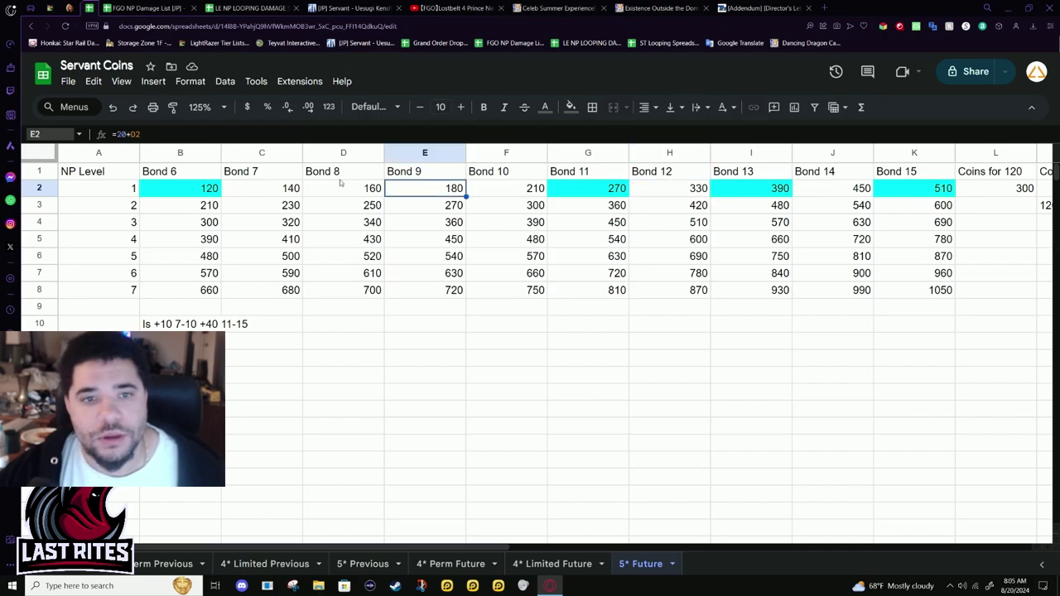
{"action": "left_click", "coordinate": [164, 174]}
{"action": "left_click", "coordinate": [235, 192]}
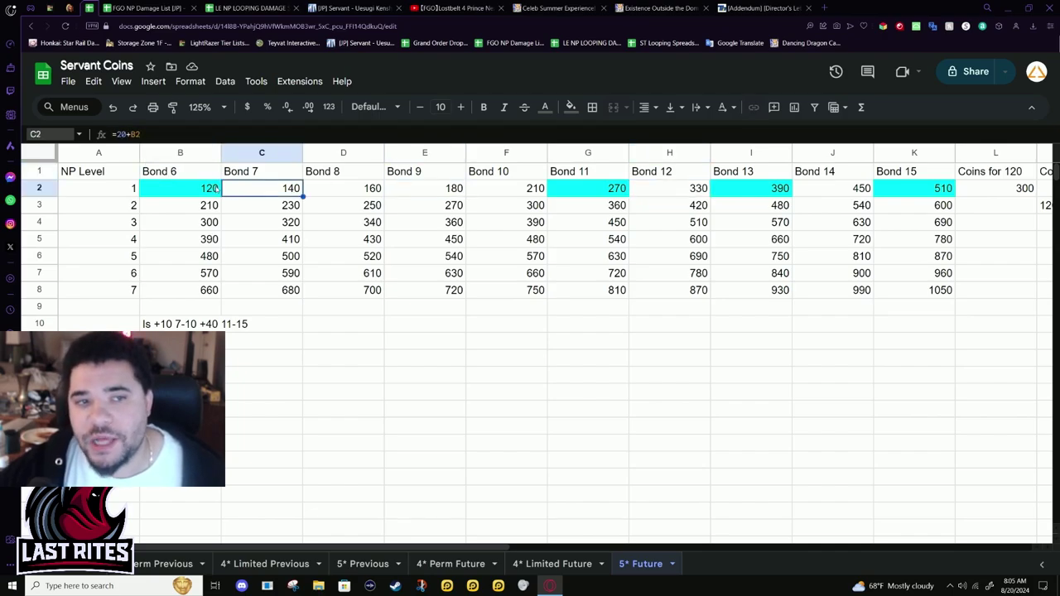
{"action": "left_click_drag", "start_coordinate": [345, 189], "coordinate": [499, 198]}
{"action": "left_click", "coordinate": [534, 191]}
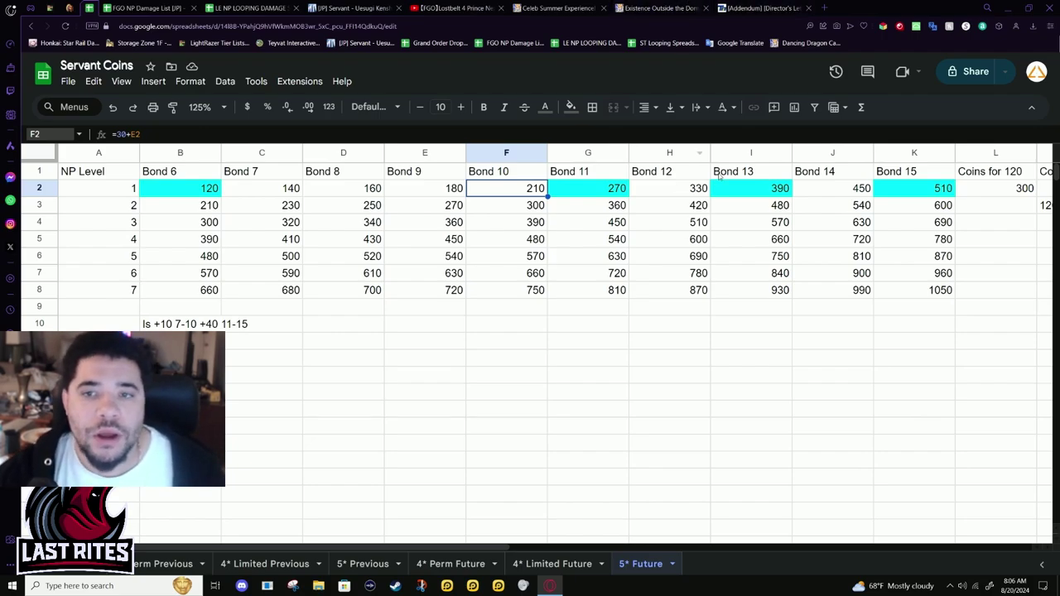
{"action": "left_click", "coordinate": [626, 194]}
{"action": "left_click", "coordinate": [696, 194]}
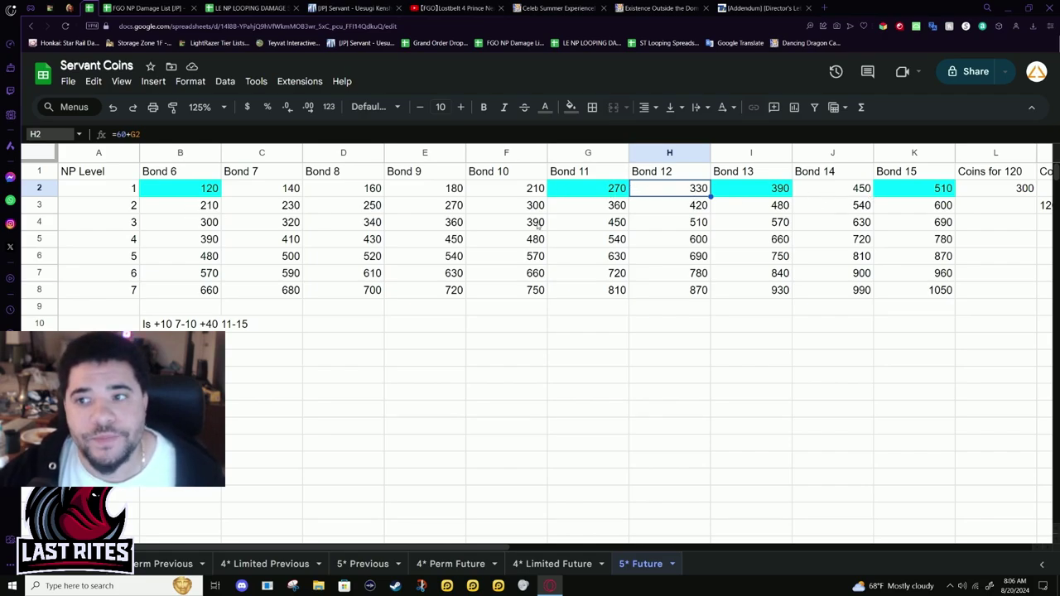
- Go through the NP level 2 coin totals from Bond 6 to Bond 9
{"action": "left_click", "coordinate": [166, 205]}
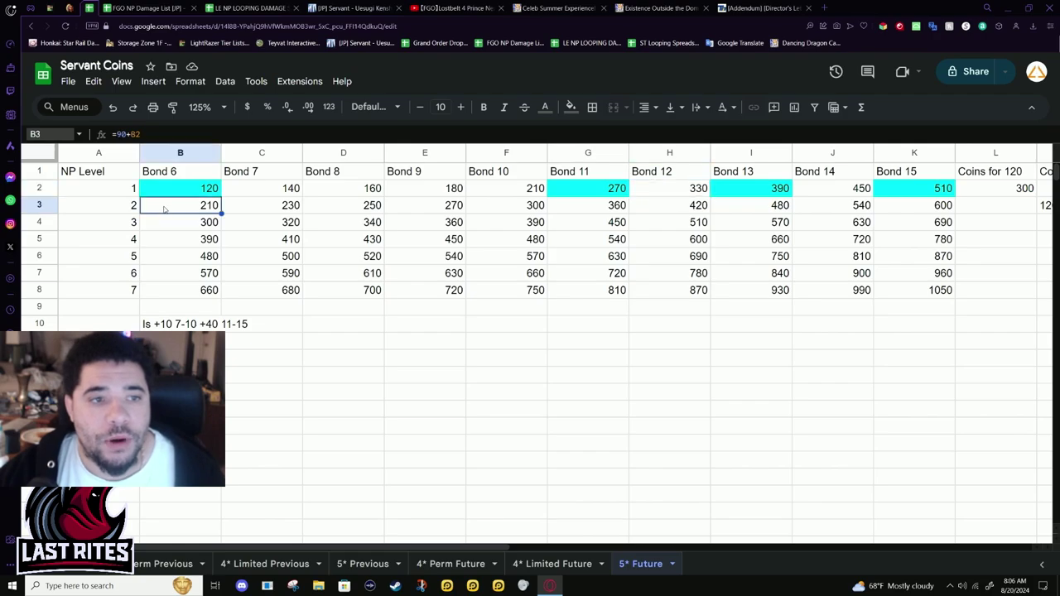
{"action": "left_click_drag", "start_coordinate": [165, 205], "coordinate": [248, 205]}
{"action": "left_click", "coordinate": [249, 206]}
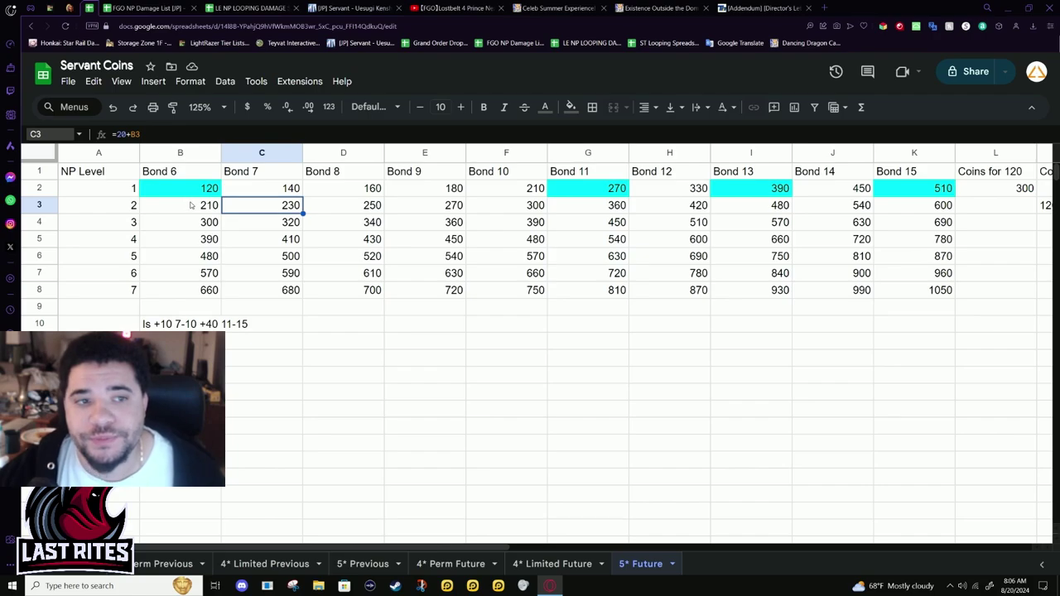
{"action": "left_click", "coordinate": [191, 206]}
{"action": "left_click", "coordinate": [362, 209]}
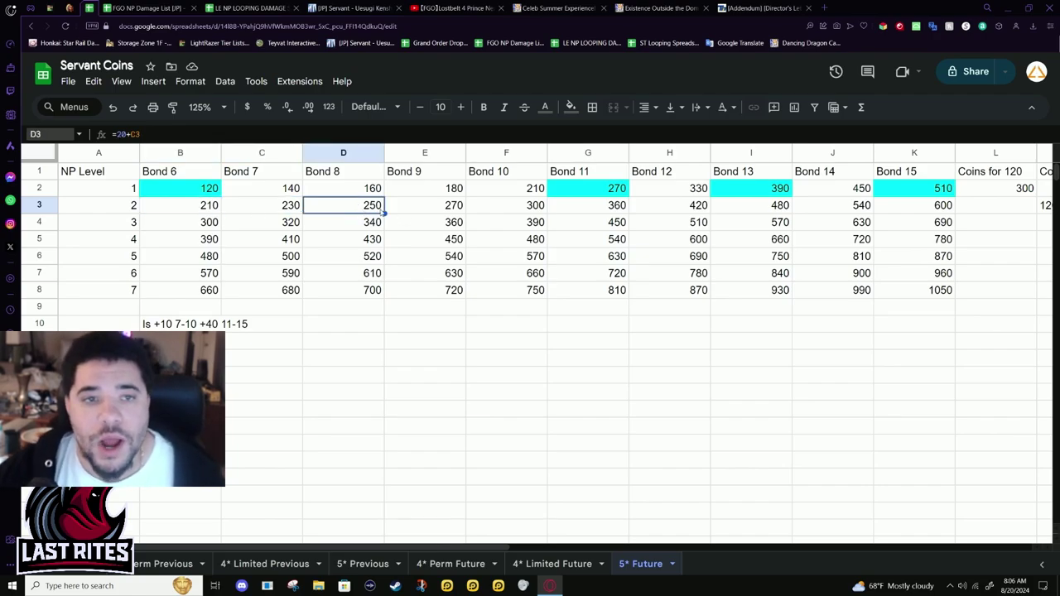
{"action": "left_click", "coordinate": [409, 210]}
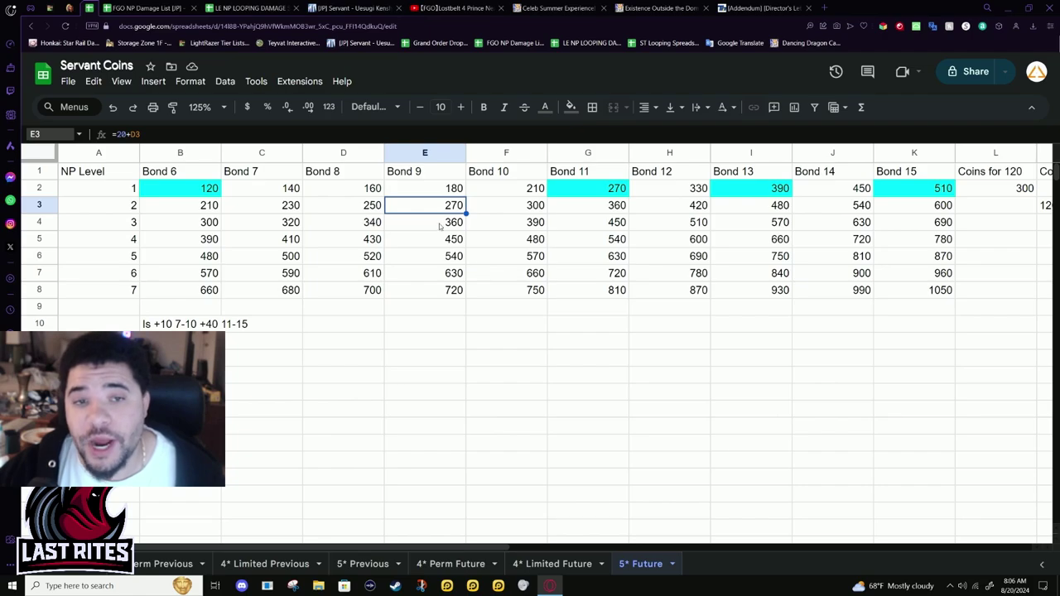
- Compare the NP level 2 coin totals at Bond 8 and Bond 9
{"action": "left_click", "coordinate": [350, 209]}
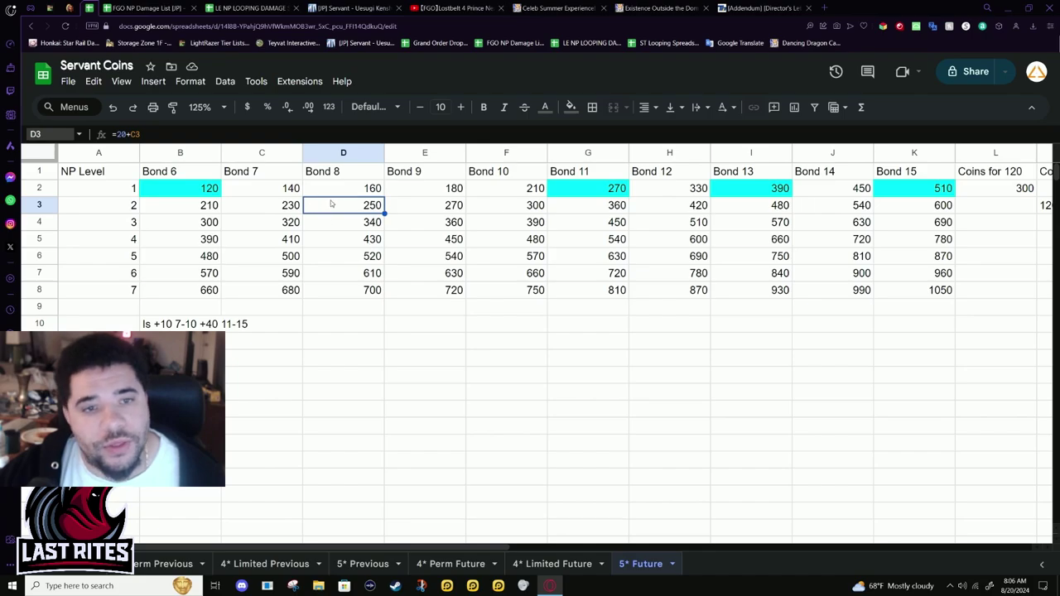
{"action": "left_click", "coordinate": [427, 207]}
{"action": "left_click", "coordinate": [332, 204]}
{"action": "left_click", "coordinate": [414, 207]}
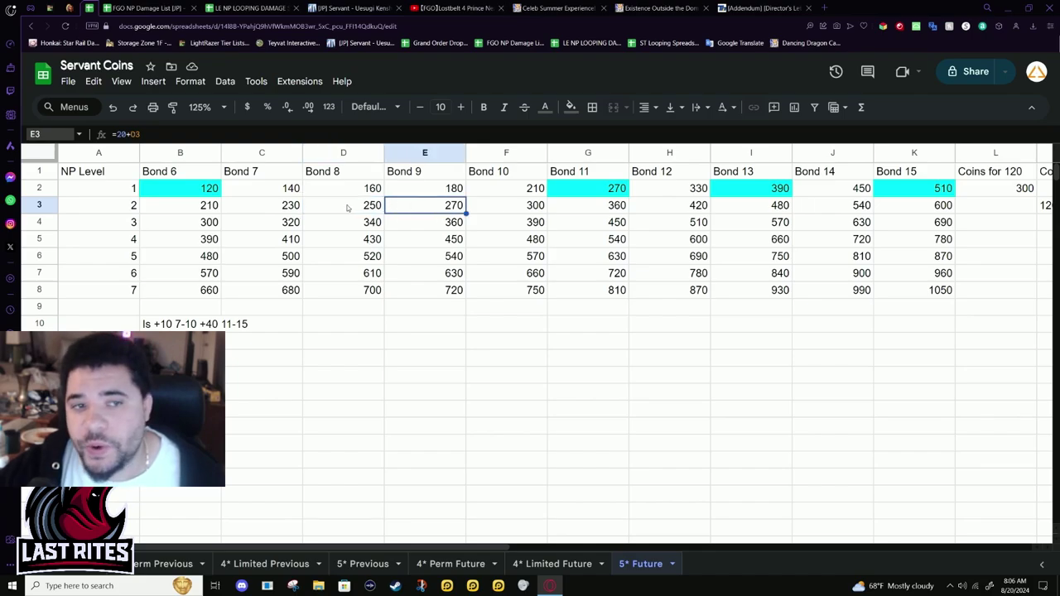
{"action": "left_click", "coordinate": [349, 207]}
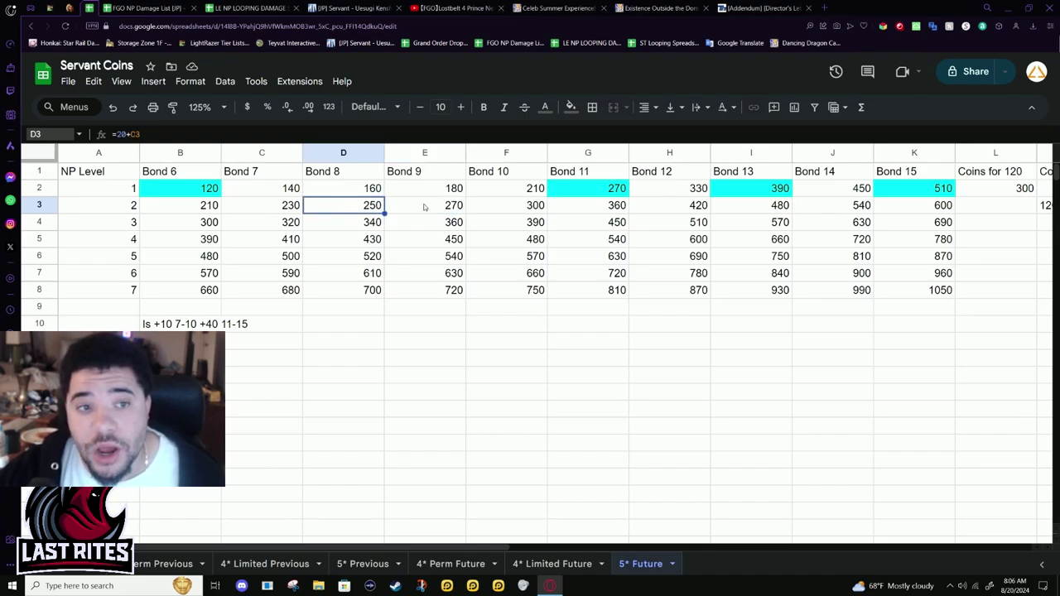
- Compare the NP level 2 coin totals at Bond 6, Bond 8, Bond 10 and Bond 11
{"action": "left_click", "coordinate": [200, 207]}
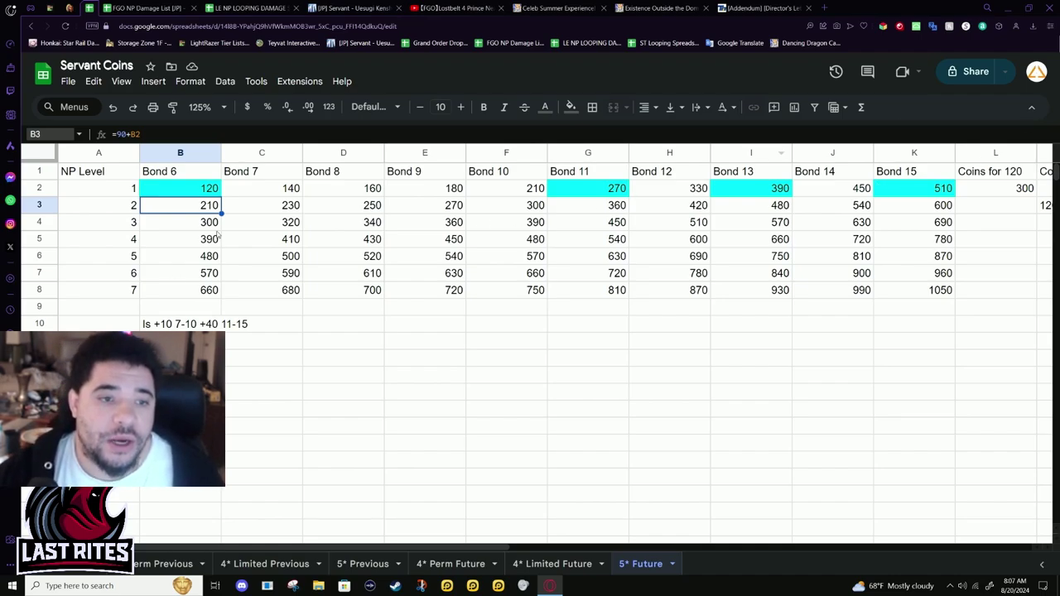
{"action": "left_click", "coordinate": [355, 212]}
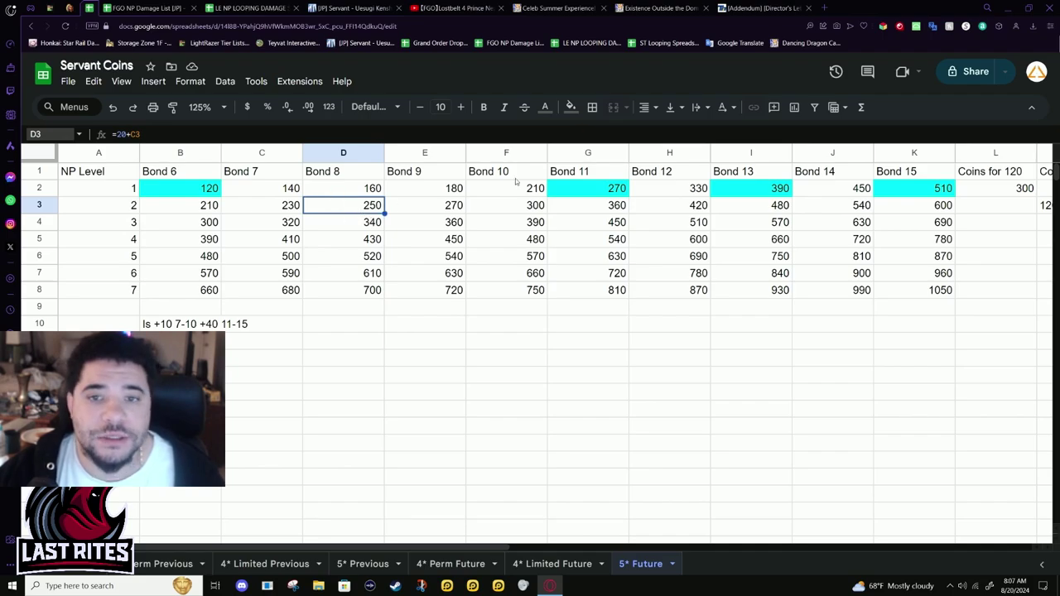
{"action": "left_click", "coordinate": [499, 214]}
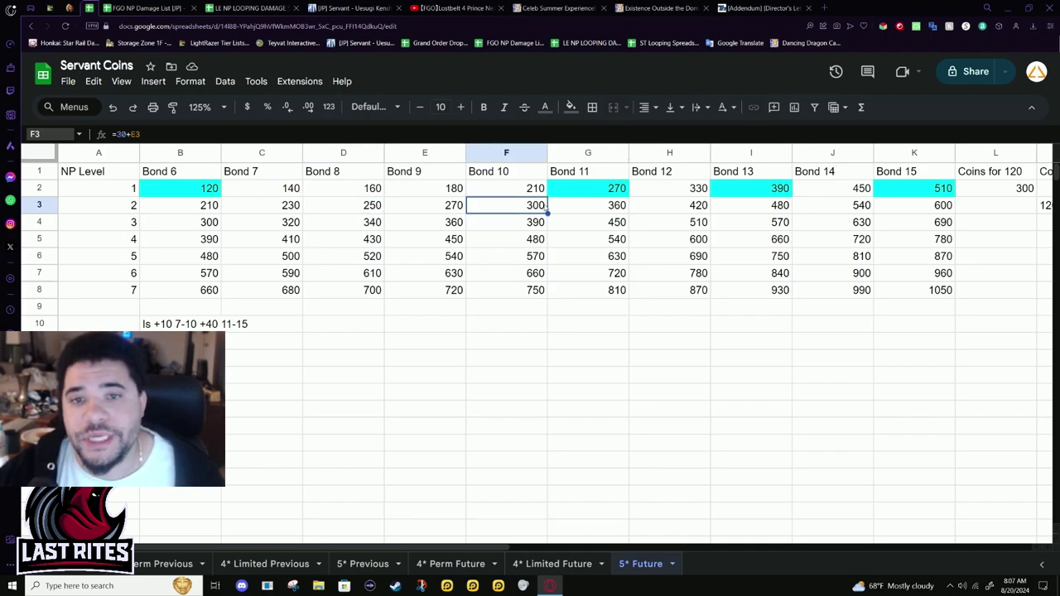
{"action": "left_click", "coordinate": [370, 212]}
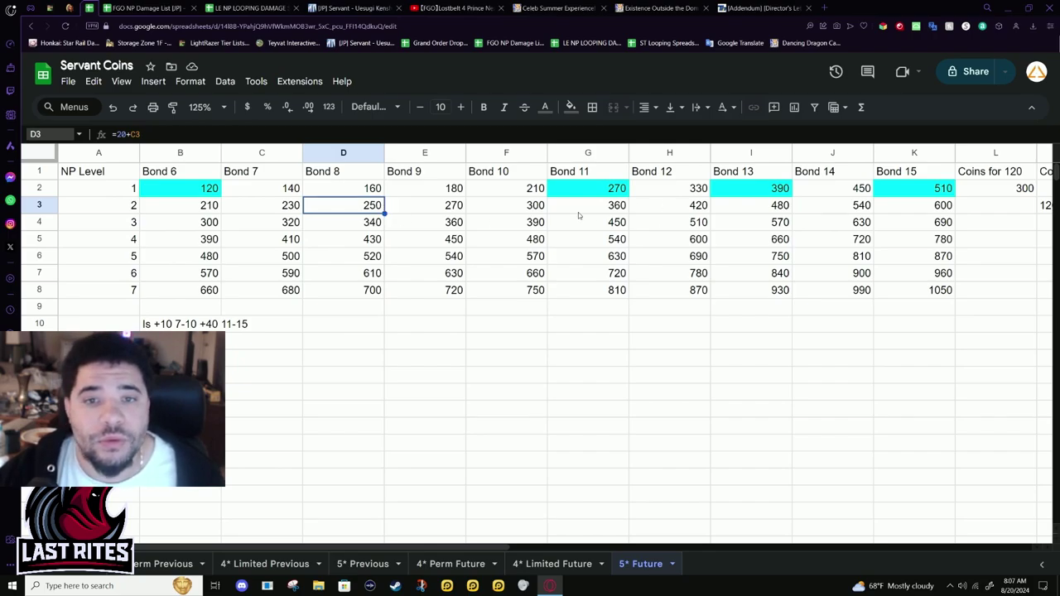
{"action": "left_click", "coordinate": [579, 214]}
{"action": "left_click", "coordinate": [377, 207]}
{"action": "left_click", "coordinate": [598, 211]}
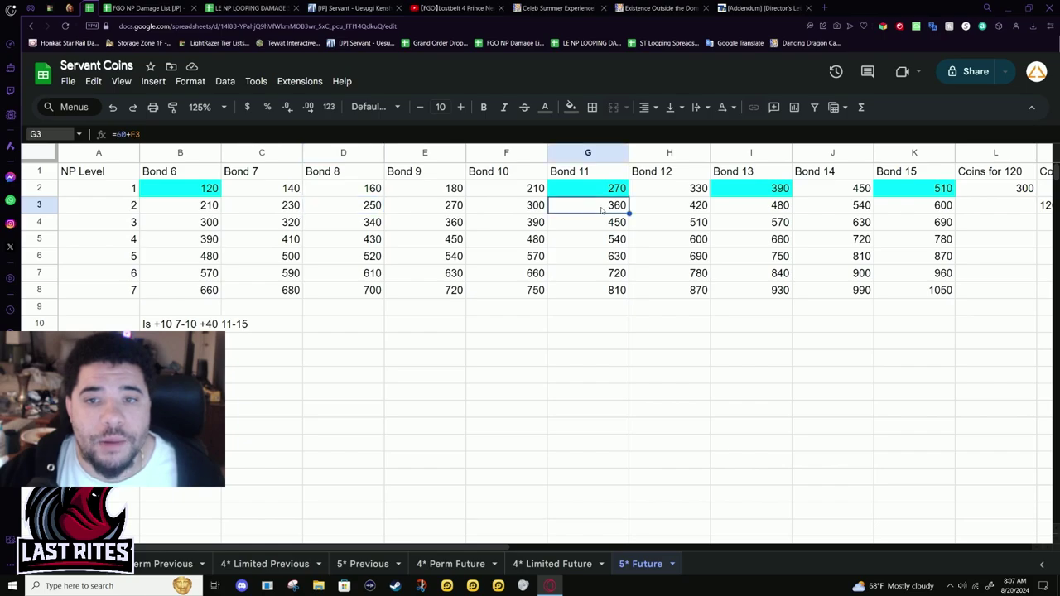
- Compare the NP level 2 coin totals at Bond 11, Bond 13 and Bond 15
{"action": "left_click", "coordinate": [787, 205]}
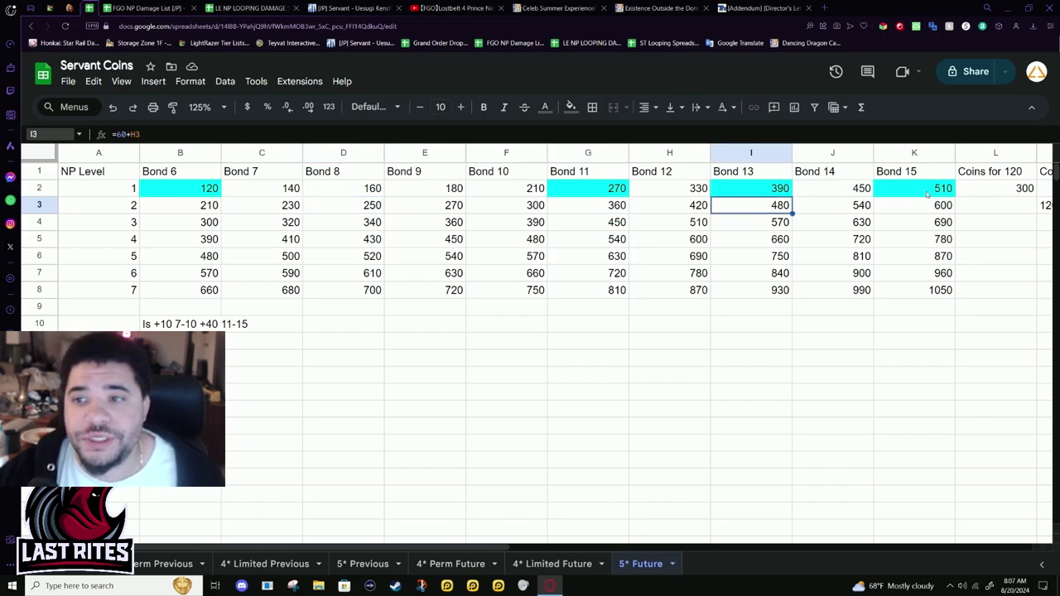
{"action": "left_click", "coordinate": [945, 209]}
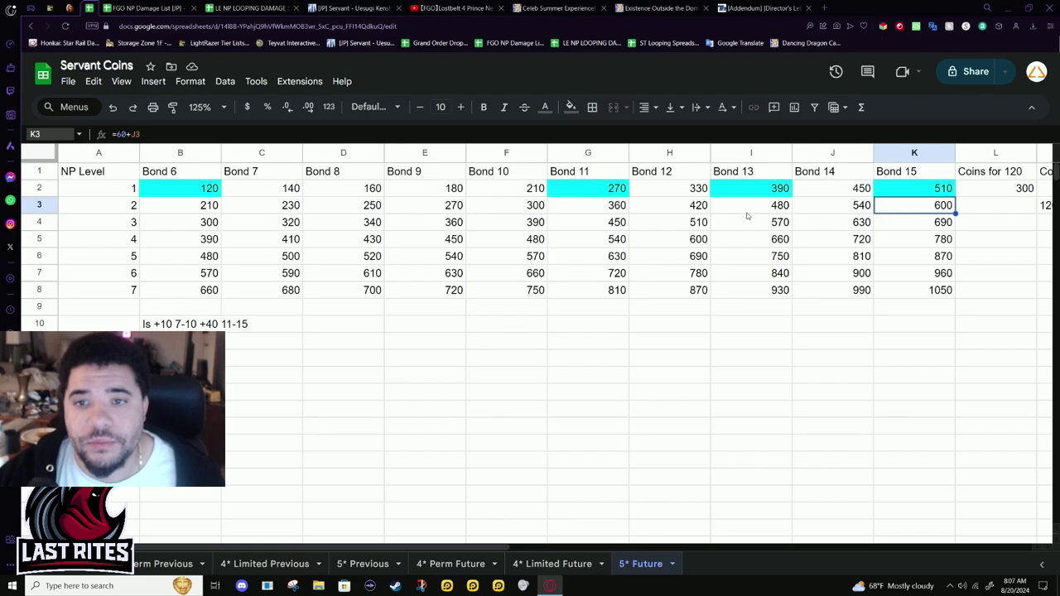
{"action": "left_click", "coordinate": [612, 209]}
{"action": "left_click", "coordinate": [763, 209]}
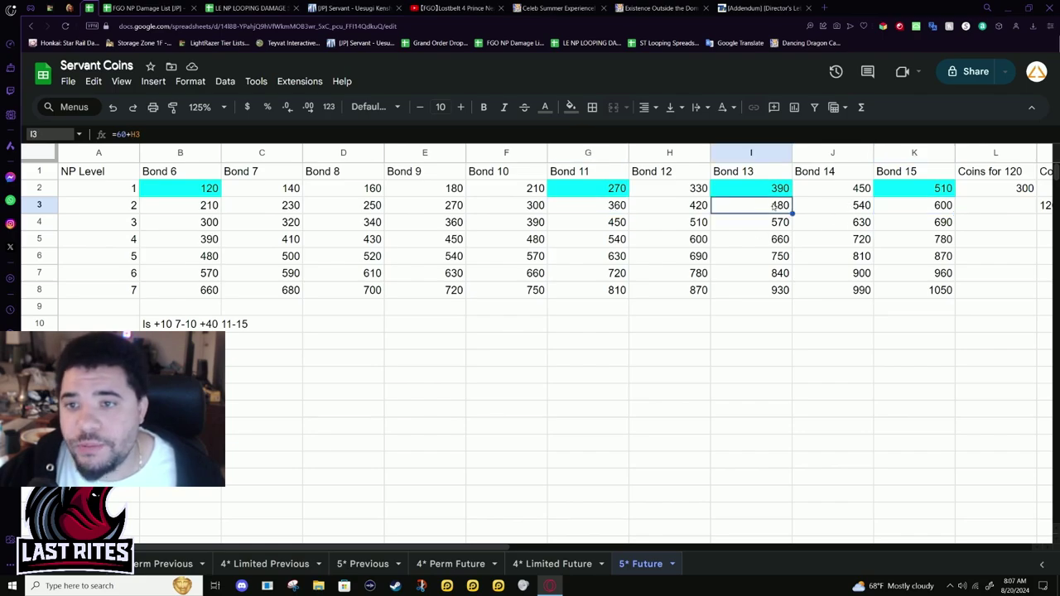
- Highlight the NP level 2 coin totals at Bond 8, Bond 11, Bond 13 and Bond 15 in green
{"action": "left_click", "coordinate": [929, 214]}
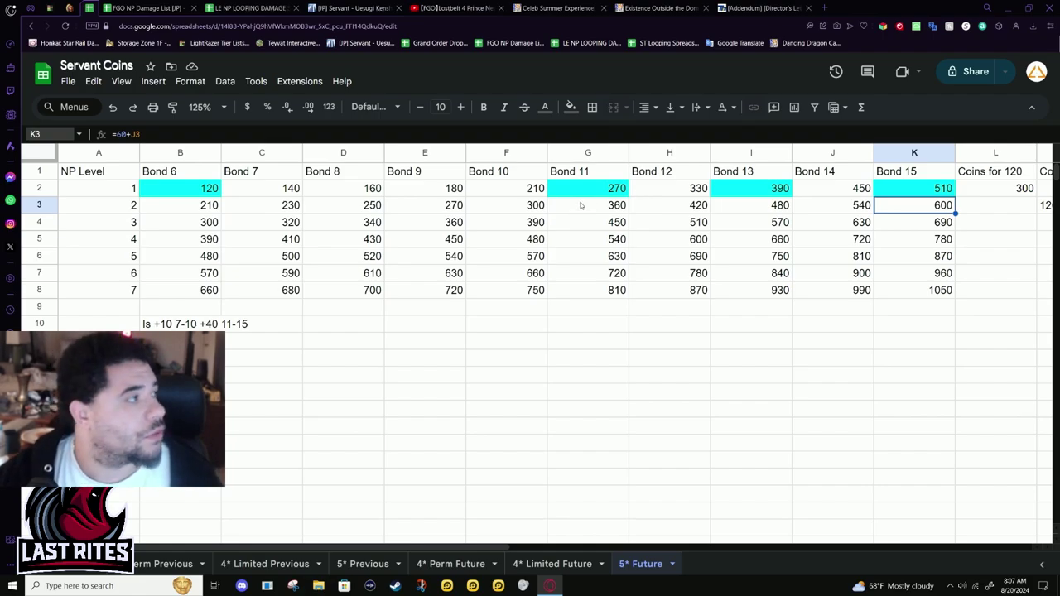
{"action": "left_click", "coordinate": [493, 226]}
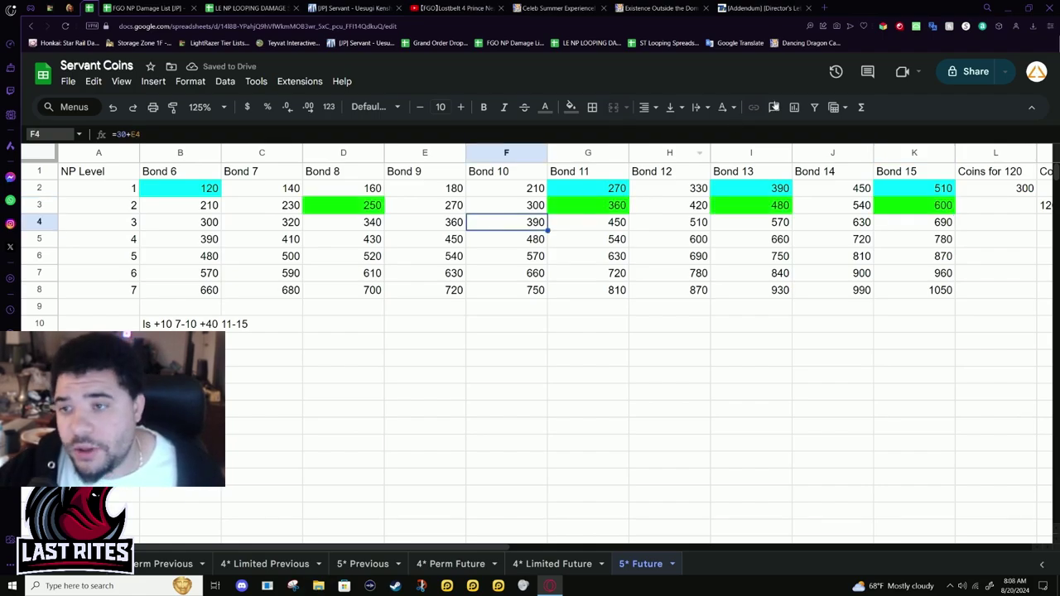
- Compare the NP level 2 coin total at Bond 15 with the coin costs for five and three appends
{"action": "left_click", "coordinate": [943, 210]}
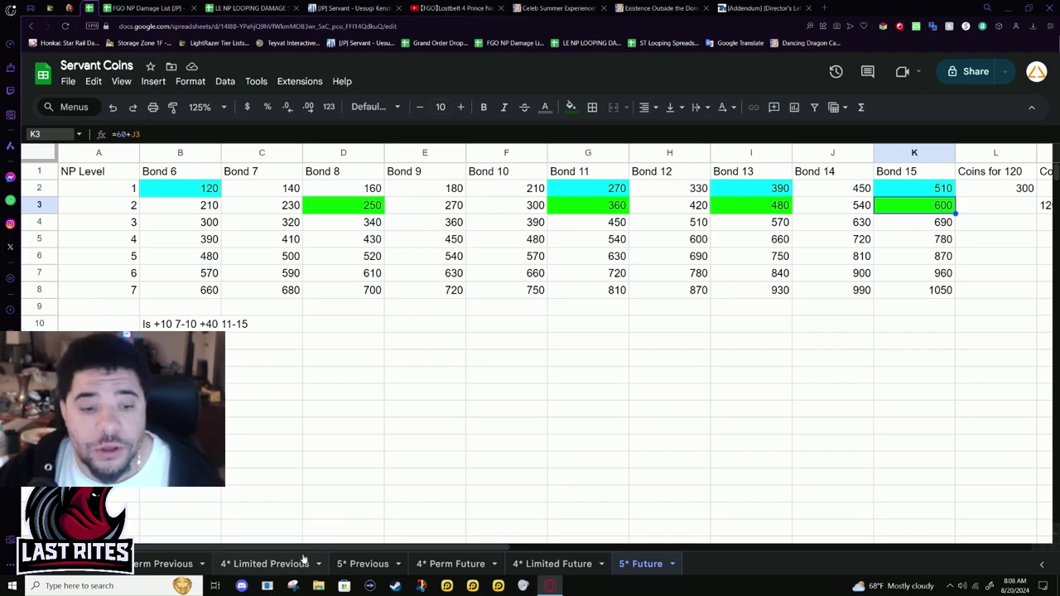
{"action": "left_click_drag", "start_coordinate": [374, 546], "coordinate": [554, 534]}
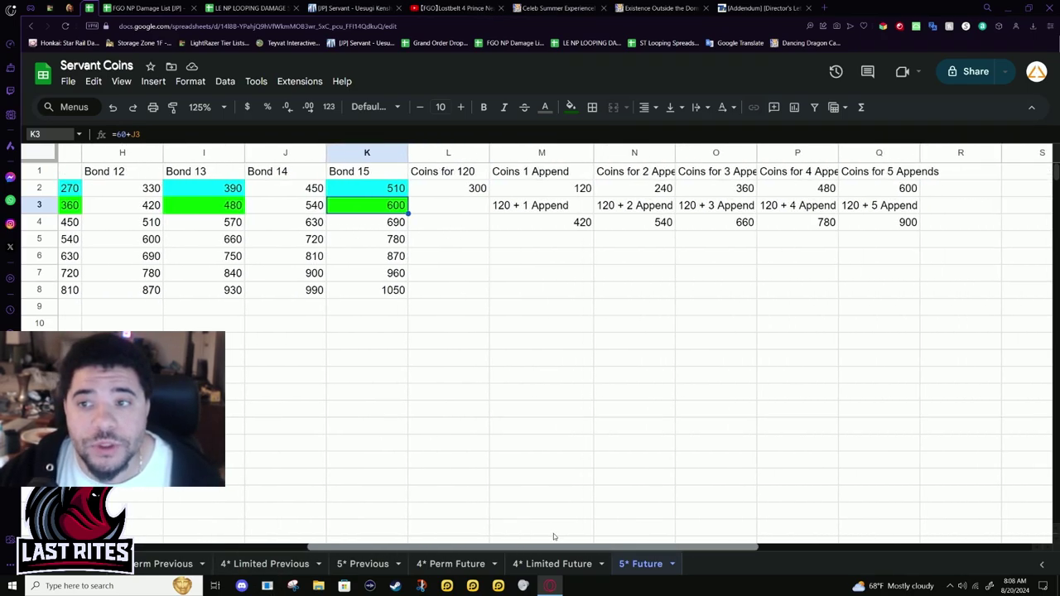
{"action": "left_click", "coordinate": [893, 191]}
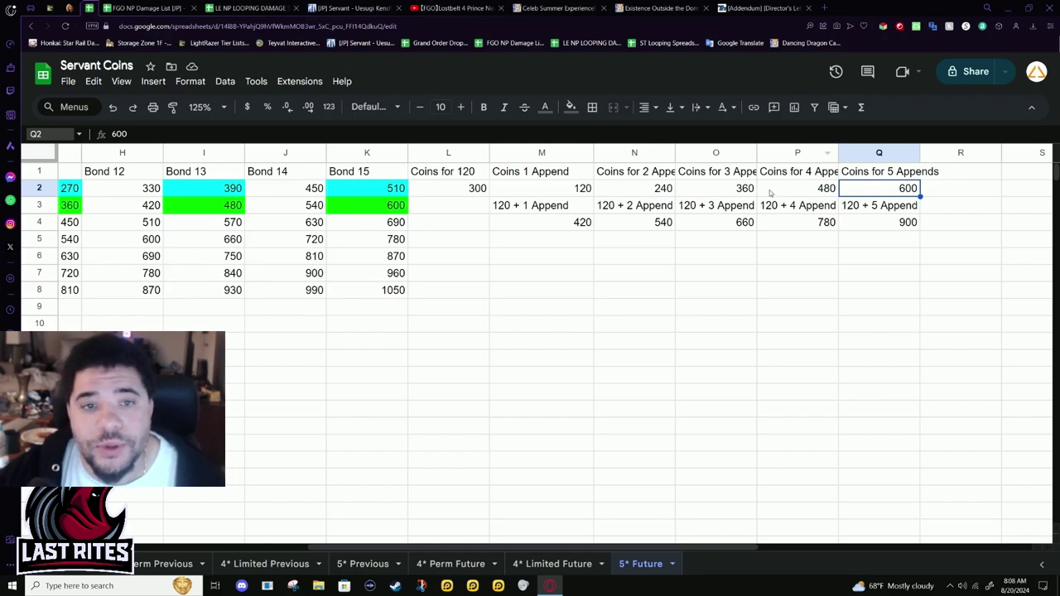
{"action": "left_click", "coordinate": [714, 194]}
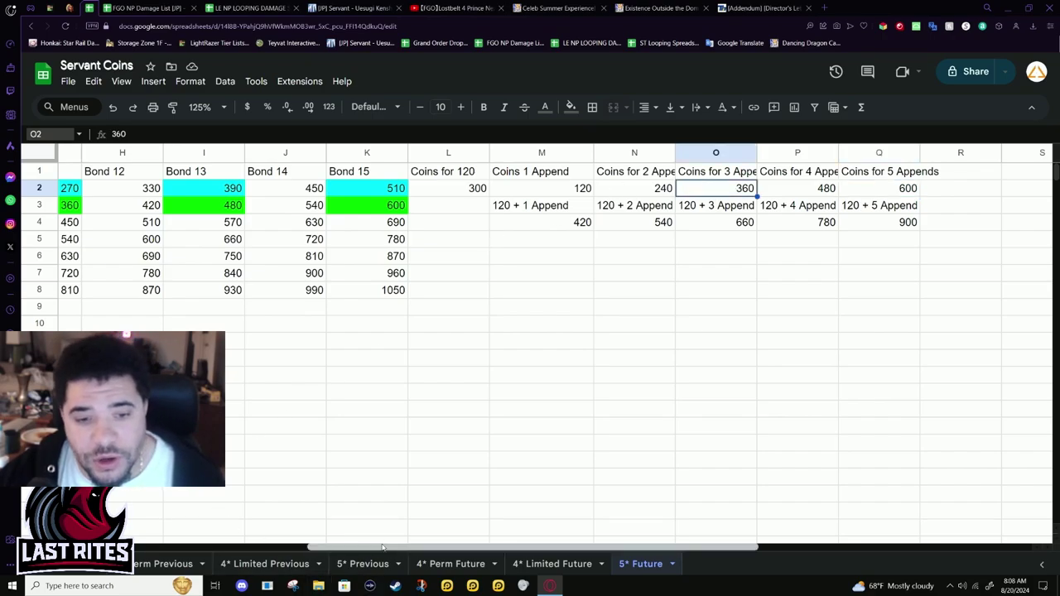
- Compare the NP level 3 coin totals at Bond 6 and Bond 7
{"action": "left_click_drag", "start_coordinate": [381, 548], "coordinate": [124, 538]}
{"action": "left_click", "coordinate": [261, 225]}
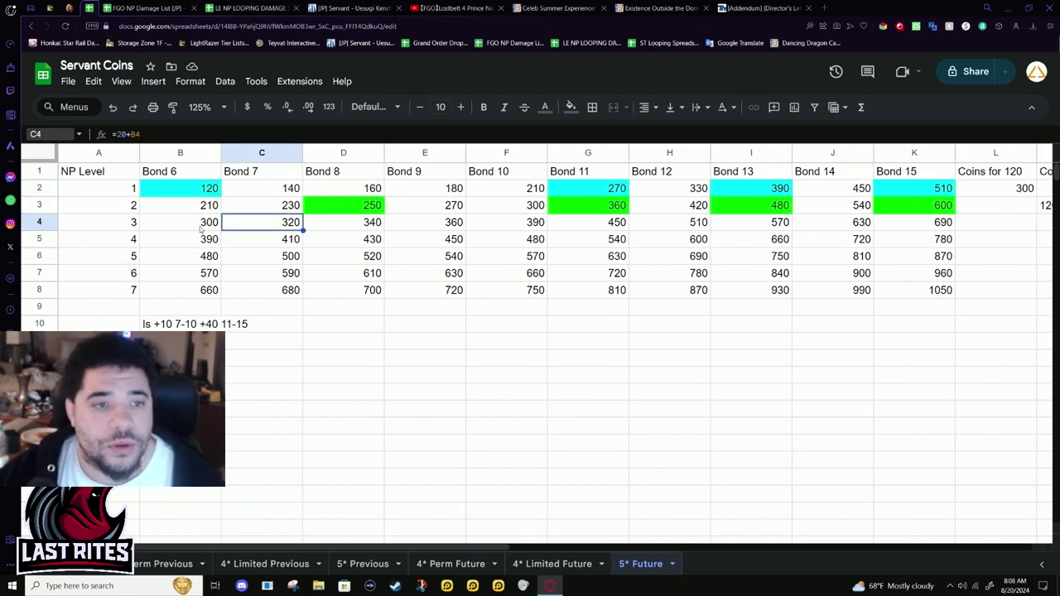
{"action": "left_click", "coordinate": [202, 230]}
{"action": "left_click", "coordinate": [290, 225]}
{"action": "left_click", "coordinate": [208, 211]}
{"action": "left_click", "coordinate": [206, 224]}
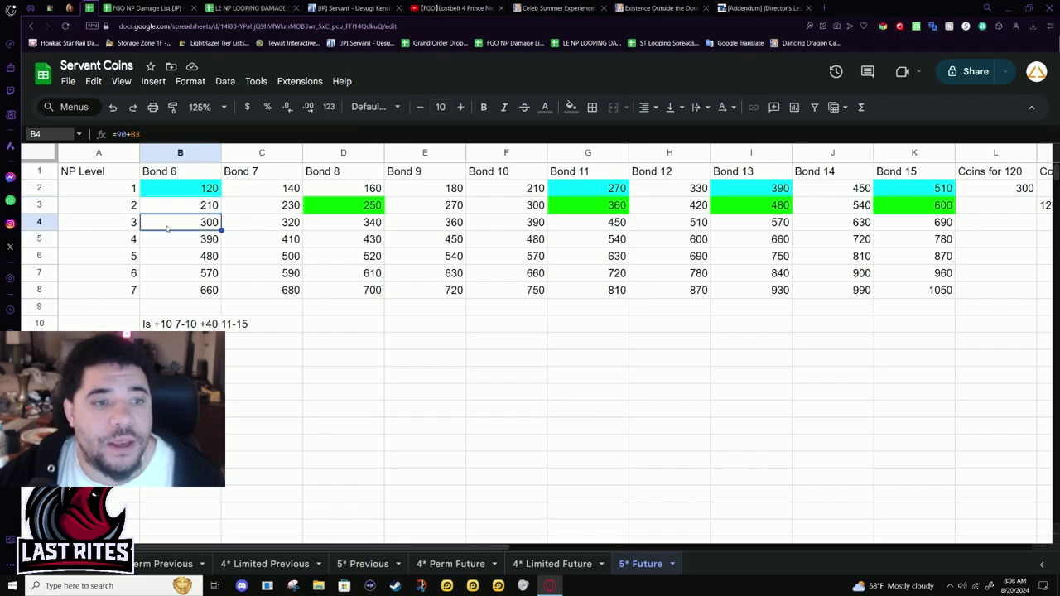
{"action": "left_click", "coordinate": [240, 222]}
{"action": "left_click", "coordinate": [201, 221]}
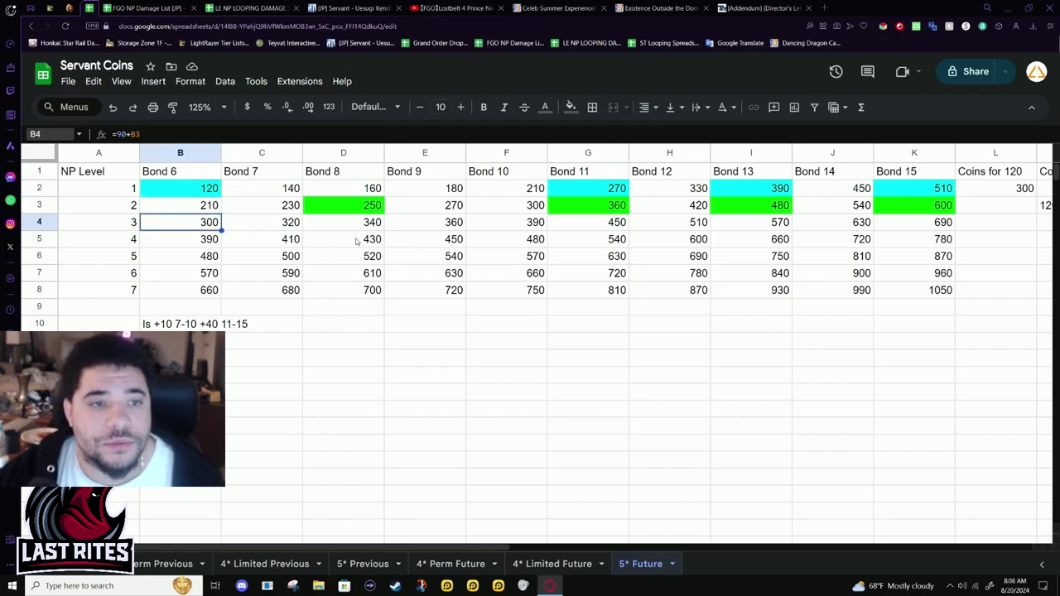
- Compare the NP level 3 coin totals at Bond 8, Bond 9 and Bond 15
{"action": "left_click", "coordinate": [319, 232]}
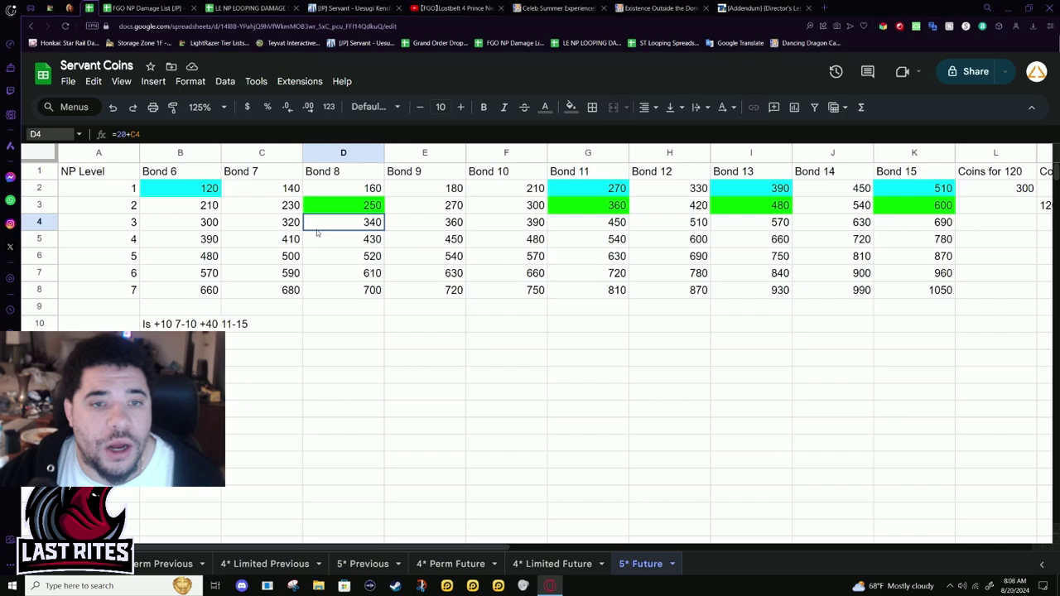
{"action": "left_click", "coordinate": [424, 231]}
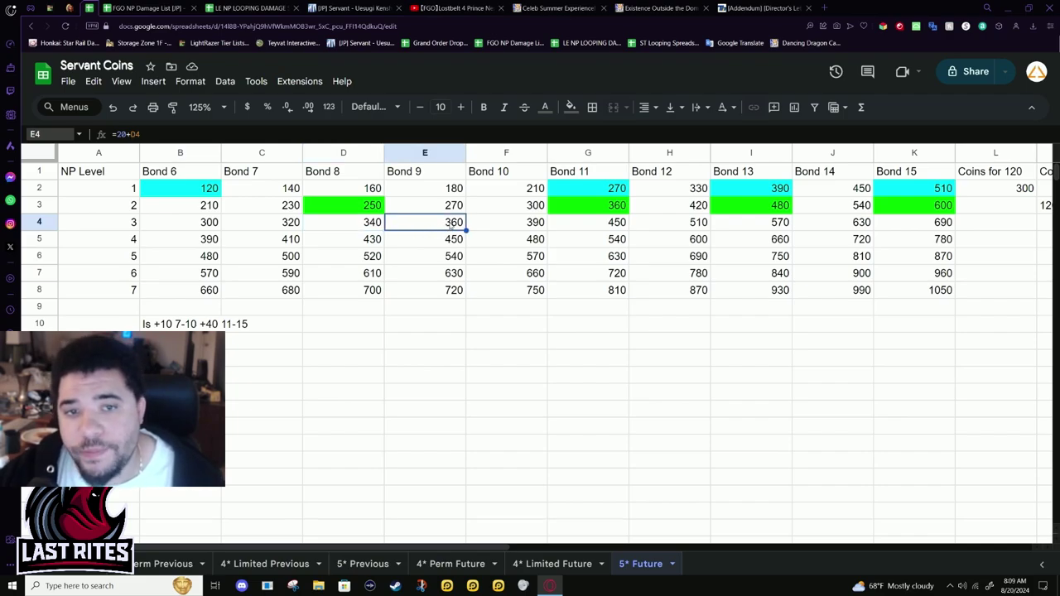
{"action": "left_click", "coordinate": [916, 224]}
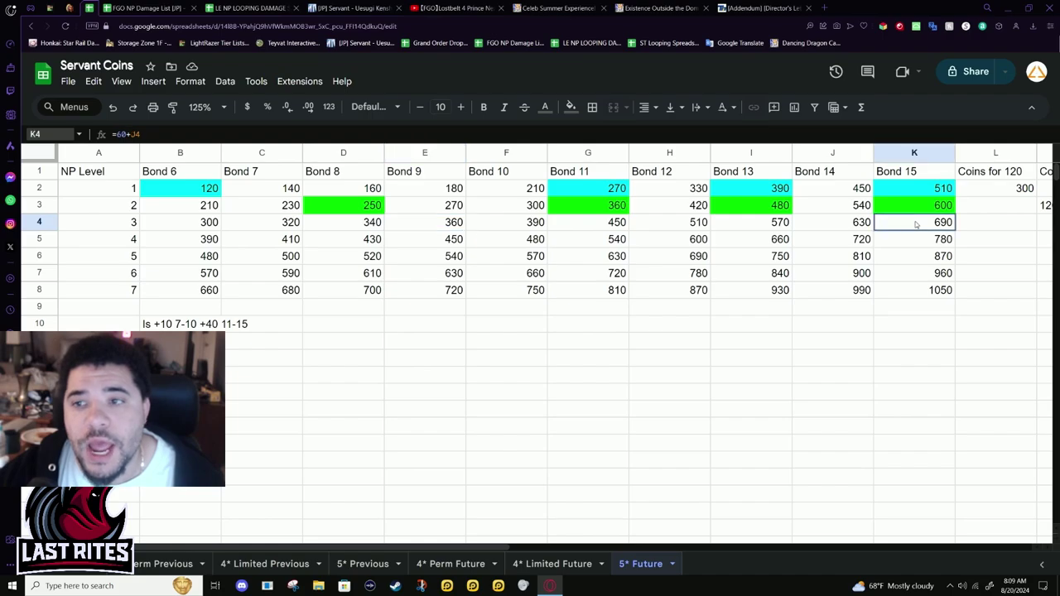
{"action": "left_click_drag", "start_coordinate": [916, 223], "coordinate": [439, 225]}
{"action": "left_click", "coordinate": [434, 225]}
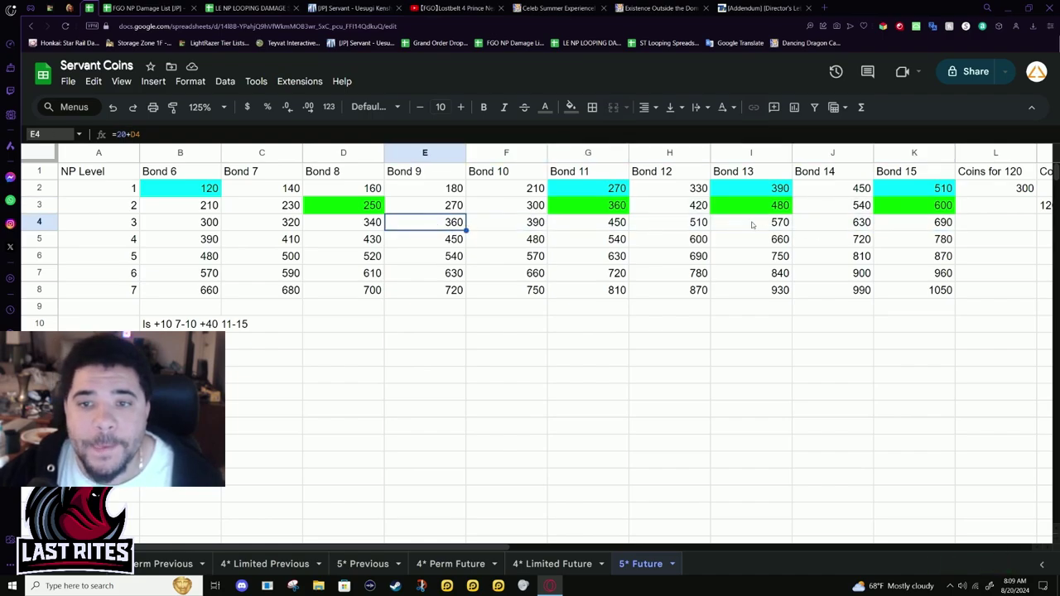
- Go through the NP level 3 coin totals from Bond 9 up to Bond 15
{"action": "left_click", "coordinate": [704, 226]}
{"action": "left_click", "coordinate": [446, 226]}
{"action": "left_click", "coordinate": [589, 226]}
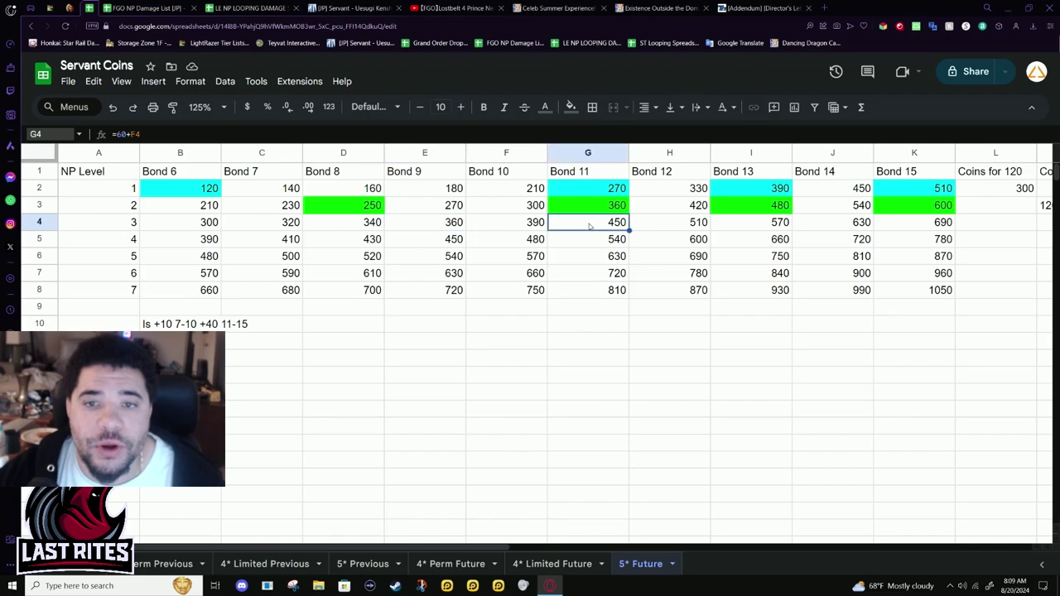
{"action": "left_click", "coordinate": [700, 224]}
{"action": "left_click", "coordinate": [825, 227]}
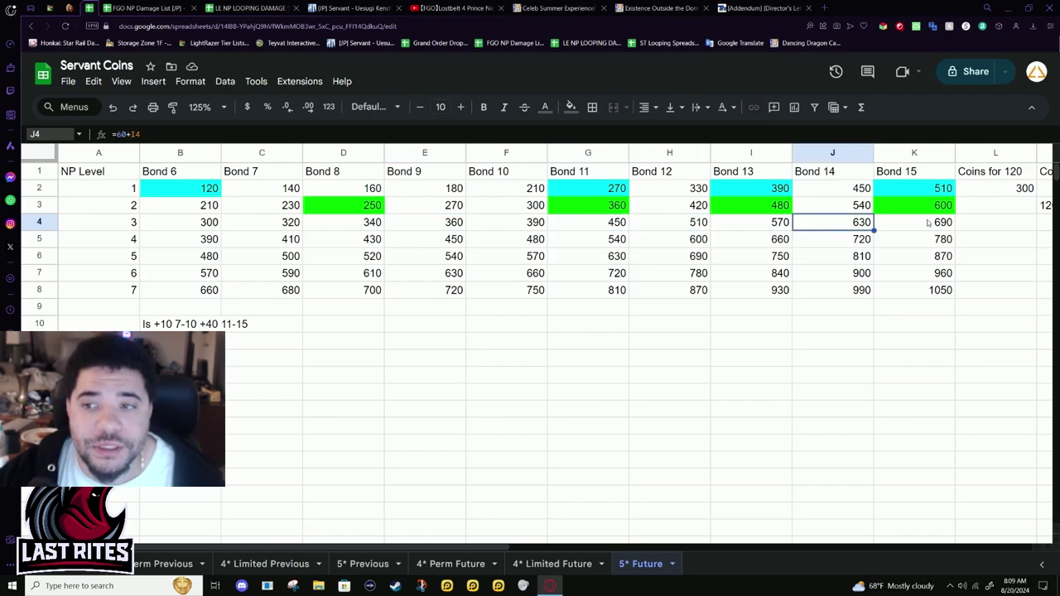
{"action": "left_click", "coordinate": [928, 222]}
{"action": "left_click", "coordinate": [847, 225]}
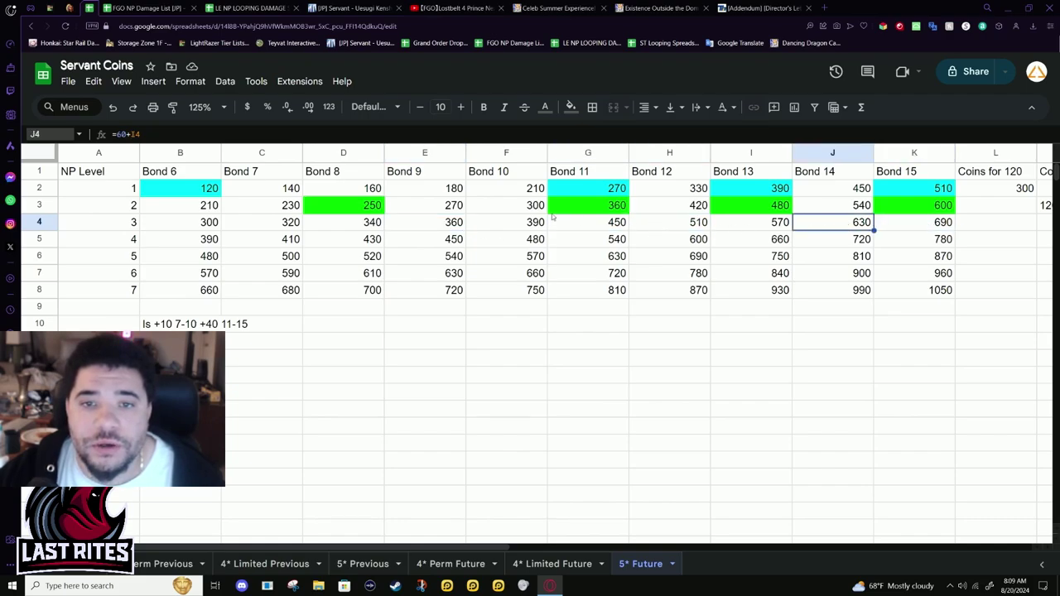
- Compare the NP level 3 coin totals at Bond 9, Bond 10, Bond 11 and Bond 12
{"action": "left_click_drag", "start_coordinate": [535, 222], "coordinate": [532, 239]}
{"action": "left_click", "coordinate": [454, 224]}
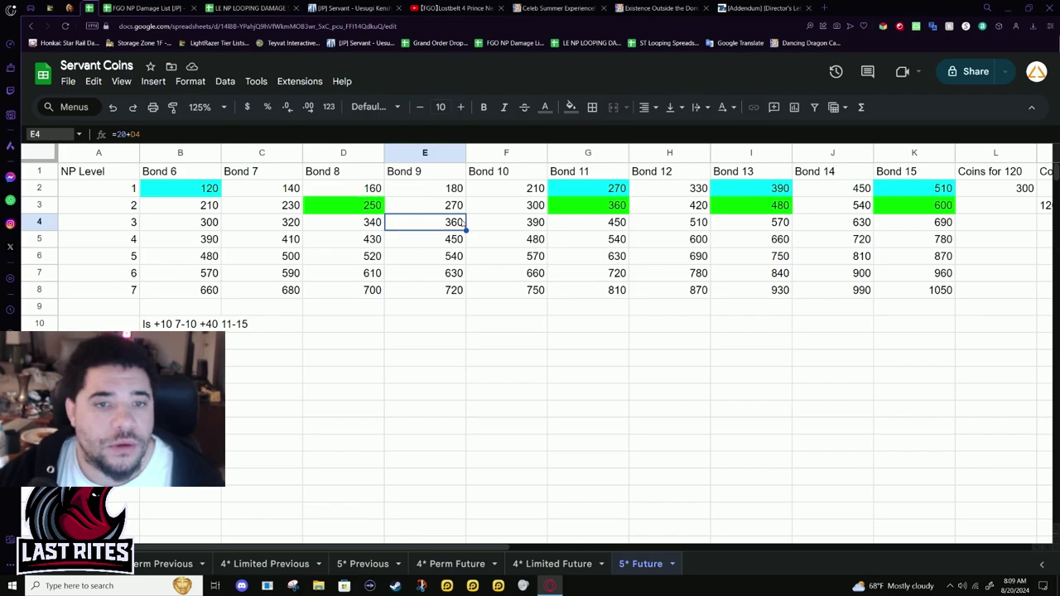
{"action": "left_click", "coordinate": [448, 235]}
{"action": "left_click", "coordinate": [442, 228]}
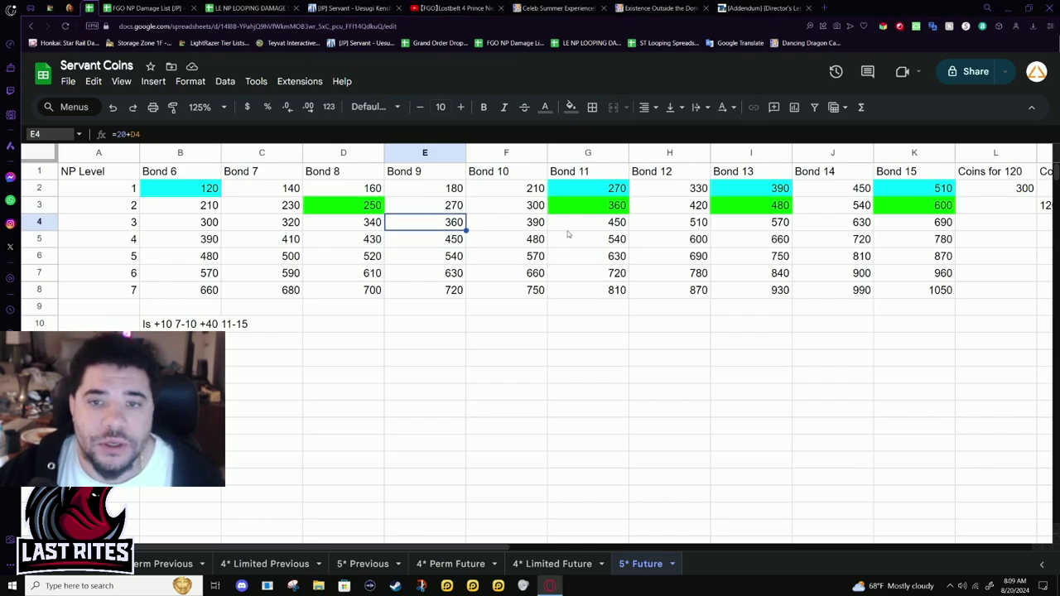
{"action": "left_click", "coordinate": [624, 228]}
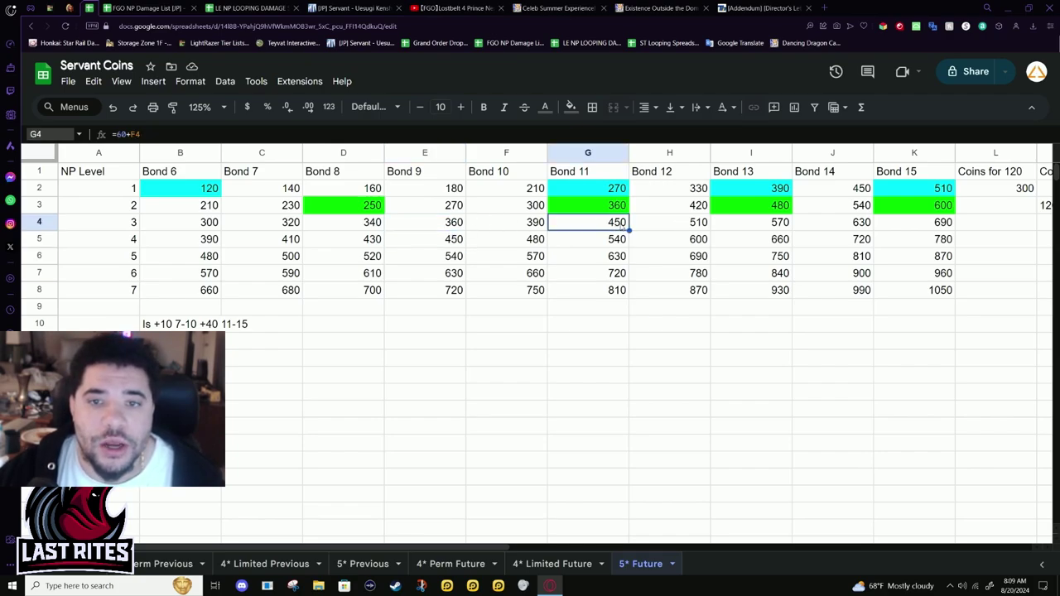
{"action": "left_click", "coordinate": [489, 224]}
{"action": "left_click", "coordinate": [580, 222]}
{"action": "left_click", "coordinate": [700, 223]}
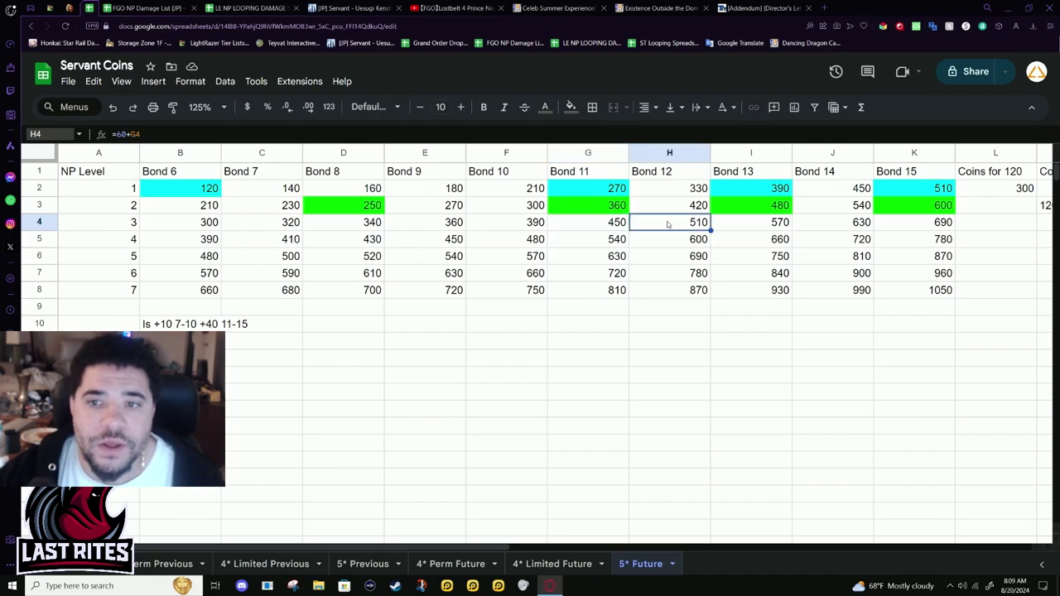
- Highlight the NP level 3 coin totals at Bond 9, Bond 12 and Bond 14 in red and the Bond 15 total in teal
{"action": "left_click", "coordinate": [836, 226]}
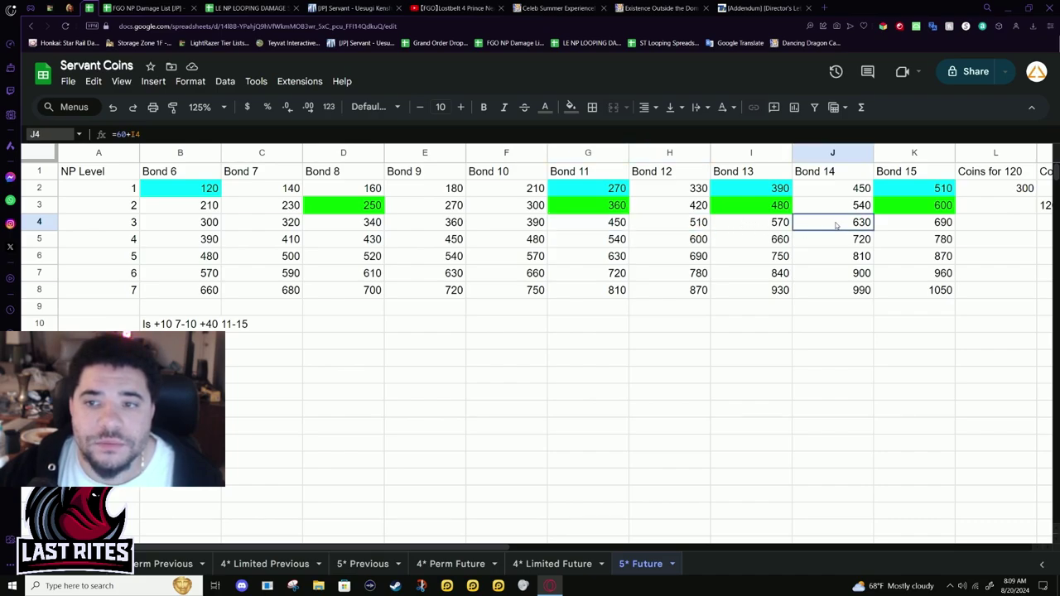
{"action": "left_click", "coordinate": [953, 225]}
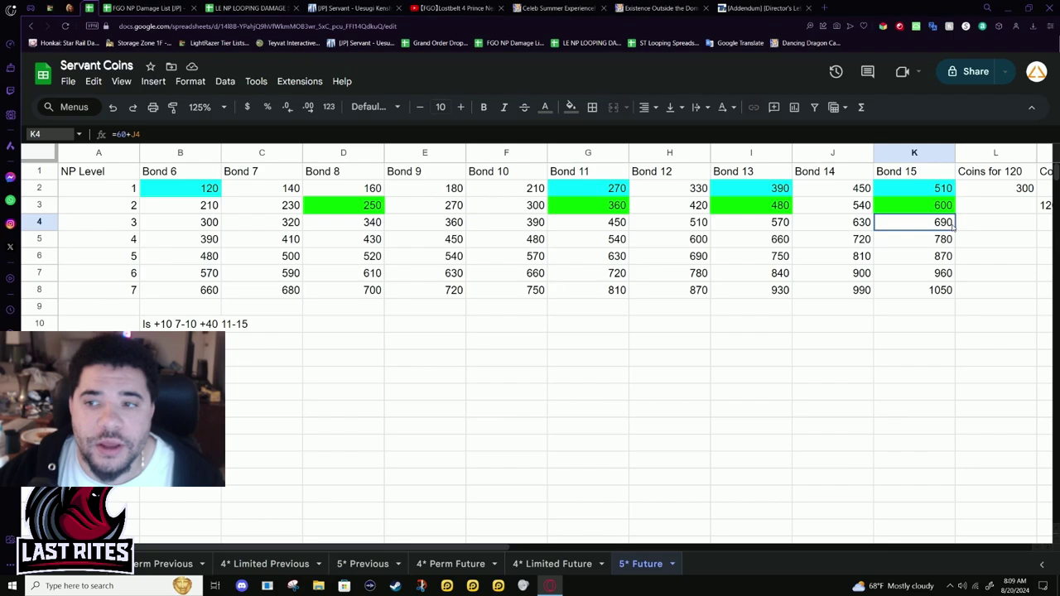
{"action": "left_click", "coordinate": [866, 232]}
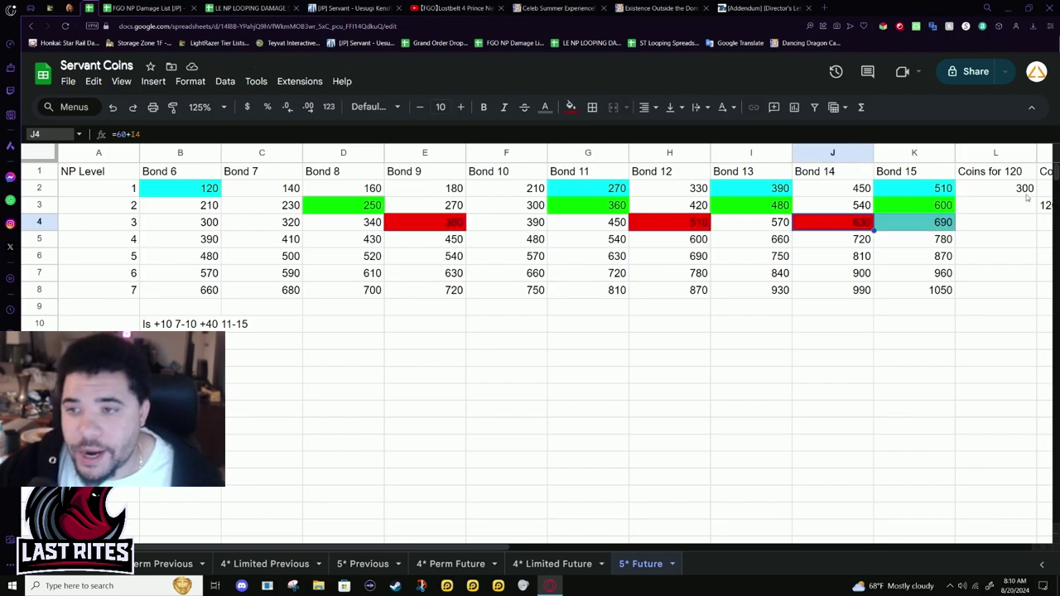
- Compare the Bond 15 coin totals at NP level 3 and NP level 4
{"action": "left_click", "coordinate": [913, 222]}
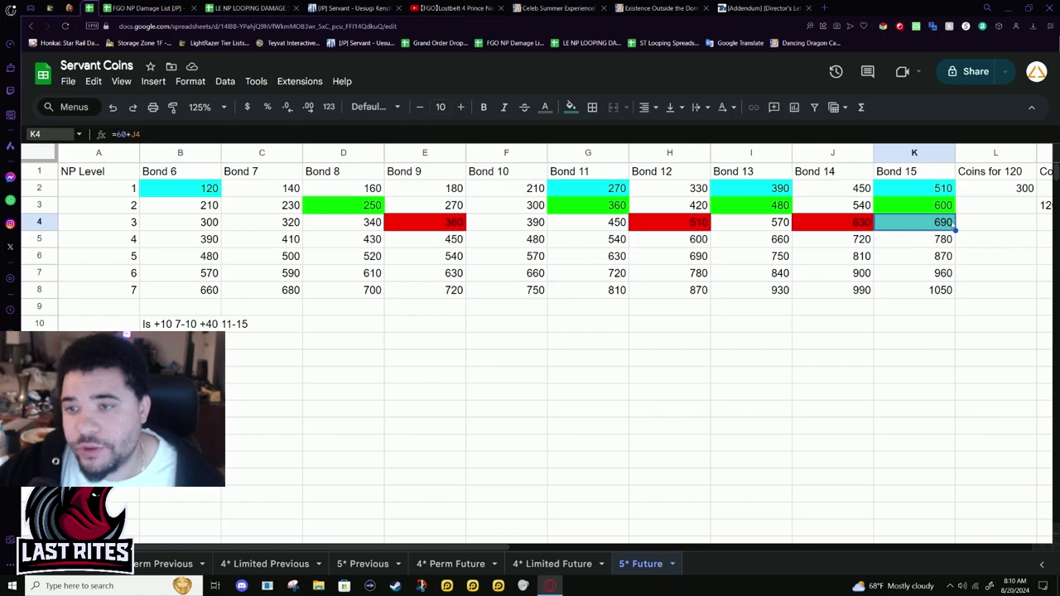
{"action": "left_click", "coordinate": [898, 254]}
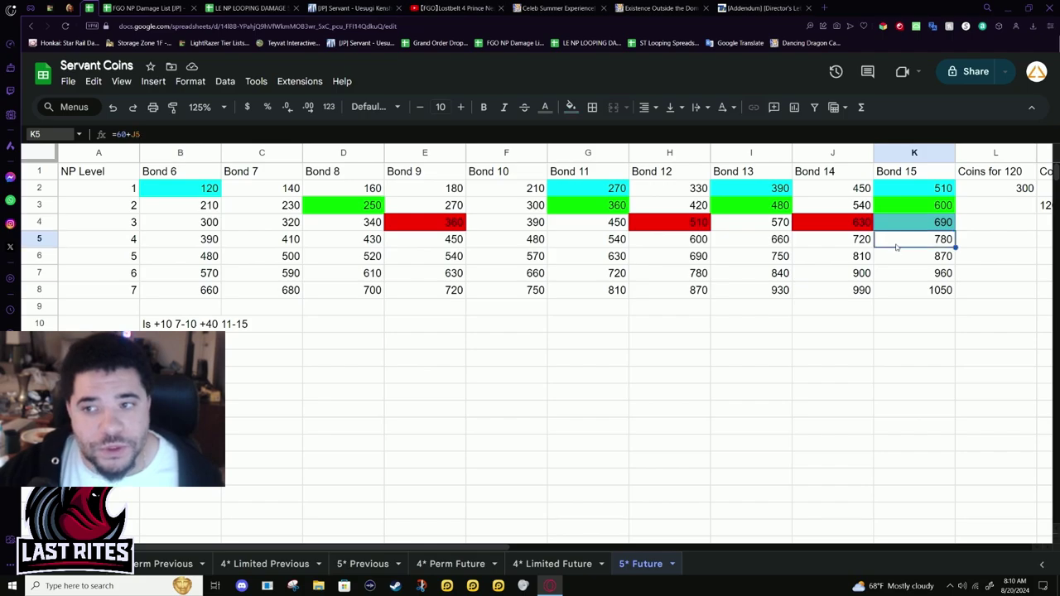
{"action": "left_click", "coordinate": [910, 226]}
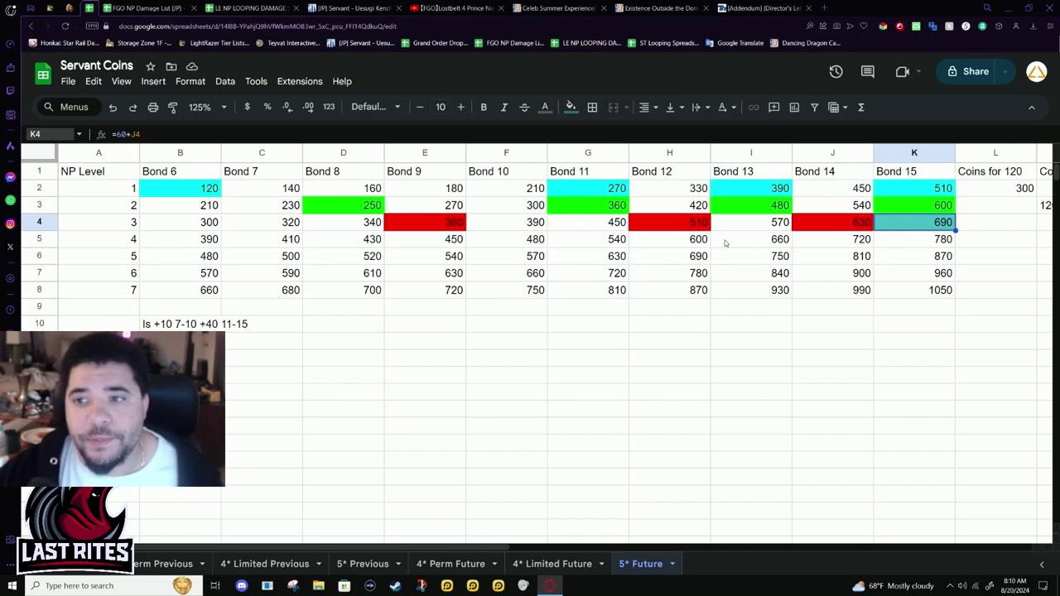
- Go through the NP level 4 coin totals at Bond 6, Bond 7 and Bond 8
{"action": "left_click", "coordinate": [258, 240]}
{"action": "left_click", "coordinate": [186, 242]}
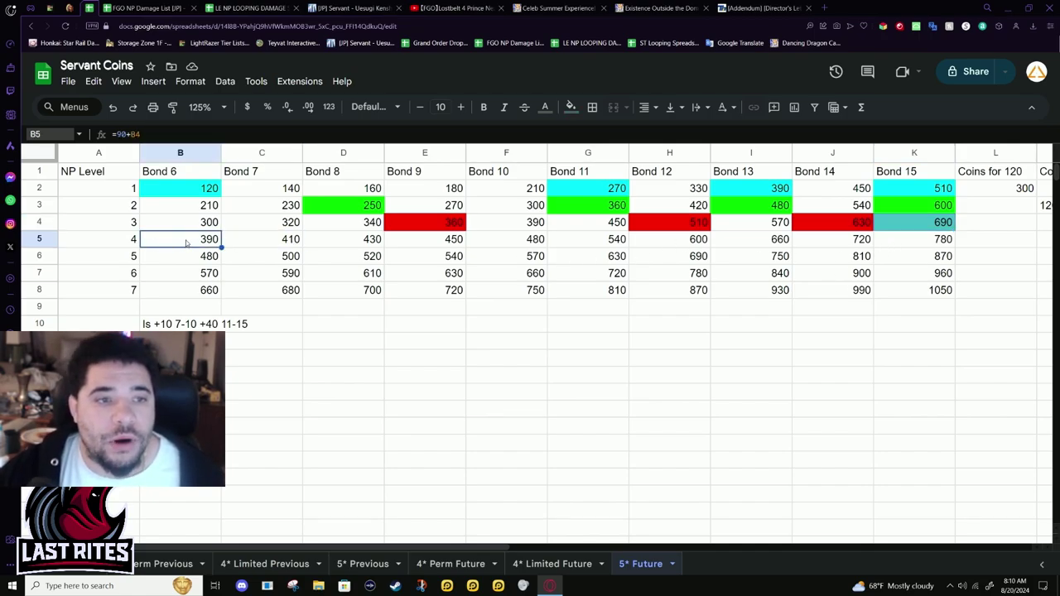
{"action": "left_click", "coordinate": [227, 242]}
{"action": "left_click", "coordinate": [192, 241]}
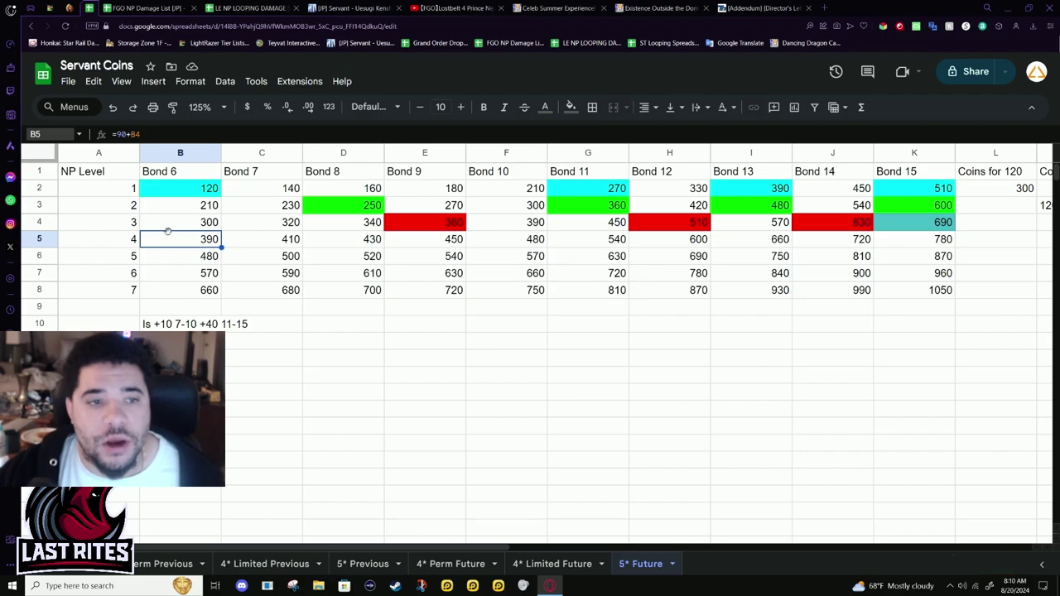
{"action": "left_click", "coordinate": [366, 244]}
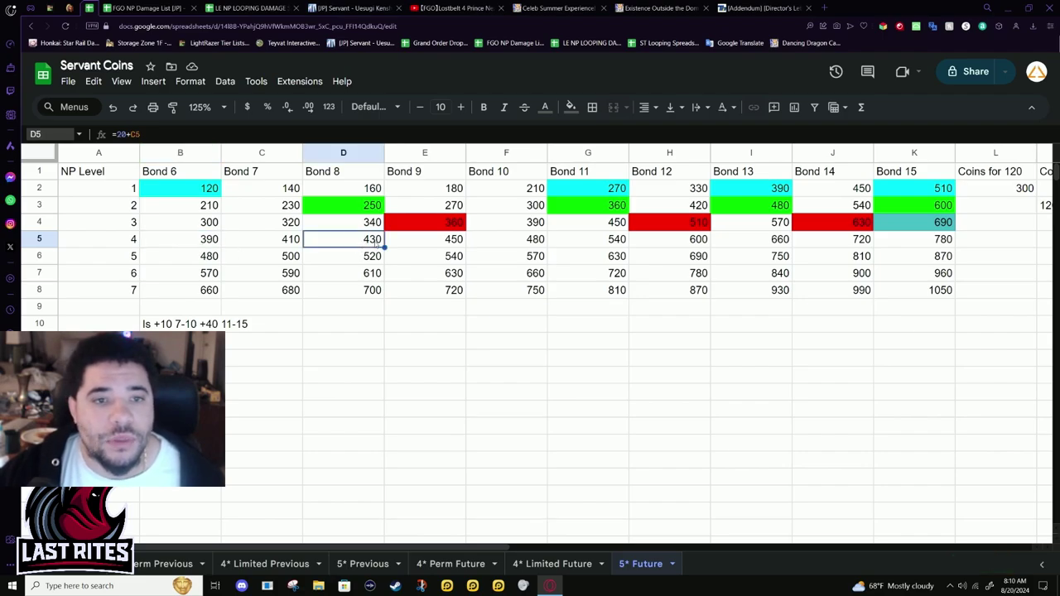
{"action": "right_click", "coordinate": [376, 240]}
{"action": "left_click", "coordinate": [335, 248]}
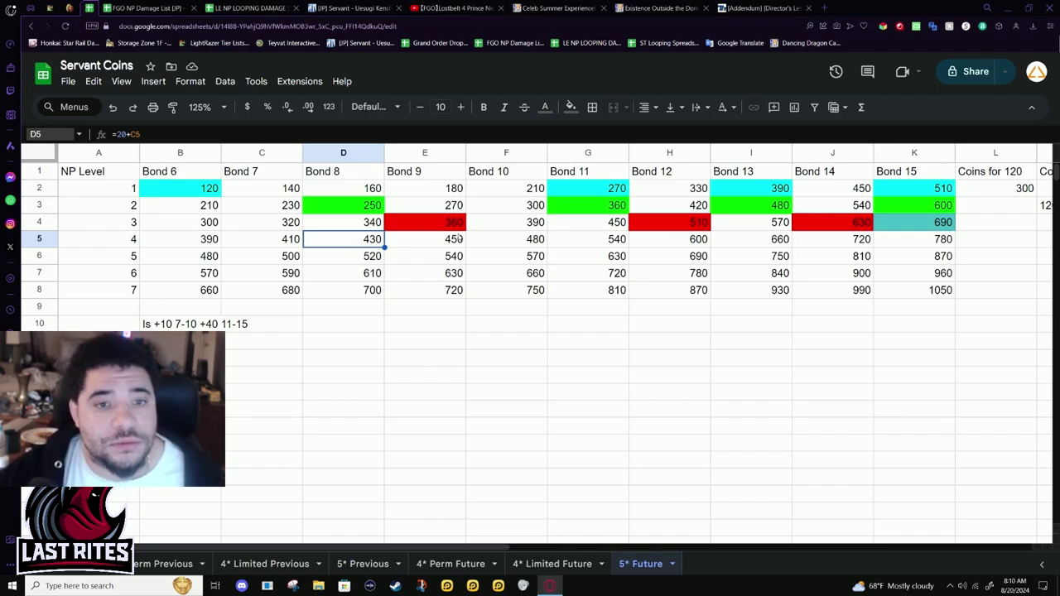
- Compare the NP level 4 coin totals from Bond 10 to Bond 15, focusing on Bond 13
{"action": "left_click", "coordinate": [499, 246]}
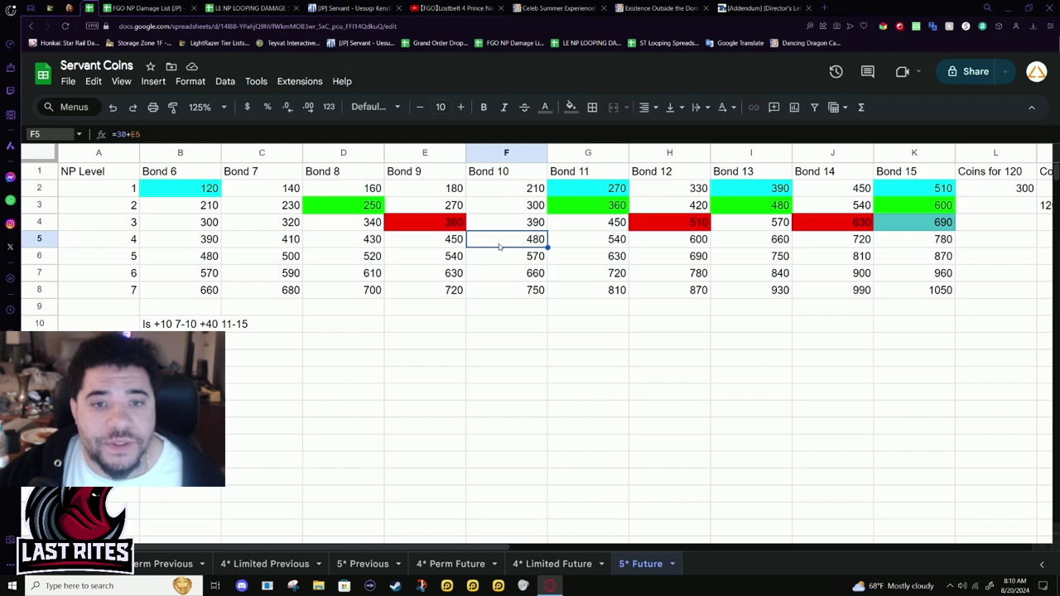
{"action": "left_click", "coordinate": [646, 246]}
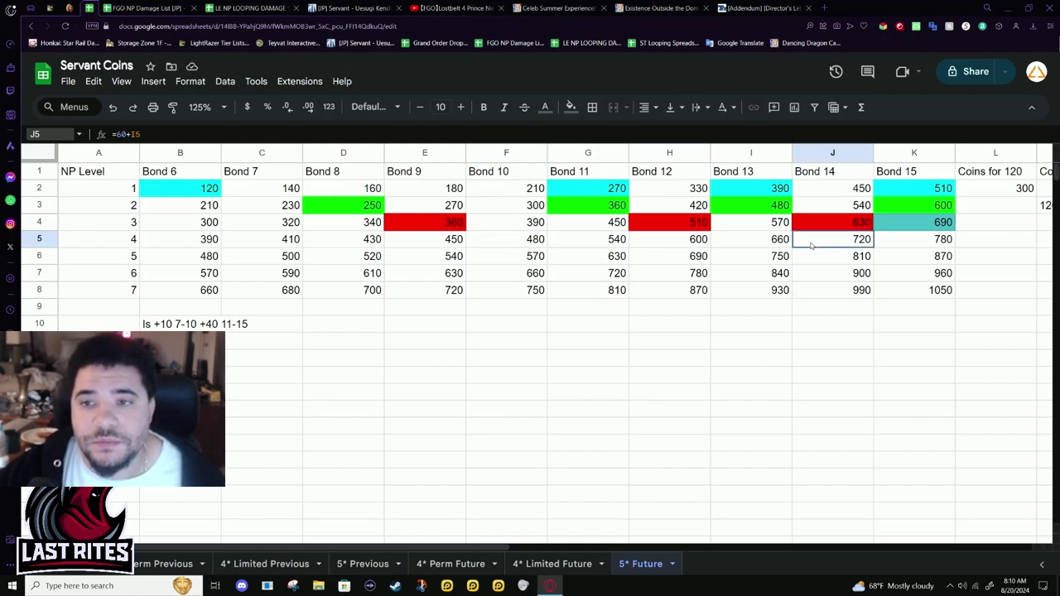
{"action": "left_click", "coordinate": [750, 246]}
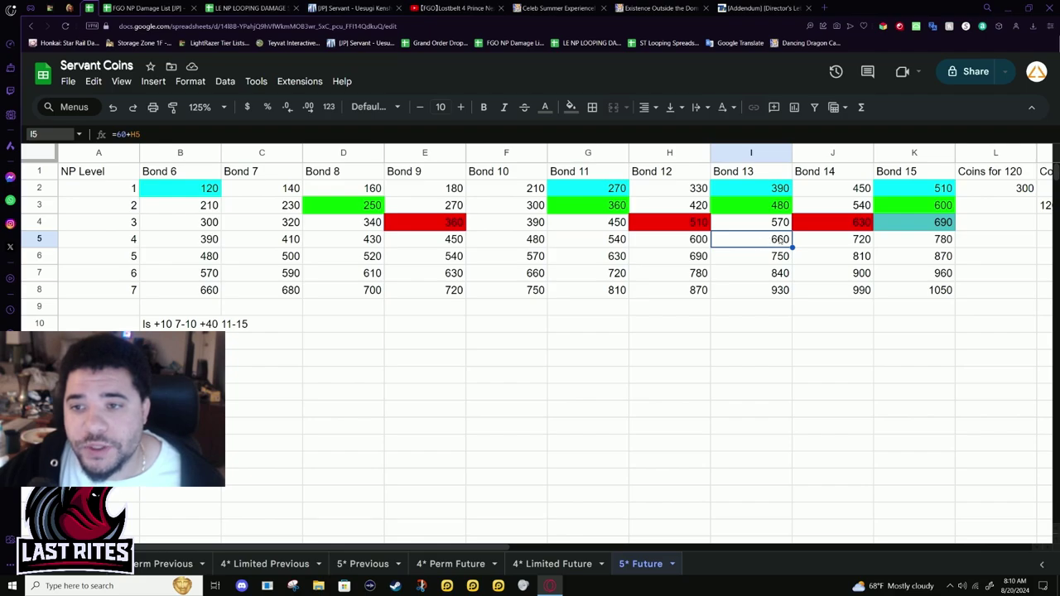
{"action": "left_click_drag", "start_coordinate": [811, 239], "coordinate": [922, 239]}
{"action": "left_click", "coordinate": [751, 236]}
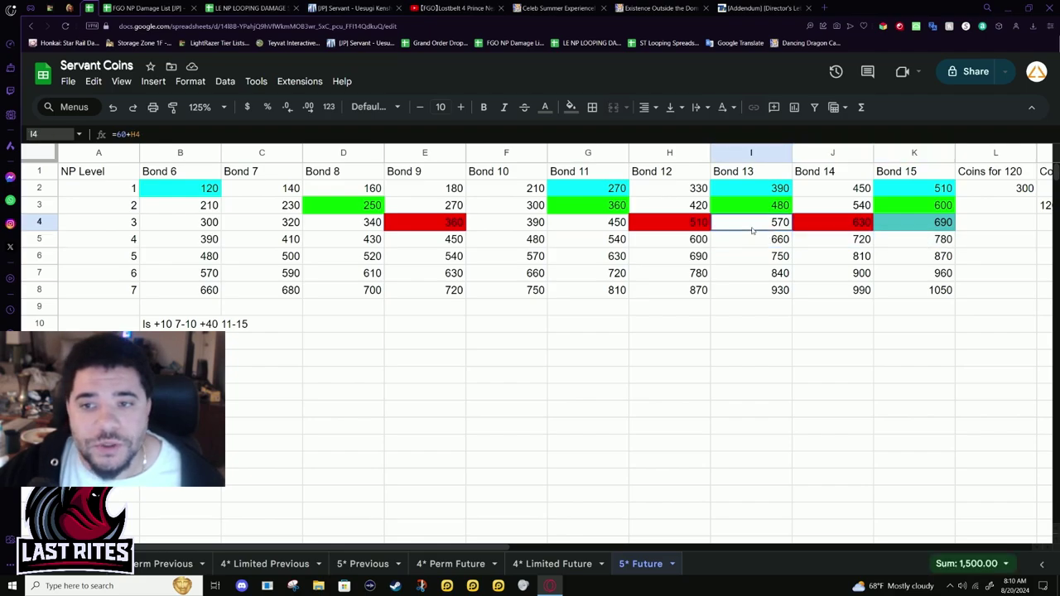
{"action": "left_click_drag", "start_coordinate": [753, 241], "coordinate": [667, 239]}
{"action": "left_click", "coordinate": [753, 246]}
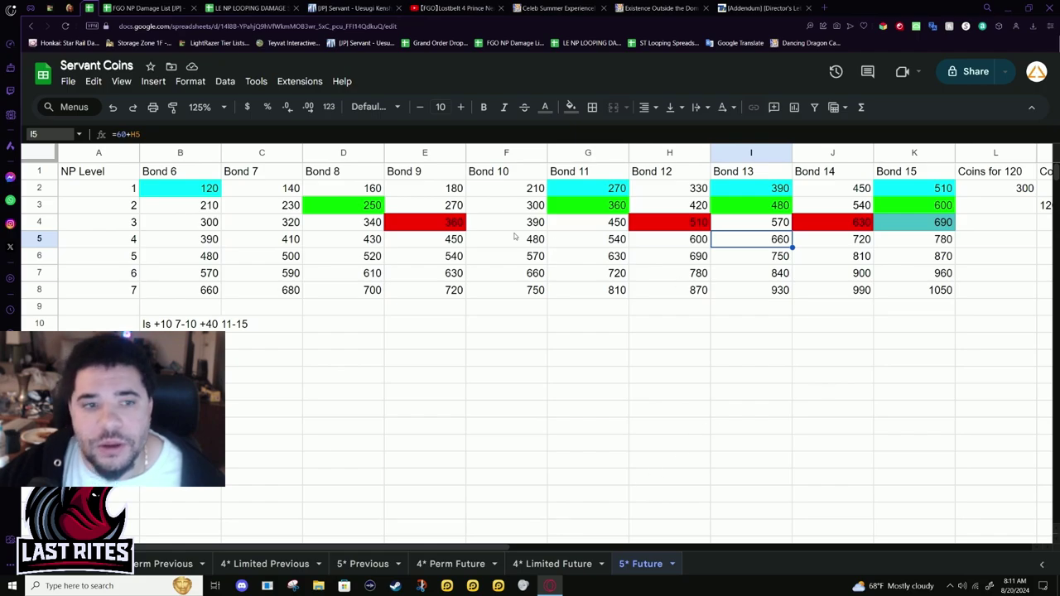
- Compare the coin totals at NP levels 2 to 5 across bond levels, focusing on Bond 13 and Bond 15 at NP level 3
{"action": "left_click", "coordinate": [374, 209]}
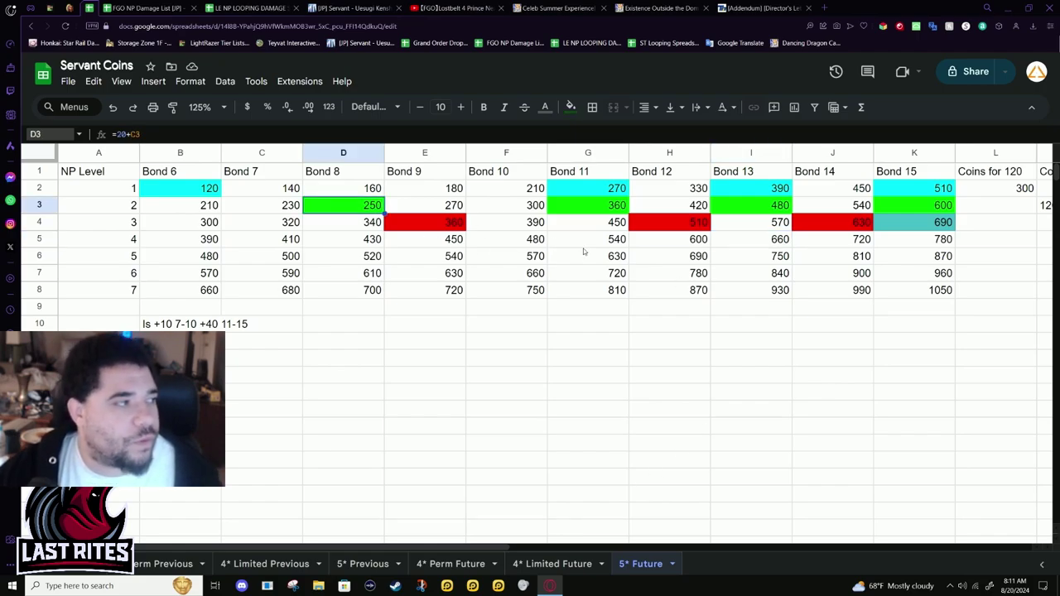
{"action": "left_click", "coordinate": [760, 229]}
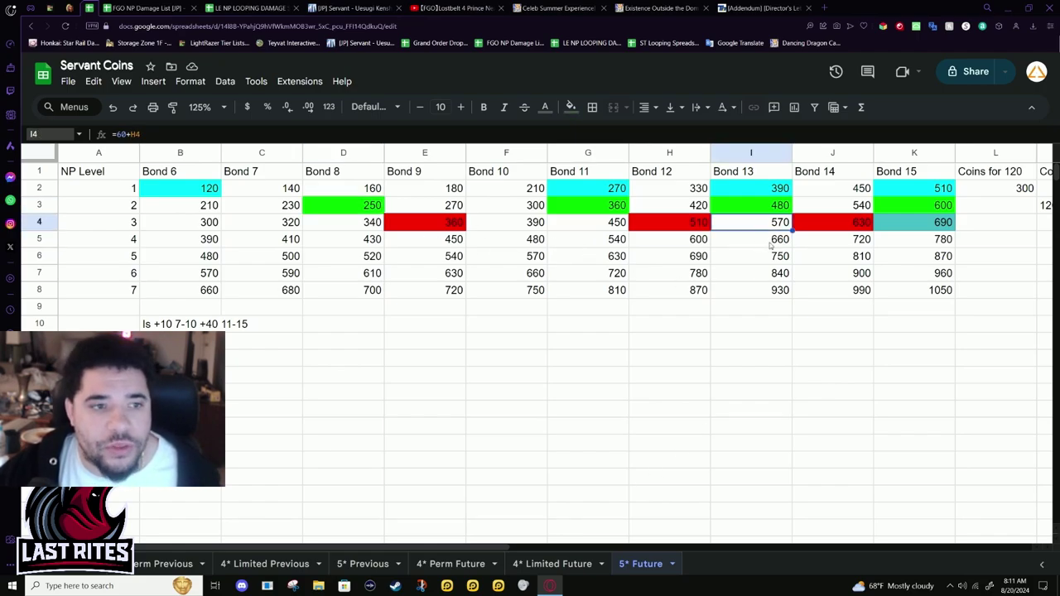
{"action": "left_click", "coordinate": [684, 257]}
{"action": "left_click", "coordinate": [730, 236]}
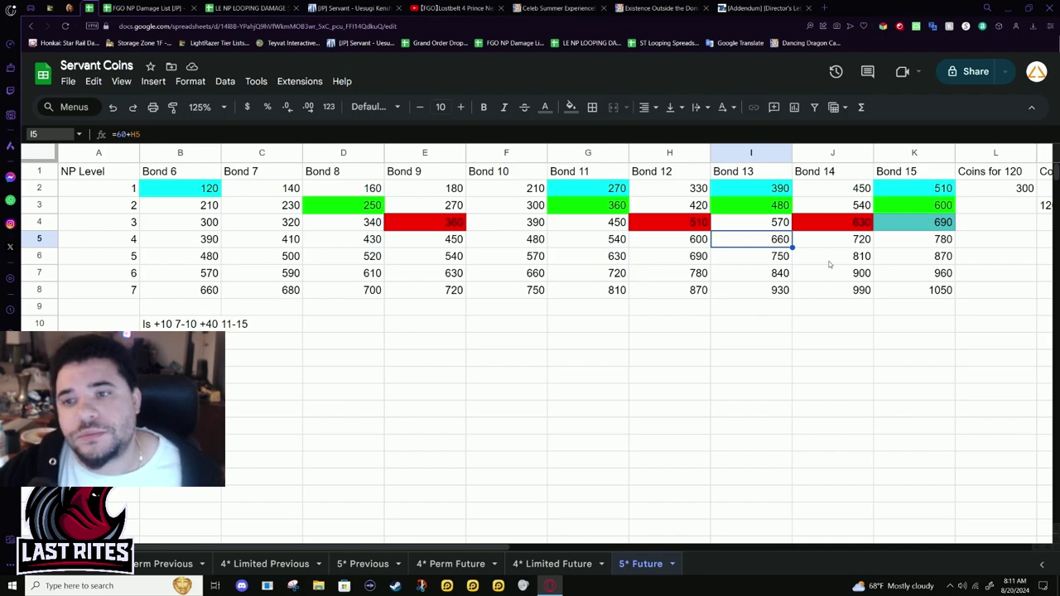
{"action": "left_click", "coordinate": [938, 227]}
{"action": "left_click", "coordinate": [752, 217]}
{"action": "left_click", "coordinate": [896, 230]}
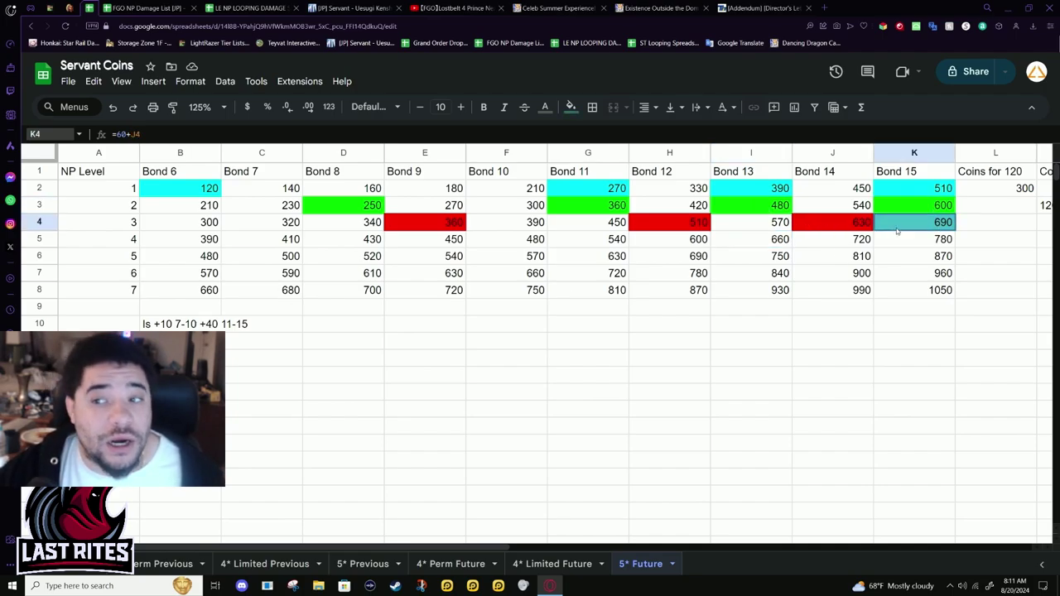
{"action": "left_click_drag", "start_coordinate": [853, 232], "coordinate": [160, 229]}
{"action": "left_click", "coordinate": [159, 228]}
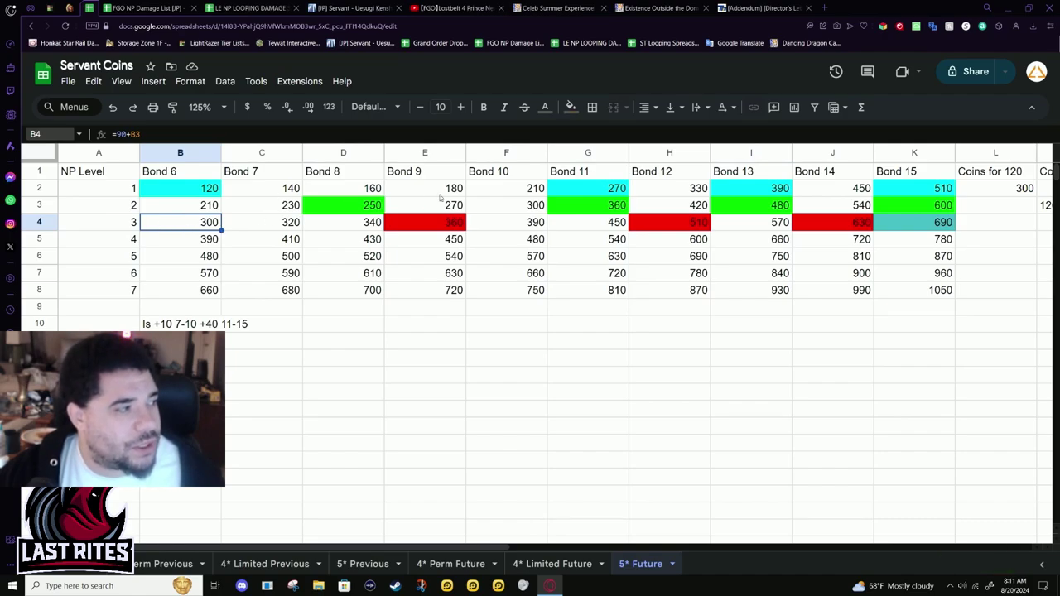
- Go through the NP level 2 coin totals from Bond 8 back to Bond 6
{"action": "left_click_drag", "start_coordinate": [354, 206], "coordinate": [270, 209]}
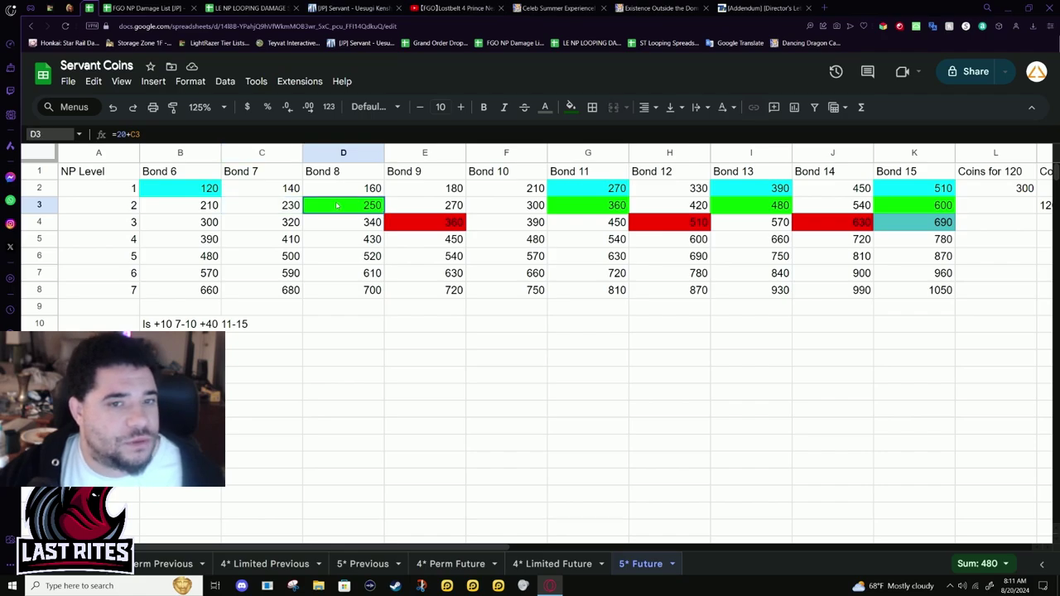
{"action": "left_click", "coordinate": [244, 207]}
{"action": "left_click_drag", "start_coordinate": [245, 207], "coordinate": [185, 209]}
{"action": "left_click", "coordinate": [186, 210]}
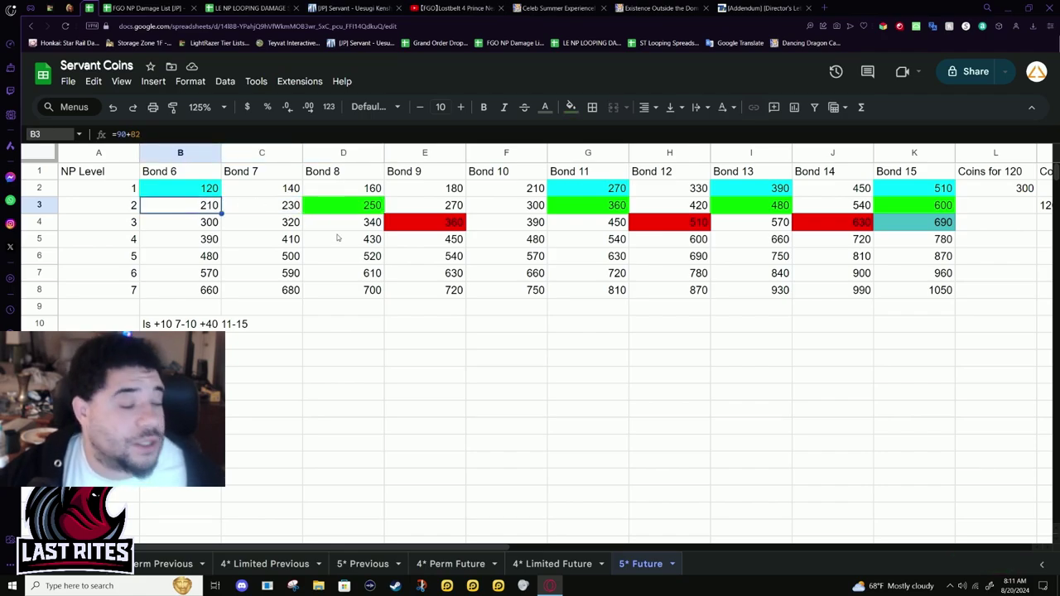
{"action": "left_click", "coordinate": [341, 208]}
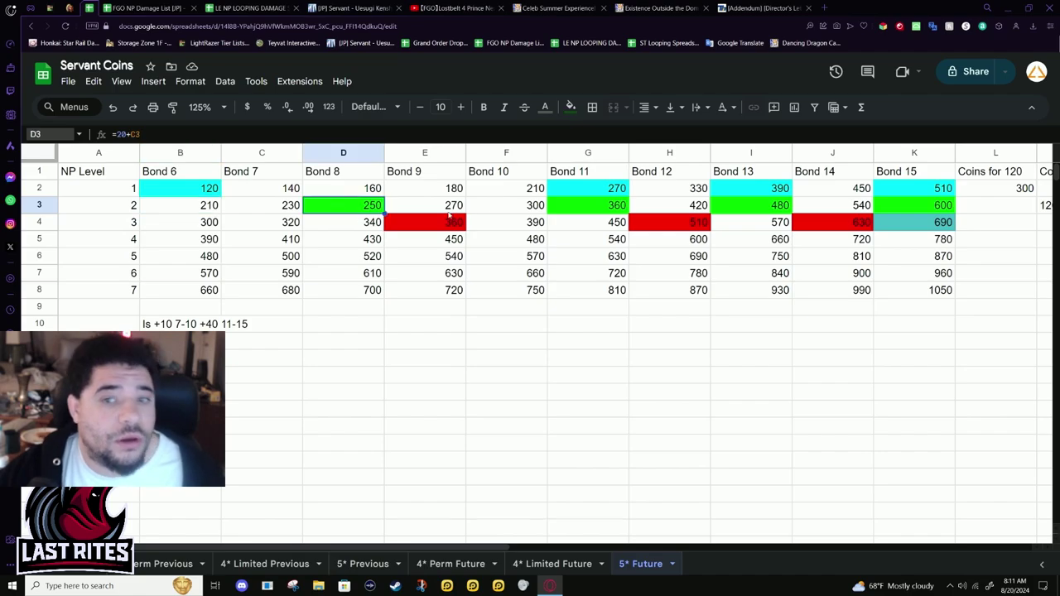
- Review the NP level 2 coin totals from Bond 12 to Bond 15
{"action": "left_click", "coordinate": [906, 212]}
{"action": "left_click", "coordinate": [653, 214], "text": "shift"}
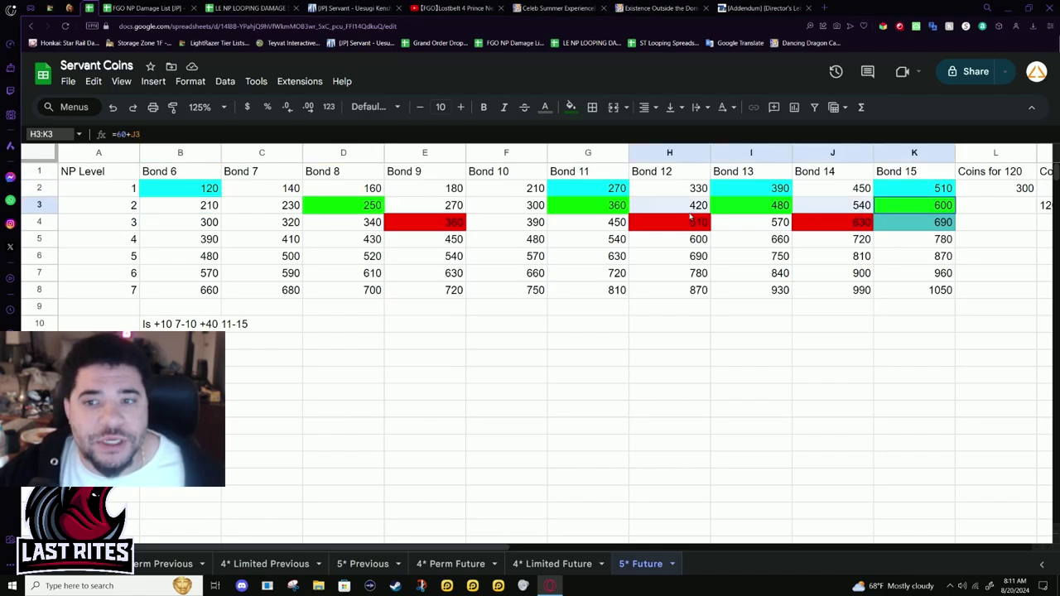
{"action": "key", "text": "shift+Right"}
{"action": "key", "text": "shift+Right"}
{"action": "key", "text": "shift+Right"}
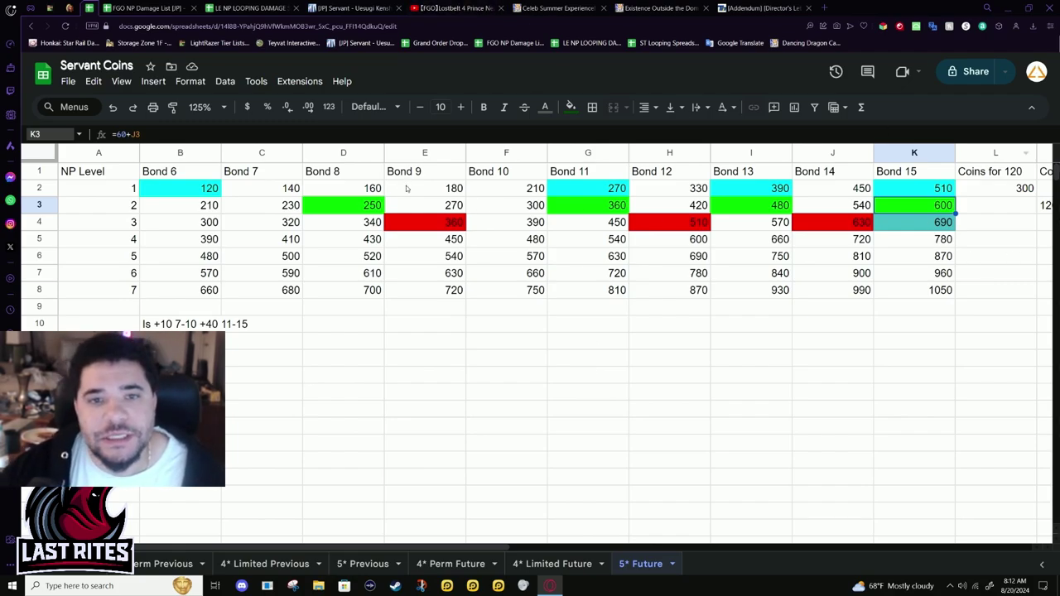
- Compare the Bond 10 coin totals at NP levels 5 and 6, and check Bond 11 at NP level 5
{"action": "mouse_move", "coordinate": [527, 276]}
{"action": "left_mouse_down"}
{"action": "mouse_move", "coordinate": [528, 287]}
{"action": "mouse_move", "coordinate": [528, 276]}
{"action": "left_mouse_up"}
{"action": "left_click", "coordinate": [530, 259]}
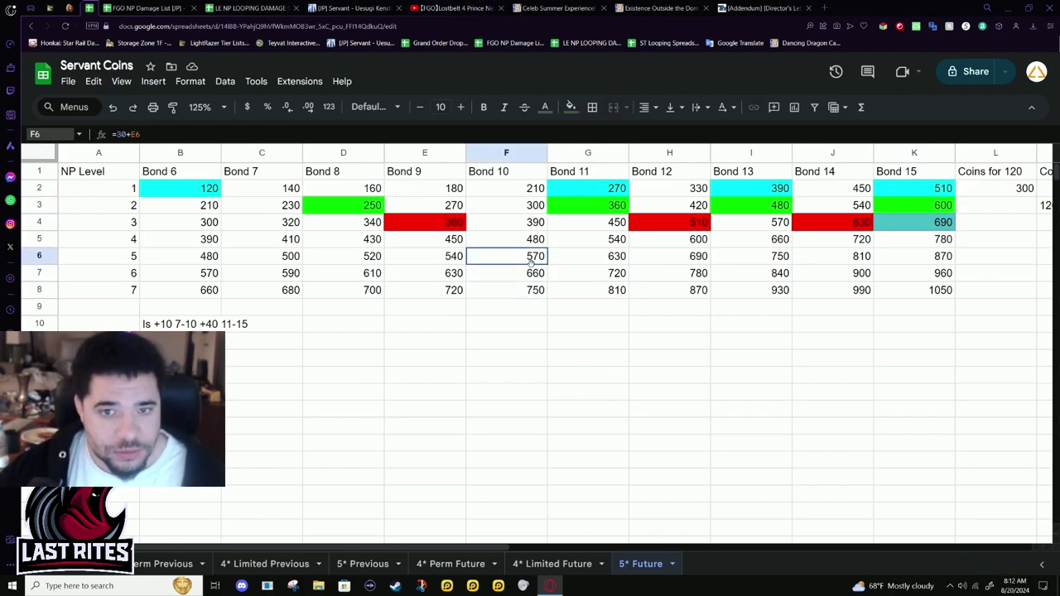
{"action": "left_click", "coordinate": [528, 275]}
{"action": "left_click", "coordinate": [529, 259]}
{"action": "left_click", "coordinate": [523, 276]}
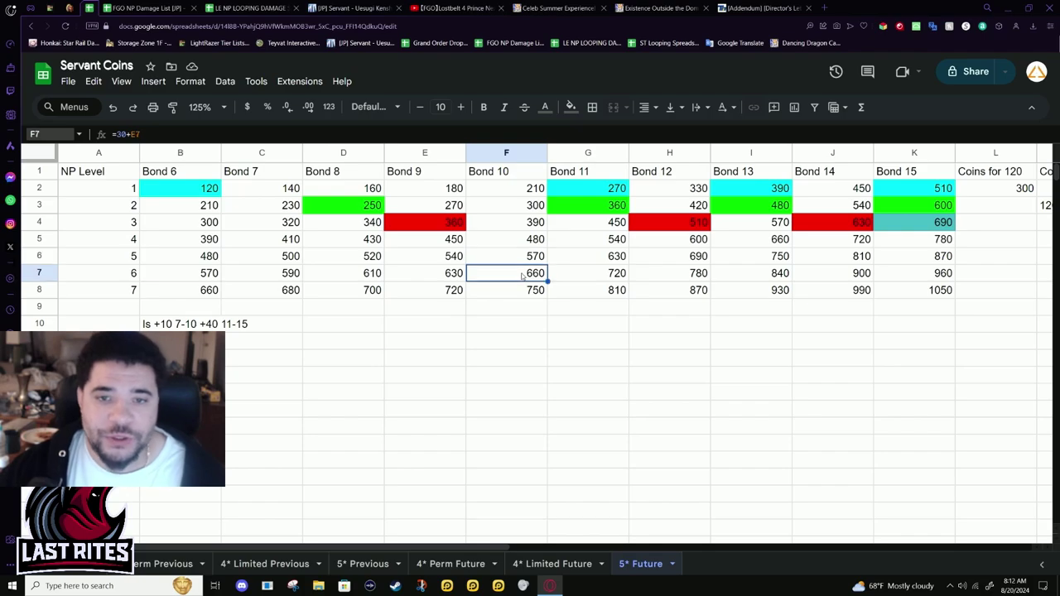
{"action": "left_click_drag", "start_coordinate": [535, 266], "coordinate": [530, 258]}
{"action": "key", "text": "ctrl+z"}
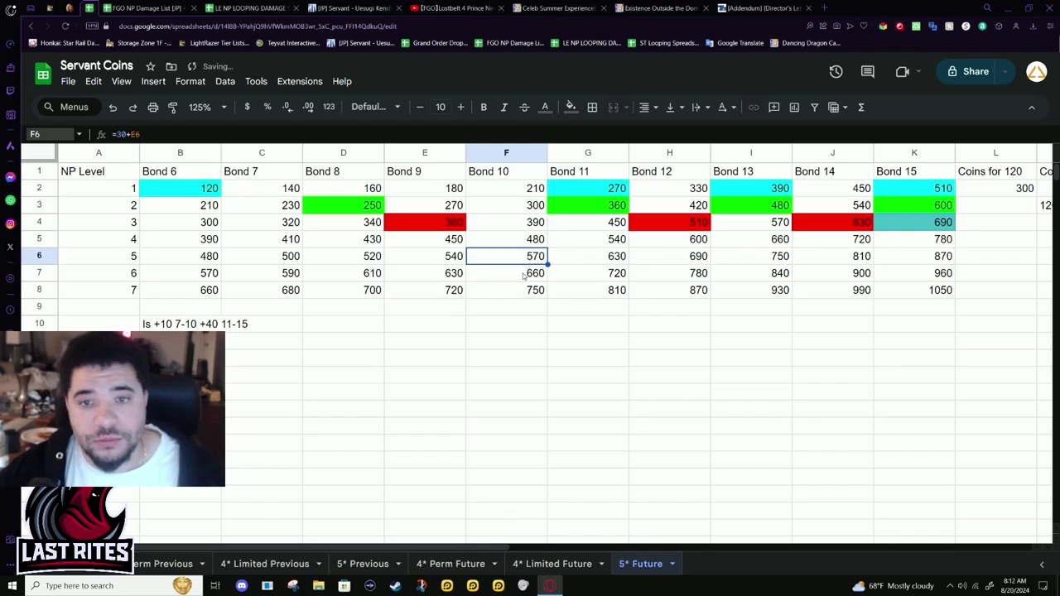
{"action": "left_click", "coordinate": [565, 256]}
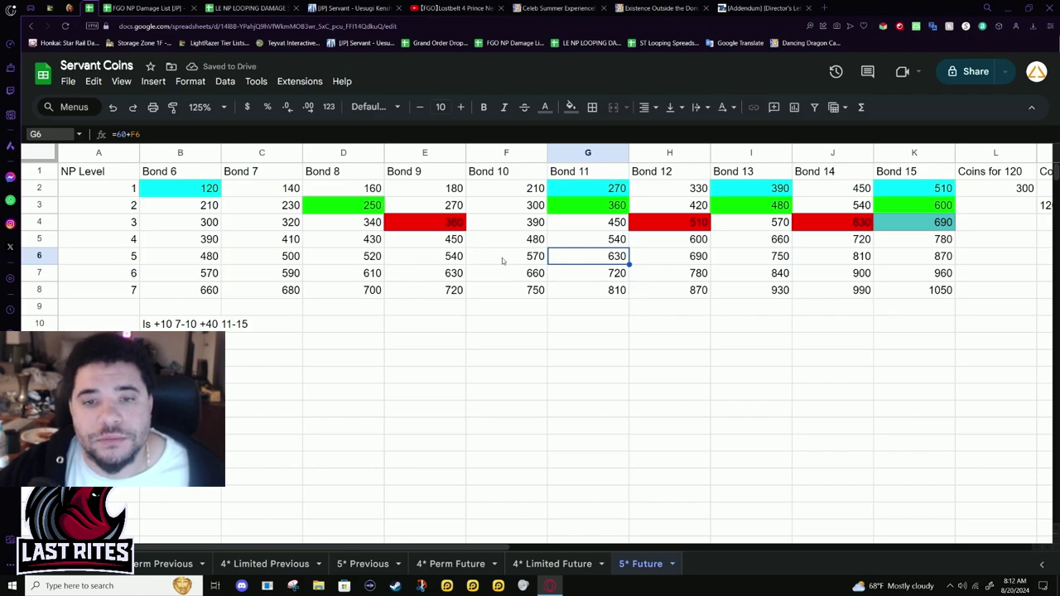
{"action": "left_click", "coordinate": [487, 256]}
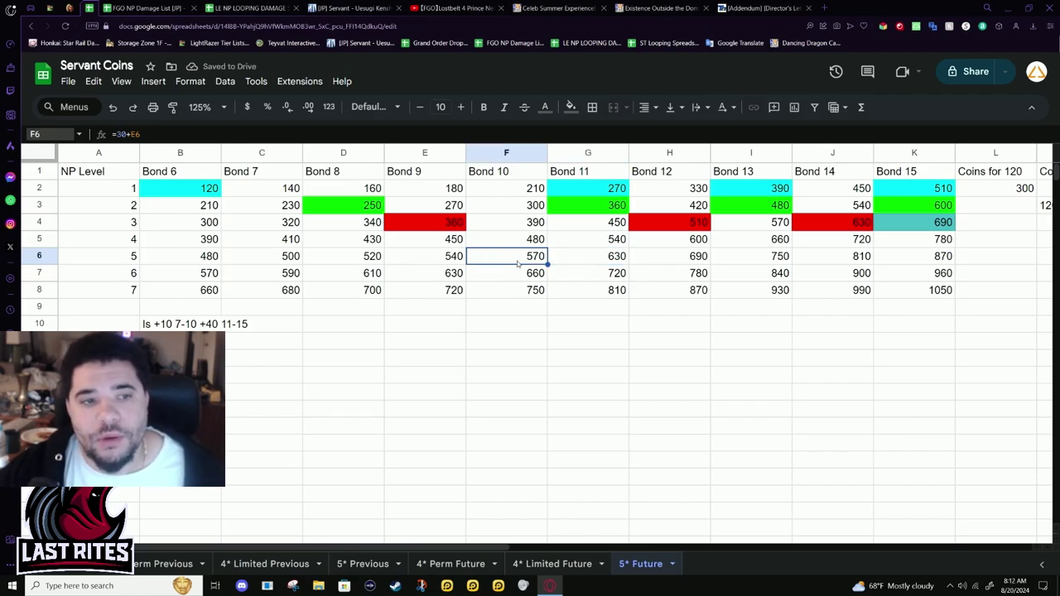
{"action": "left_click_drag", "start_coordinate": [940, 263], "coordinate": [916, 255]}
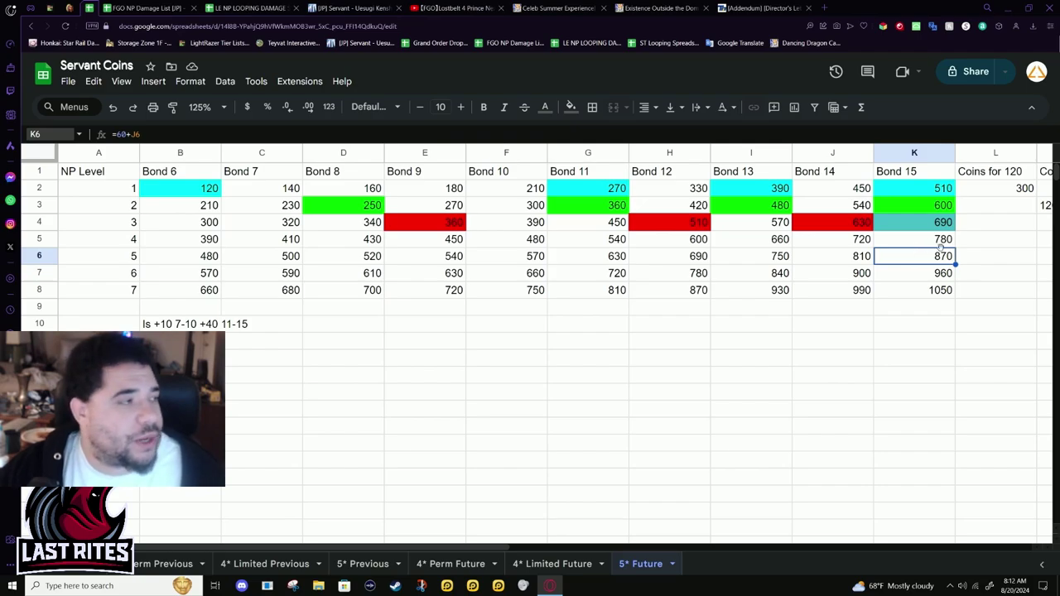
{"action": "key", "text": "Delete"}
{"action": "left_click", "coordinate": [1044, 241]}
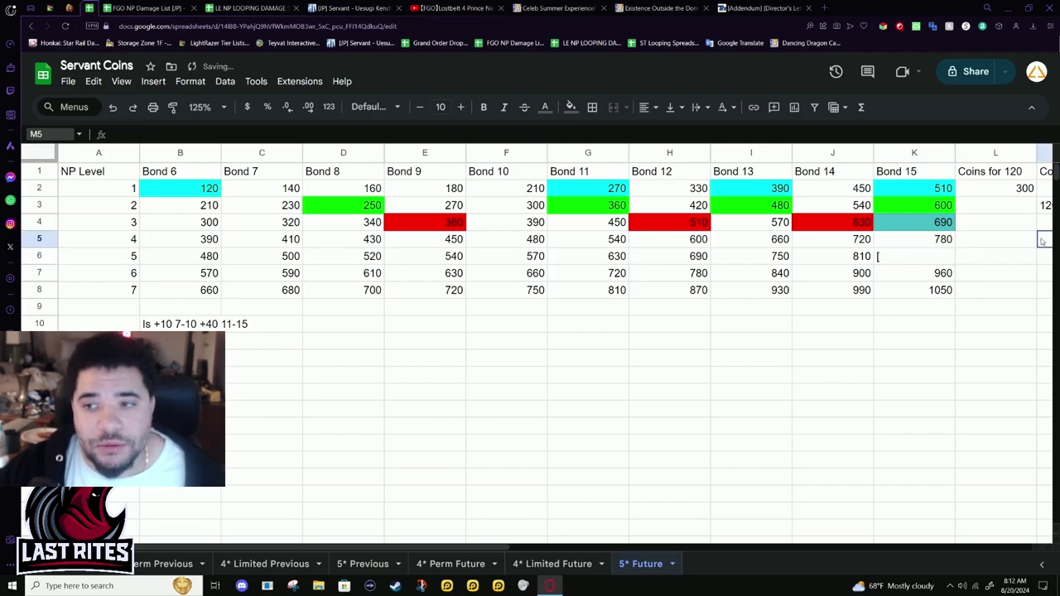
{"action": "key", "text": "ctrl+z"}
{"action": "left_click", "coordinate": [985, 259]}
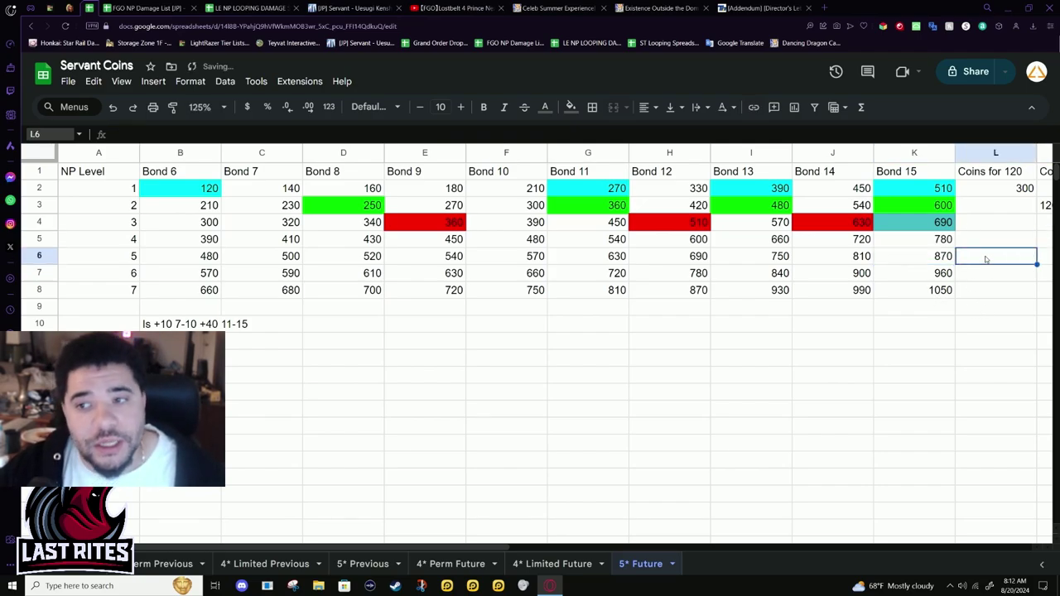
- Compare the Bond 15 coin totals at NP level 5 and NP level 1
{"action": "left_click", "coordinate": [947, 260]}
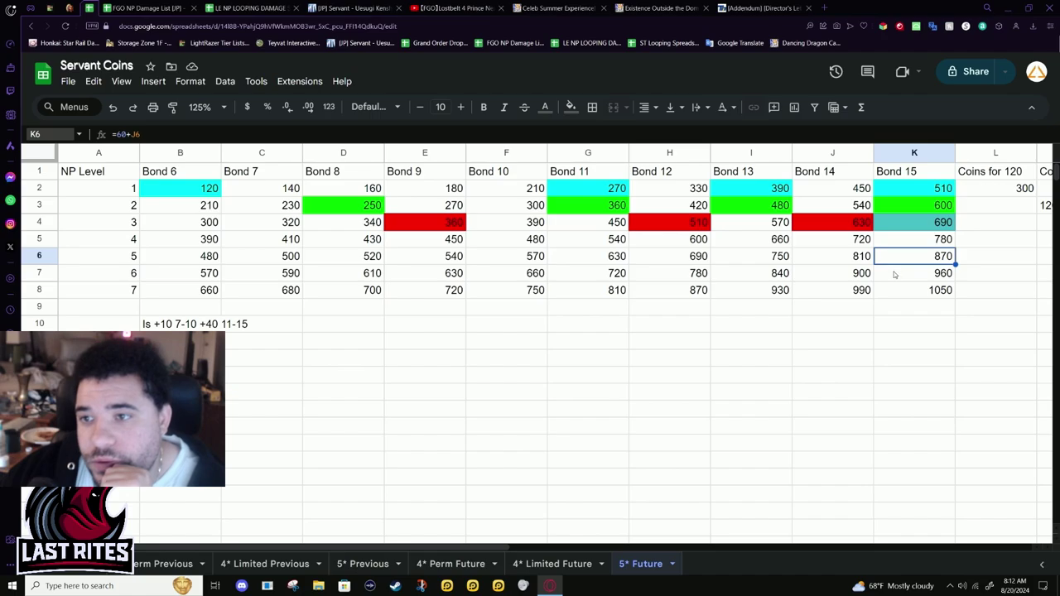
{"action": "left_click", "coordinate": [911, 190]}
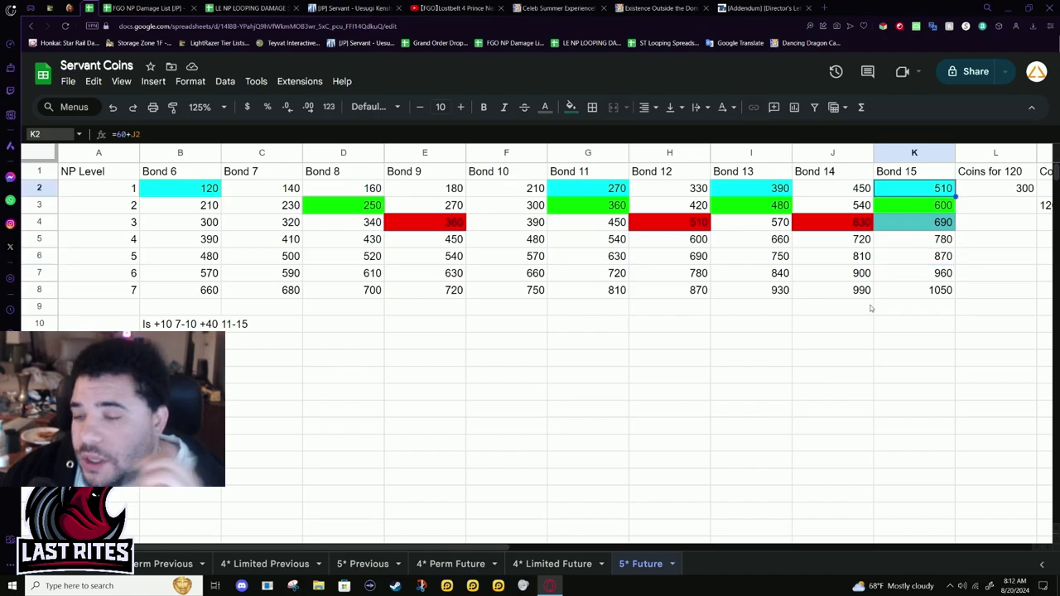
{"action": "left_click", "coordinate": [921, 257]}
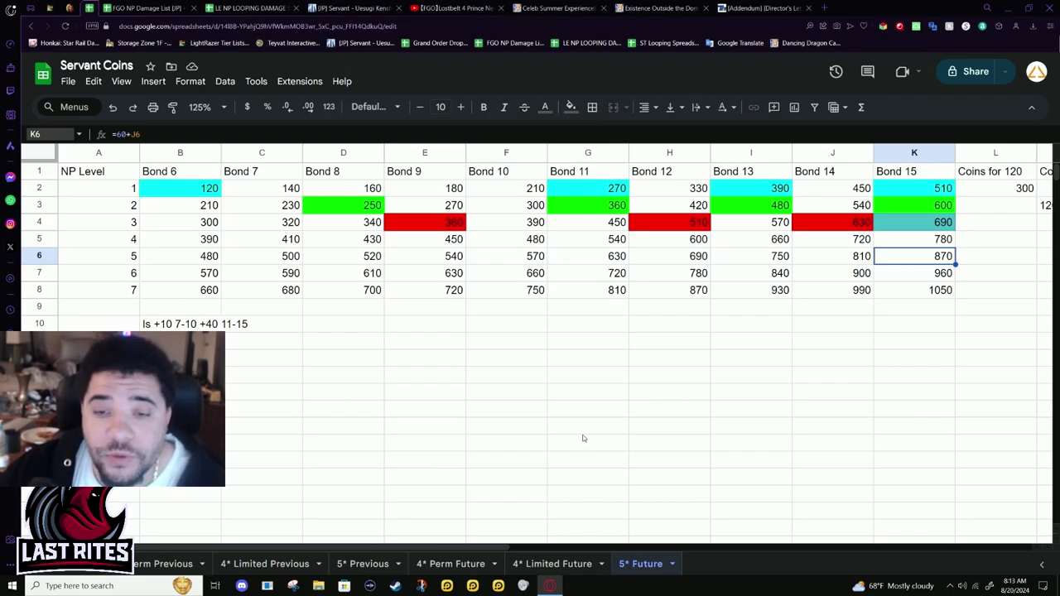
- Review the NP level 6 and 7 coin totals across all bond levels, and compare their Bond 15 totals with NP level 5
{"action": "left_click_drag", "start_coordinate": [199, 273], "coordinate": [934, 298]}
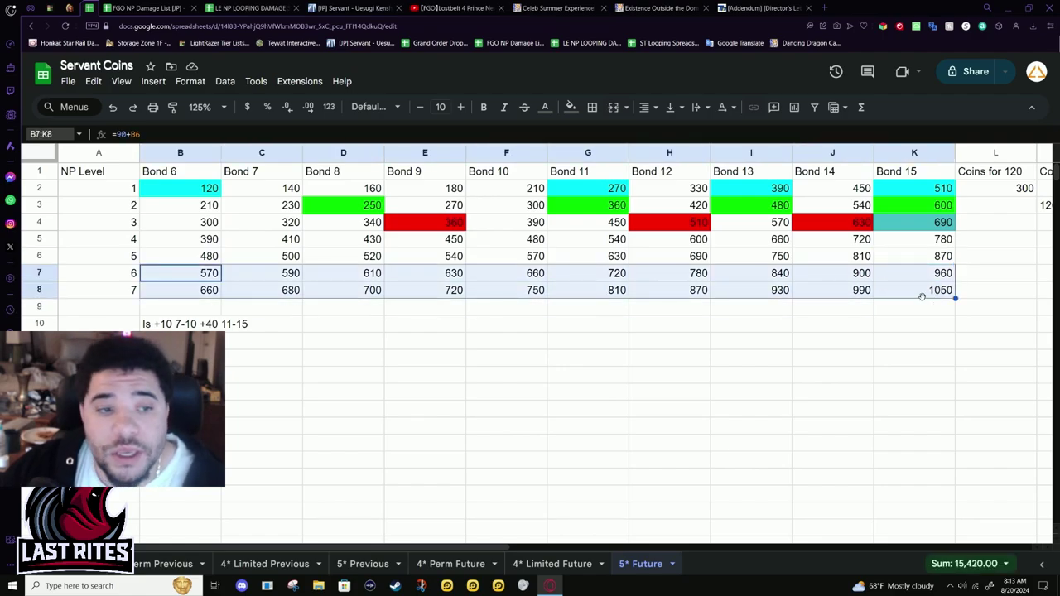
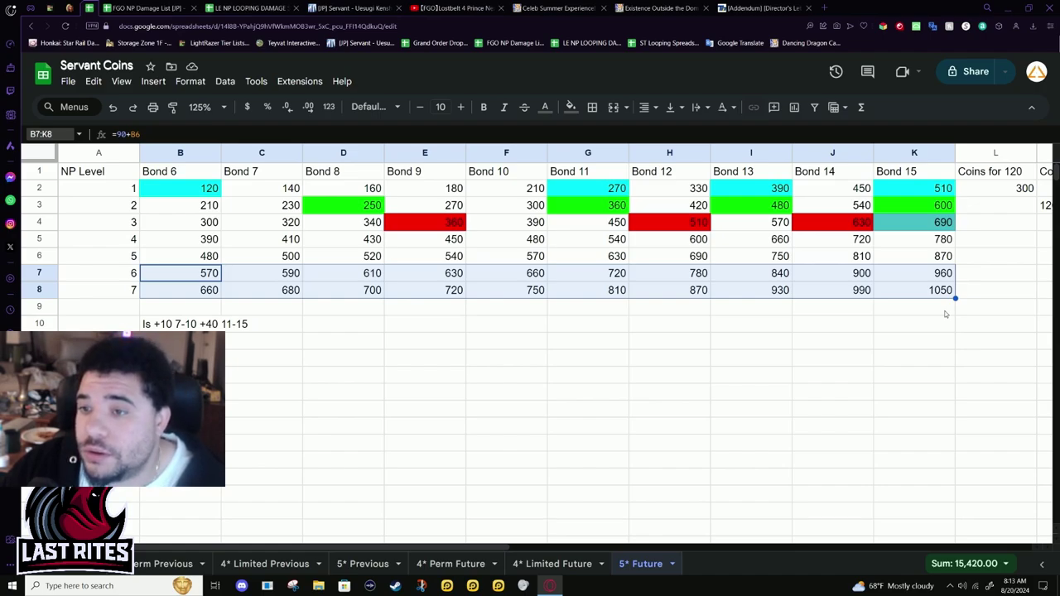
{"action": "left_click", "coordinate": [902, 271]}
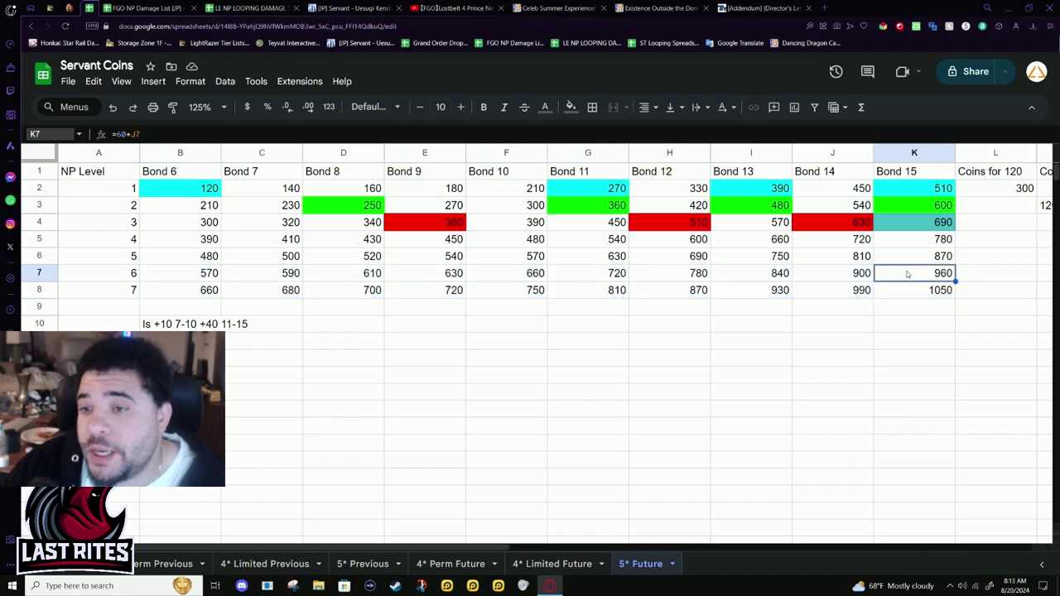
{"action": "mouse_move", "coordinate": [907, 274]}
{"action": "left_mouse_down"}
{"action": "mouse_move", "coordinate": [749, 275]}
{"action": "mouse_move", "coordinate": [895, 277]}
{"action": "left_mouse_up"}
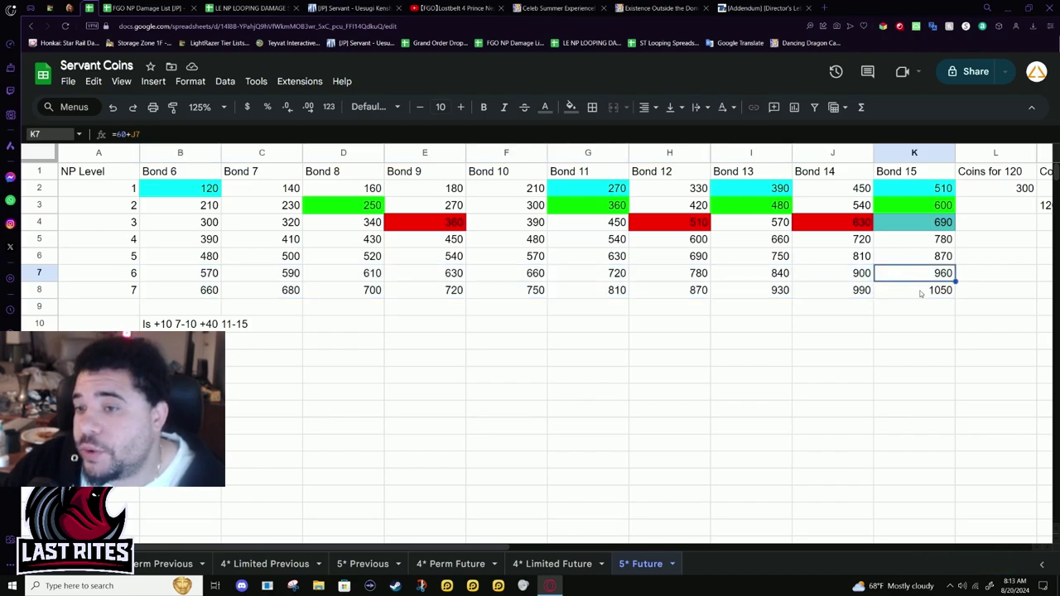
{"action": "left_click", "coordinate": [920, 292]}
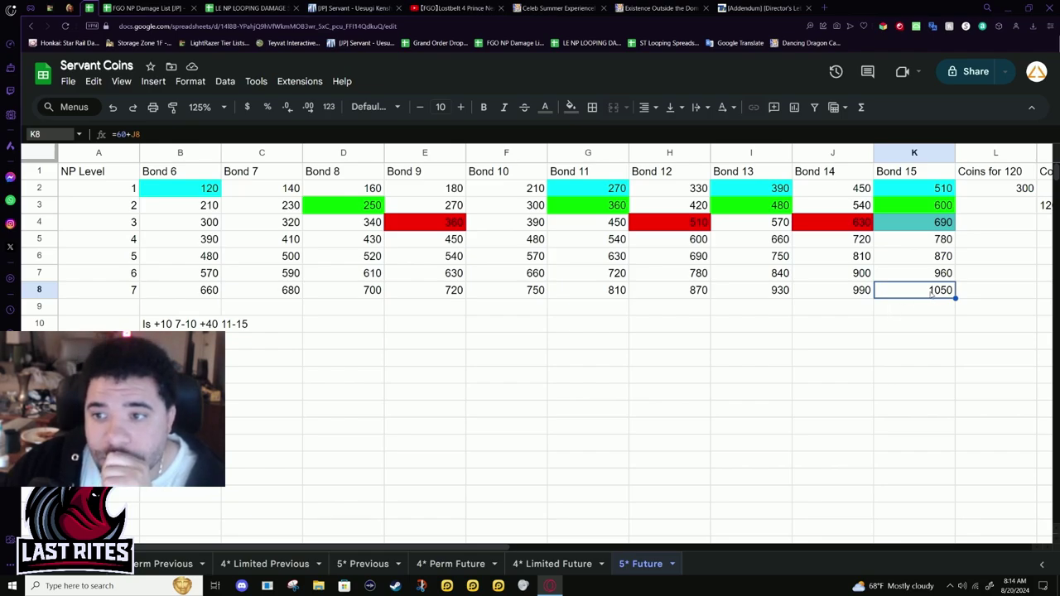
{"action": "left_click", "coordinate": [918, 280]}
{"action": "left_click", "coordinate": [929, 260]}
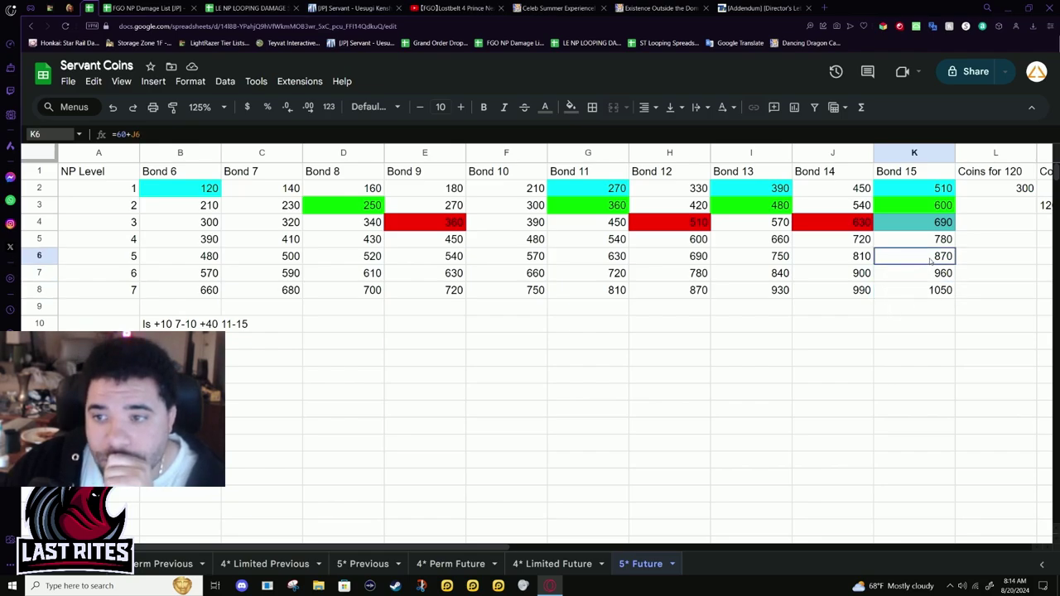
{"action": "mouse_move", "coordinate": [931, 260]}
{"action": "left_mouse_down"}
{"action": "mouse_move", "coordinate": [927, 248]}
{"action": "mouse_move", "coordinate": [930, 259]}
{"action": "left_mouse_up"}
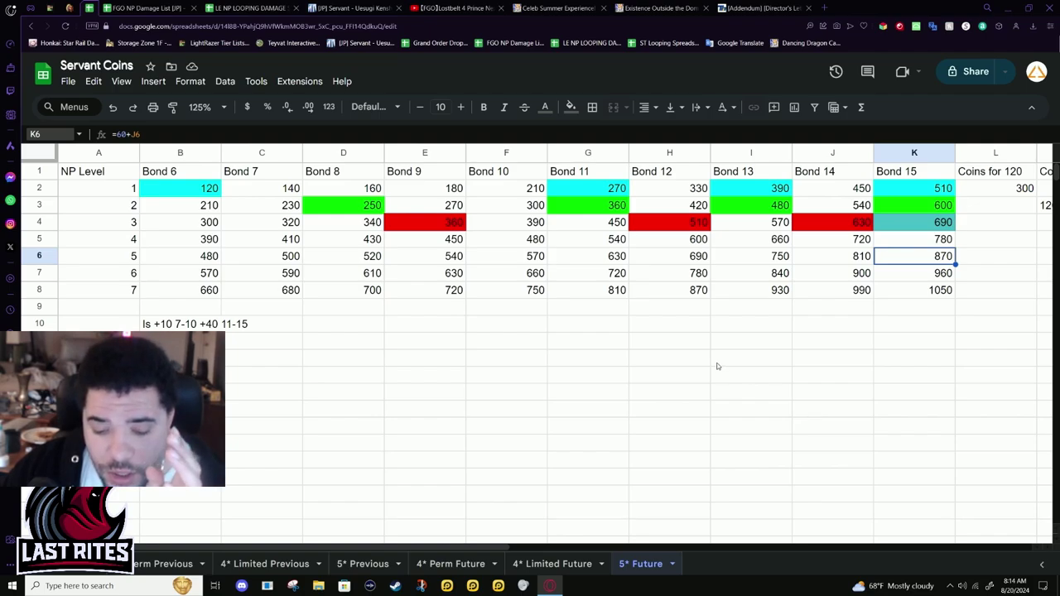
- Go through the Bond 15 coin totals from NP level 3 to NP level 7
{"action": "left_click_drag", "start_coordinate": [928, 188], "coordinate": [931, 226]}
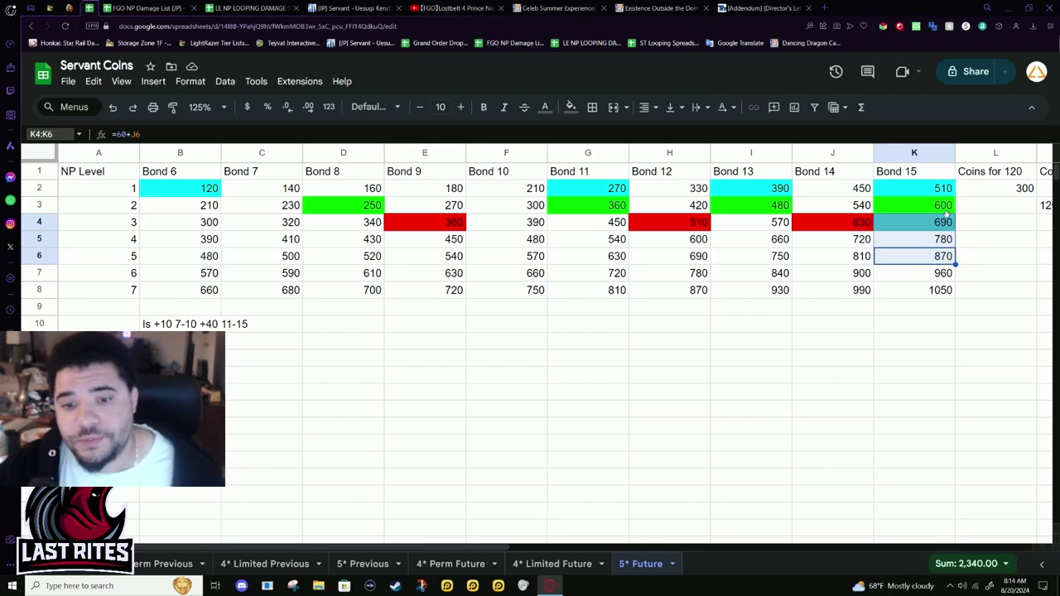
{"action": "left_click", "coordinate": [692, 396]}
{"action": "left_click_drag", "start_coordinate": [934, 222], "coordinate": [906, 291]}
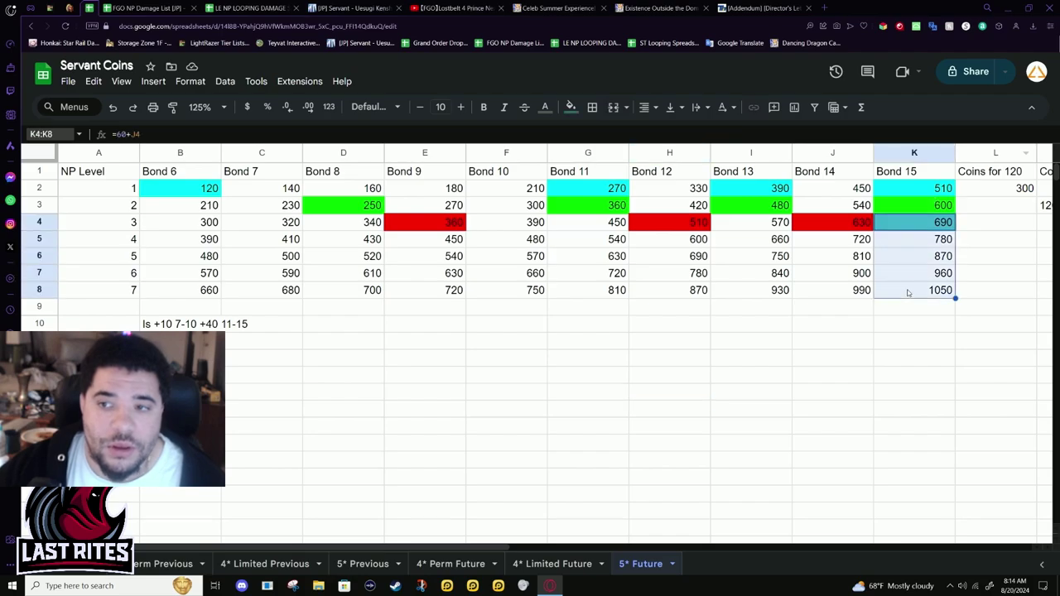
{"action": "left_click", "coordinate": [906, 291]}
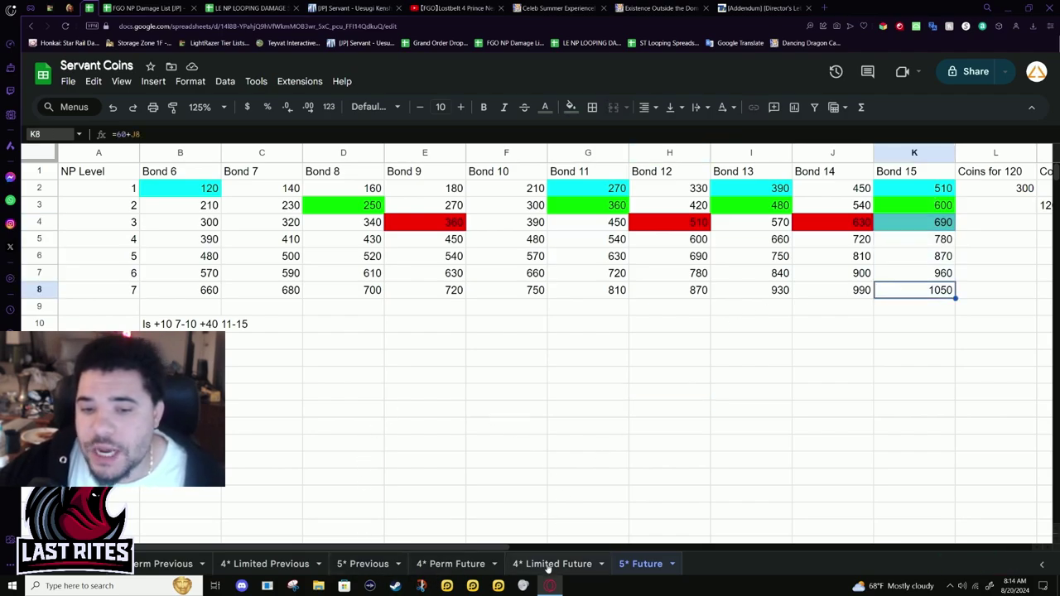
- Compare the Bond 7 coin totals from NP level 1 to 6 with the Bond 15 totals at NP levels 5 and 6
{"action": "left_click", "coordinate": [248, 259]}
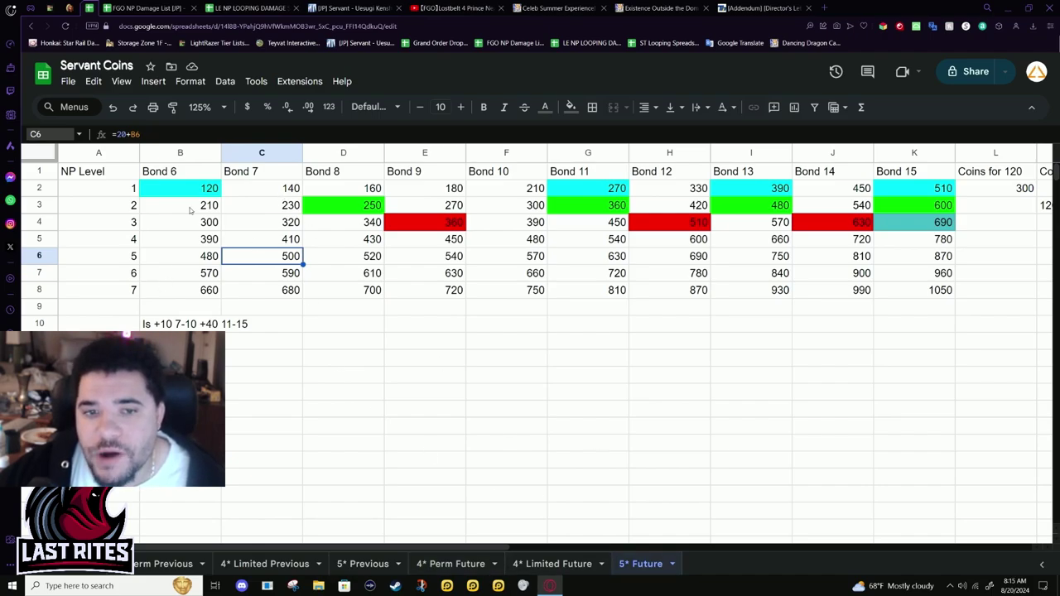
{"action": "left_click_drag", "start_coordinate": [262, 187], "coordinate": [273, 273]}
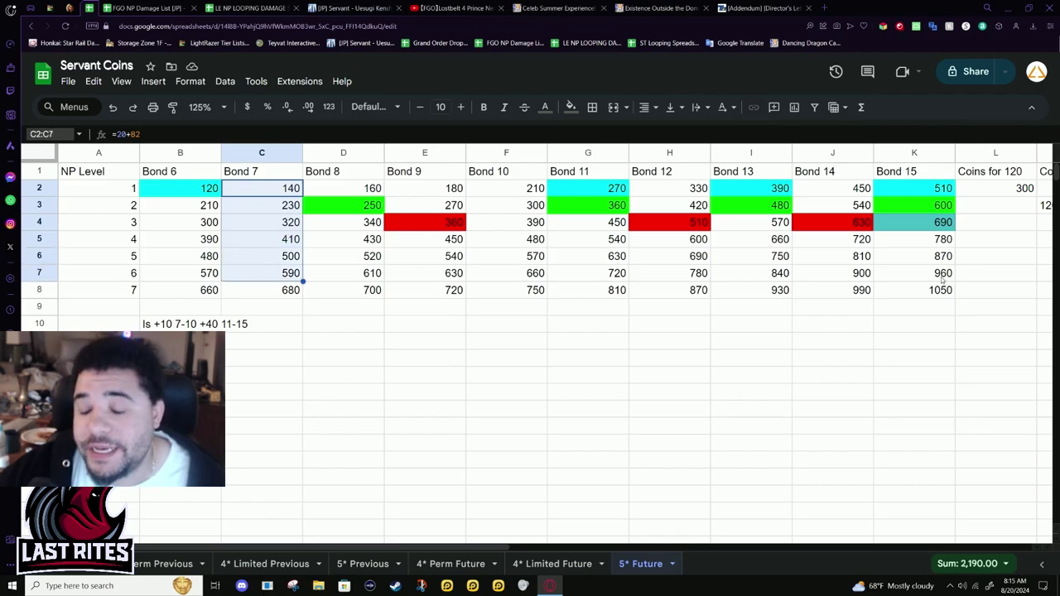
{"action": "left_click_drag", "start_coordinate": [941, 282], "coordinate": [909, 224]}
{"action": "left_click", "coordinate": [903, 258]}
{"action": "left_click_drag", "start_coordinate": [931, 280], "coordinate": [923, 260]}
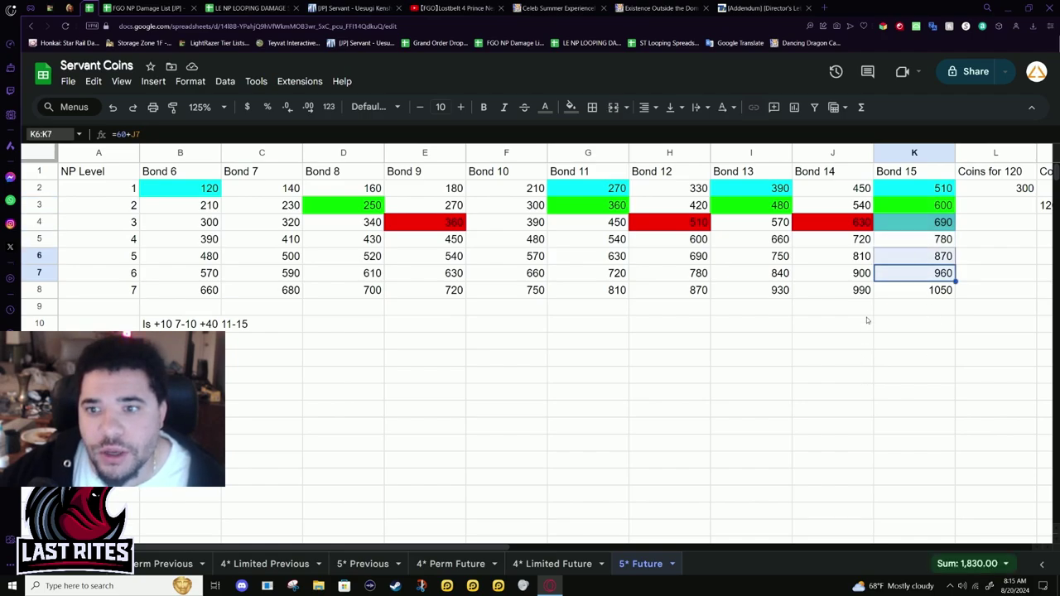
{"action": "left_click", "coordinate": [931, 278]}
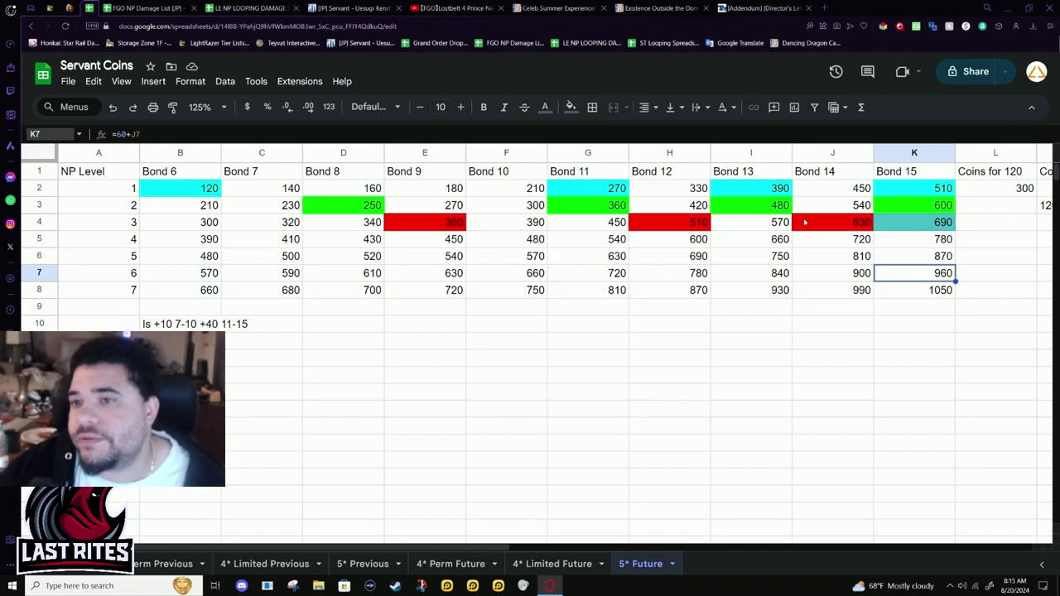
- Review the coin totals on the 4* Perm Previous sheet across all NP levels and bond levels
{"action": "left_click", "coordinate": [170, 565]}
{"action": "scroll", "coordinate": [159, 282], "scroll_direction": "up", "scroll_amount": 6}
{"action": "scroll", "coordinate": [159, 281], "scroll_direction": "down", "scroll_amount": 3}
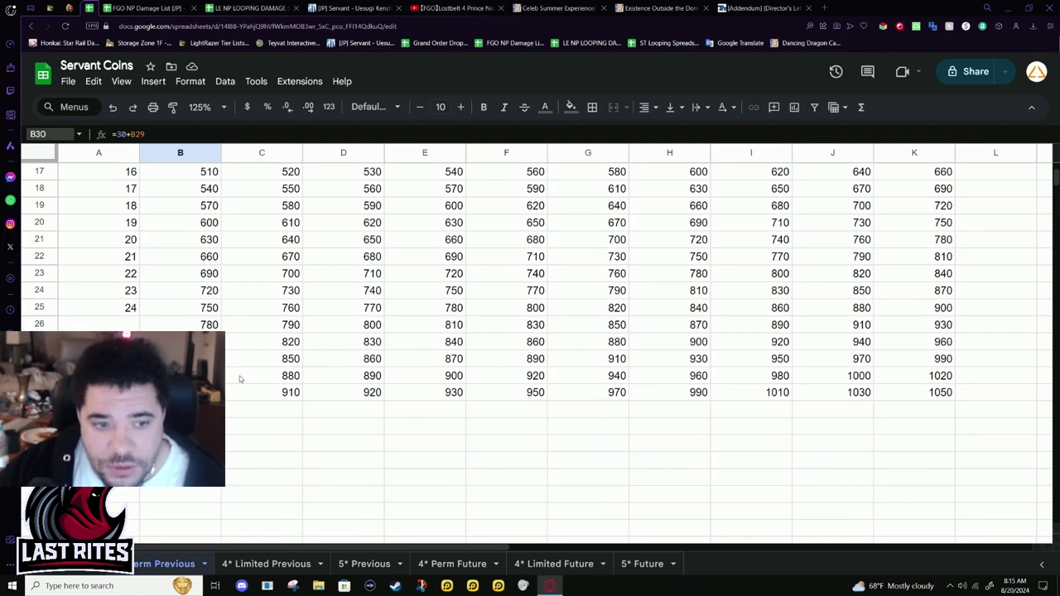
{"action": "scroll", "coordinate": [539, 352], "scroll_direction": "down", "scroll_amount": 3}
{"action": "scroll", "coordinate": [538, 352], "scroll_direction": "up", "scroll_amount": 7}
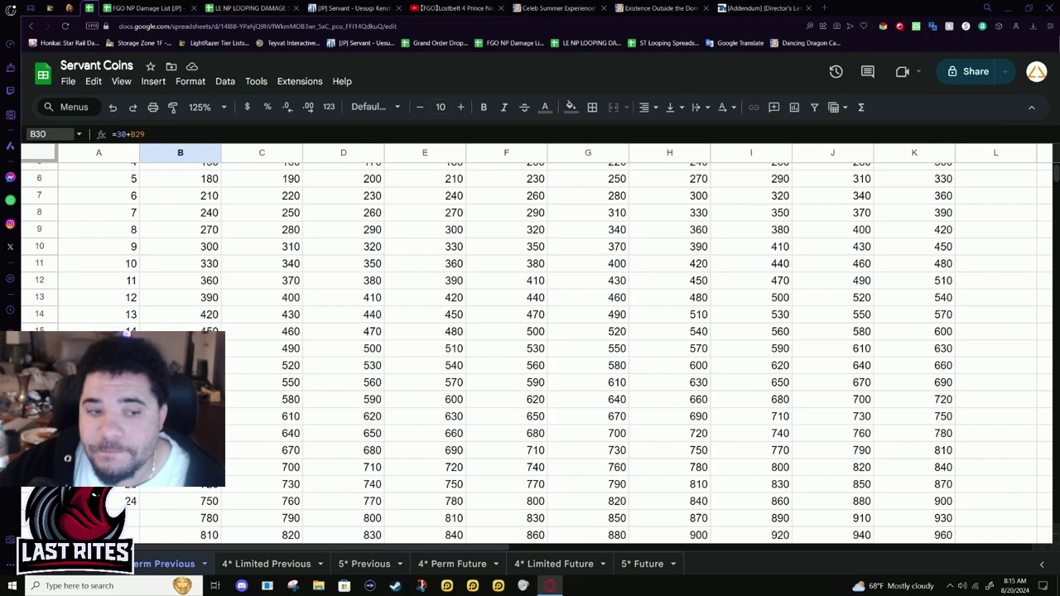
{"action": "scroll", "coordinate": [225, 426], "scroll_direction": "down", "scroll_amount": 3}
- Open the 4* Perm Future sheet and check the Bond 15 coin total at NP level 16
{"action": "left_click", "coordinate": [468, 566]}
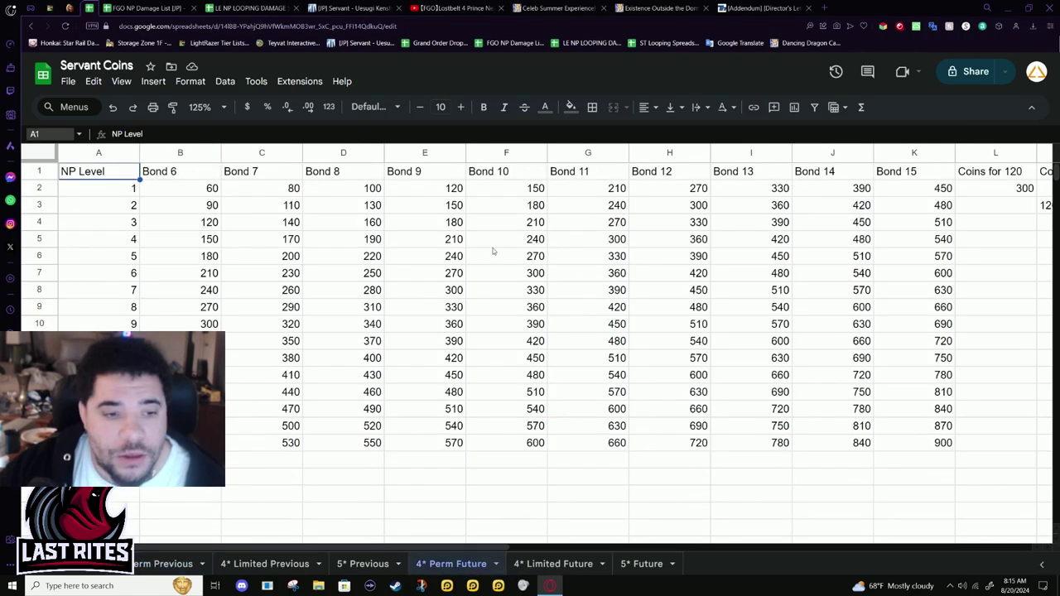
{"action": "left_click_drag", "start_coordinate": [933, 196], "coordinate": [841, 442]}
{"action": "left_click", "coordinate": [923, 447]}
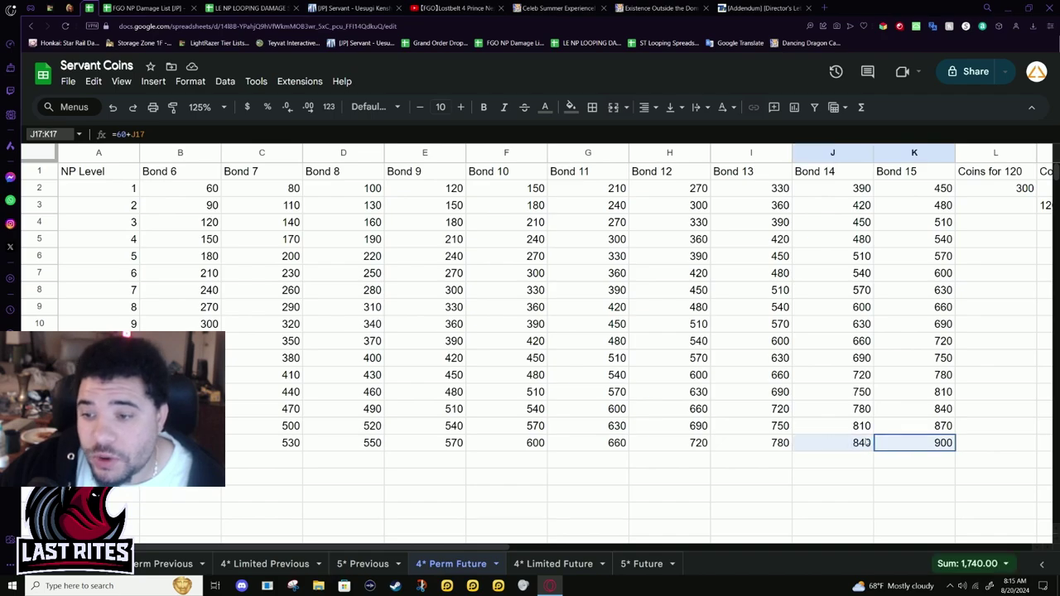
{"action": "left_click", "coordinate": [944, 445]}
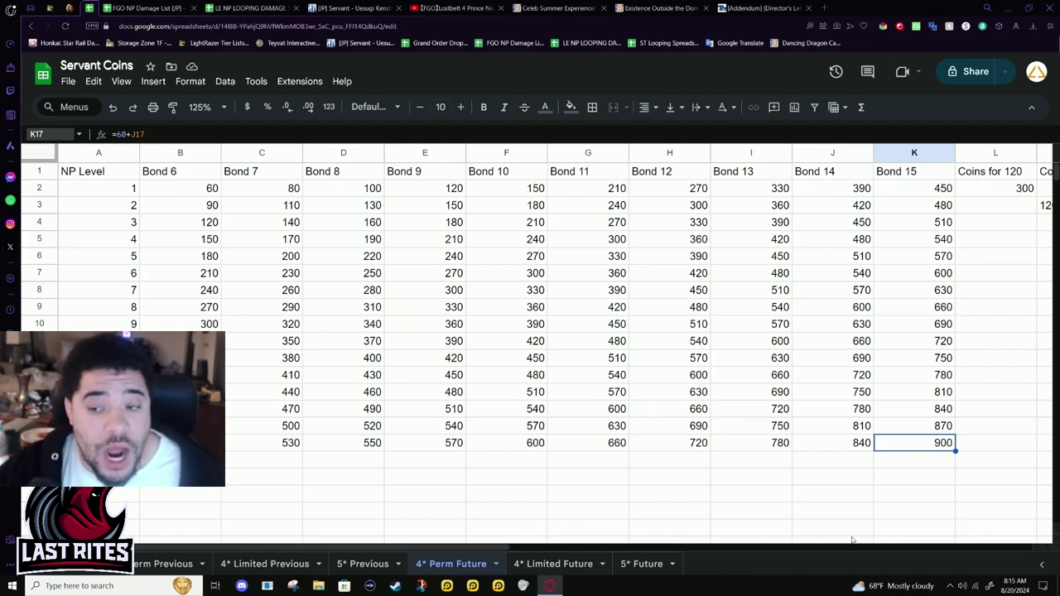
- Extend the Bond 6 to Bond 15 coin formulas from row 17 down through row 30 on the 4* Perm Future sheet
{"action": "left_click_drag", "start_coordinate": [893, 447], "coordinate": [236, 443]}
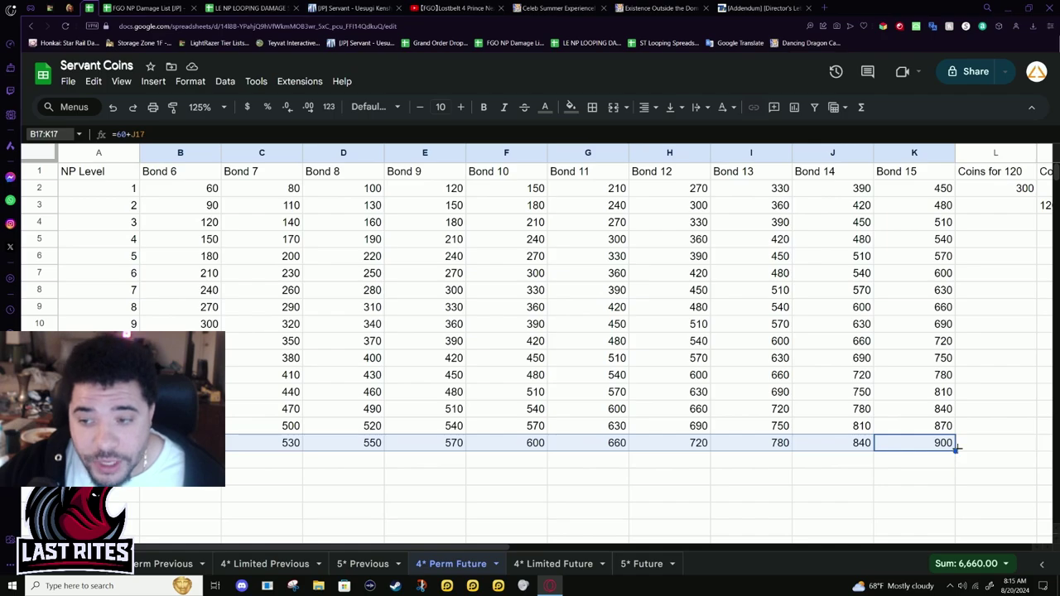
{"action": "left_click_drag", "start_coordinate": [954, 452], "coordinate": [932, 536]}
{"action": "scroll", "coordinate": [749, 418], "scroll_direction": "down", "scroll_amount": 3}
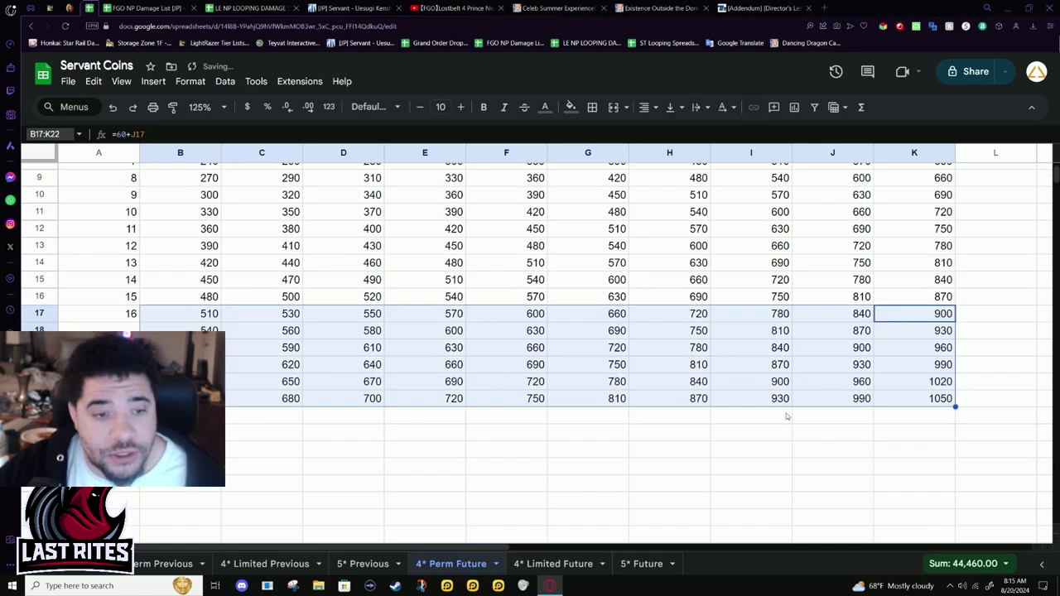
{"action": "left_click_drag", "start_coordinate": [954, 406], "coordinate": [944, 473]}
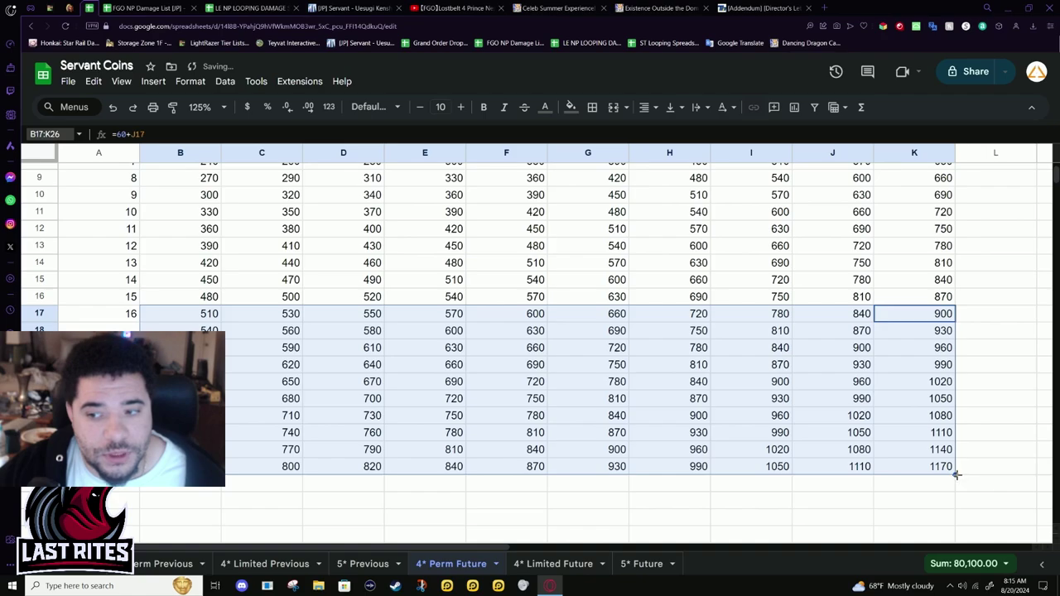
{"action": "left_click_drag", "start_coordinate": [954, 474], "coordinate": [947, 502]}
{"action": "scroll", "coordinate": [854, 455], "scroll_direction": "down", "scroll_amount": 3}
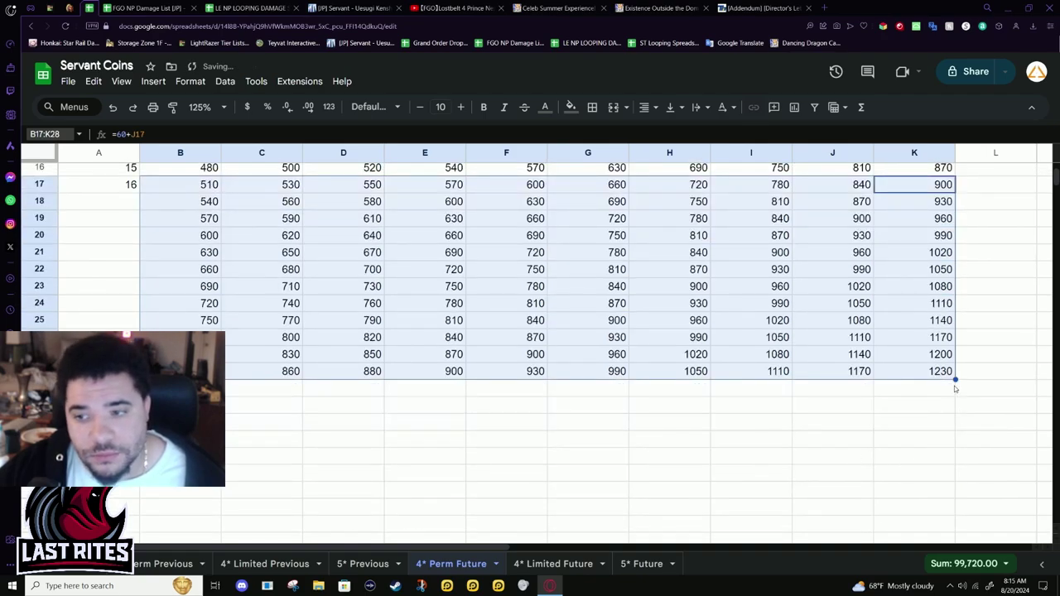
{"action": "left_click_drag", "start_coordinate": [957, 385], "coordinate": [954, 414]}
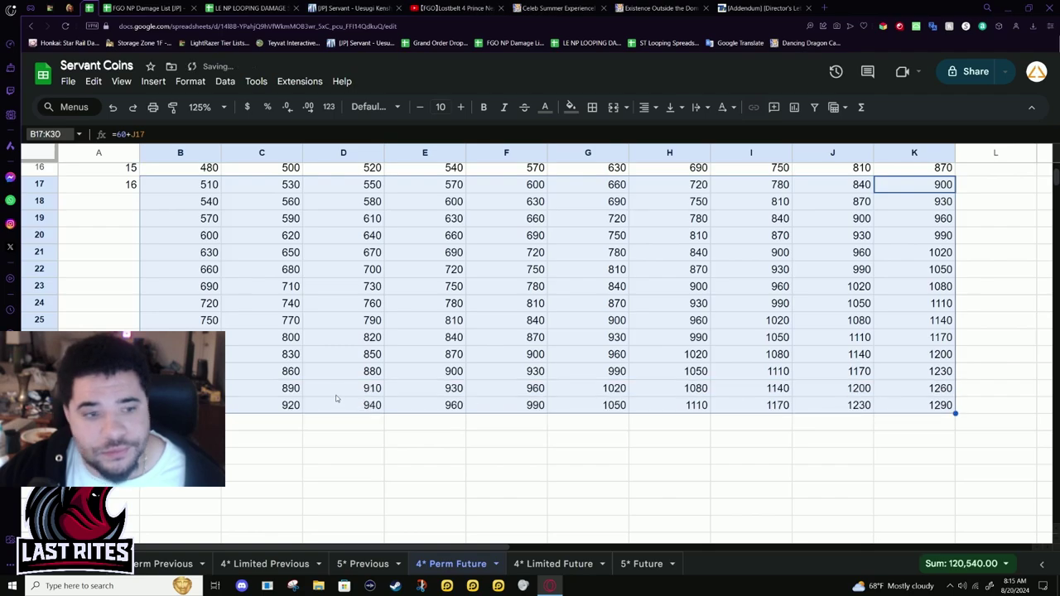
- Continue the NP Level numbering in column A from 16 down through row 30
{"action": "scroll", "coordinate": [579, 372], "scroll_direction": "up", "scroll_amount": 3}
{"action": "left_click_drag", "start_coordinate": [126, 281], "coordinate": [139, 322]}
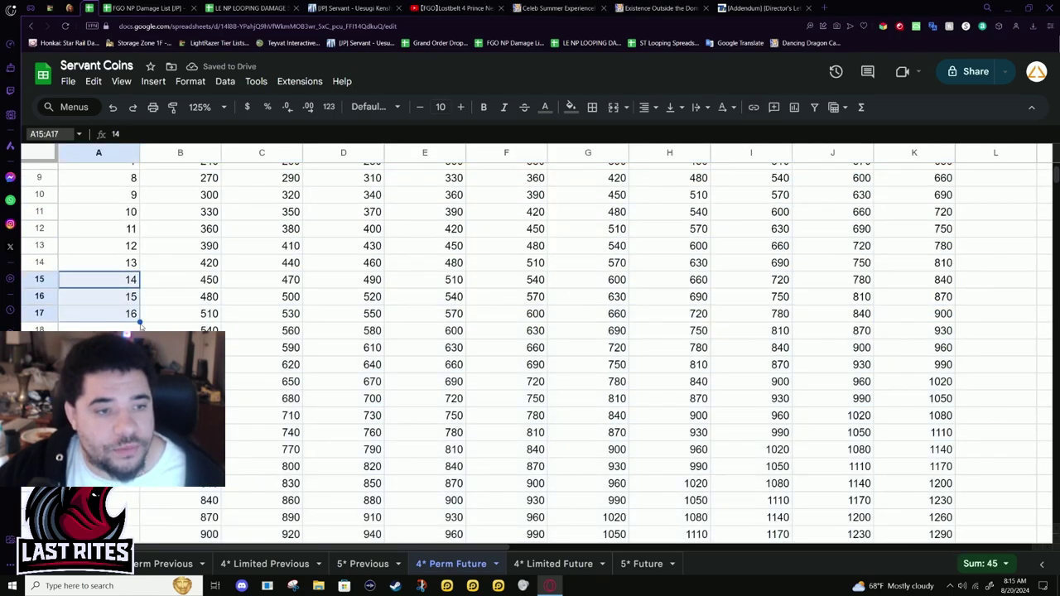
{"action": "left_click_drag", "start_coordinate": [135, 523], "coordinate": [133, 537]}
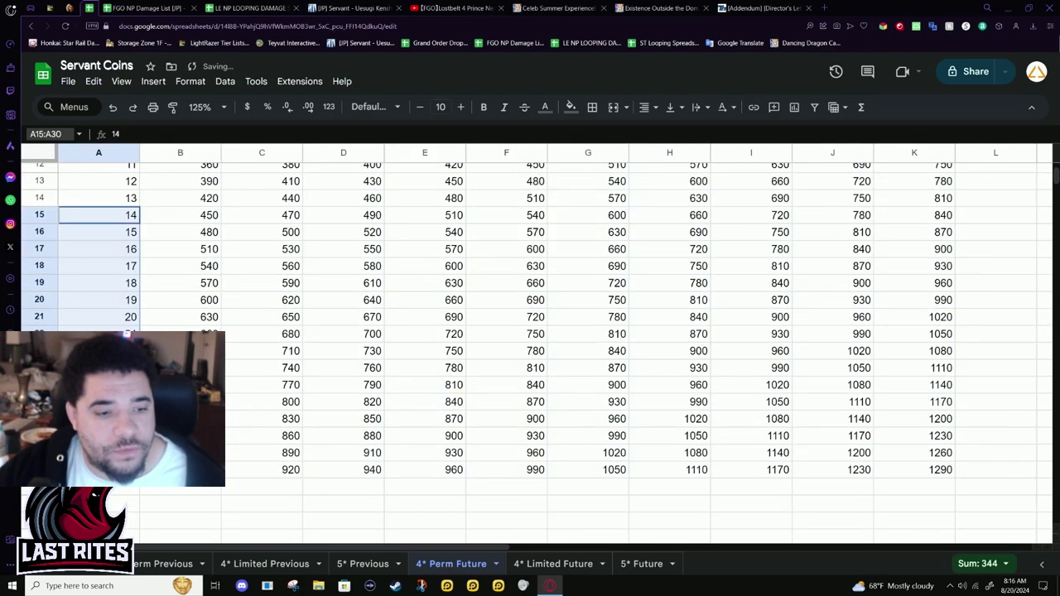
- Return to the 4* Perm Previous sheet and review its Bond 6 totals and the NP Level cells in rows 26 to 30
{"action": "left_click", "coordinate": [167, 565]}
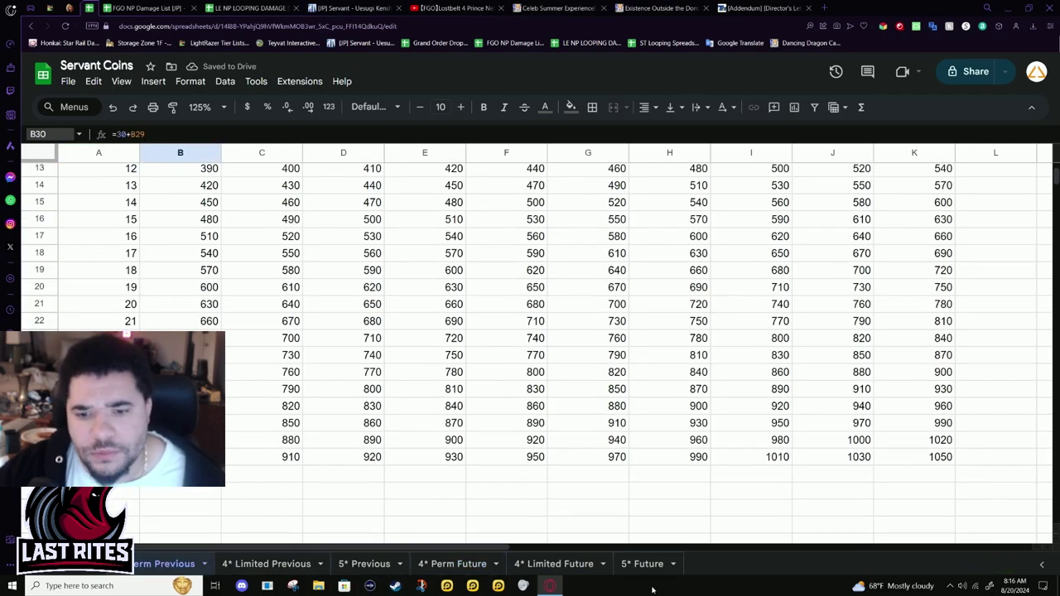
{"action": "left_click", "coordinate": [639, 564]}
{"action": "left_click", "coordinate": [587, 565]}
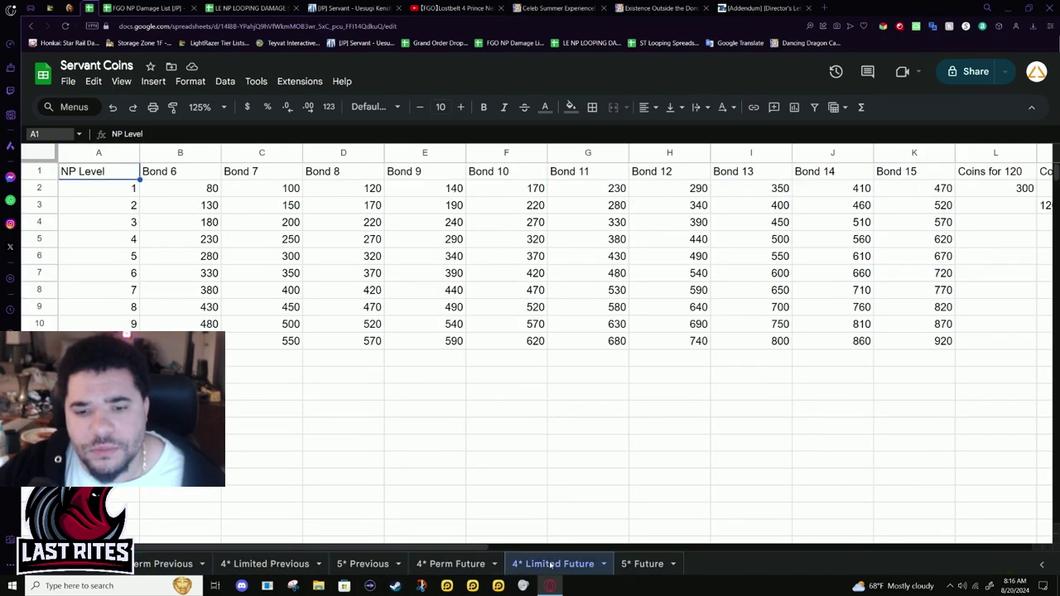
{"action": "left_click", "coordinate": [157, 565]}
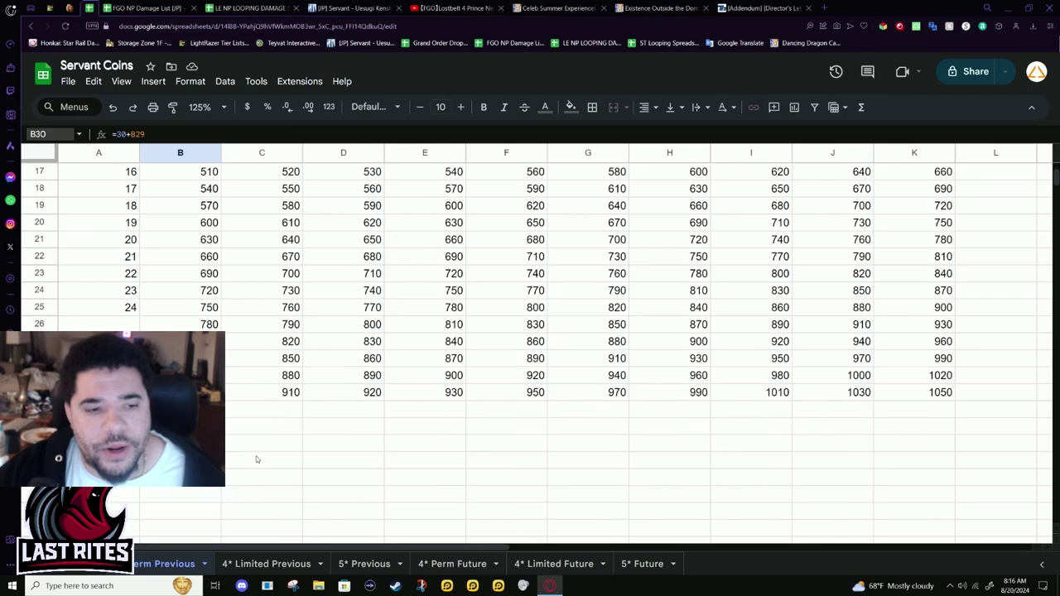
{"action": "scroll", "coordinate": [293, 494], "scroll_direction": "up", "scroll_amount": 2}
{"action": "scroll", "coordinate": [300, 495], "scroll_direction": "down", "scroll_amount": 3}
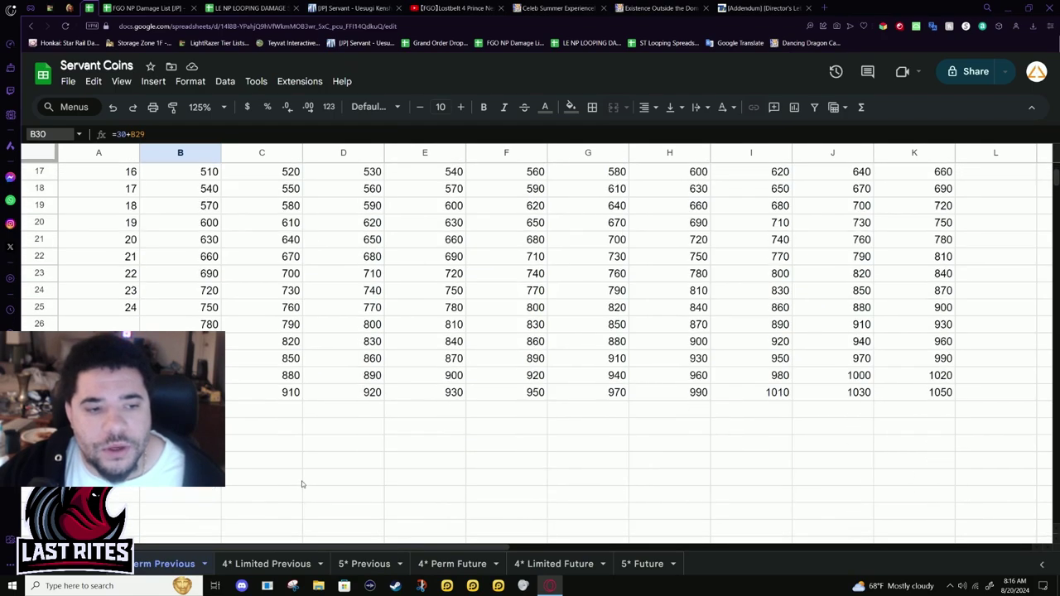
{"action": "left_click_drag", "start_coordinate": [99, 324], "coordinate": [99, 410]}
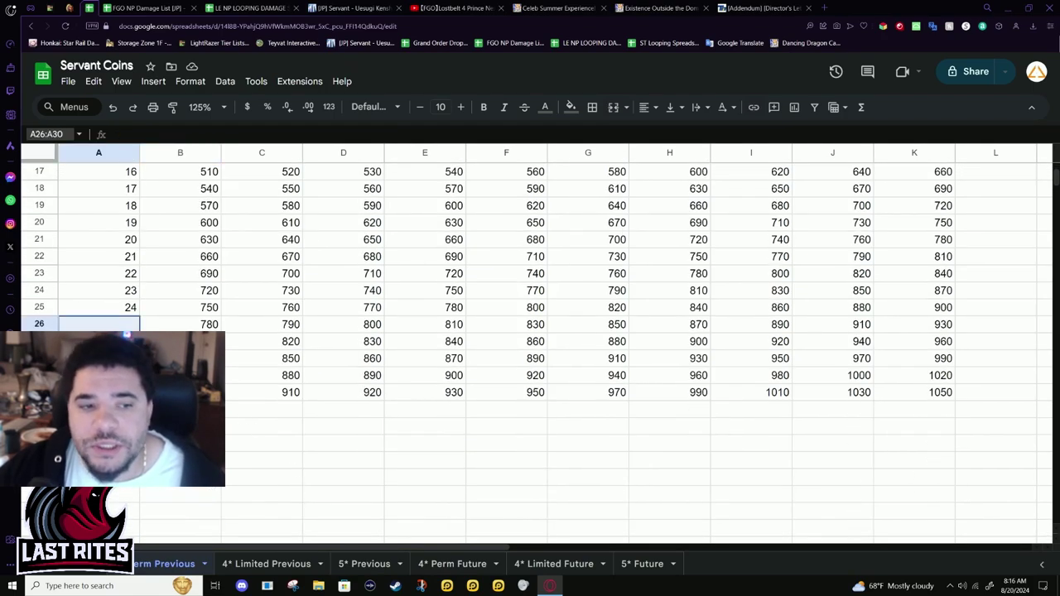
{"action": "scroll", "coordinate": [249, 373], "scroll_direction": "up", "scroll_amount": 6}
{"action": "left_click_drag", "start_coordinate": [178, 189], "coordinate": [218, 493]}
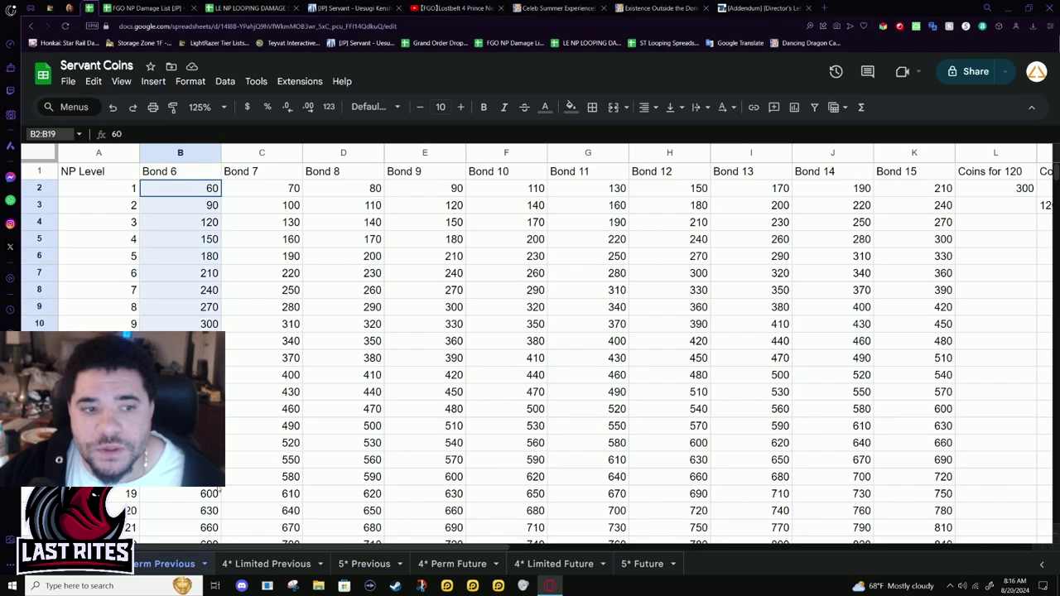
{"action": "scroll", "coordinate": [227, 466], "scroll_direction": "down", "scroll_amount": 4}
{"action": "left_click_drag", "start_coordinate": [98, 402], "coordinate": [99, 453]}
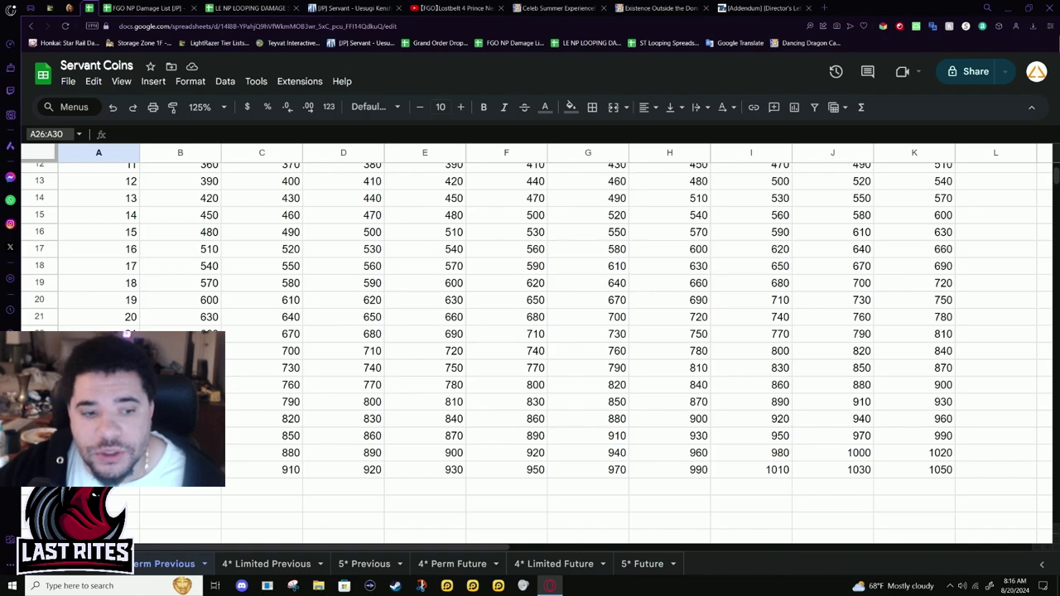
- Go back to the 4* Perm Future sheet and check the Bond 6 and Bond 15 totals in row 30
{"action": "left_click", "coordinate": [448, 566]}
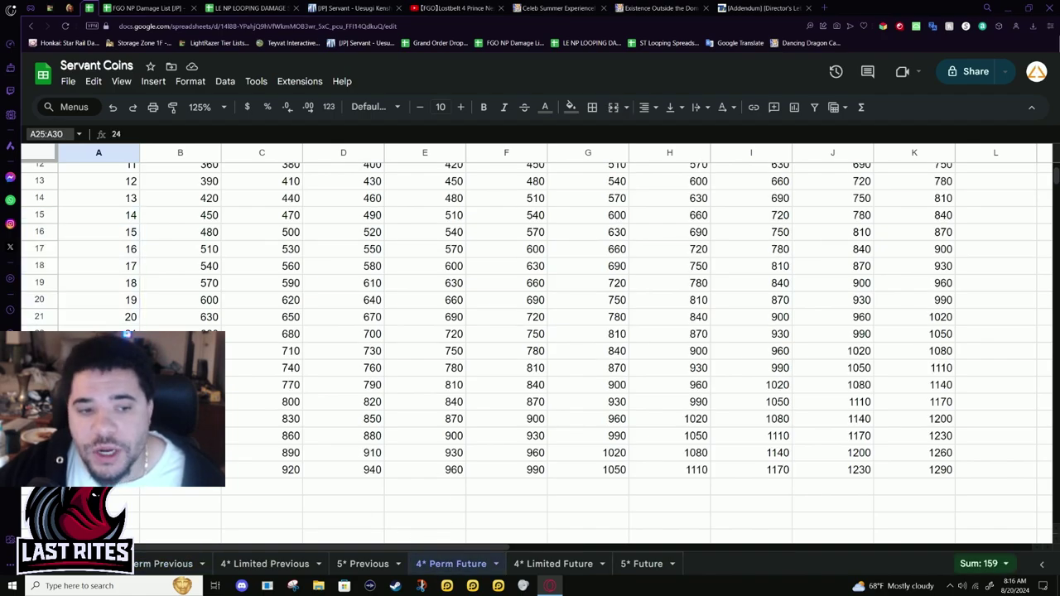
{"action": "left_click", "coordinate": [179, 470]}
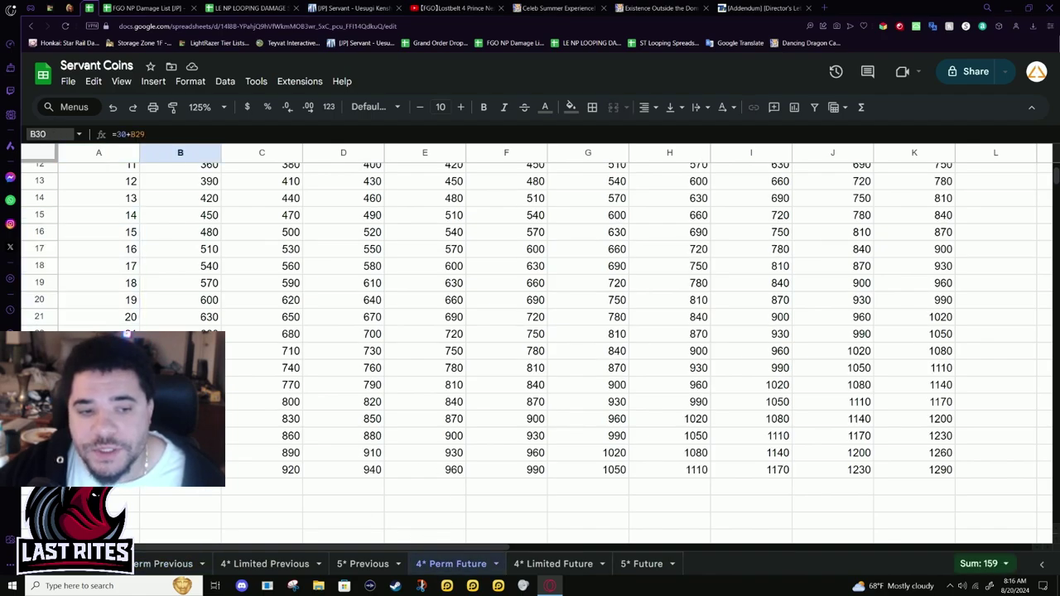
{"action": "left_click", "coordinate": [929, 470]}
- Examine the NP level 16 coin totals from Bond 6 to Bond 15, focusing on Bond 15
{"action": "left_click_drag", "start_coordinate": [950, 282], "coordinate": [944, 252]}
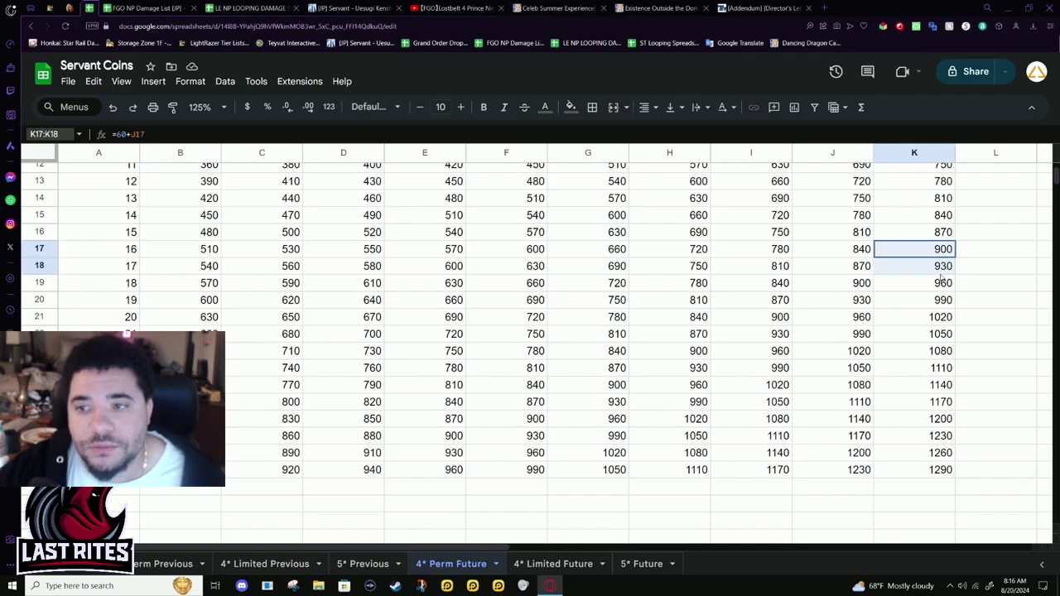
{"action": "left_click", "coordinate": [943, 250]}
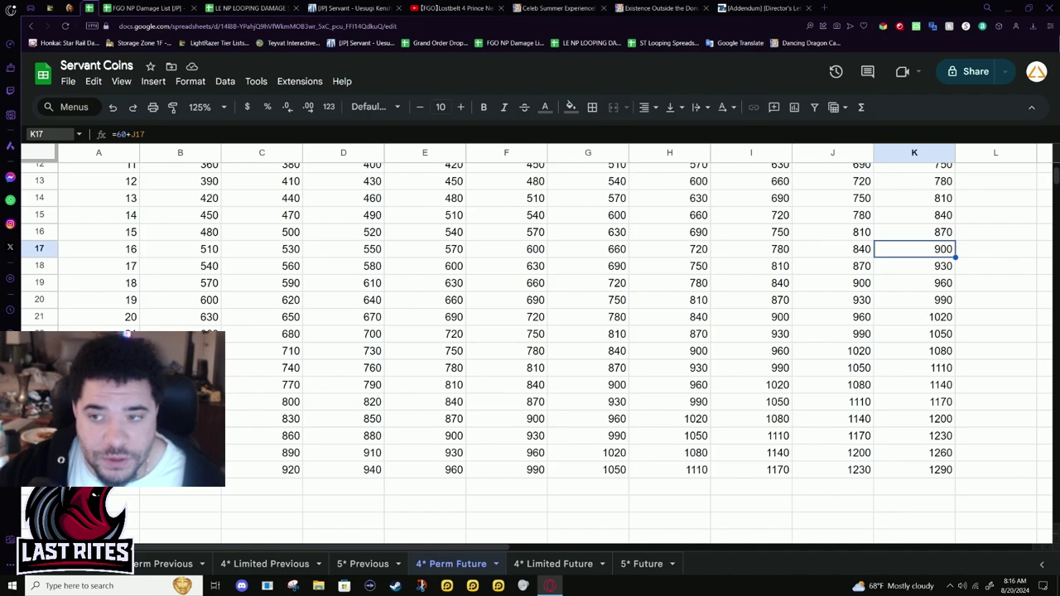
{"action": "left_click_drag", "start_coordinate": [933, 257], "coordinate": [223, 250]}
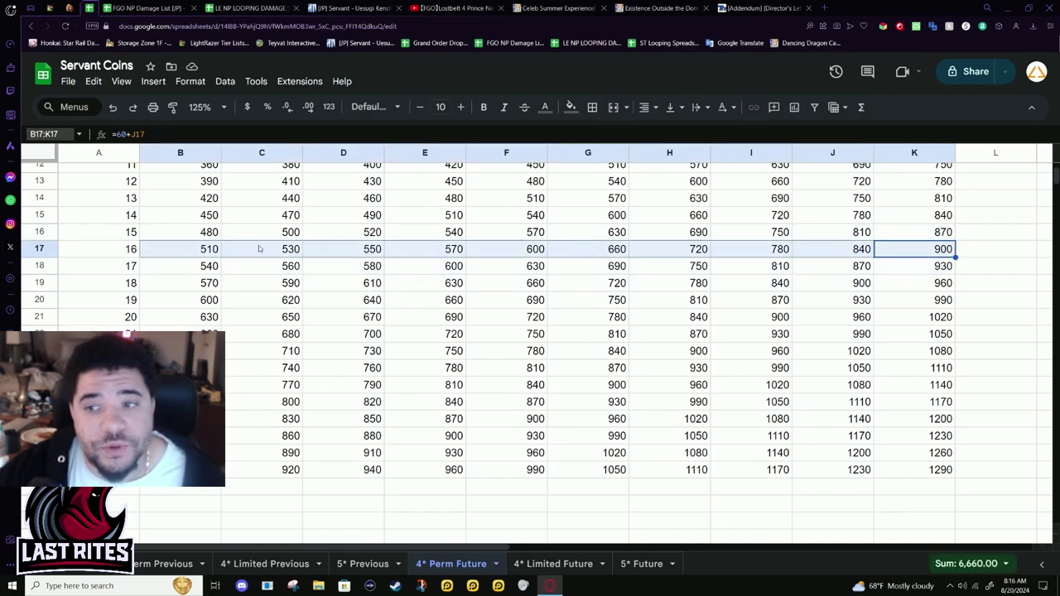
{"action": "left_click", "coordinate": [903, 257]}
{"action": "left_click", "coordinate": [903, 237]}
{"action": "left_click", "coordinate": [912, 247]}
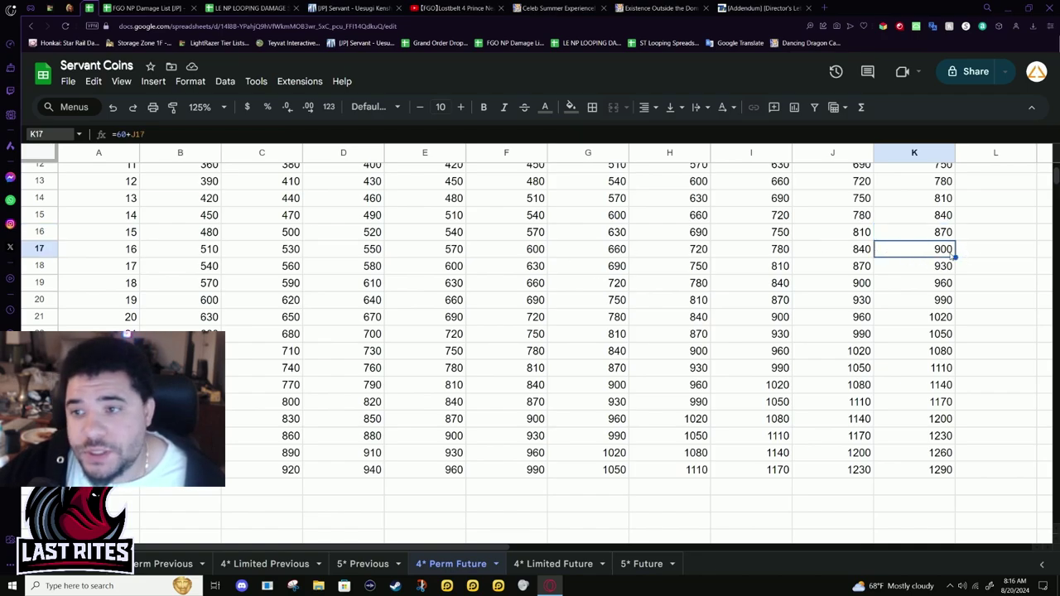
{"action": "left_click", "coordinate": [852, 253]}
{"action": "left_click", "coordinate": [940, 255]}
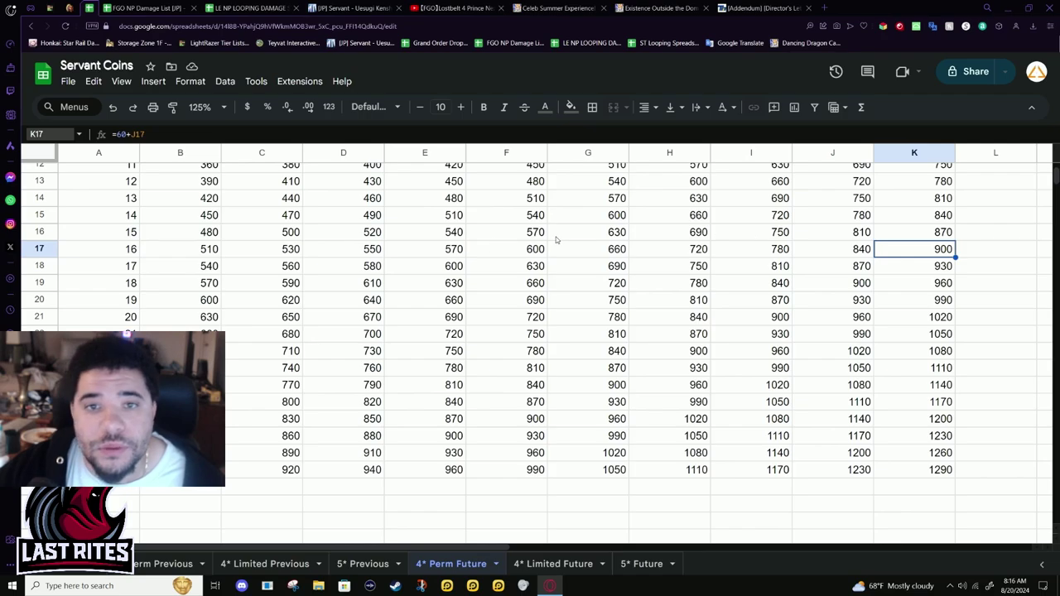
- Compare the Bond 10 coin totals from NP level 1 up to NP level 26
{"action": "scroll", "coordinate": [526, 265], "scroll_direction": "up", "scroll_amount": 5}
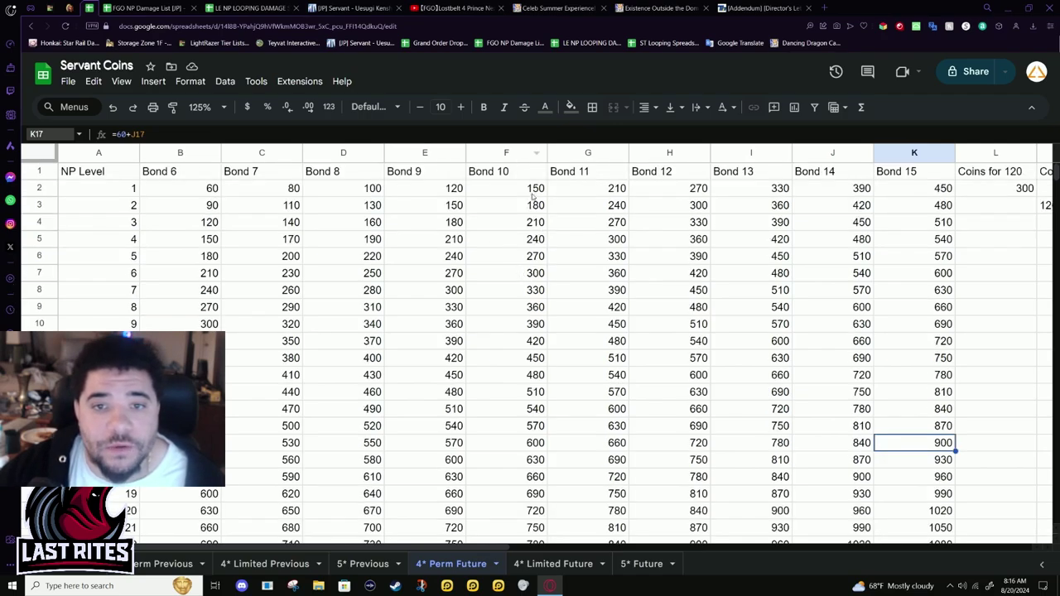
{"action": "scroll", "coordinate": [534, 189], "scroll_direction": "down", "scroll_amount": 5}
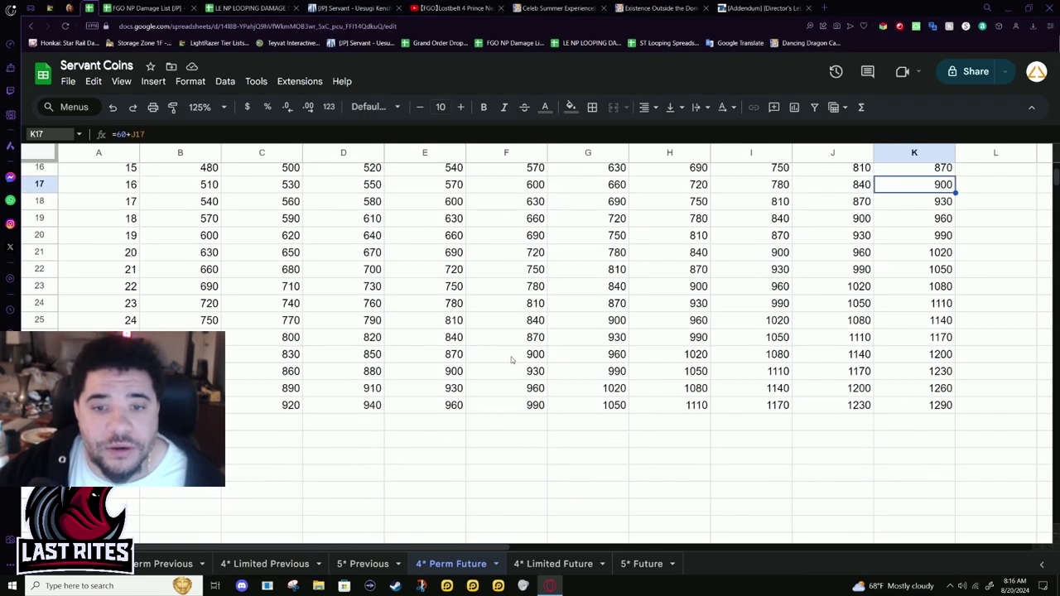
{"action": "left_click", "coordinate": [511, 358]}
{"action": "left_click_drag", "start_coordinate": [511, 359], "coordinate": [537, 374]}
{"action": "scroll", "coordinate": [568, 469], "scroll_direction": "up", "scroll_amount": 3}
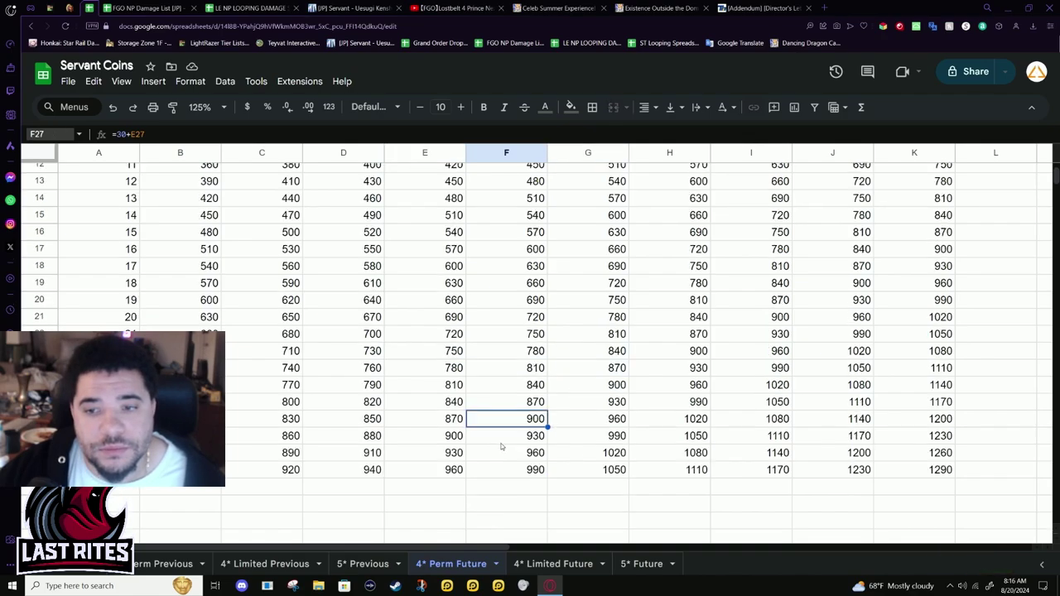
{"action": "scroll", "coordinate": [997, 354], "scroll_direction": "down", "scroll_amount": 1}
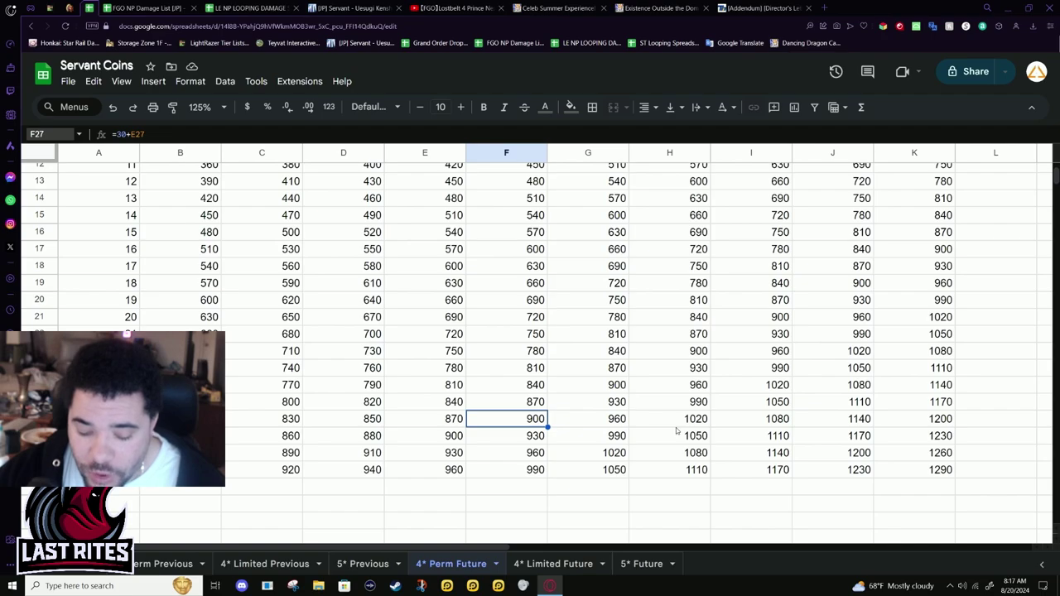
- Review the Bond 12 to Bond 15 coin totals around NP levels 15 to 26 against the lower NP levels
{"action": "scroll", "coordinate": [676, 431], "scroll_direction": "up", "scroll_amount": 4}
{"action": "scroll", "coordinate": [671, 435], "scroll_direction": "down", "scroll_amount": 2}
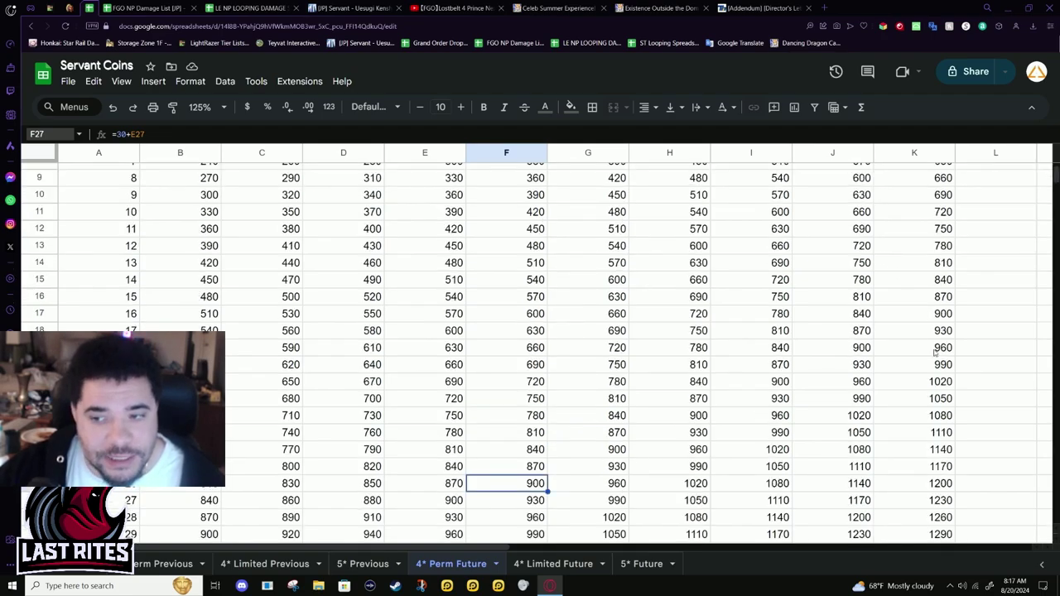
{"action": "left_click_drag", "start_coordinate": [935, 364], "coordinate": [956, 474]}
{"action": "left_click", "coordinate": [951, 454]}
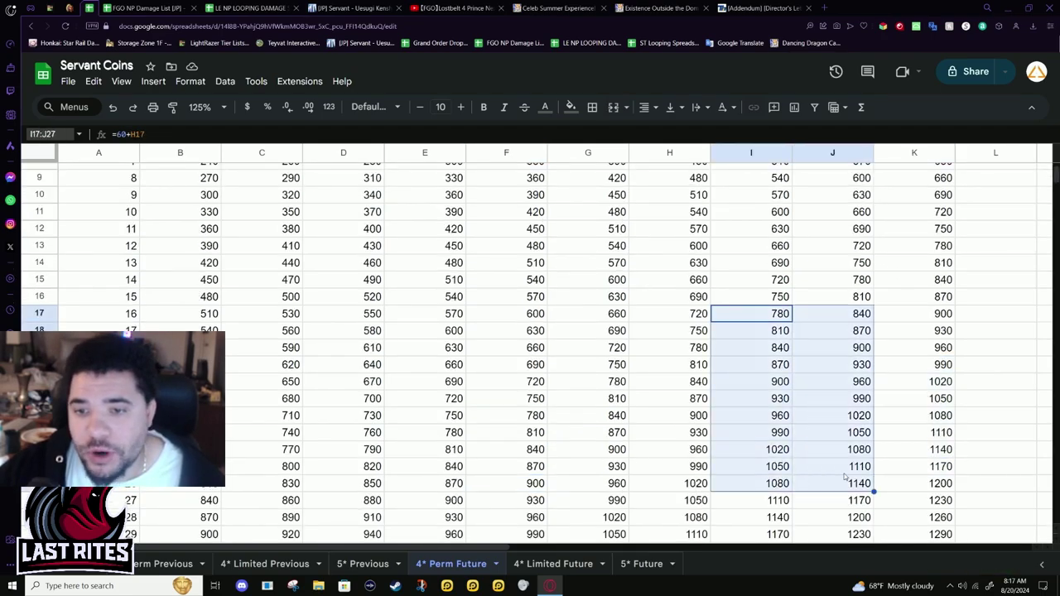
{"action": "left_click_drag", "start_coordinate": [694, 300], "coordinate": [946, 373]}
{"action": "left_click", "coordinate": [760, 432]}
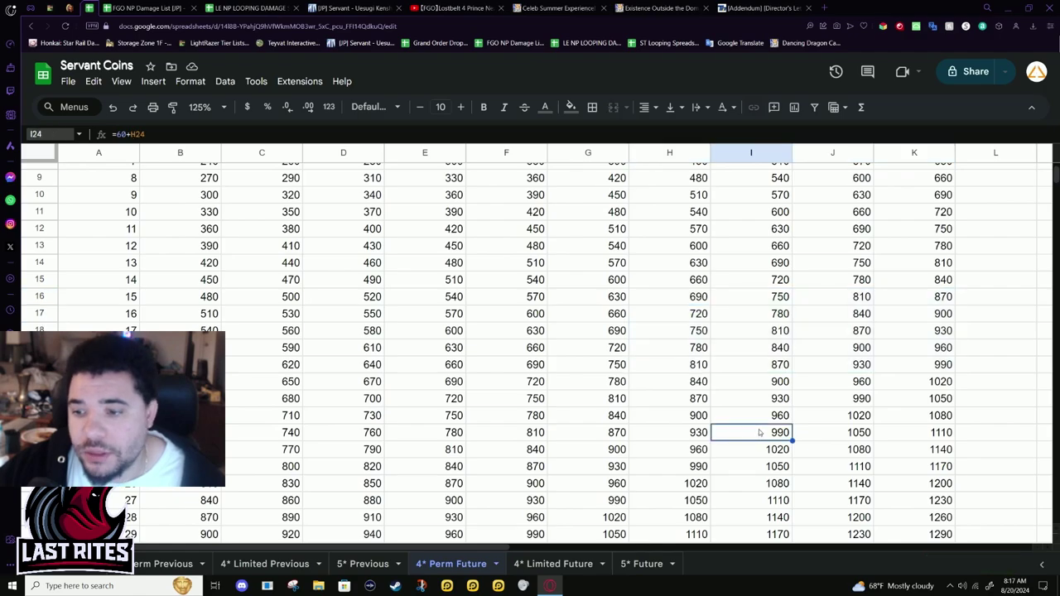
{"action": "scroll", "coordinate": [822, 484], "scroll_direction": "up", "scroll_amount": 3}
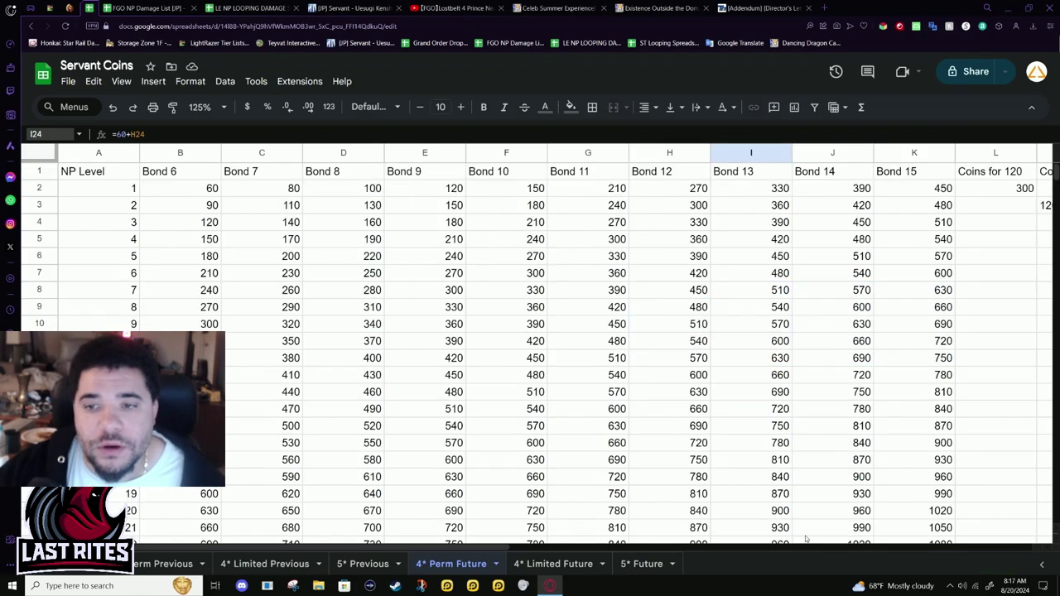
{"action": "scroll", "coordinate": [812, 489], "scroll_direction": "down", "scroll_amount": 2}
{"action": "scroll", "coordinate": [771, 500], "scroll_direction": "down", "scroll_amount": 4}
{"action": "scroll", "coordinate": [748, 487], "scroll_direction": "up", "scroll_amount": 3}
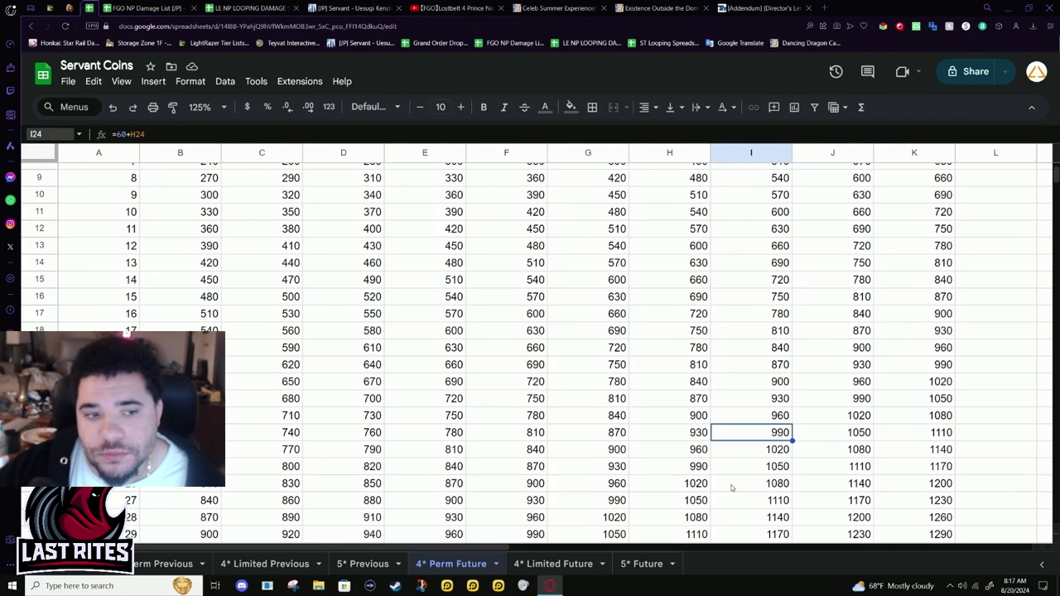
- Switch to the 4* Limited Future sheet and review its coin totals from Bond 6 to Bond 15, ending at NP level 10
{"action": "scroll", "coordinate": [677, 492], "scroll_direction": "down", "scroll_amount": 3}
{"action": "left_click", "coordinate": [545, 564]}
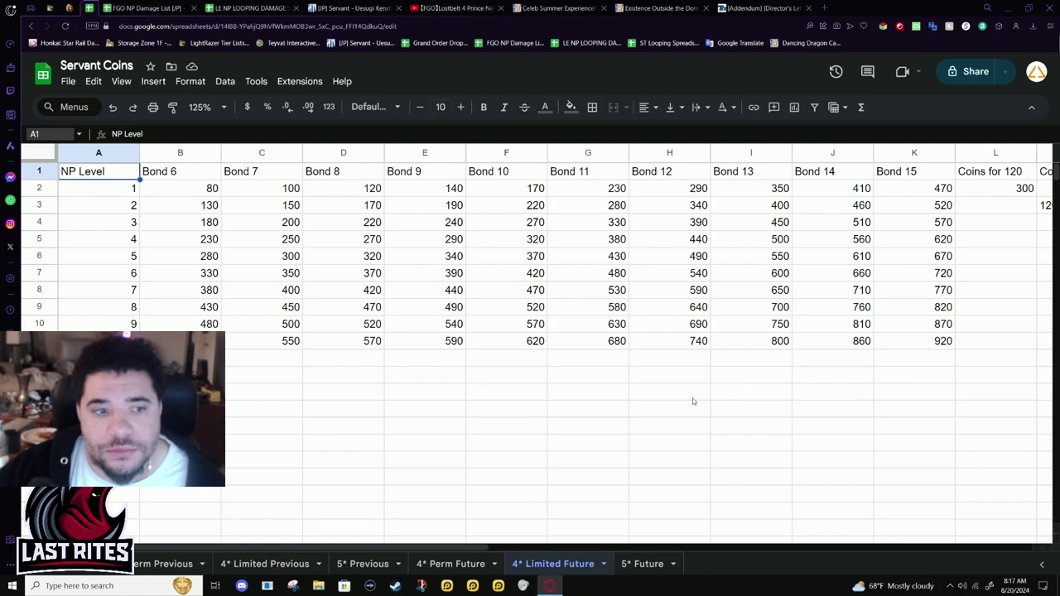
{"action": "left_click_drag", "start_coordinate": [173, 311], "coordinate": [174, 324]}
{"action": "left_click_drag", "start_coordinate": [170, 192], "coordinate": [933, 340]}
{"action": "left_click", "coordinate": [928, 341]}
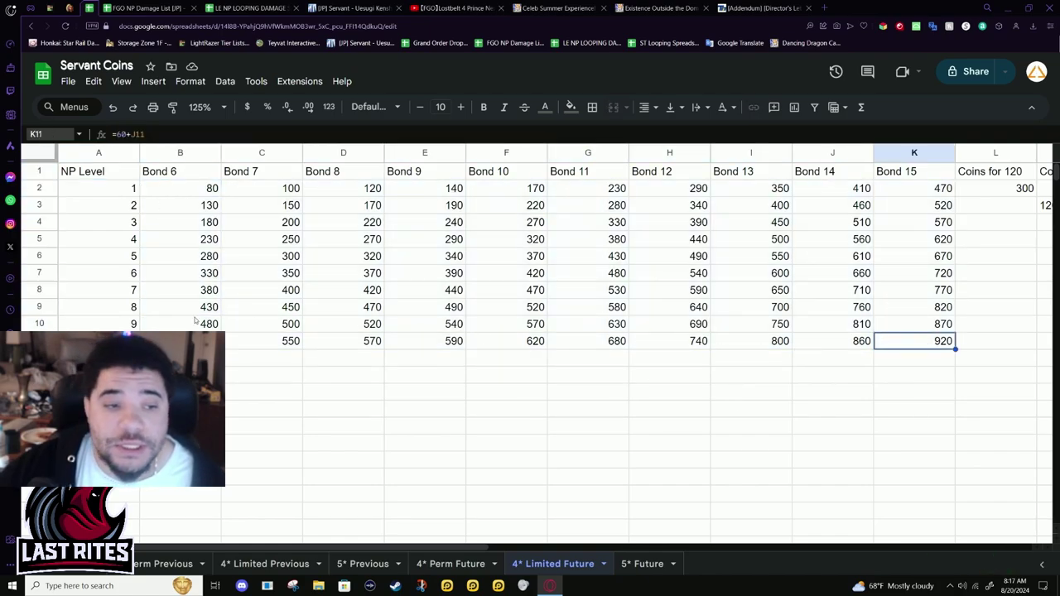
- Examine the NP level 9 and 10 totals across Bond 6 to 15, plus the NP level 2 Bond 6 total
{"action": "left_click_drag", "start_coordinate": [196, 341], "coordinate": [920, 346]}
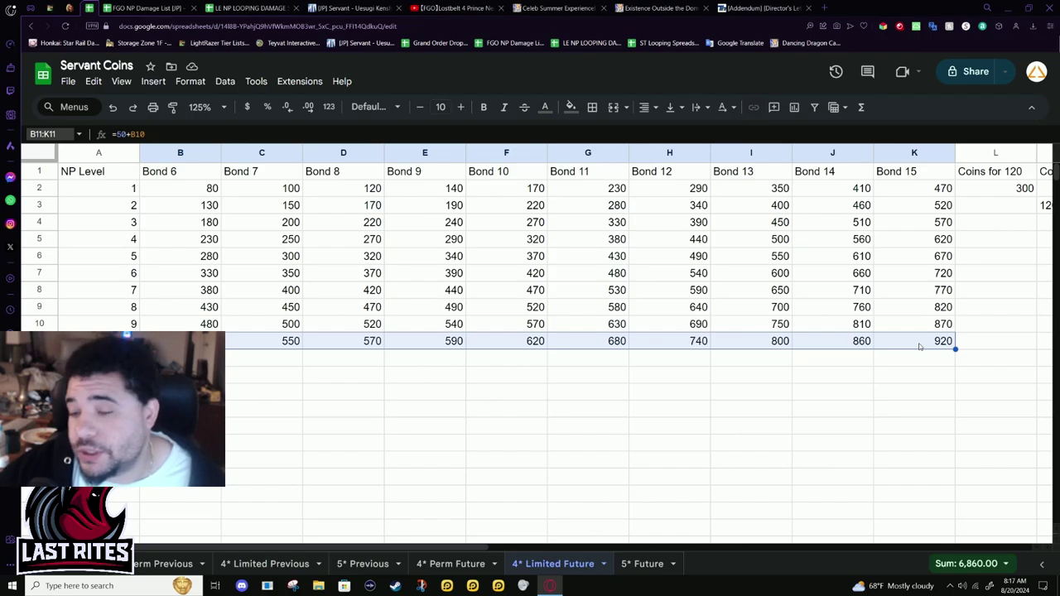
{"action": "left_click", "coordinate": [921, 346]}
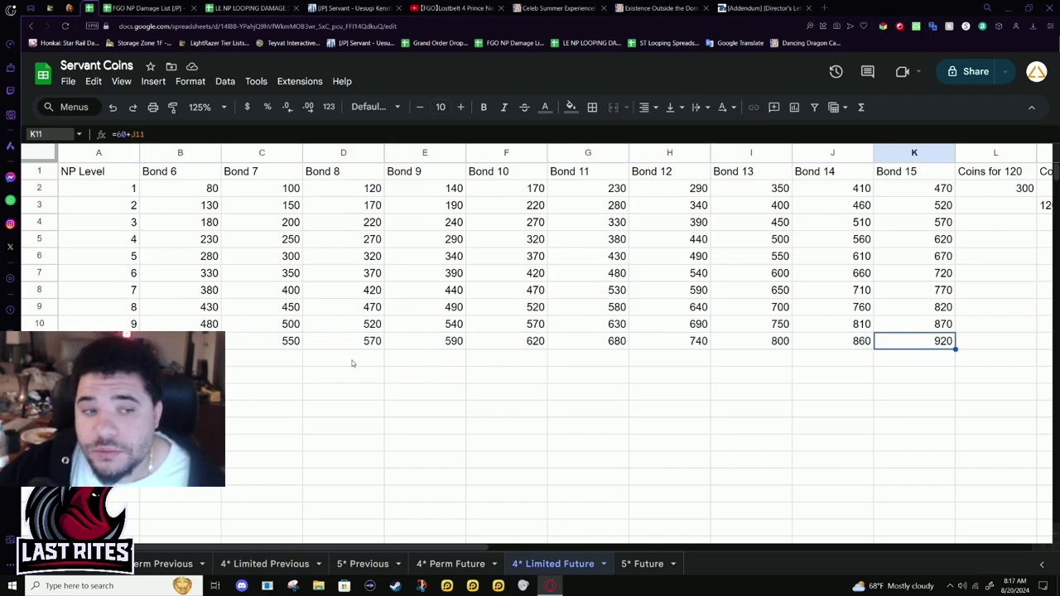
{"action": "left_click_drag", "start_coordinate": [203, 343], "coordinate": [901, 324]}
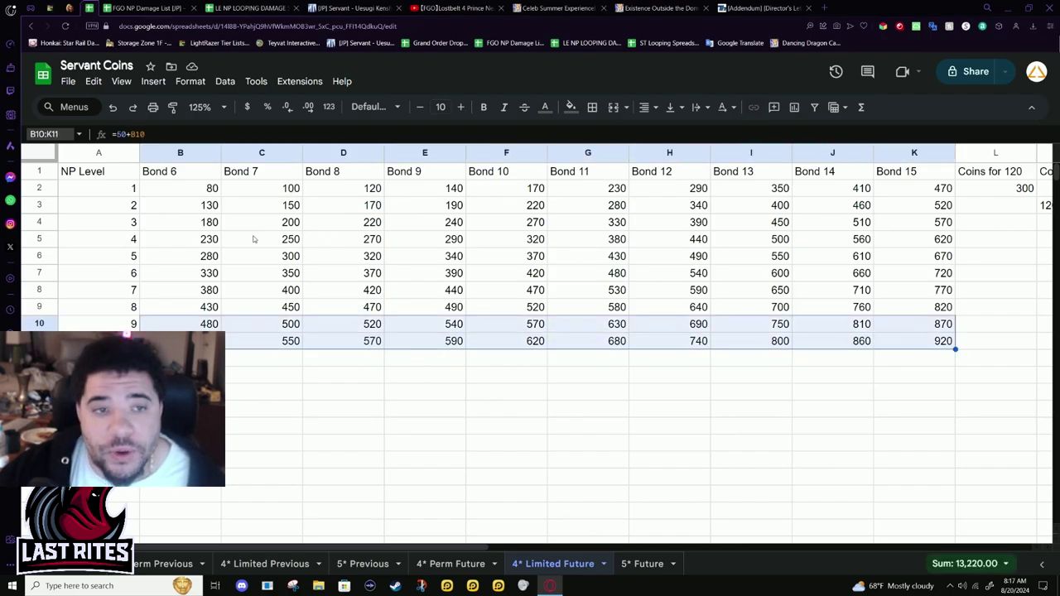
{"action": "left_click", "coordinate": [212, 206]}
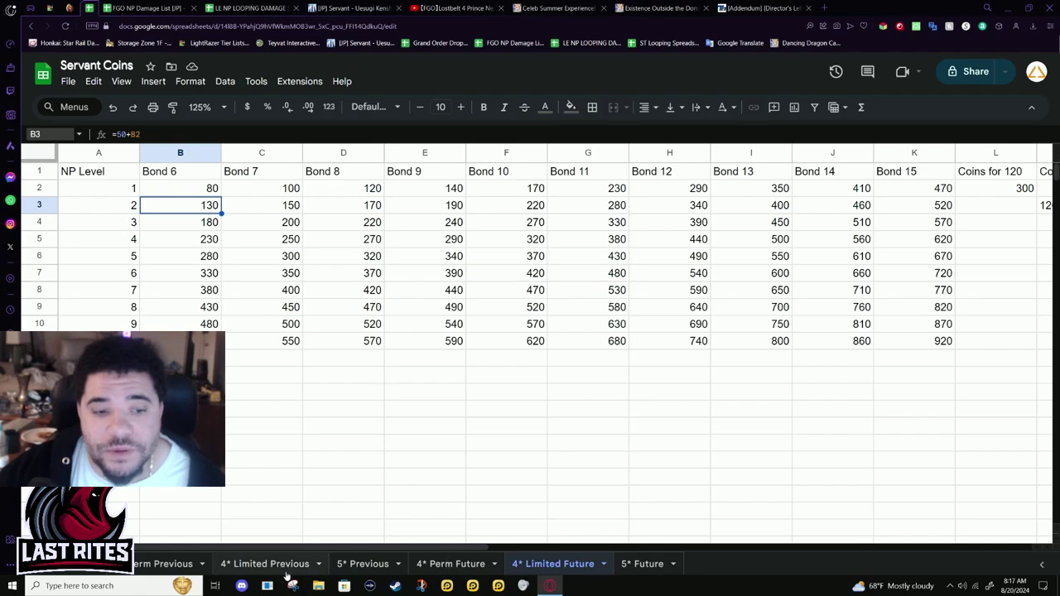
- Go past the 4* Perm Future sheet to 4* Perm Previous and check the NP level 1 total at Bond 6
{"action": "left_click", "coordinate": [464, 567]}
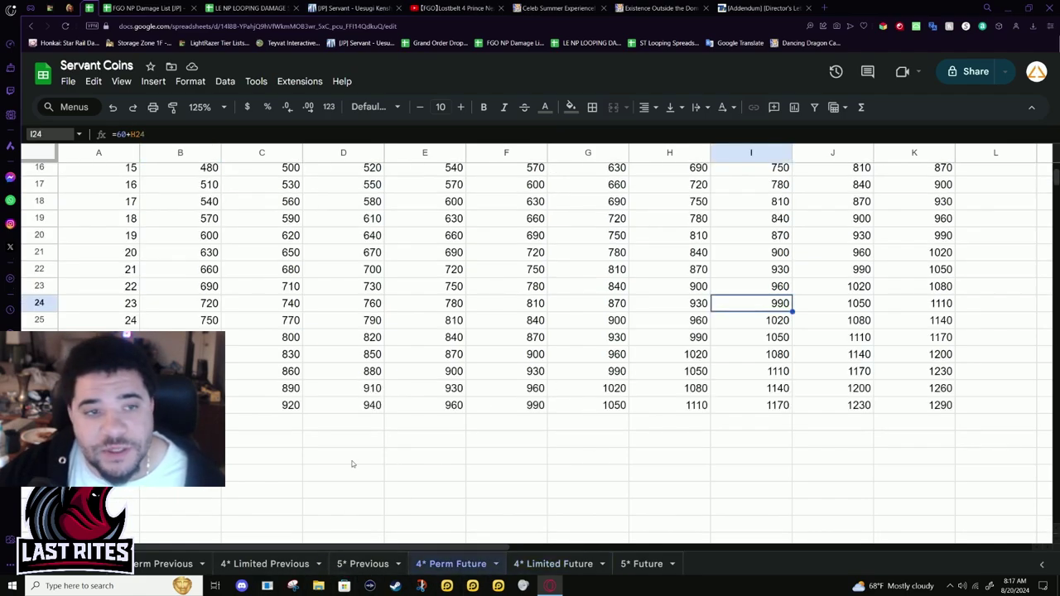
{"action": "scroll", "coordinate": [355, 464], "scroll_direction": "up", "scroll_amount": 5}
{"action": "left_click", "coordinate": [162, 567]}
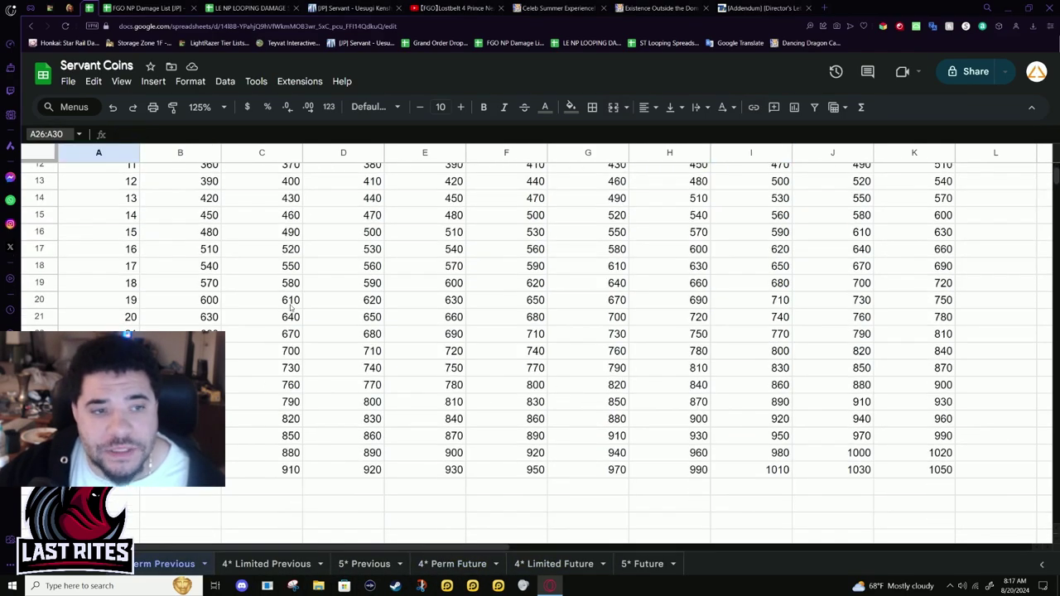
{"action": "scroll", "coordinate": [211, 313], "scroll_direction": "up", "scroll_amount": 5}
{"action": "left_click", "coordinate": [191, 188]}
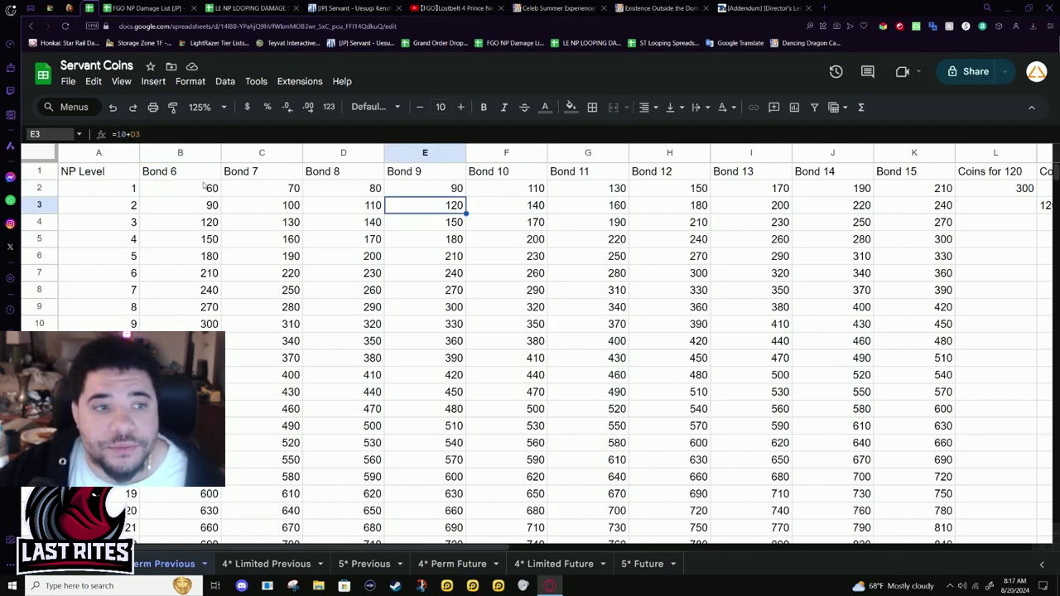
{"action": "left_click", "coordinate": [165, 191]}
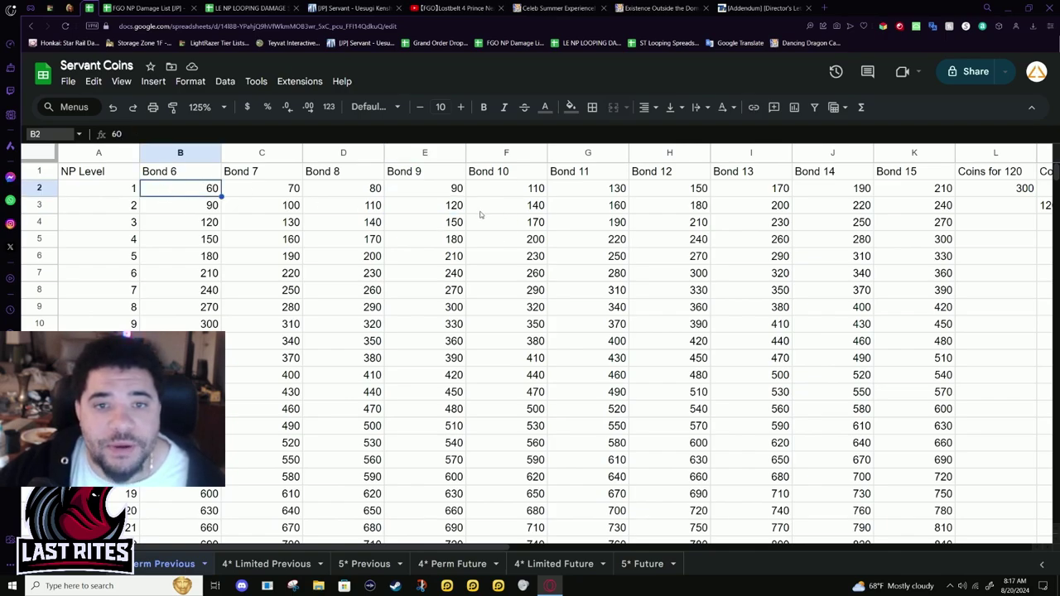
- Compare the NP level 1 totals at Bond 6 and 11 with NP level 2 at Bond 9 and NP level 3 at Bond 6
{"action": "left_click", "coordinate": [433, 210]}
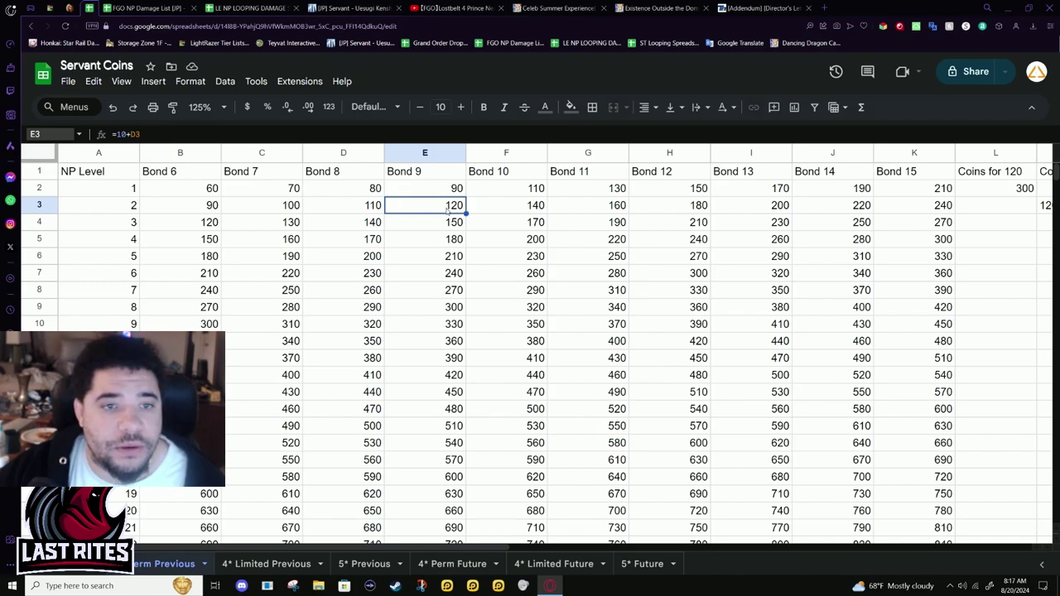
{"action": "left_click", "coordinate": [174, 193]}
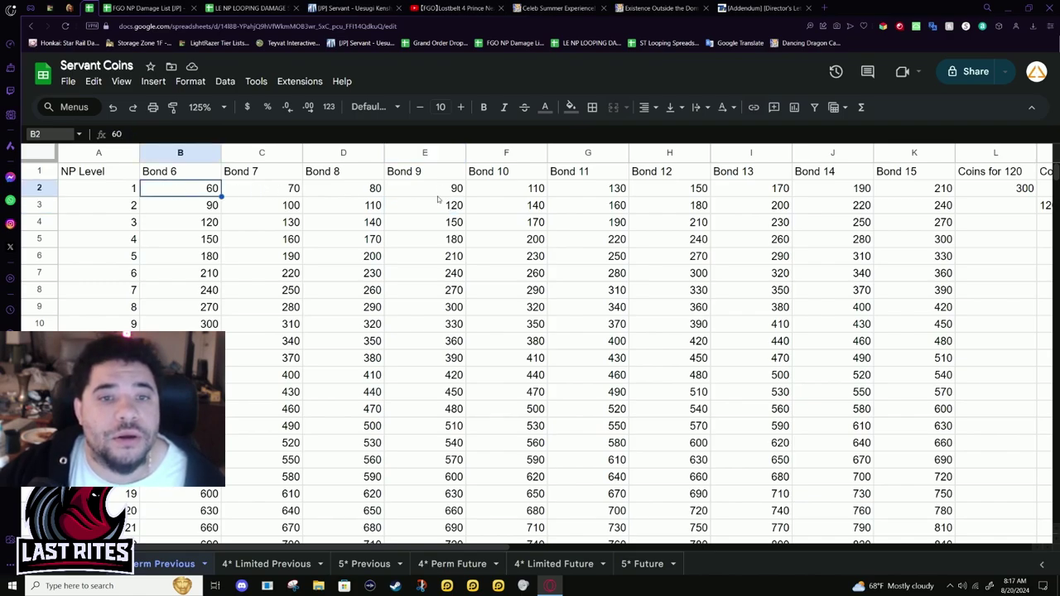
{"action": "left_click", "coordinate": [590, 191]}
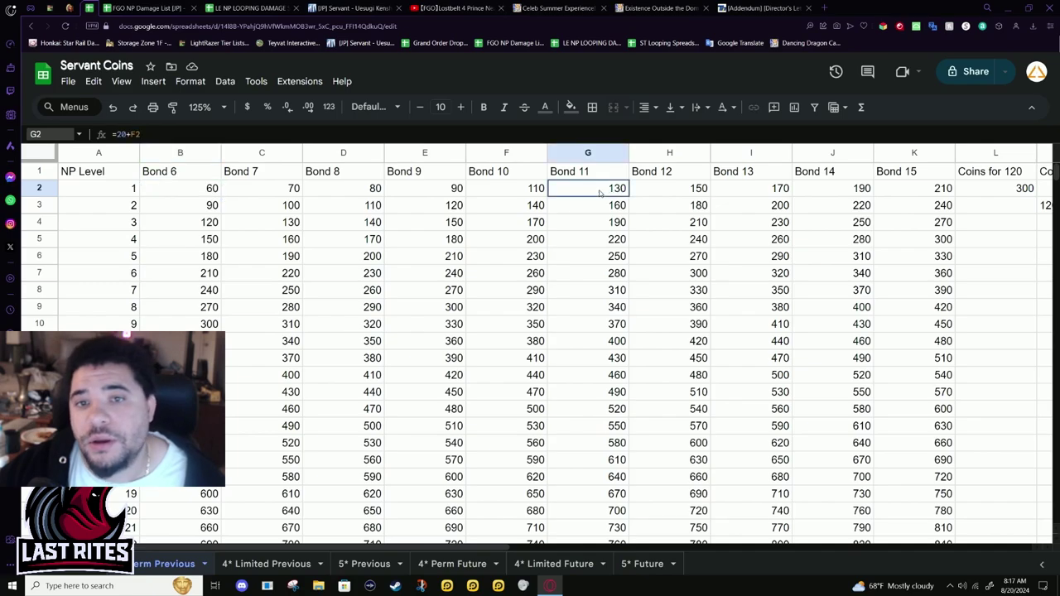
{"action": "left_click", "coordinate": [418, 213]}
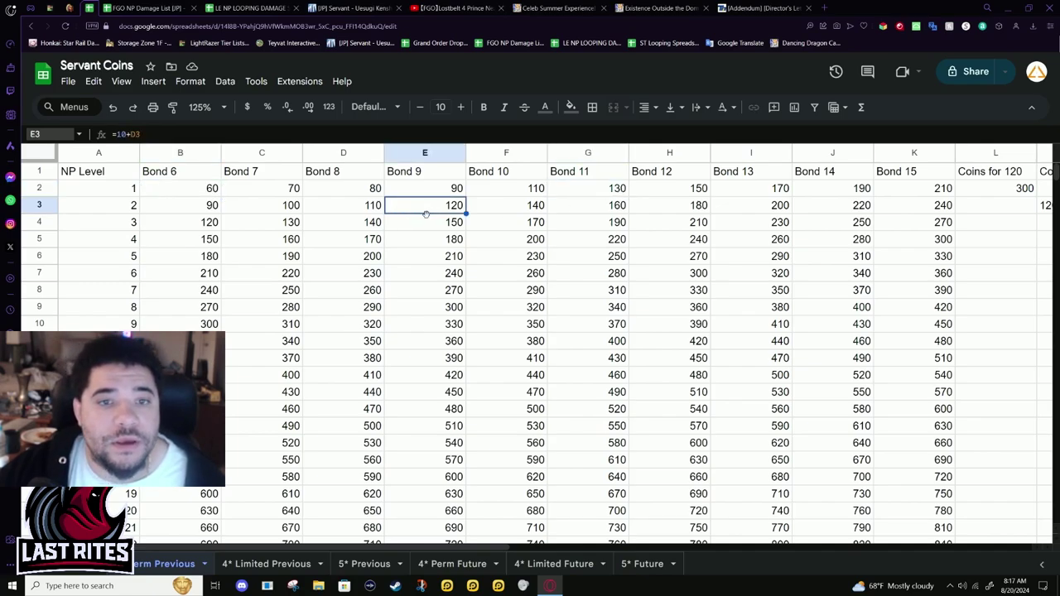
{"action": "left_click", "coordinate": [176, 220]}
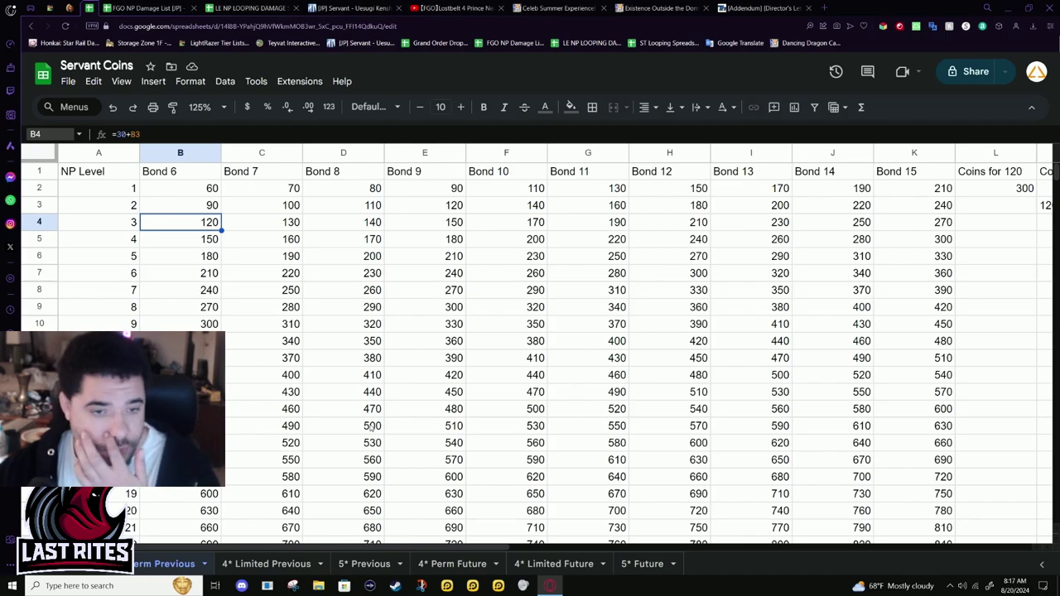
- Review the Bond 6 coin totals for NP levels 1 to 6 on the 4* Perm Previous sheet
{"action": "scroll", "coordinate": [236, 452], "scroll_direction": "down", "scroll_amount": 1}
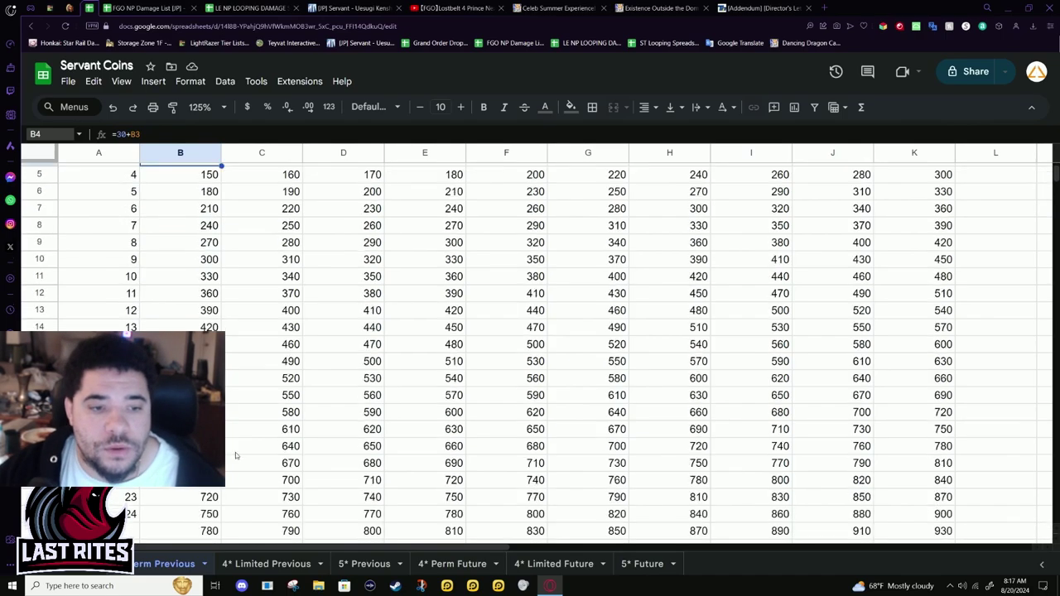
{"action": "scroll", "coordinate": [236, 452], "scroll_direction": "up", "scroll_amount": 1}
{"action": "left_click", "coordinate": [167, 172]}
{"action": "left_click_drag", "start_coordinate": [166, 198], "coordinate": [161, 272]}
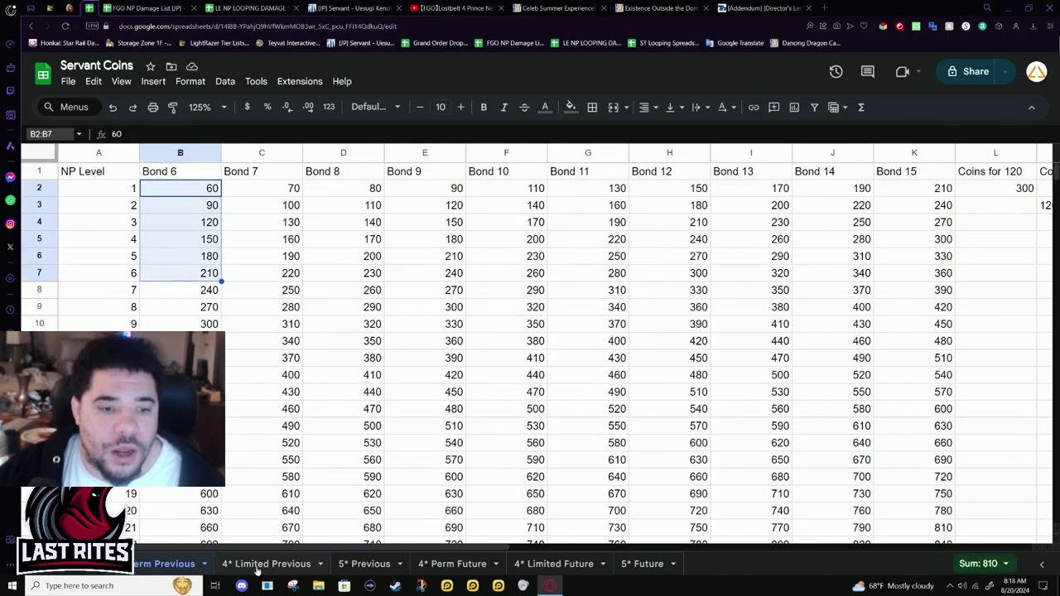
- Open the 4* Limited Previous sheet and check the NP level 1 totals at Bond 9 to 11 and NP level 2 at Bond 6 and 13
{"action": "key", "text": "ctrl+shift+Page_Down"}
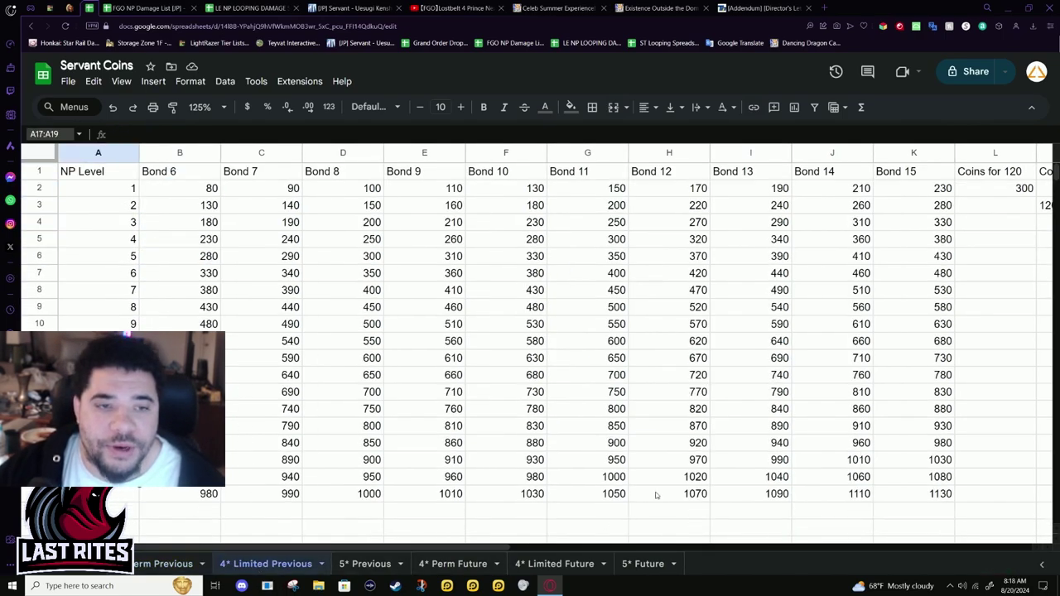
{"action": "left_click", "coordinate": [184, 206]}
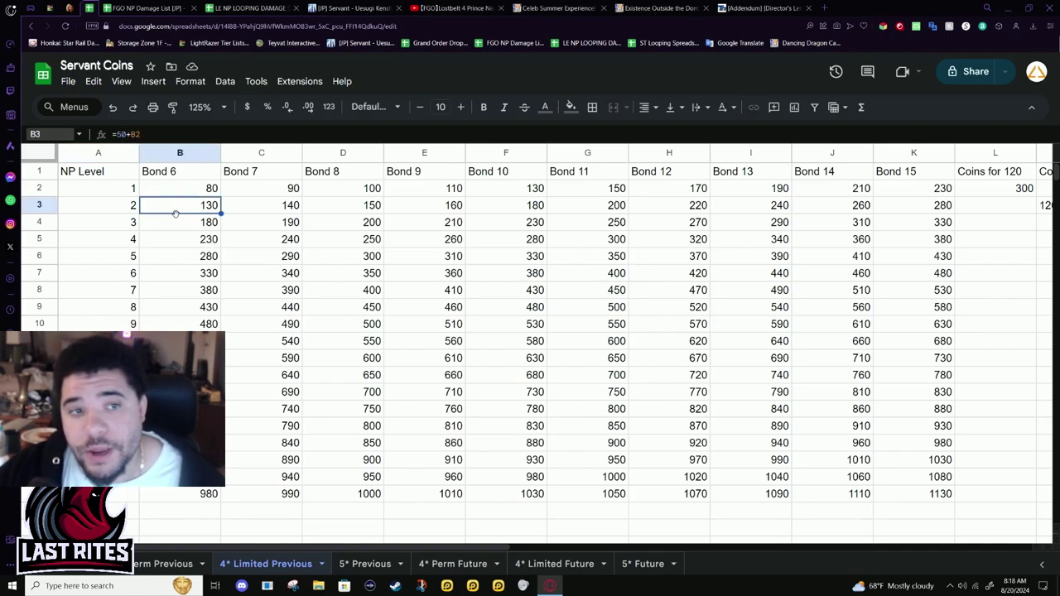
{"action": "left_click", "coordinate": [460, 189]}
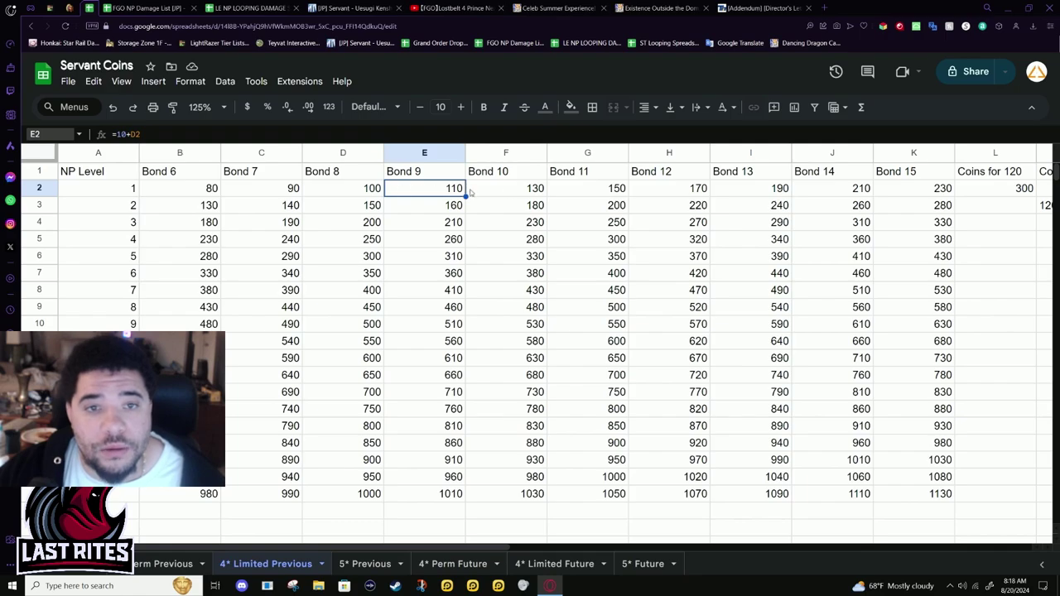
{"action": "left_click", "coordinate": [621, 190]}
{"action": "left_click", "coordinate": [530, 193]}
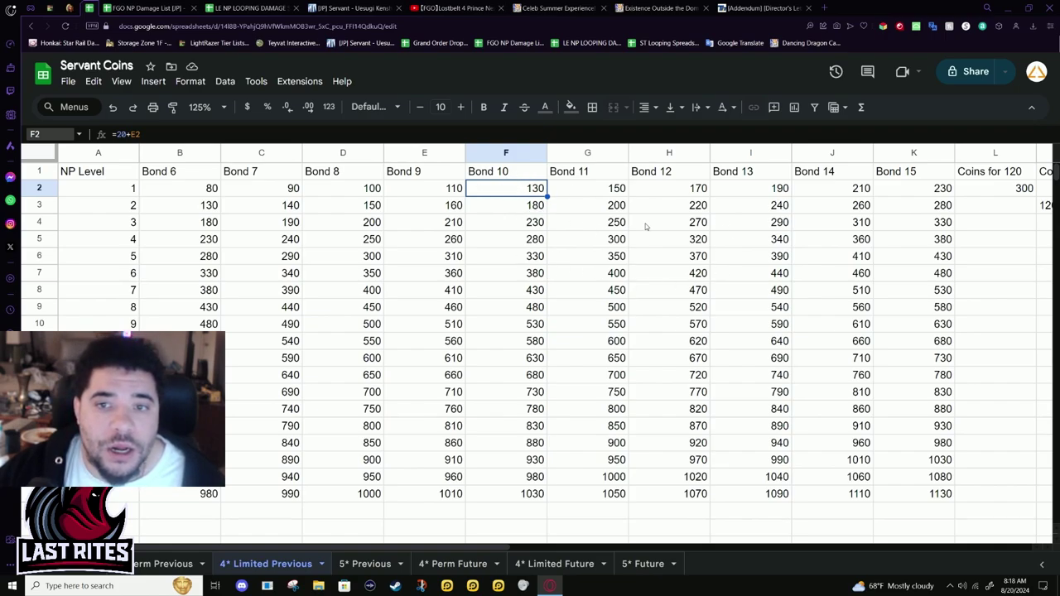
{"action": "left_click", "coordinate": [776, 210]}
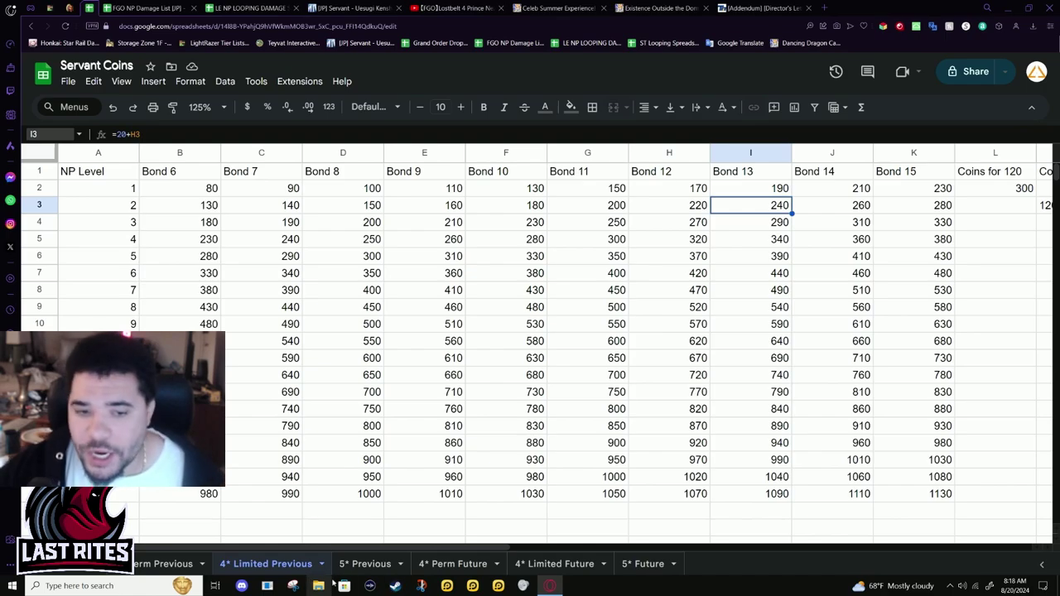
- Compare the Bond 10 and Bond 6 coin totals from low to high NP levels on the 4* Limited Previous sheet
{"action": "left_click", "coordinate": [530, 222]}
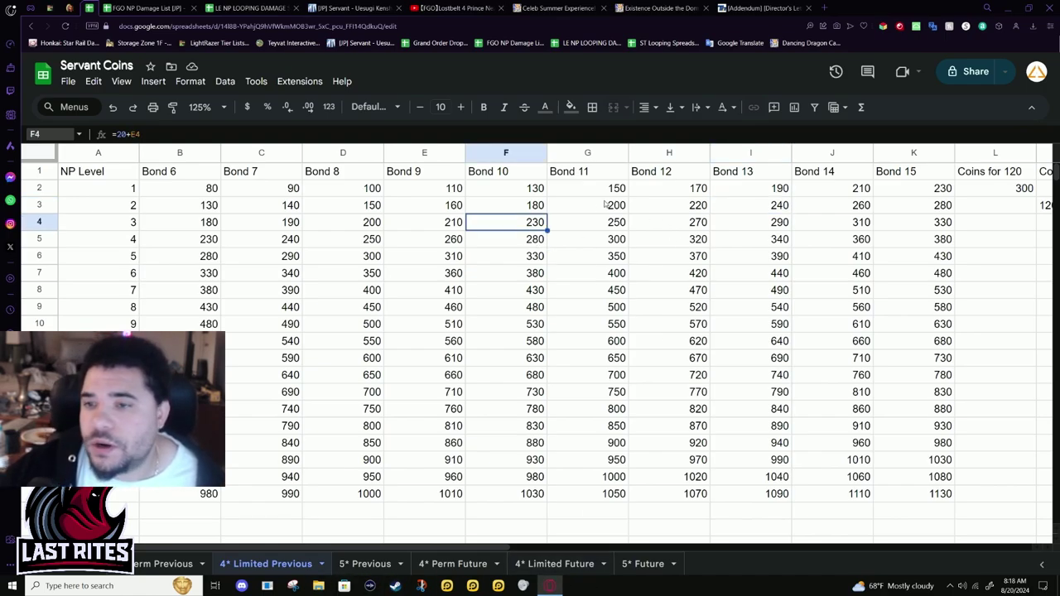
{"action": "left_click_drag", "start_coordinate": [530, 256], "coordinate": [565, 363]}
{"action": "left_click", "coordinate": [570, 375]}
{"action": "left_click_drag", "start_coordinate": [515, 414], "coordinate": [527, 391]}
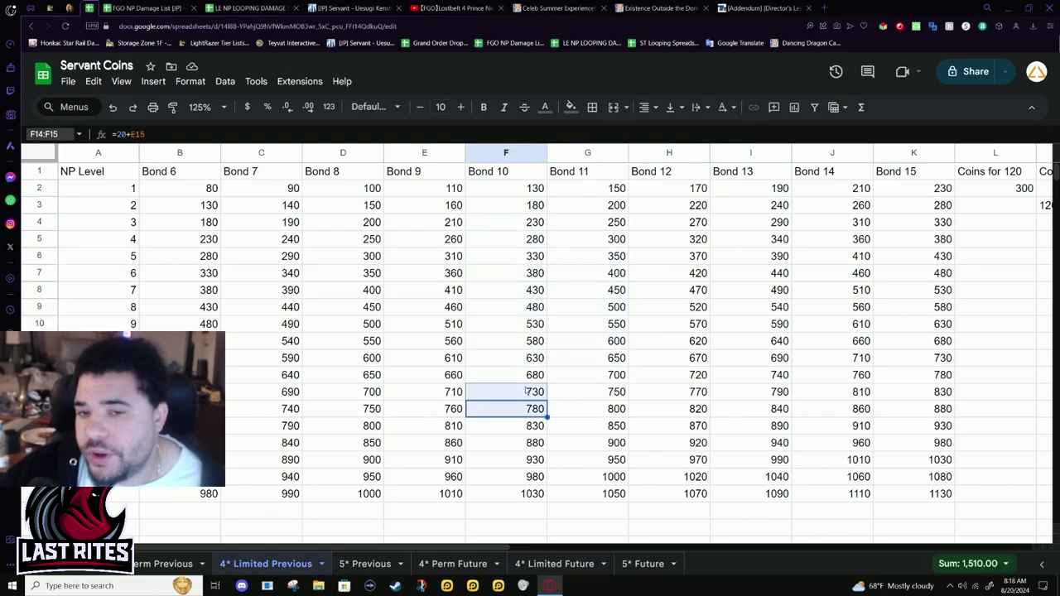
{"action": "left_click_drag", "start_coordinate": [157, 197], "coordinate": [159, 280]}
{"action": "left_click", "coordinate": [180, 476]}
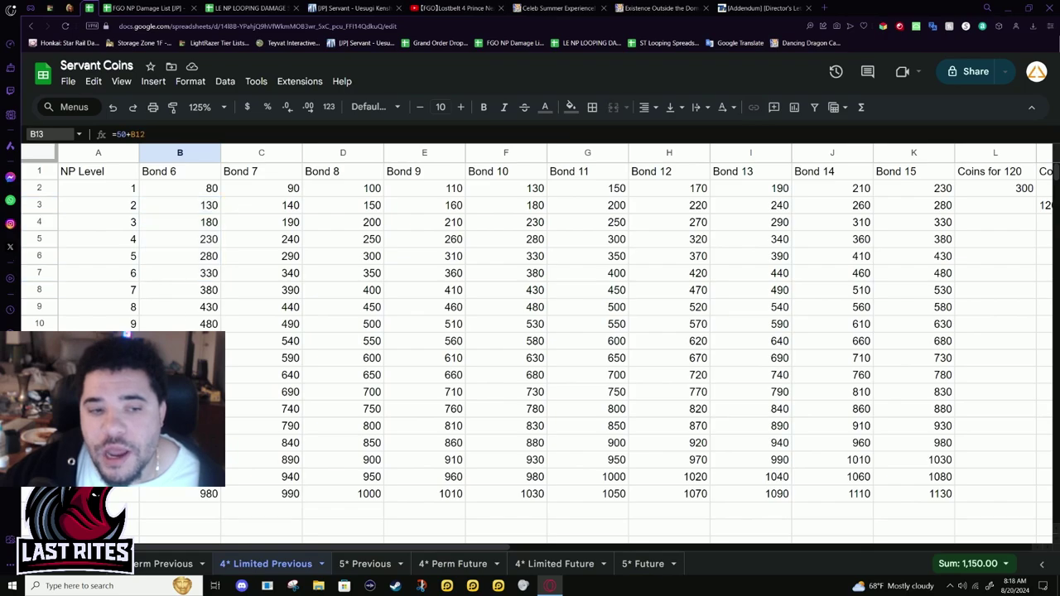
{"action": "key", "text": "shift+Up"}
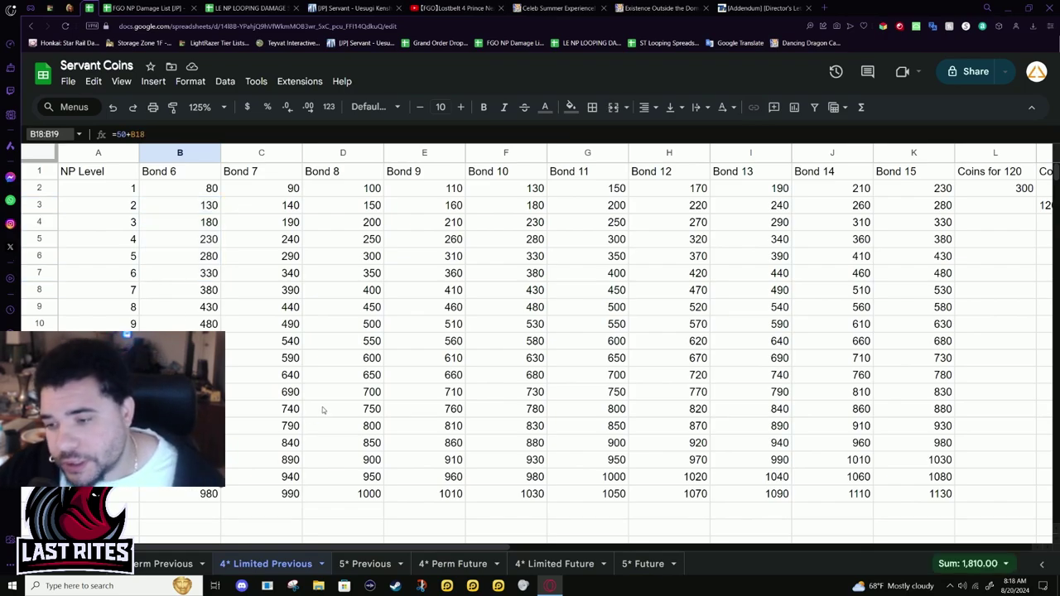
- Switch to the 5* Future sheet and review the Bond 15 totals for NP levels 4 to 7 and the NP level 3 Bond 9 total
{"action": "left_click", "coordinate": [643, 564]}
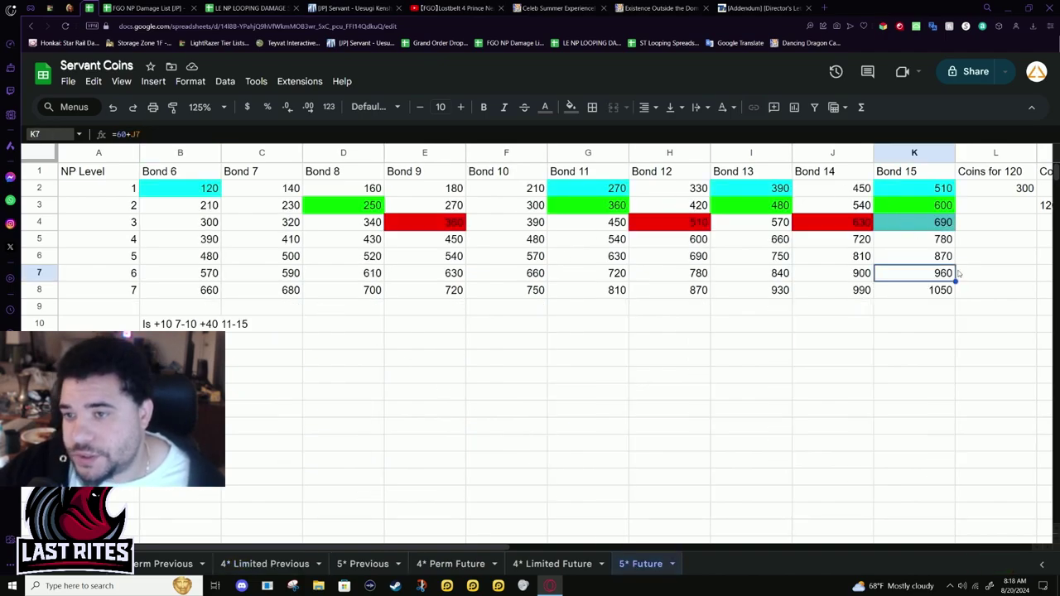
{"action": "left_click_drag", "start_coordinate": [918, 245], "coordinate": [909, 270]}
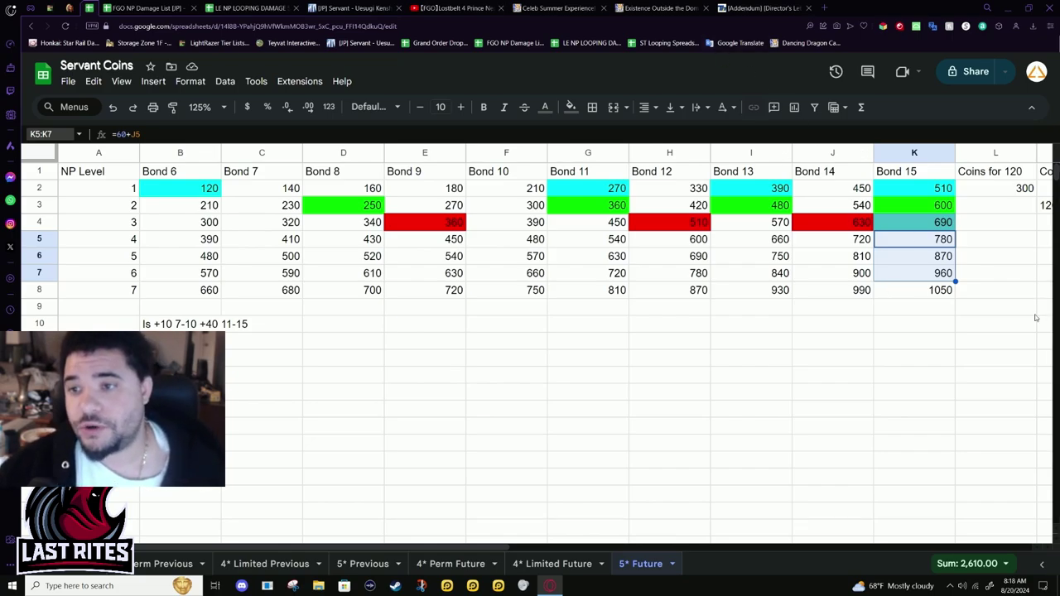
{"action": "left_click", "coordinate": [924, 292]}
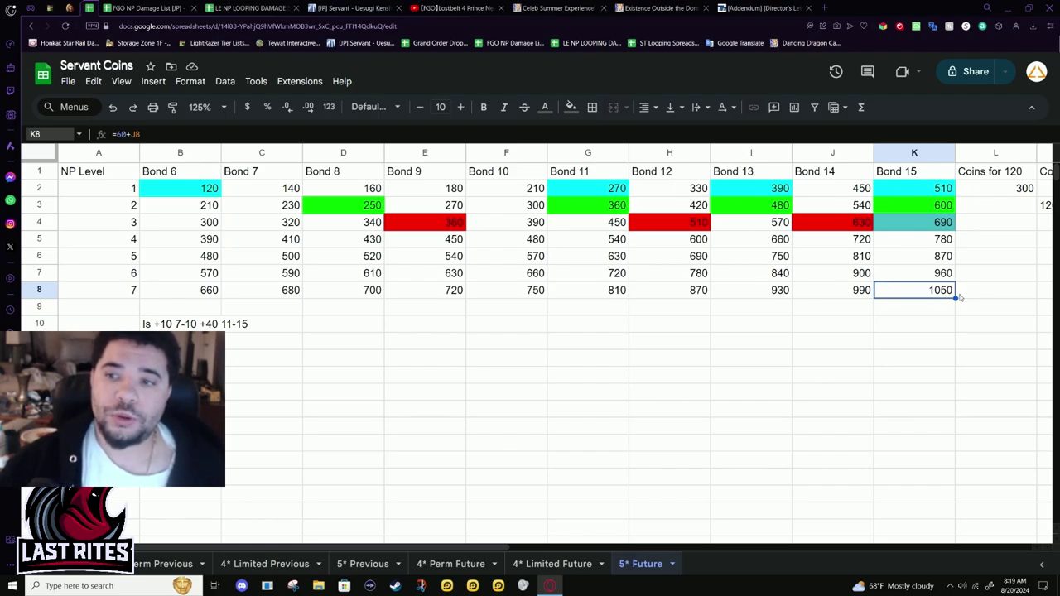
{"action": "left_click", "coordinate": [461, 228]}
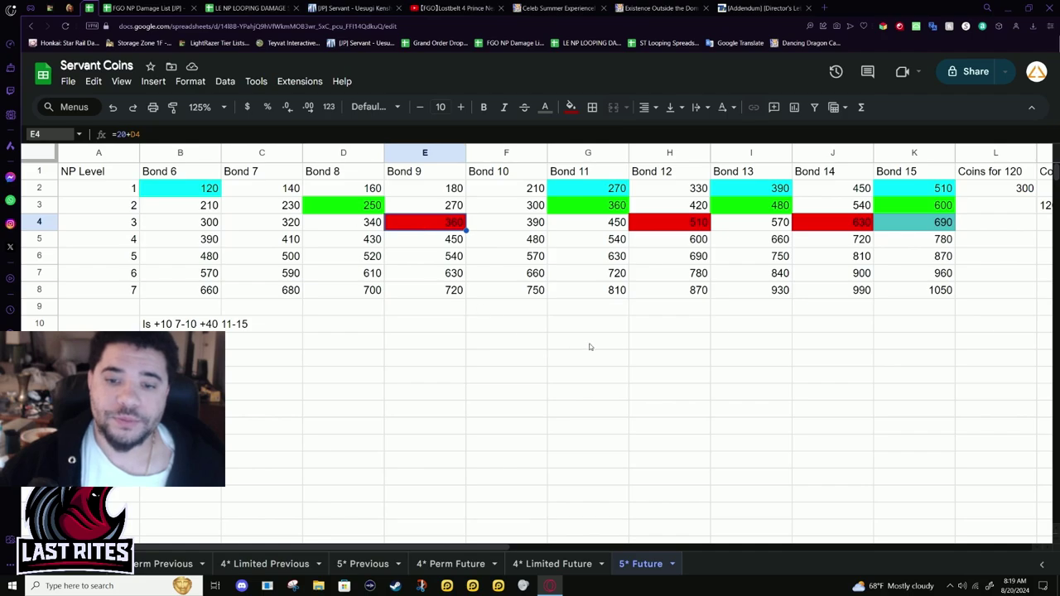
- Compare the NP level 1 and 2 totals from Bond 6 to 9 with the highlighted NP level 3 totals at Bond 9, 12 and 15
{"action": "left_click", "coordinate": [418, 193]}
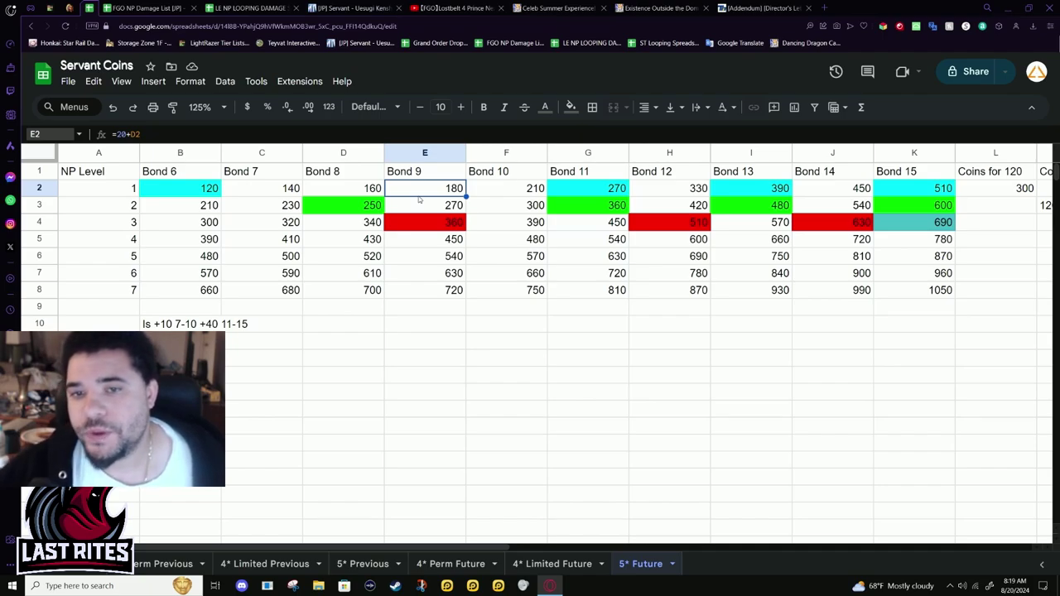
{"action": "left_click", "coordinate": [425, 201], "text": "shift"}
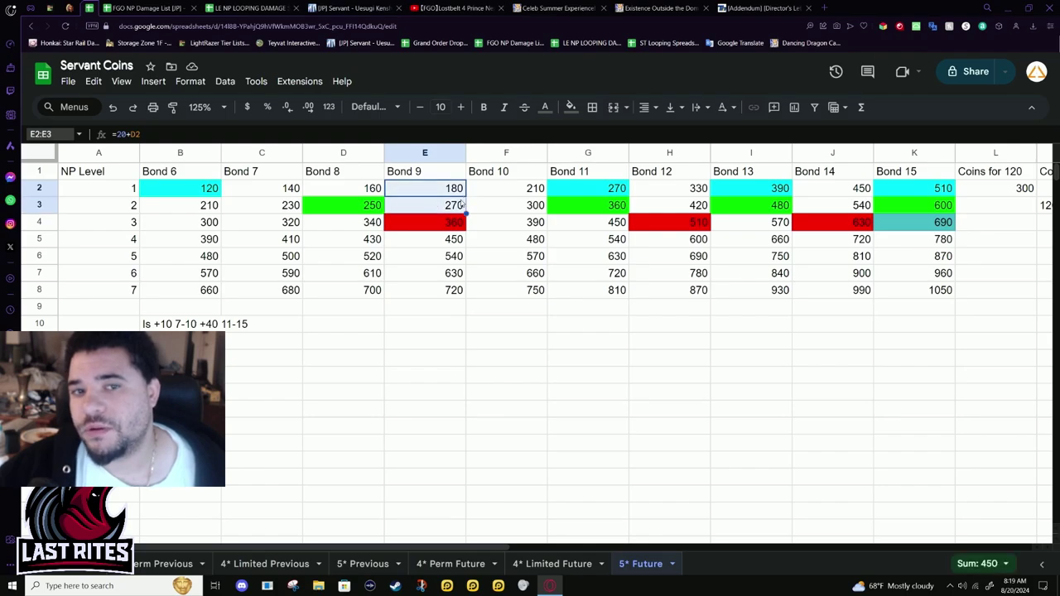
{"action": "left_click", "coordinate": [439, 199]}
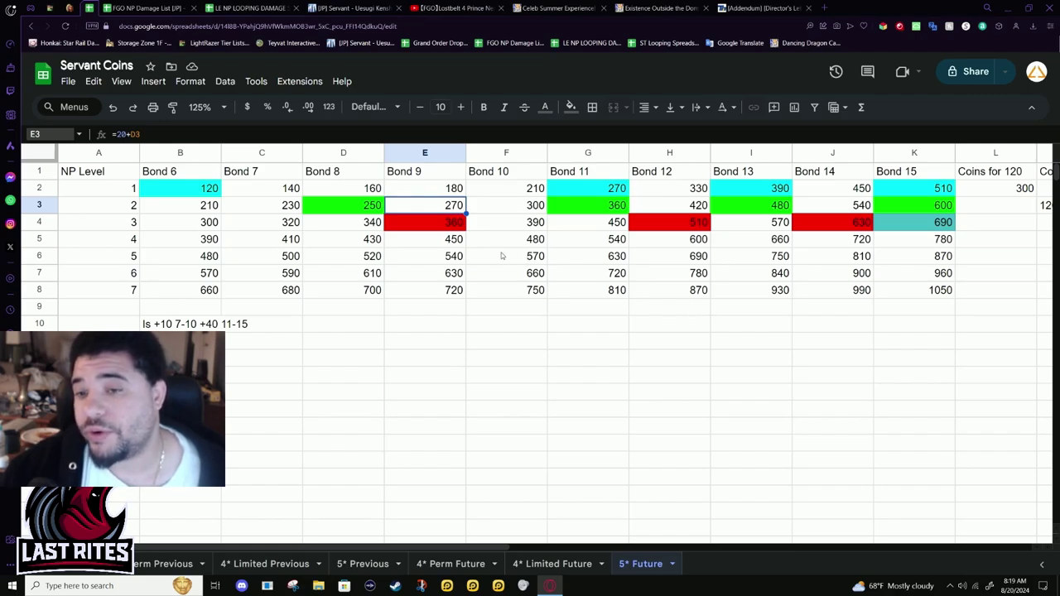
{"action": "left_click", "coordinate": [459, 224]}
{"action": "left_click", "coordinate": [654, 224]}
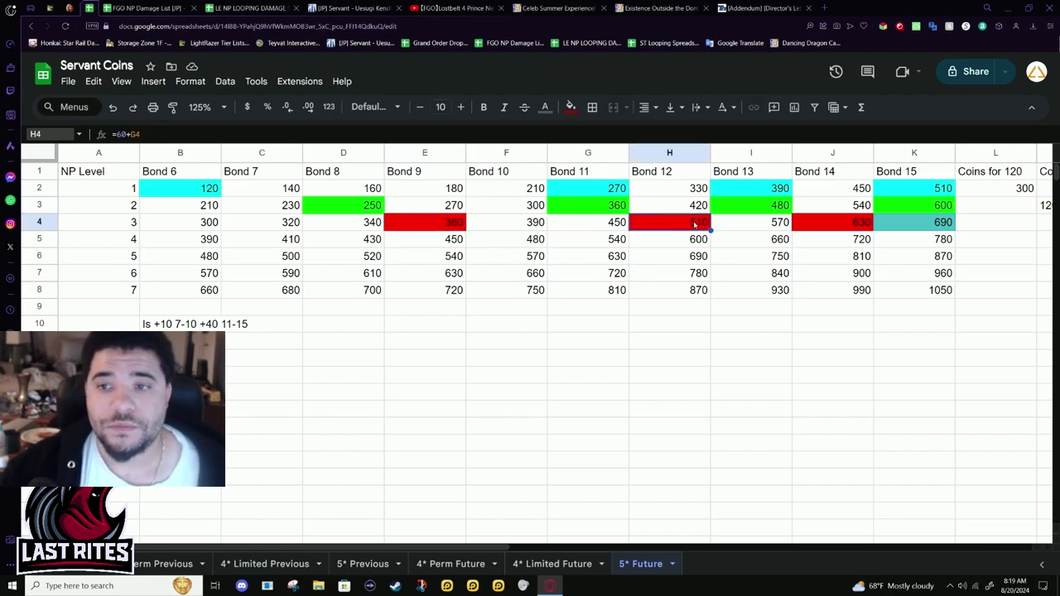
{"action": "left_click", "coordinate": [914, 224]}
{"action": "left_click_drag", "start_coordinate": [143, 188], "coordinate": [431, 205]}
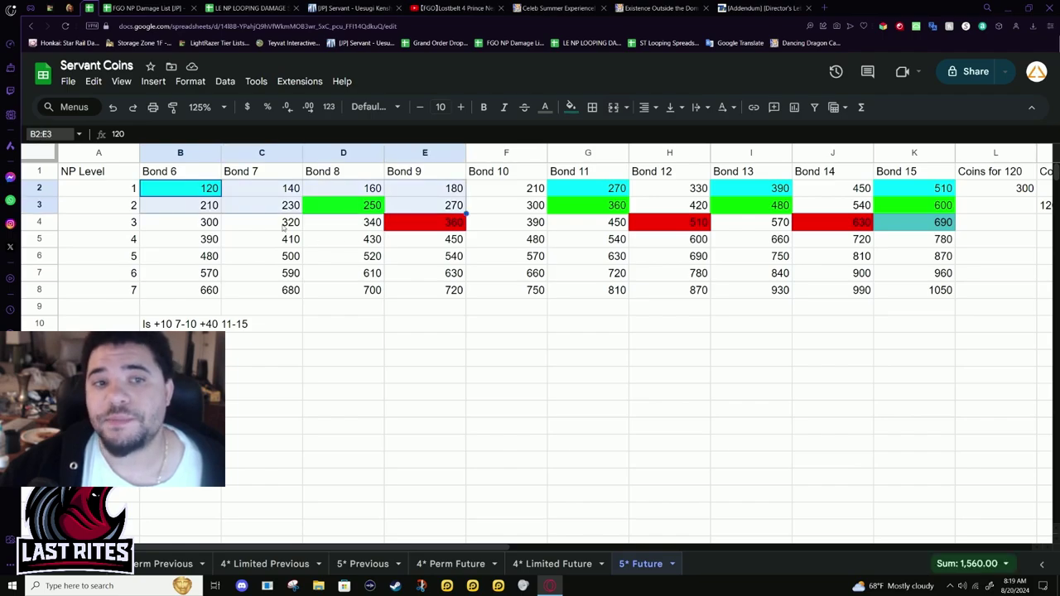
- Check the NP level 1 total at Bond 6 and the NP level 2 and 3 totals at Bond 10 and 11
{"action": "left_click", "coordinate": [257, 221]}
{"action": "left_click", "coordinate": [207, 190]}
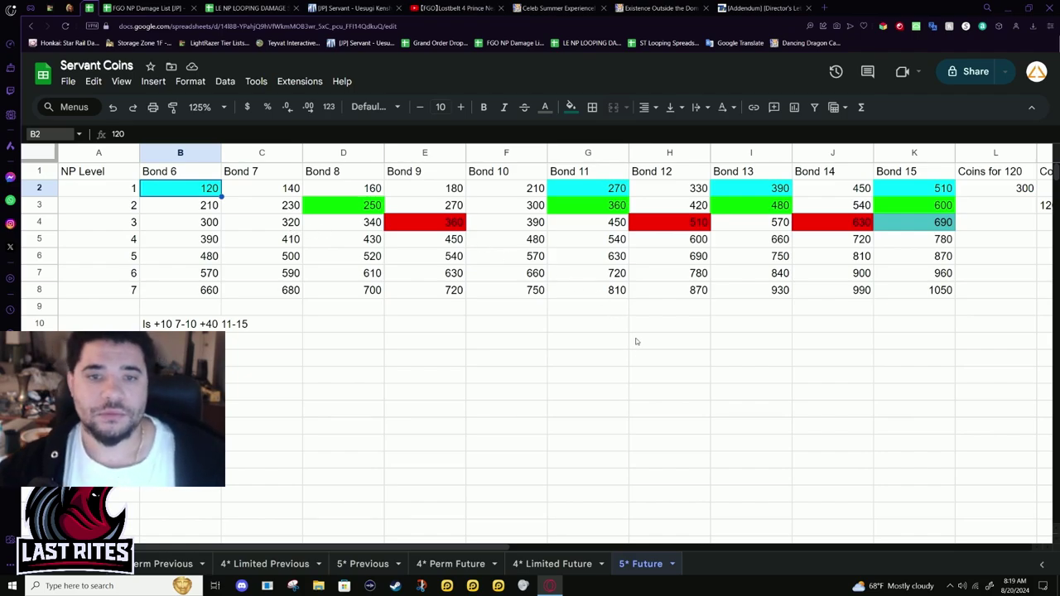
{"action": "left_click_drag", "start_coordinate": [501, 210], "coordinate": [560, 222]}
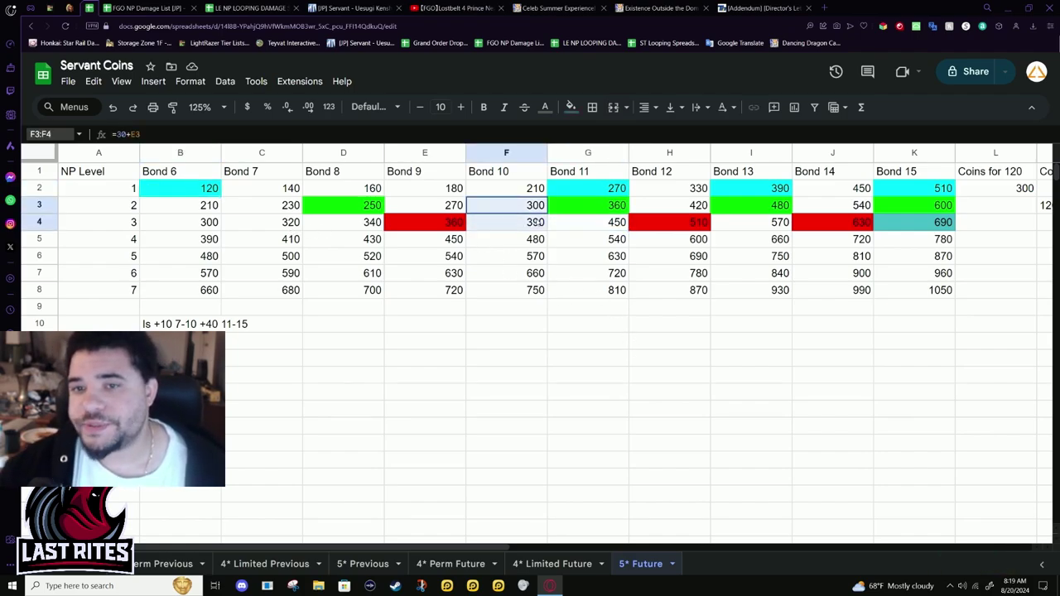
{"action": "left_click", "coordinate": [561, 222]}
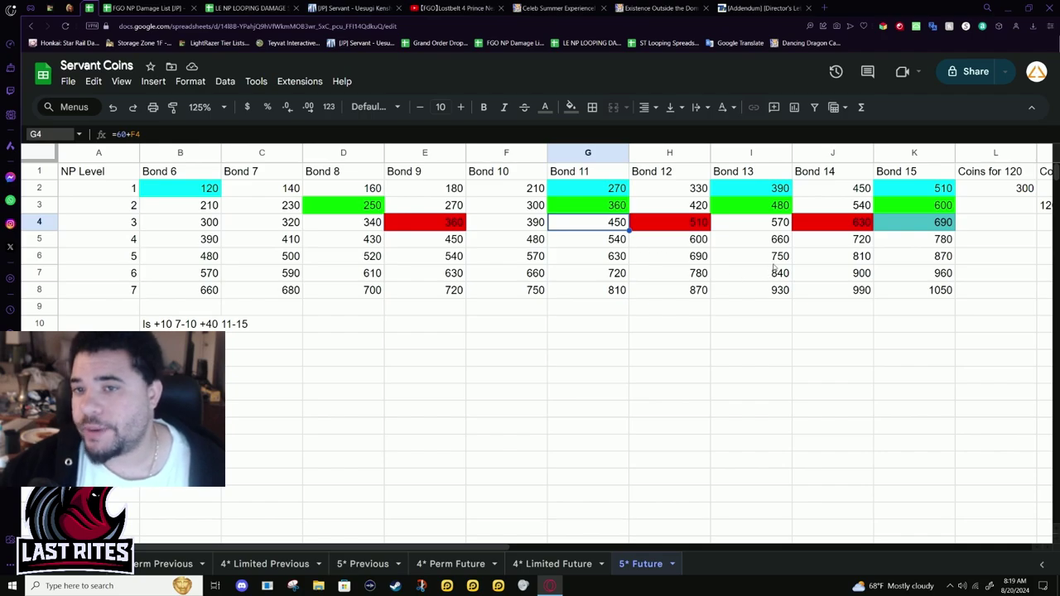
{"action": "left_click_drag", "start_coordinate": [430, 183], "coordinate": [598, 226]}
{"action": "left_click", "coordinate": [487, 238]}
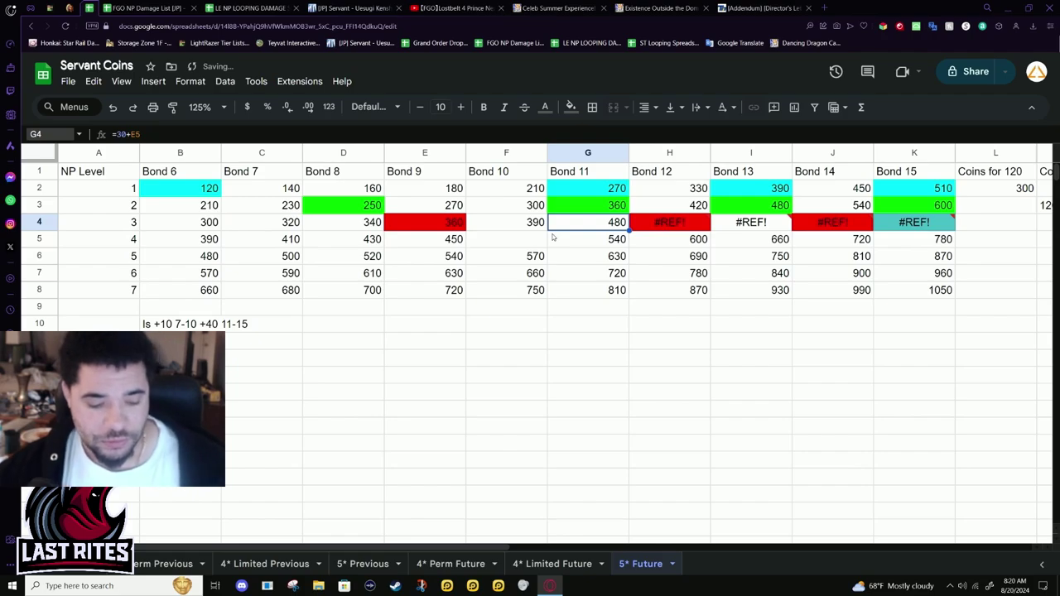
{"action": "key", "text": "ctrl+z"}
- Compare the Bond 10 totals for NP levels 1 to 4 with the NP level 3 and 4 totals through Bond 12 and NP level 5 at Bond 15
{"action": "left_click", "coordinate": [535, 210]}
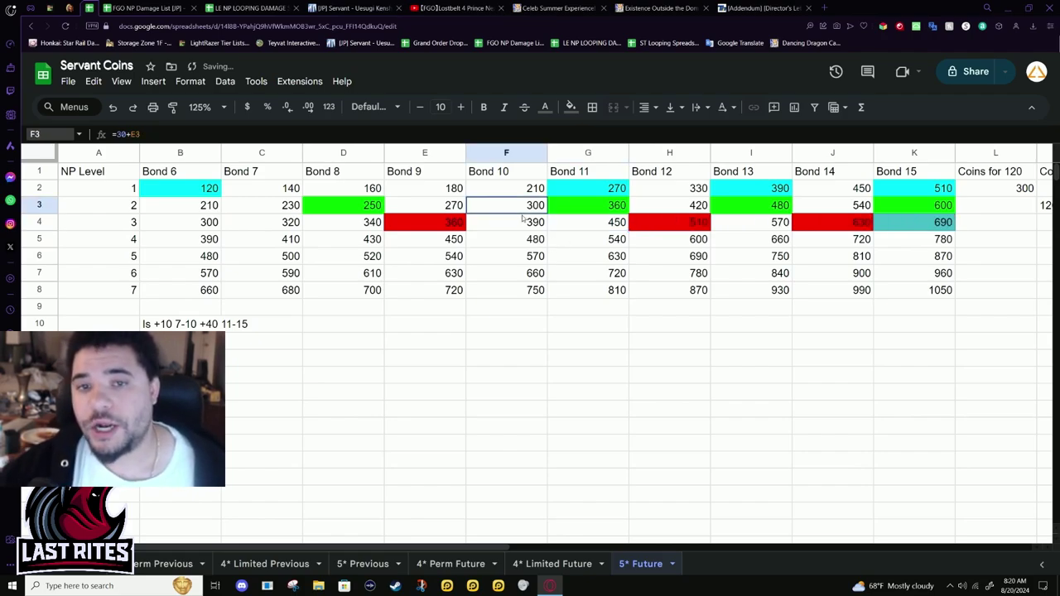
{"action": "left_click", "coordinate": [531, 226]}
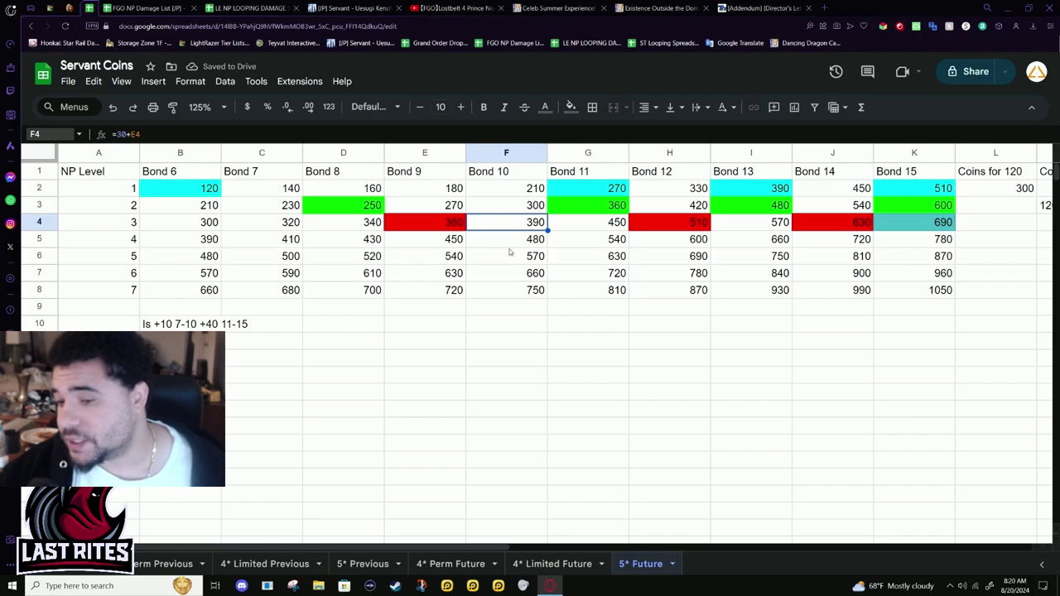
{"action": "left_click", "coordinate": [519, 248]}
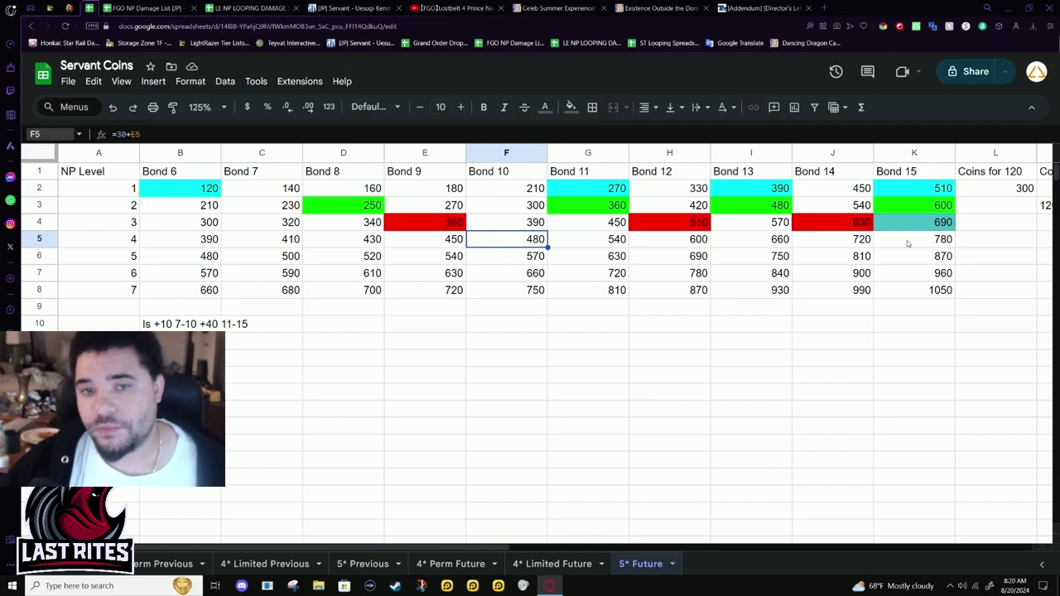
{"action": "left_click", "coordinate": [488, 175]}
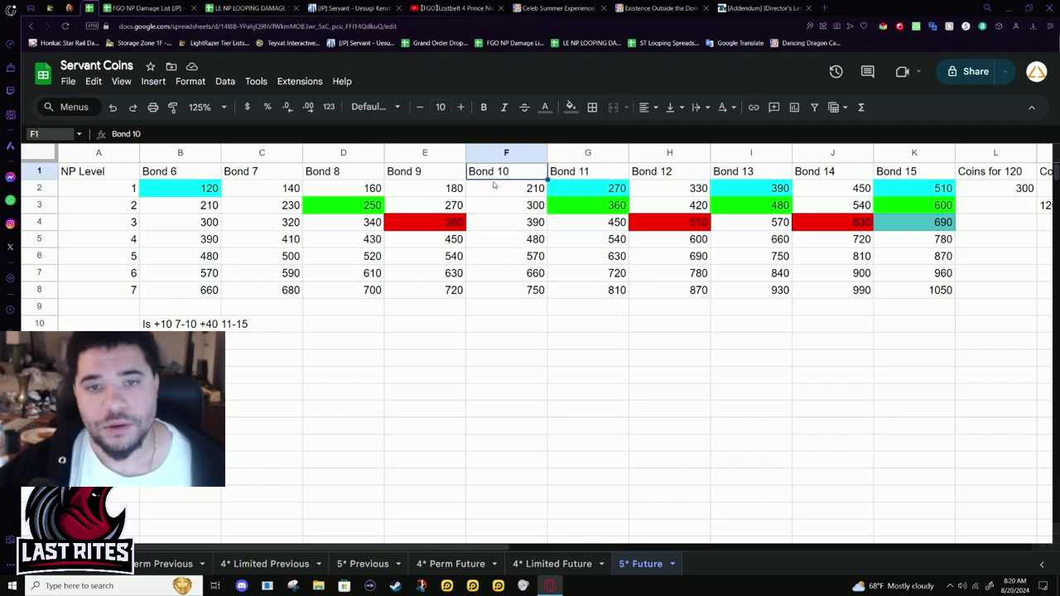
{"action": "left_click", "coordinate": [495, 185]}
{"action": "left_click_drag", "start_coordinate": [504, 217], "coordinate": [663, 242]}
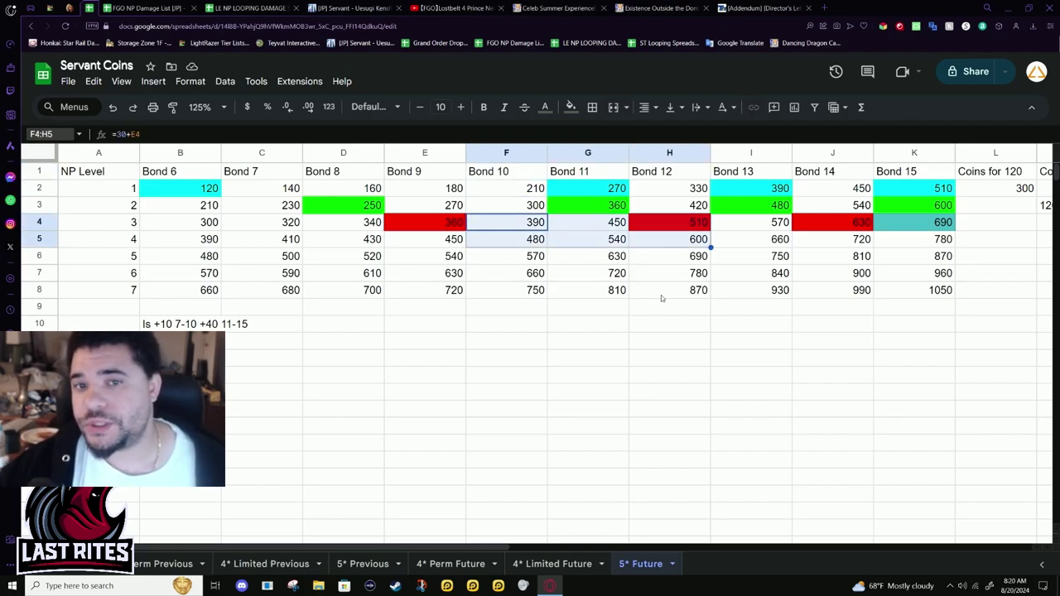
{"action": "left_click", "coordinate": [670, 324]}
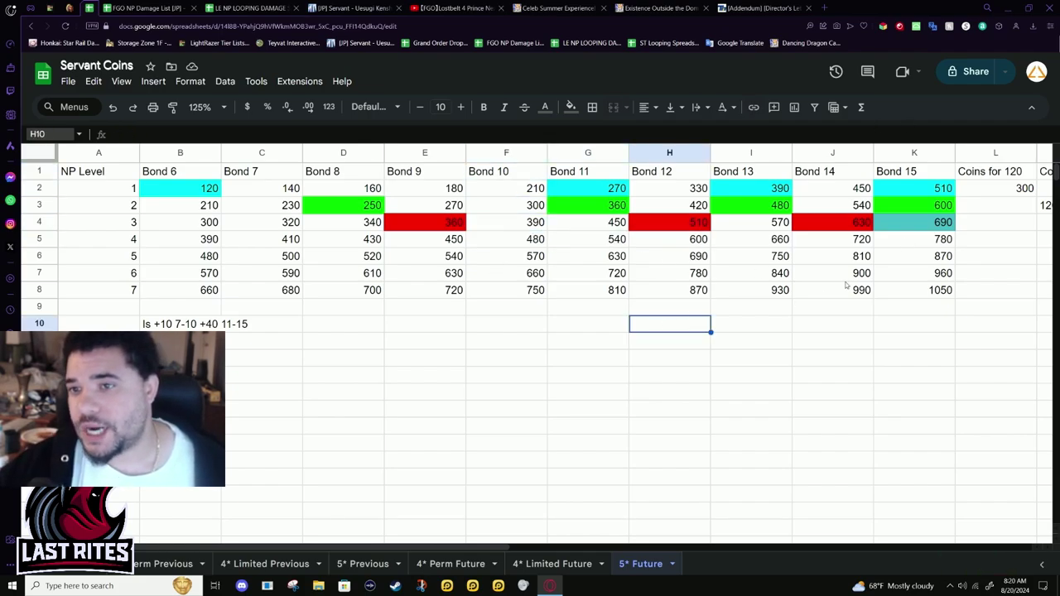
{"action": "left_click", "coordinate": [944, 258]}
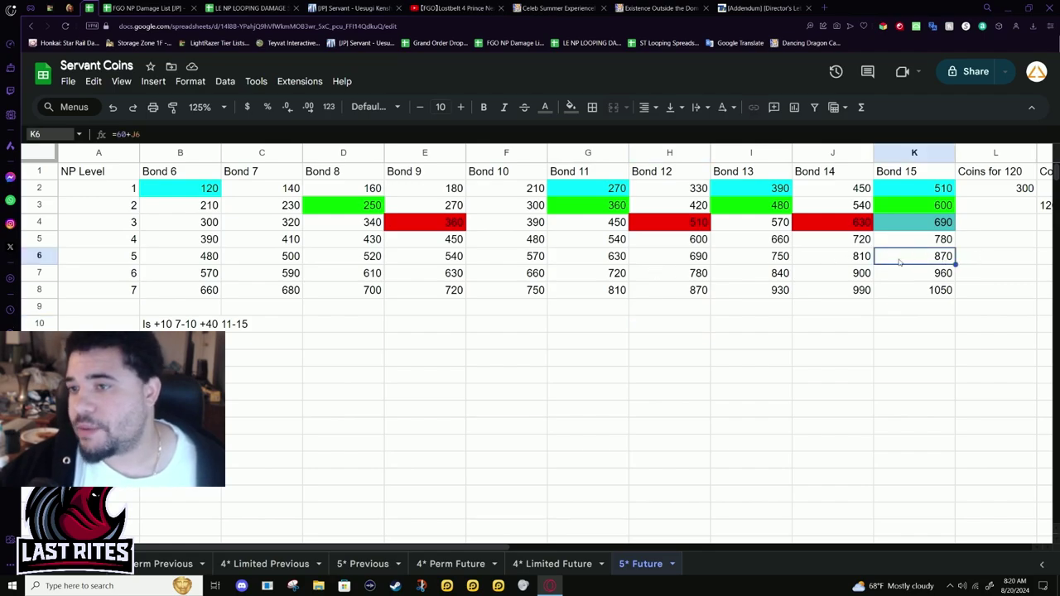
{"action": "left_click", "coordinate": [396, 329]}
{"action": "left_click", "coordinate": [295, 308]}
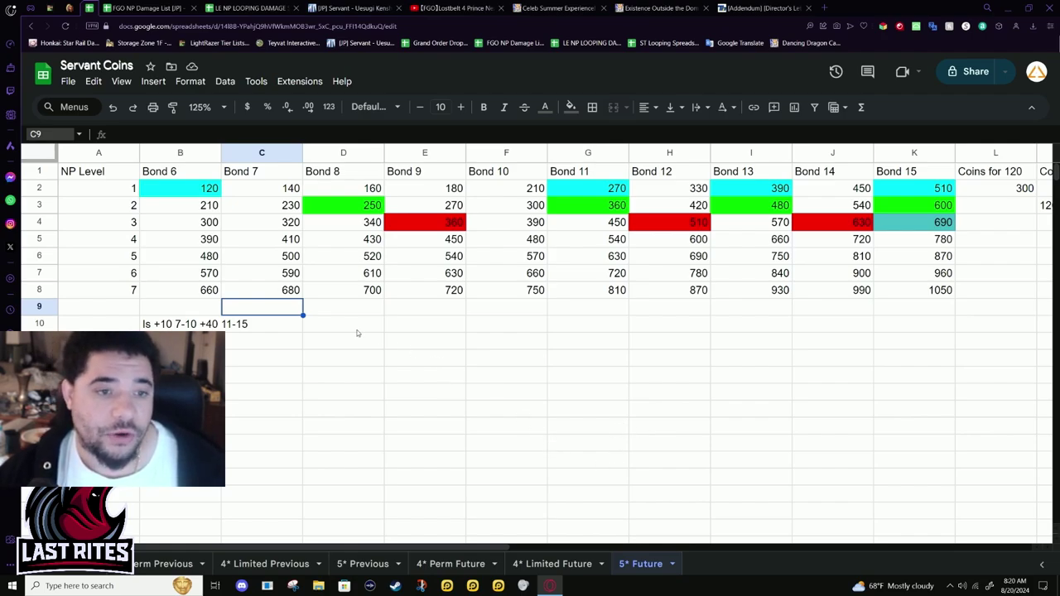
{"action": "left_click", "coordinate": [343, 307]}
{"action": "left_click", "coordinate": [262, 307]}
{"action": "left_click_drag", "start_coordinate": [180, 307], "coordinate": [928, 323]}
{"action": "left_click", "coordinate": [933, 308]}
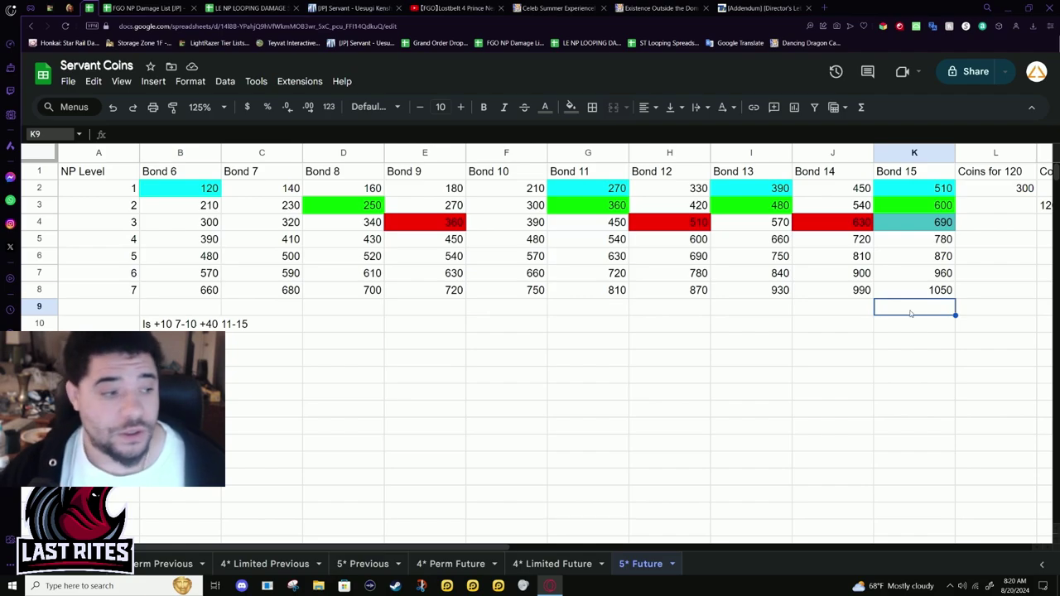